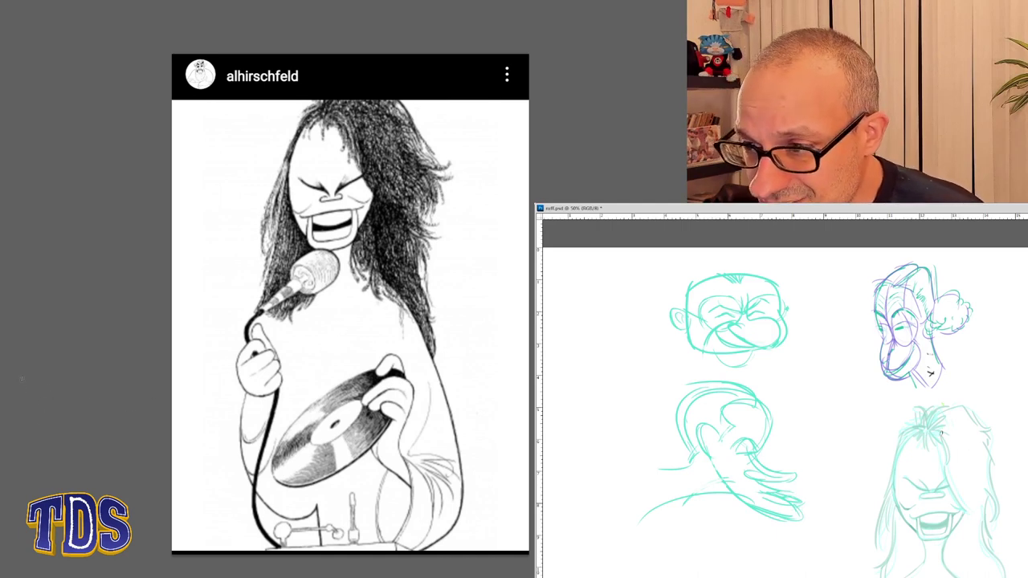
- Draw two grey-green arrows pointing at the long-haired figure, one towards the upper-left hairline and one towards the right outer hair edge
left_click(964, 543)
left_click(969, 551)
mouse_move(971, 551)
left_mouse_down()
mouse_move(980, 523)
mouse_move(846, 510)
left_mouse_up()
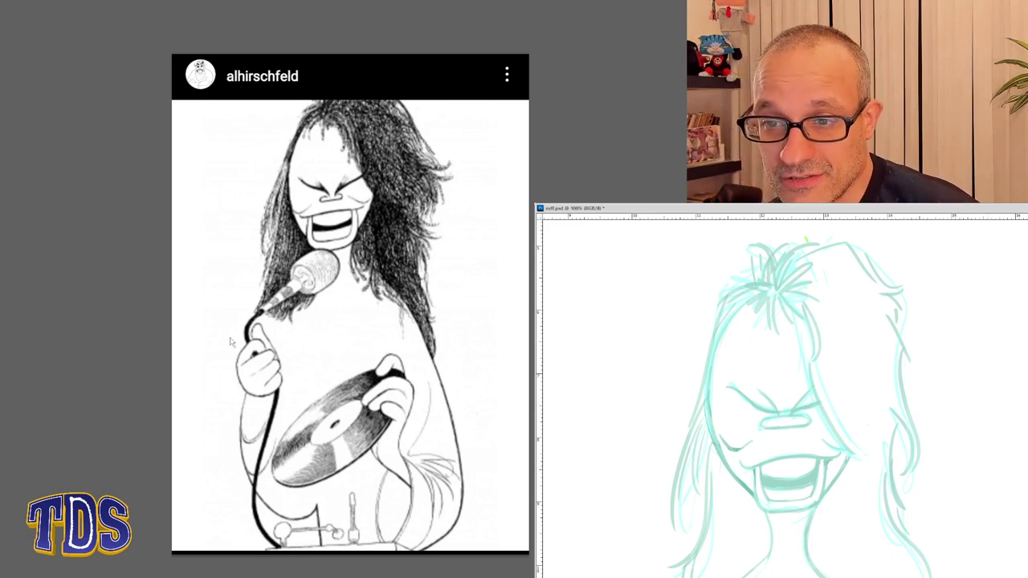
scroll(231, 342, "down", 1)
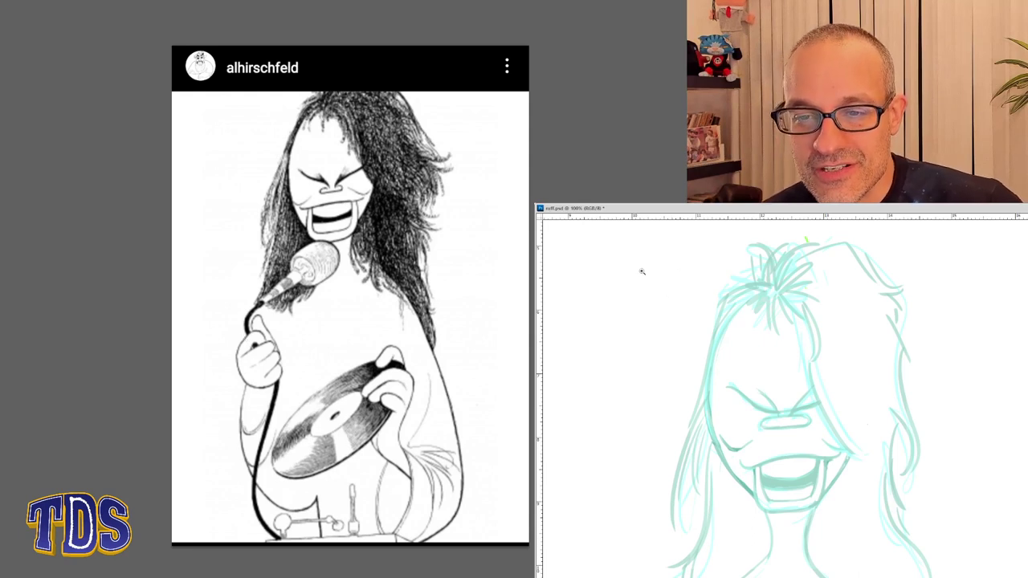
mouse_move(639, 265)
left_mouse_down()
mouse_move(698, 304)
mouse_move(668, 312)
left_mouse_up()
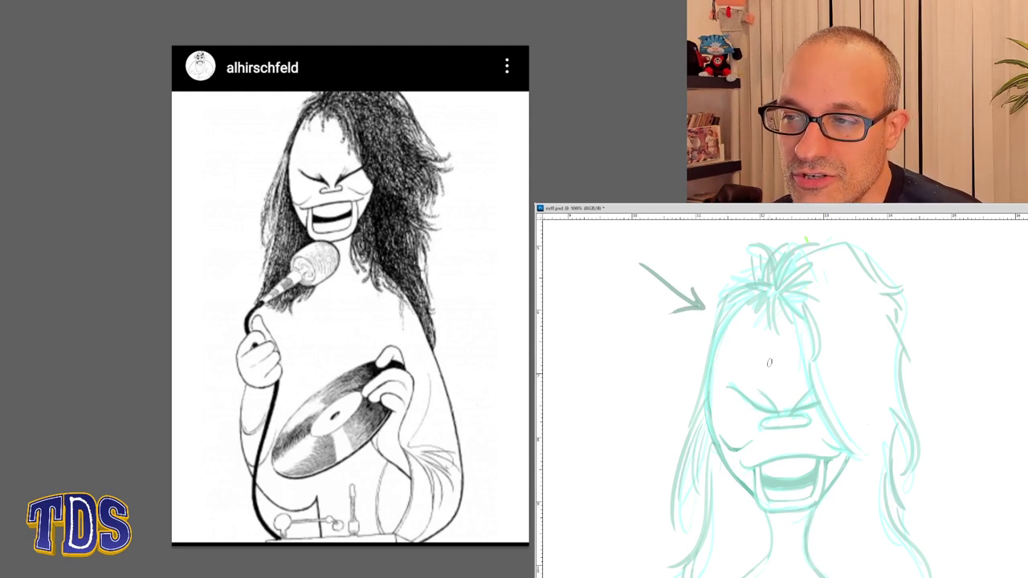
left_click_drag(992, 372, 929, 397)
left_click_drag(950, 380, 952, 395)
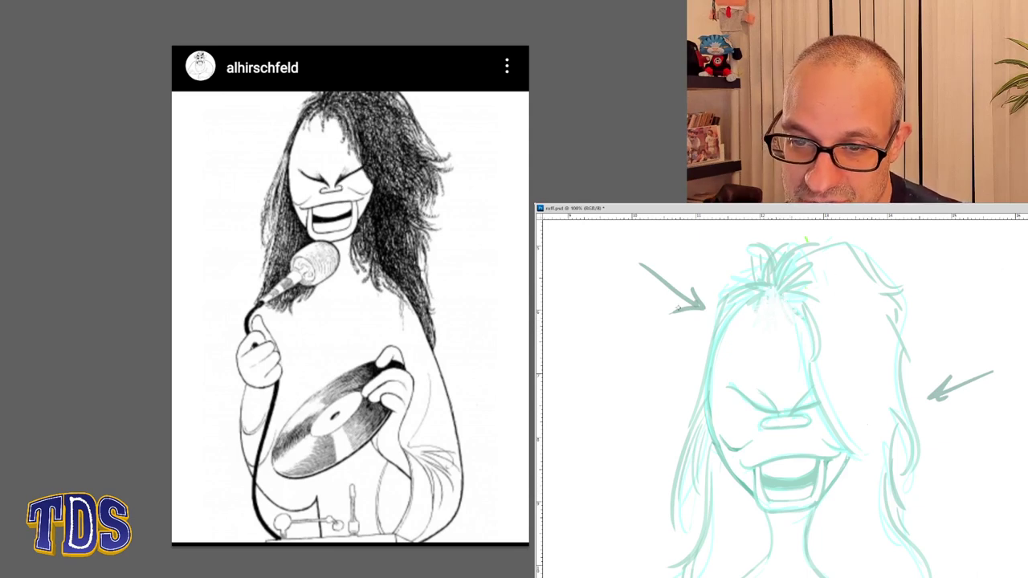
- Sketch extra grey-green fringe strands along the long-haired figure's central hairline and down the right side of the forehead
left_click(696, 307, "alt")
left_click_drag(760, 290, 790, 289)
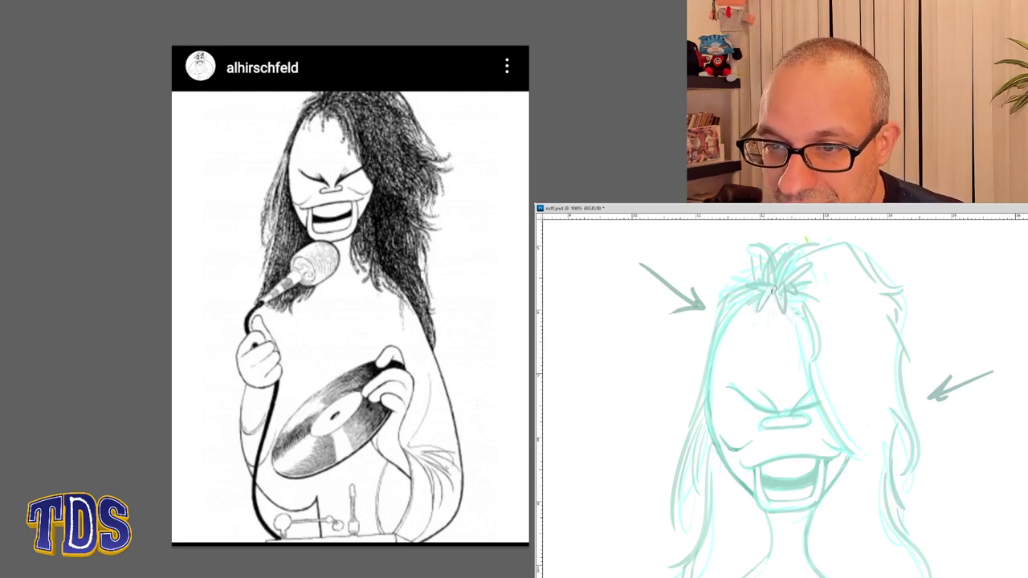
key("ctrl+r")
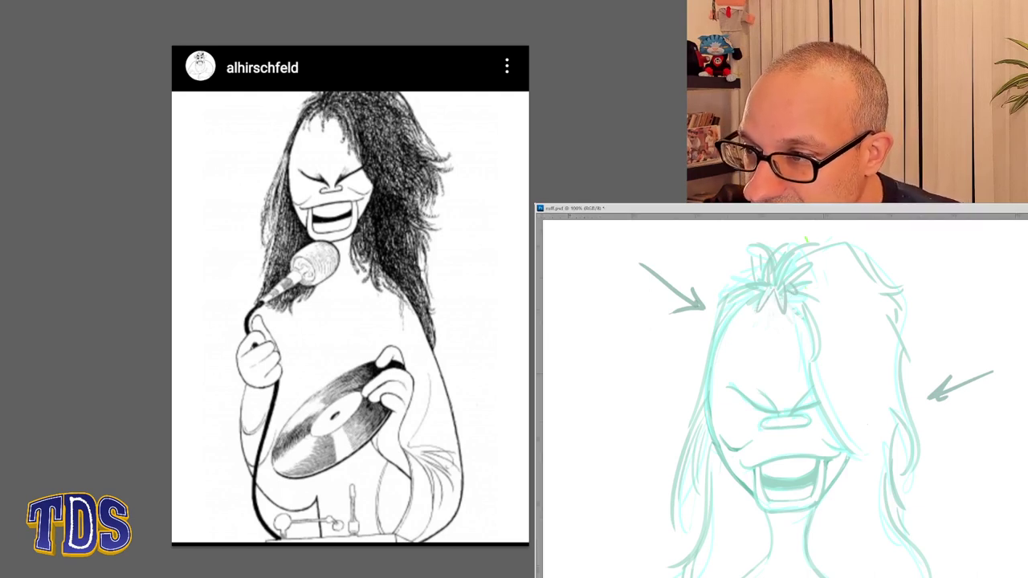
key("ctrl+r")
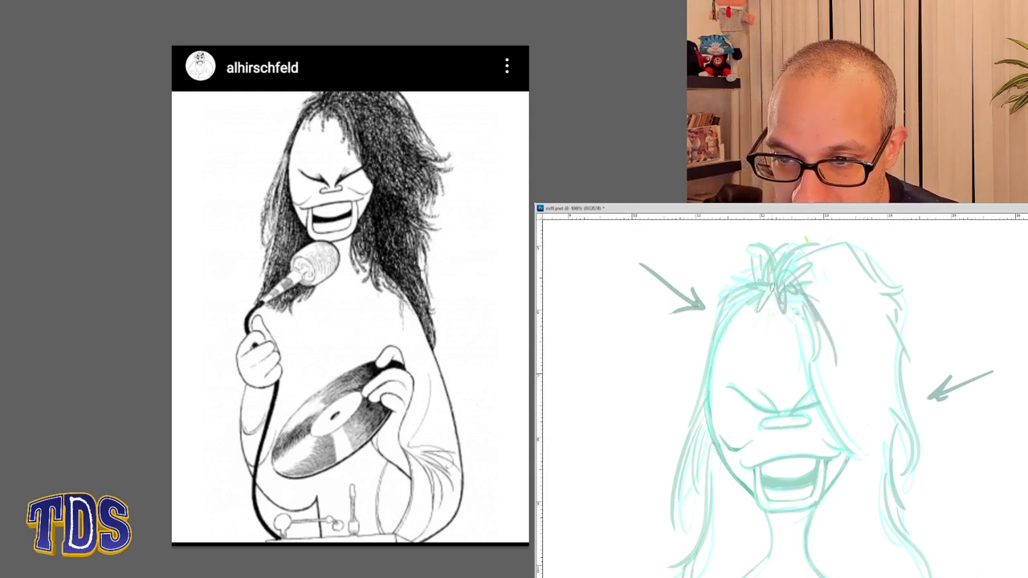
left_click_drag(791, 289, 813, 347)
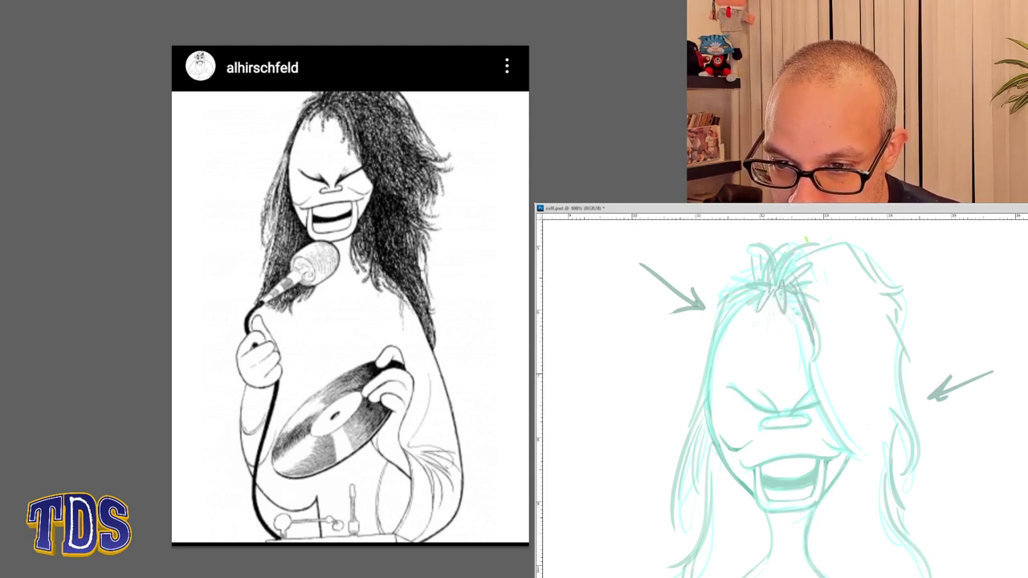
left_click_drag(799, 275, 827, 339)
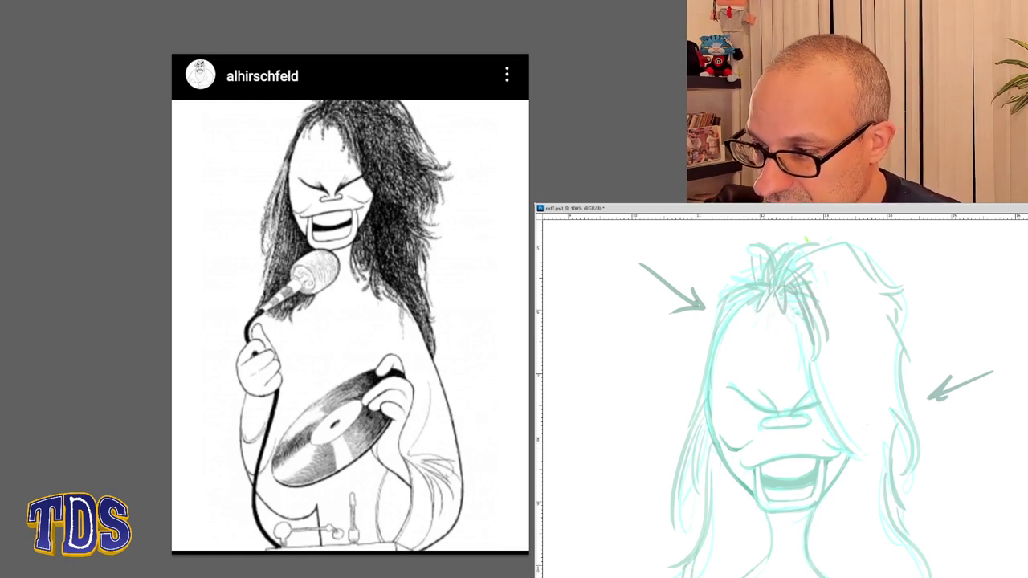
- Trace the left side of the long-haired figure's face in red, from the hairline down to the cheek
mouse_move(776, 291)
left_mouse_down()
mouse_move(712, 362)
mouse_move(727, 436)
left_mouse_up()
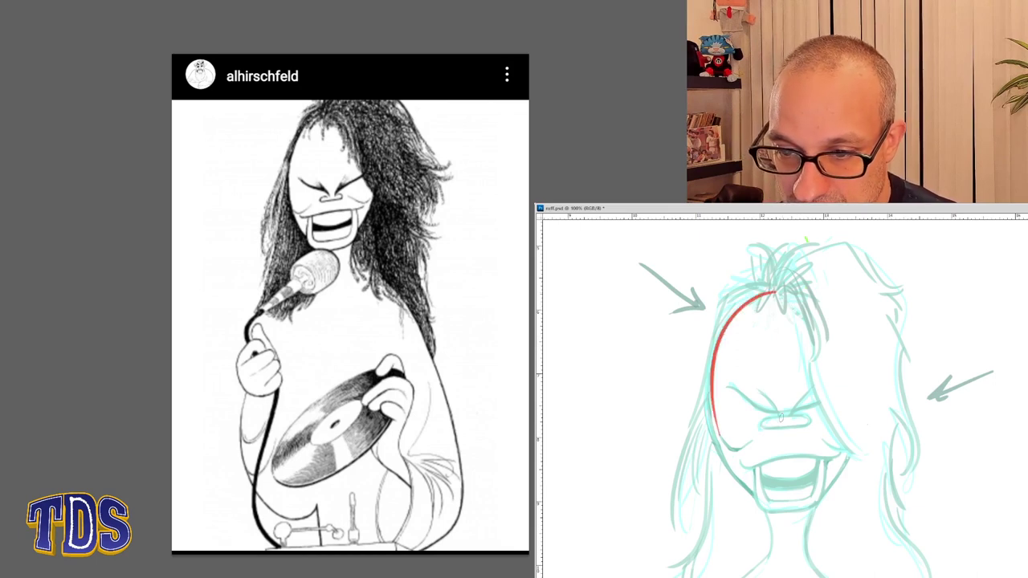
key("ctrl+z")
left_click_drag(787, 289, 712, 436)
left_click_drag(779, 292, 866, 426)
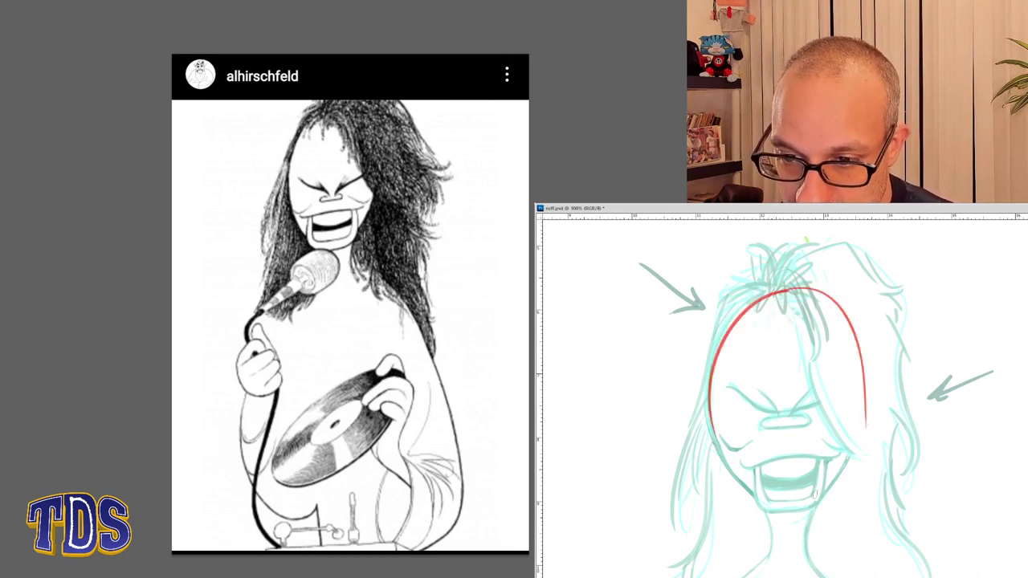
key("ctrl+z")
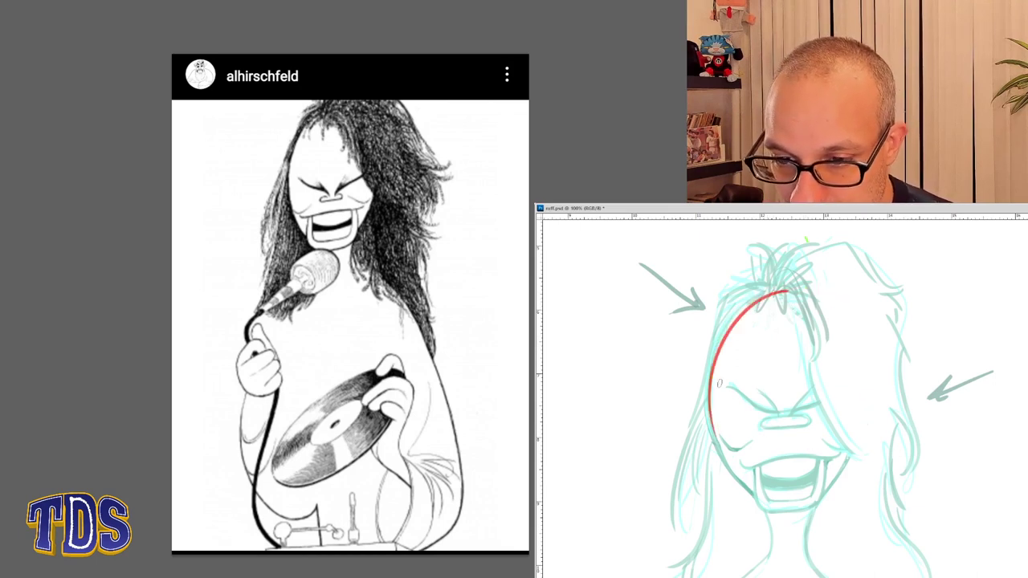
- Continue the red face outline over the forehead and down the opposite side to form an egg-shaped contour
key("r")
left_click_drag(890, 502, 911, 241)
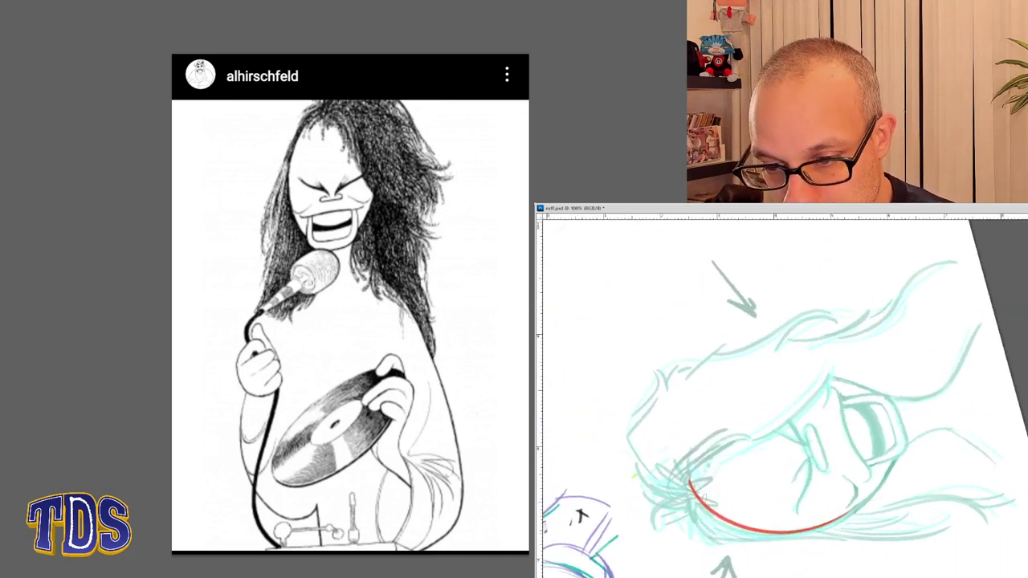
mouse_move(690, 480)
left_mouse_down()
mouse_move(729, 395)
mouse_move(875, 373)
mouse_move(686, 433)
left_mouse_up()
key("ctrl+z")
key("r")
mouse_move(875, 468)
left_mouse_down()
mouse_move(891, 406)
mouse_move(831, 350)
left_mouse_up()
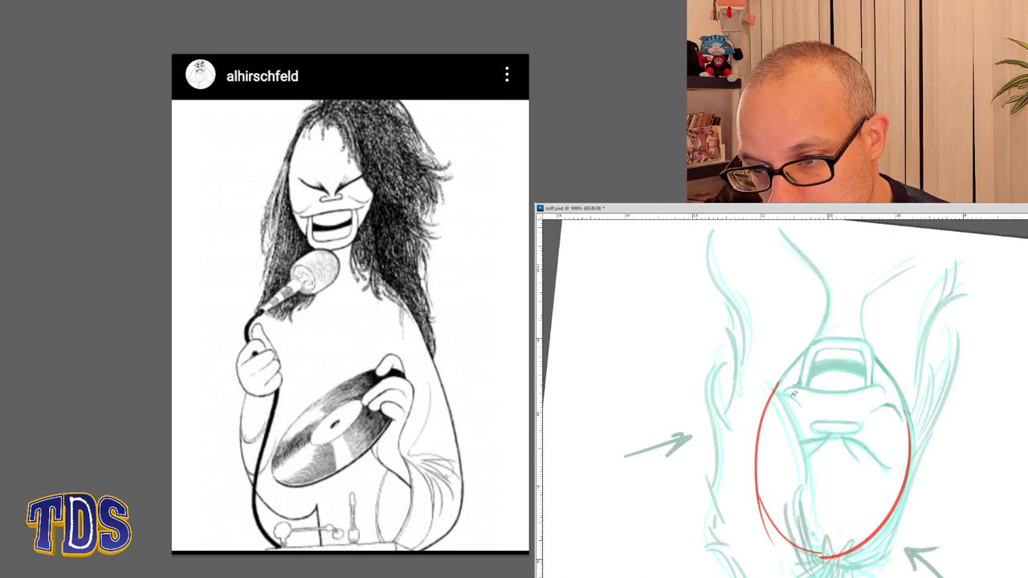
- Draw short curved red creases inward from the face outline at both cheeks
key("z")
left_click(811, 417)
left_click_drag(689, 362, 790, 398)
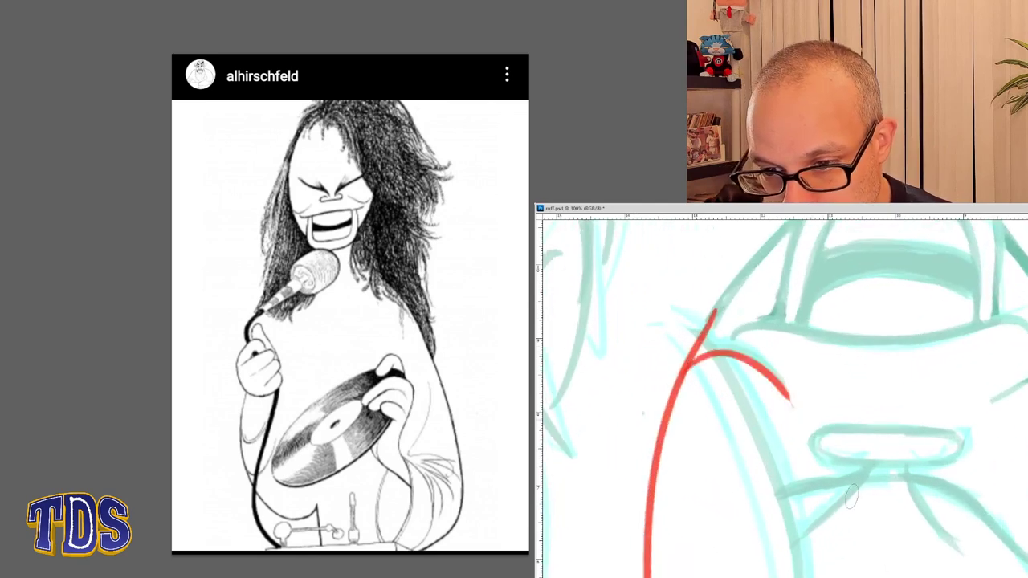
mouse_move(994, 417)
left_mouse_down()
mouse_move(853, 372)
mouse_move(907, 328)
mouse_move(989, 408)
left_mouse_up()
key("ctrl+z")
mouse_move(840, 368)
left_mouse_down()
mouse_move(967, 417)
mouse_move(969, 372)
mouse_move(741, 349)
left_mouse_up()
- Trace the wavy red upper-lip line above the open mouth, joining the creases at both cheeks
key("r")
left_click_drag(835, 480, 920, 335)
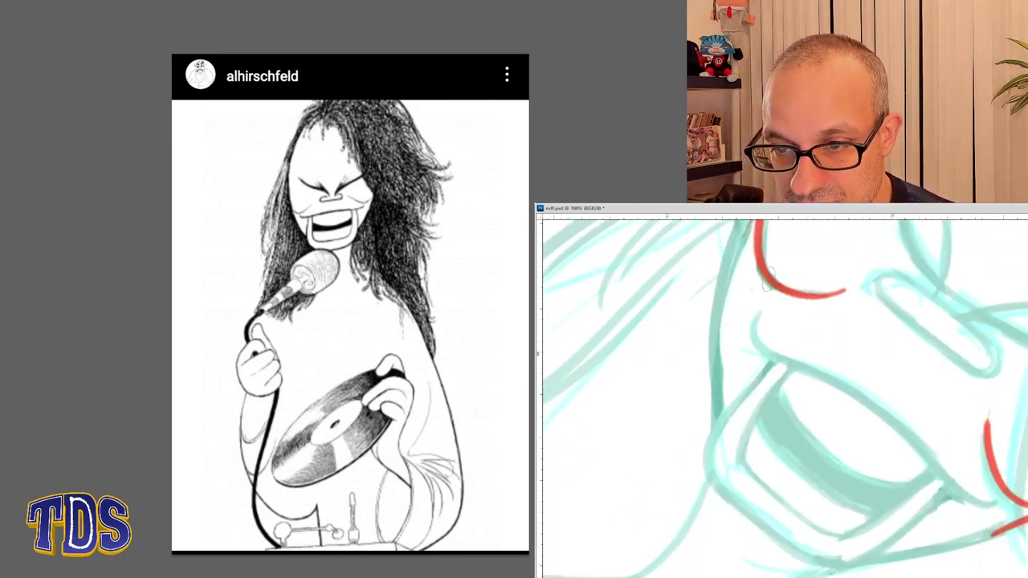
mouse_move(764, 277)
left_mouse_down()
mouse_move(759, 341)
mouse_move(898, 461)
left_mouse_up()
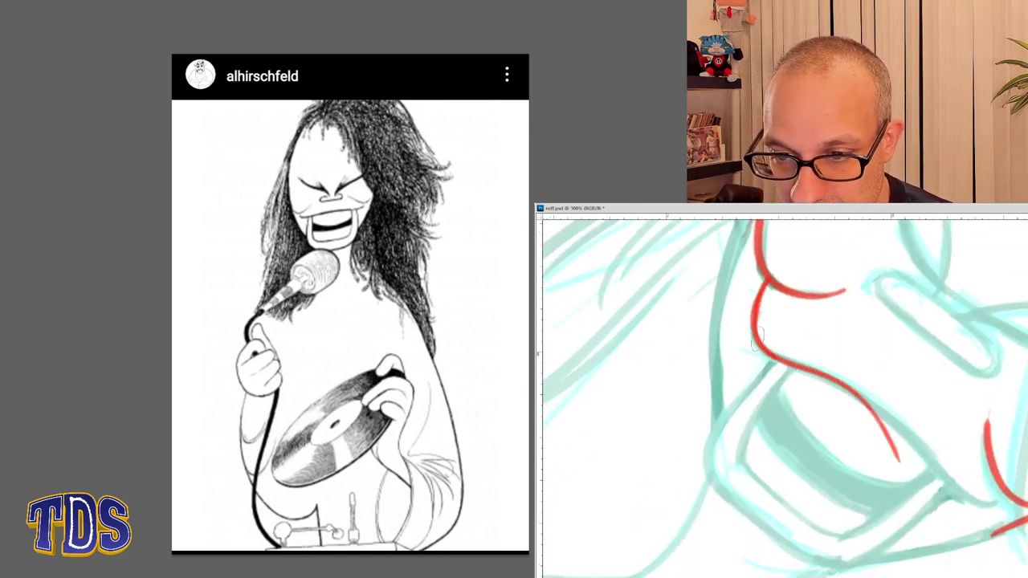
key("ctrl+z")
left_click_drag(750, 312, 935, 468)
left_click_drag(1008, 494, 923, 454)
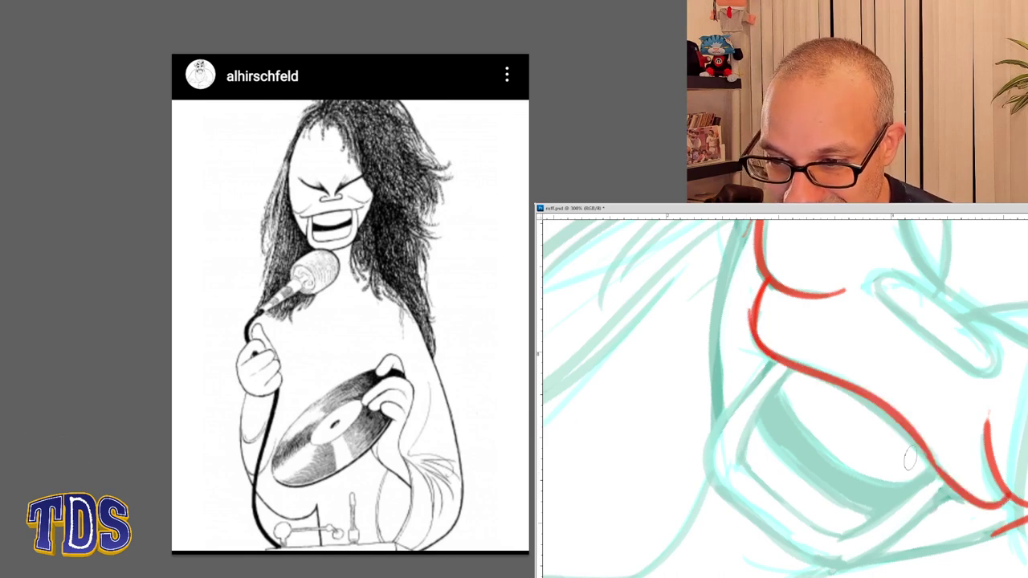
- Draw the long curved red closed-eye line across the bridge of the nose, thickening its middle and extending its far end
key("r")
mouse_move(932, 524)
left_mouse_down()
mouse_move(696, 232)
mouse_move(691, 371)
left_mouse_up()
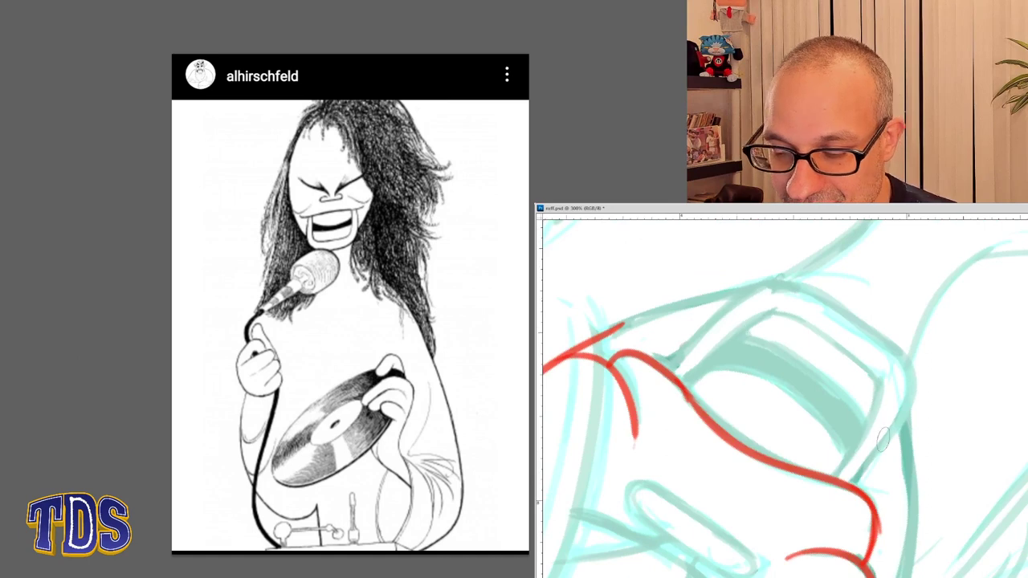
key("ctrl+minus")
key("ctrl+minus")
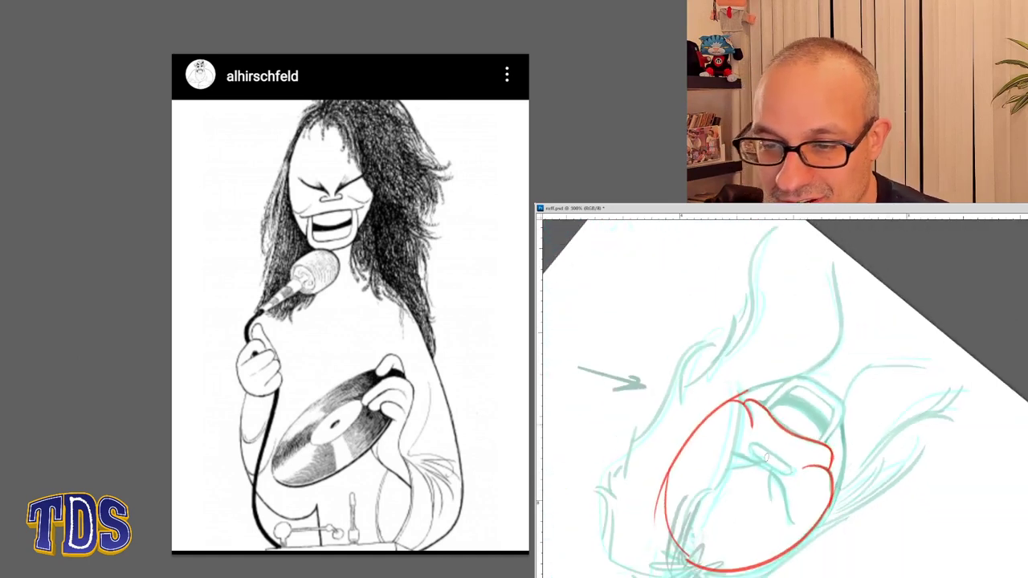
key("ctrl+plus")
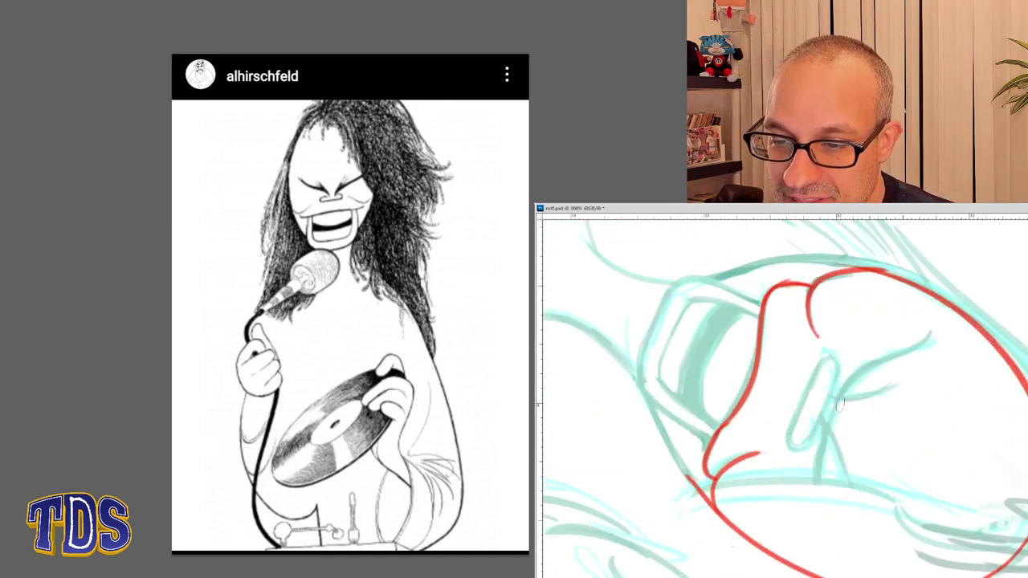
key("ctrl+plus")
mouse_move(992, 243)
left_mouse_down()
mouse_move(883, 317)
mouse_move(853, 355)
mouse_move(823, 414)
mouse_move(815, 485)
left_mouse_up()
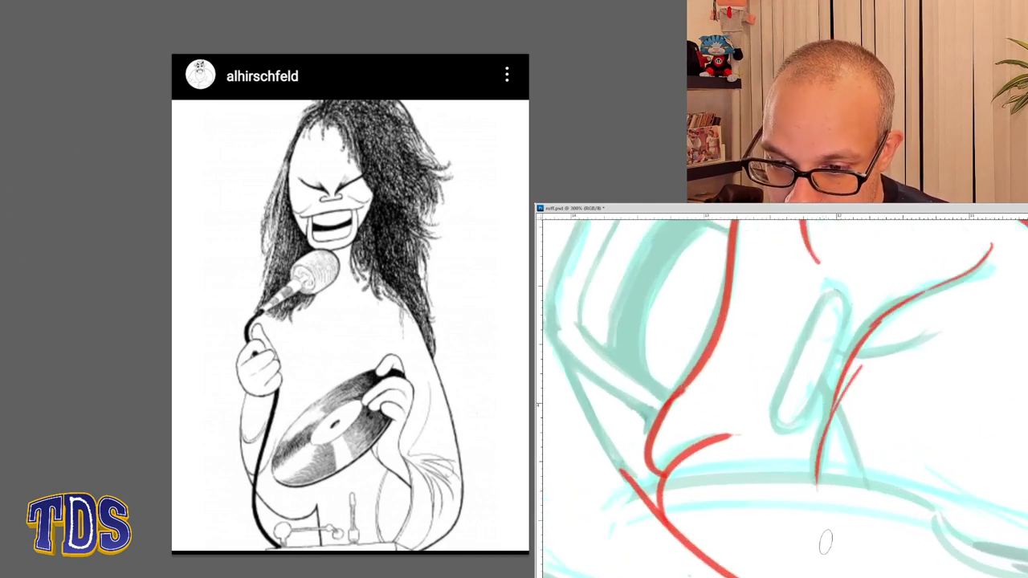
left_click_drag(836, 554, 835, 386)
left_click_drag(821, 422, 867, 338)
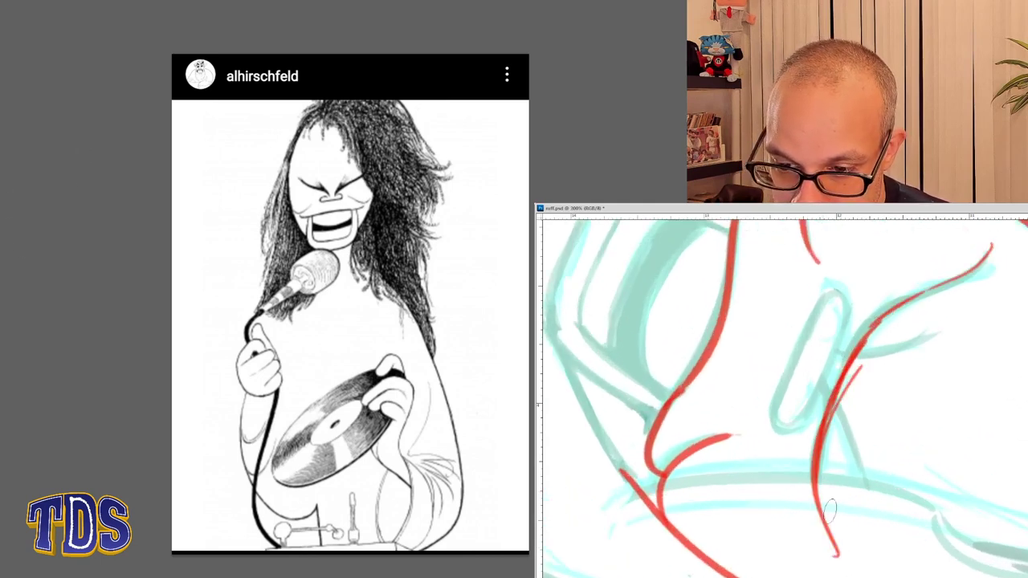
mouse_move(825, 526)
left_mouse_down()
mouse_move(837, 551)
mouse_move(830, 576)
left_mouse_up()
key("ctrl+z")
left_click_drag(830, 531, 835, 576)
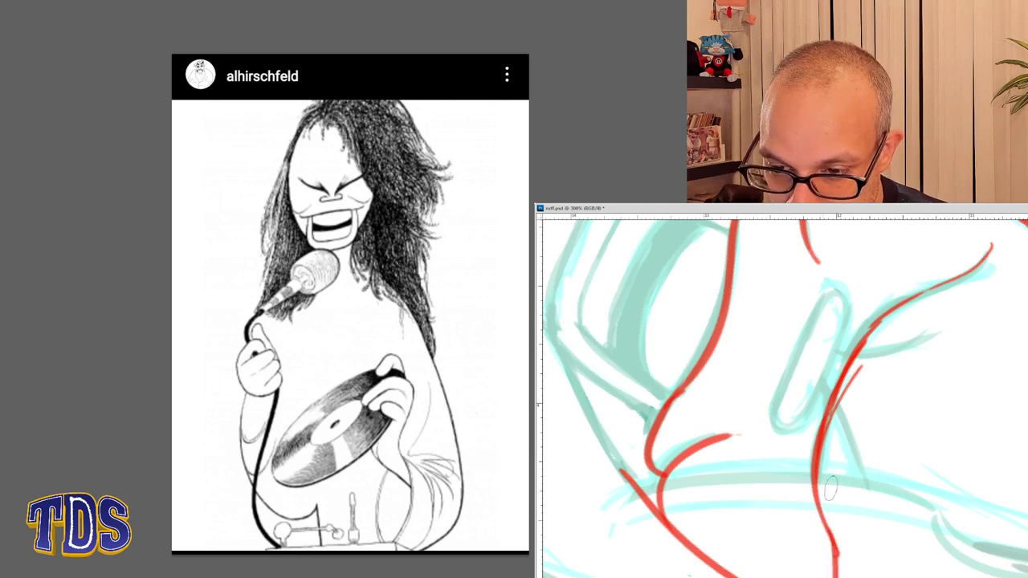
- Add two short red crease strokes crossing the closed-eye line above the nose, one for each eye
mouse_move(820, 368)
left_mouse_down()
mouse_move(869, 486)
mouse_move(939, 350)
left_mouse_up()
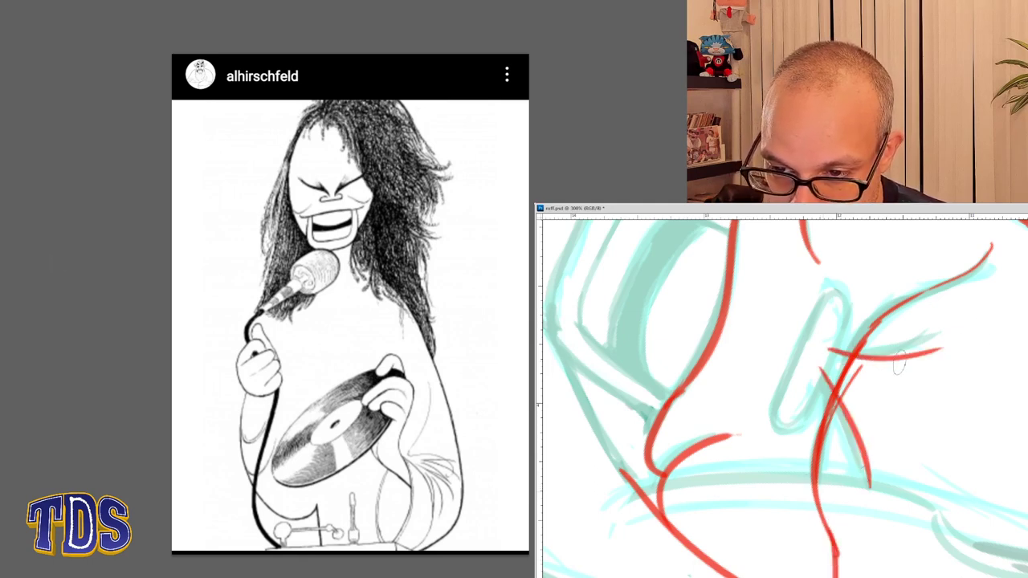
key("ctrl+z")
left_click_drag(830, 357, 937, 337)
key("ctrl+z")
left_click_drag(825, 356, 950, 321)
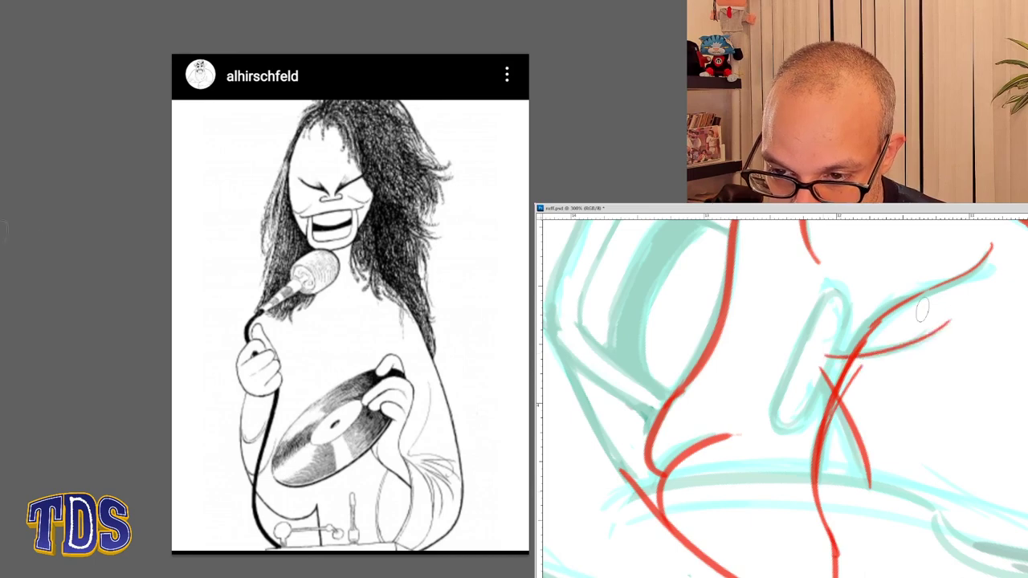
- Examine the red face construction from farther out, with the whole sketch page straightened to its upright orientation
key("r")
left_click_drag(869, 494, 803, 322)
key("space")
left_click_drag(764, 473, 870, 353)
key("ctrl+minus")
key("ctrl+minus")
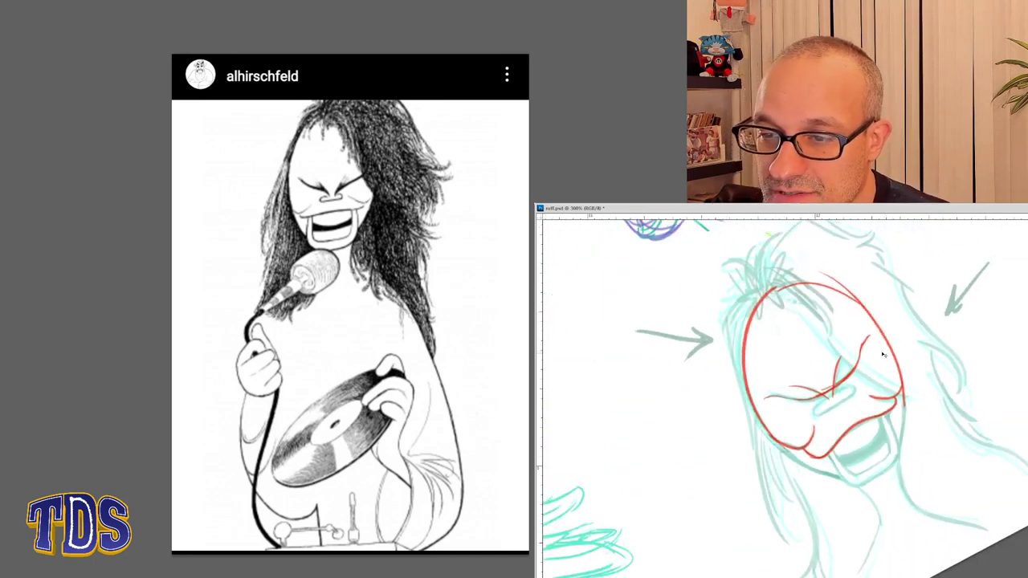
key("ctrl+minus")
key("ctrl+minus")
key("r")
left_click_drag(946, 433, 962, 472)
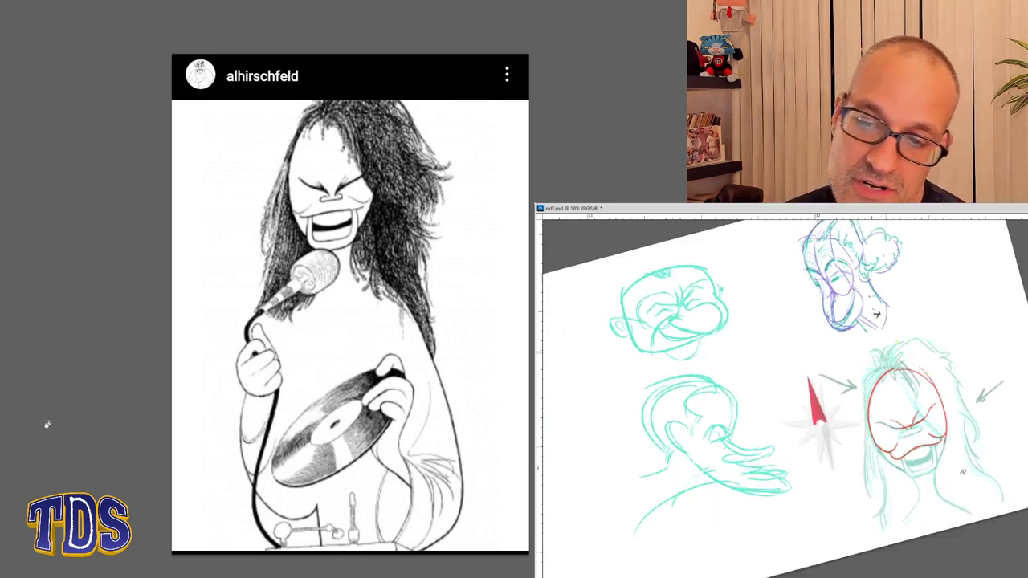
key("Escape")
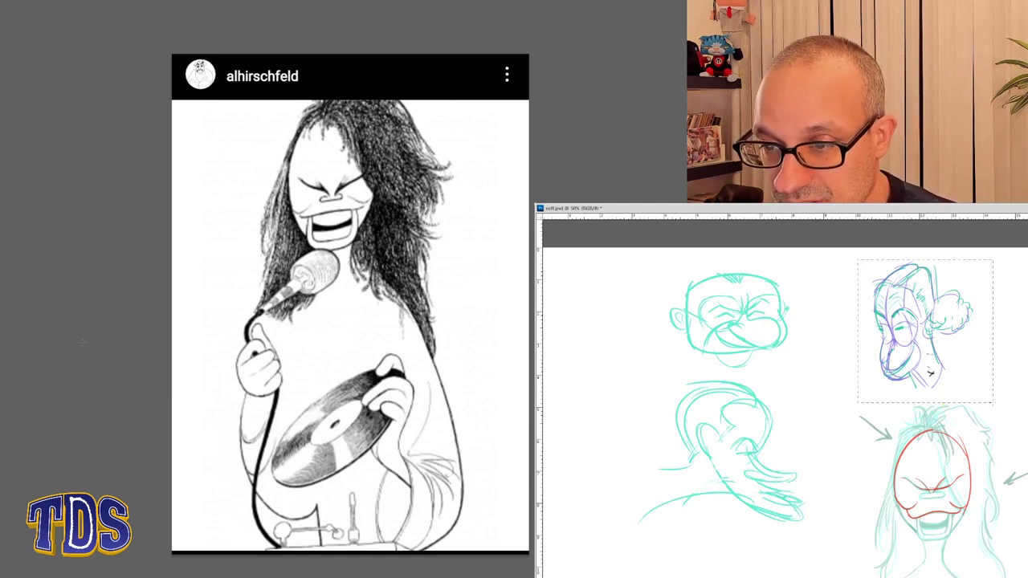
- Select the purple profile head above the long-haired figure and cut it from the page
left_click_drag(992, 402, 1000, 396)
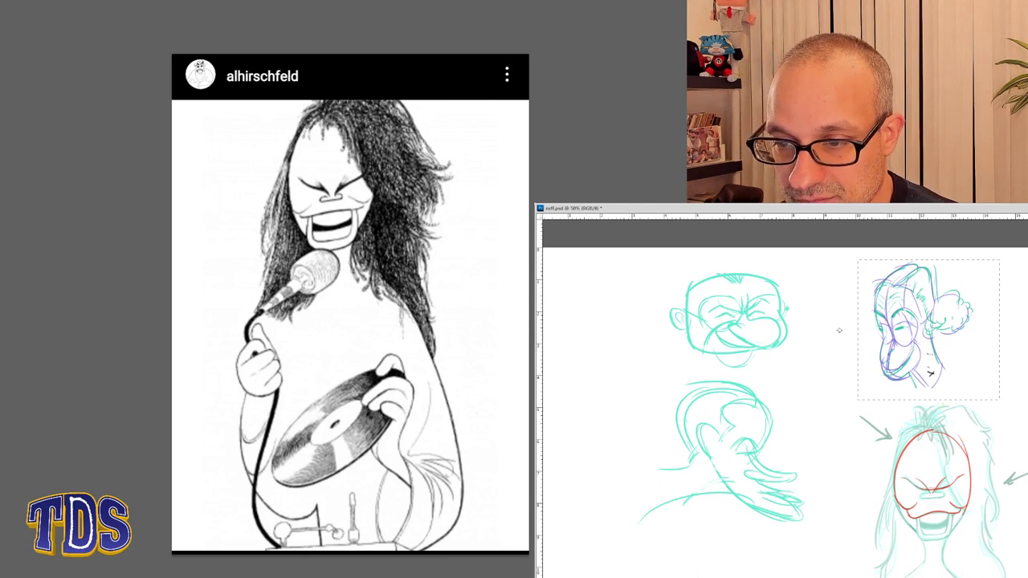
key("ctrl+x")
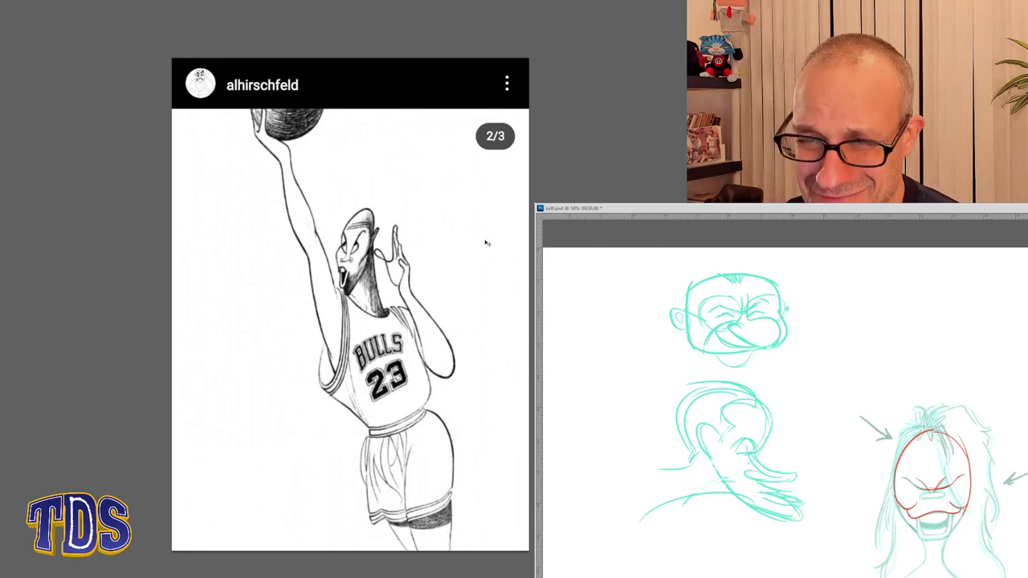
- Circle the bent hand behind the basketball player's head on the reference drawing and undo the mark
key("ctrl+plus")
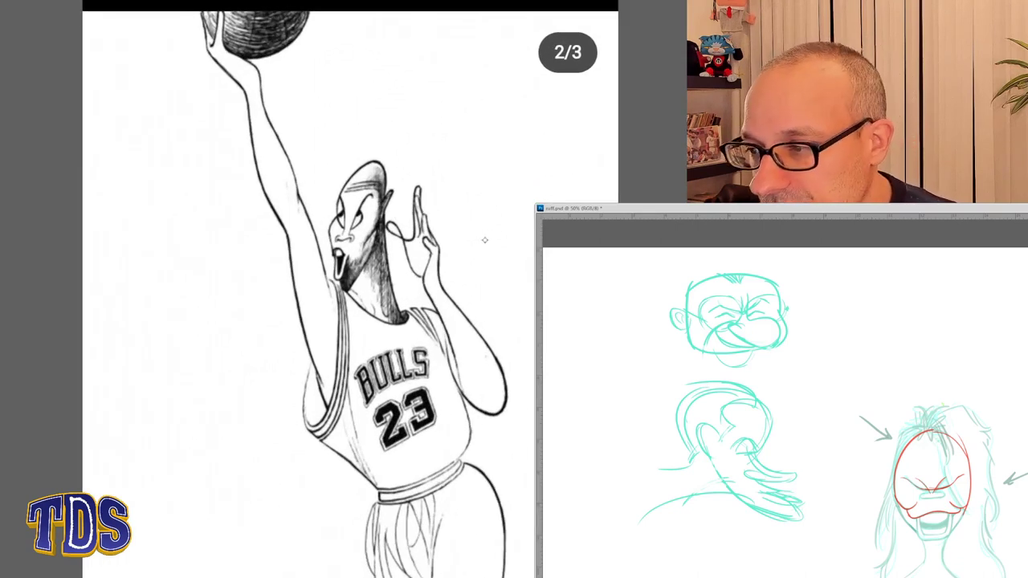
scroll(486, 242, "down", 2)
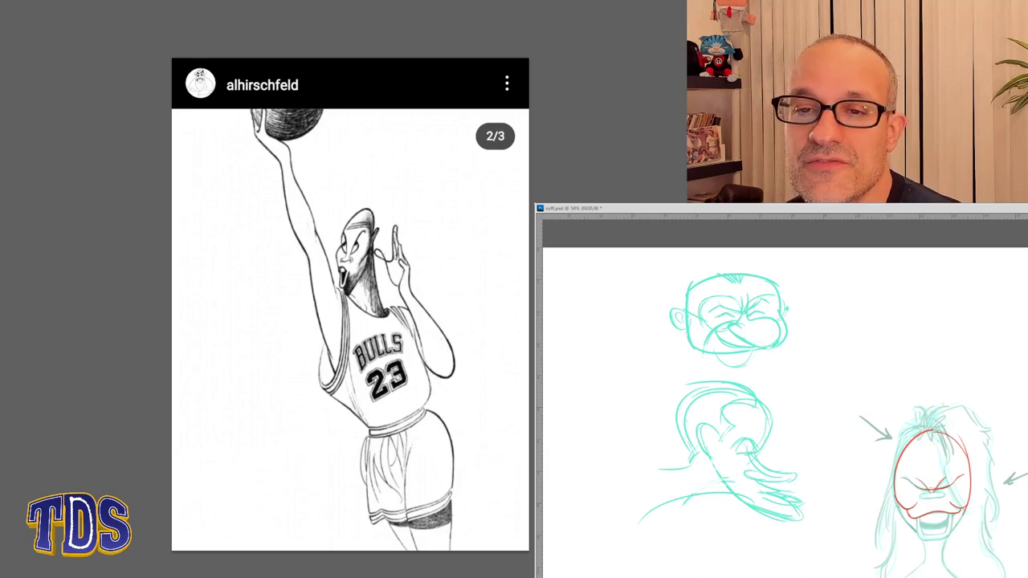
mouse_move(406, 229)
left_mouse_down()
mouse_move(367, 265)
mouse_move(417, 233)
left_mouse_up()
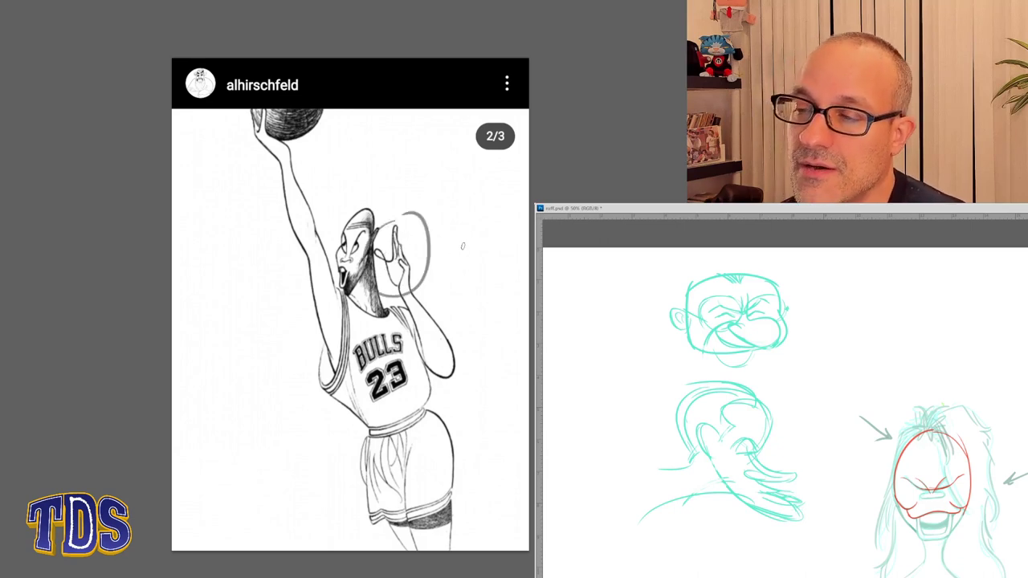
key("ctrl+z")
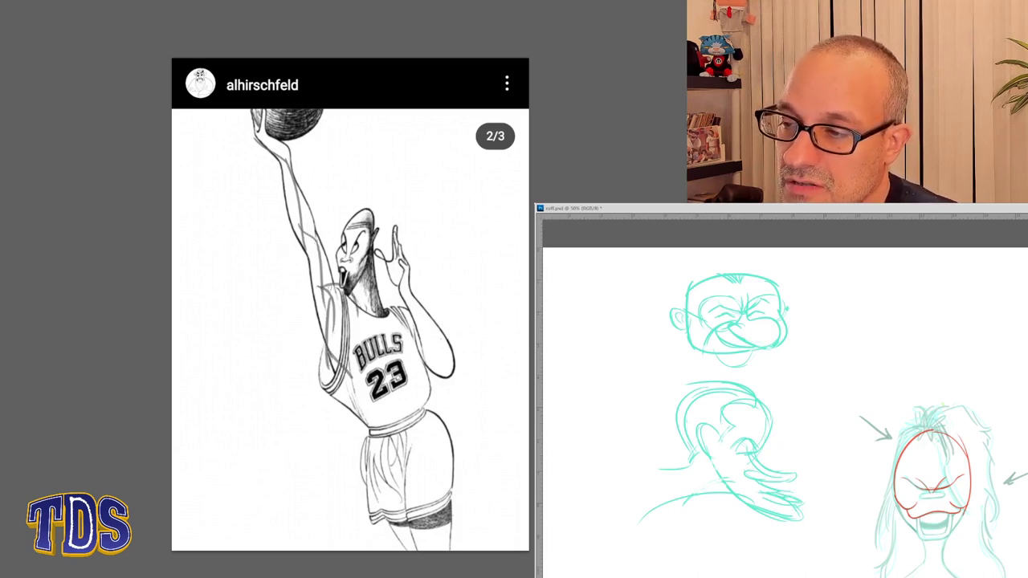
- Mark the curves of the basketball player's raised arm on the reference drawing and undo the marks
left_click_drag(320, 247, 333, 292)
left_click_drag(305, 231, 340, 307)
key("ctrl+z")
mouse_move(305, 231)
left_mouse_down()
mouse_move(337, 263)
mouse_move(312, 211)
mouse_move(282, 185)
mouse_move(316, 233)
left_mouse_up()
key("ctrl+z")
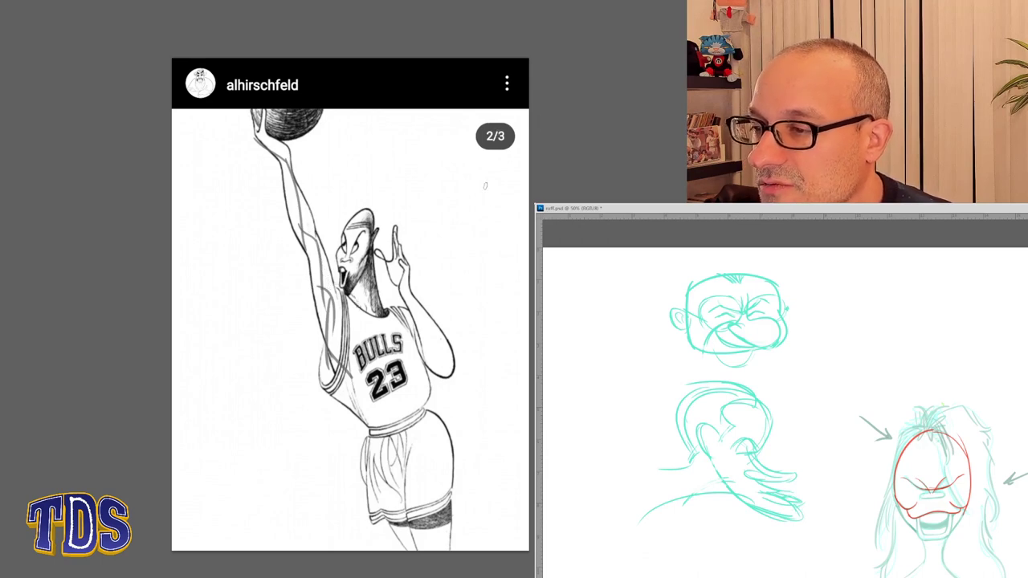
mouse_move(420, 293)
left_mouse_down()
mouse_move(406, 284)
mouse_move(417, 300)
left_mouse_up()
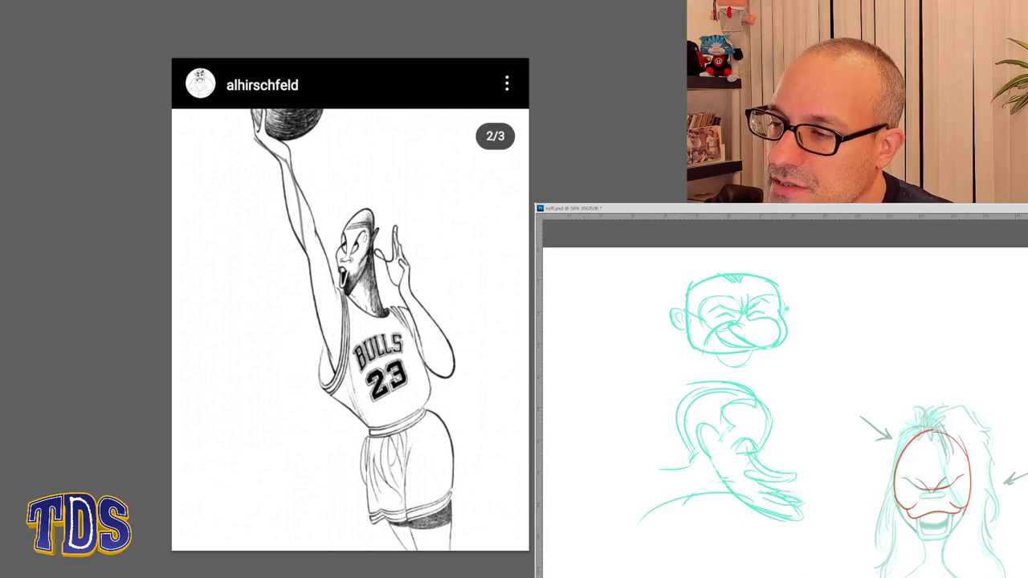
- Using the enlarged basketball player reference, sketch a tall domed skull with two light arcs beside the teal square-jawed head
left_click_drag(321, 192, 418, 295)
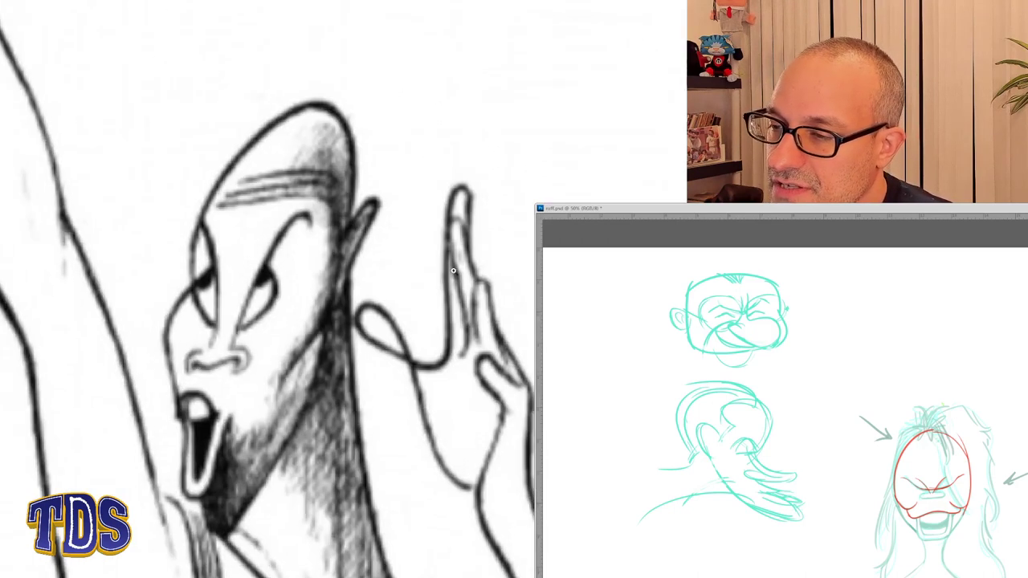
left_click(378, 275, "alt")
left_click_drag(420, 256, 553, 119)
left_click(874, 329)
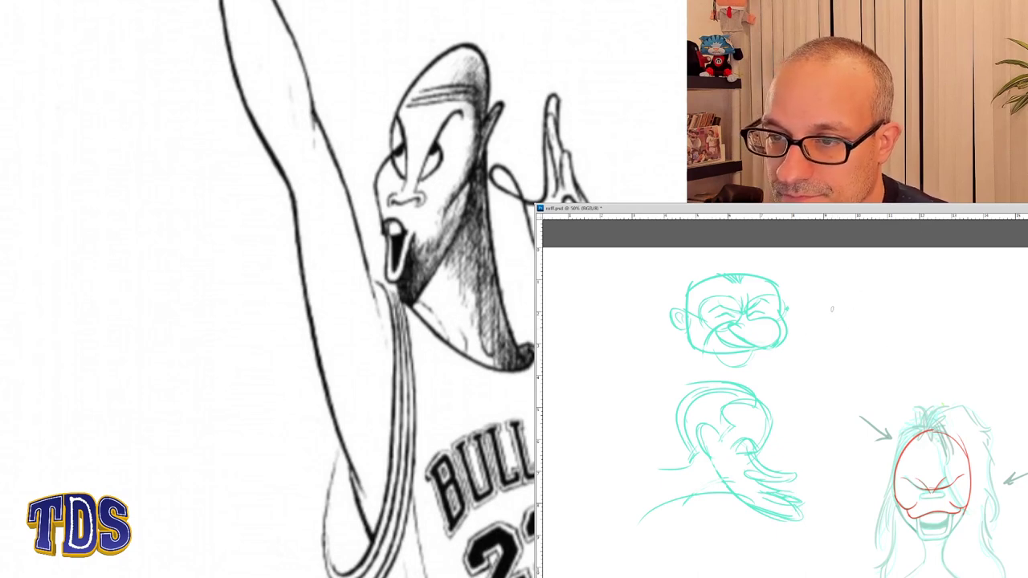
left_click_drag(825, 327, 928, 337)
key("ctrl+z")
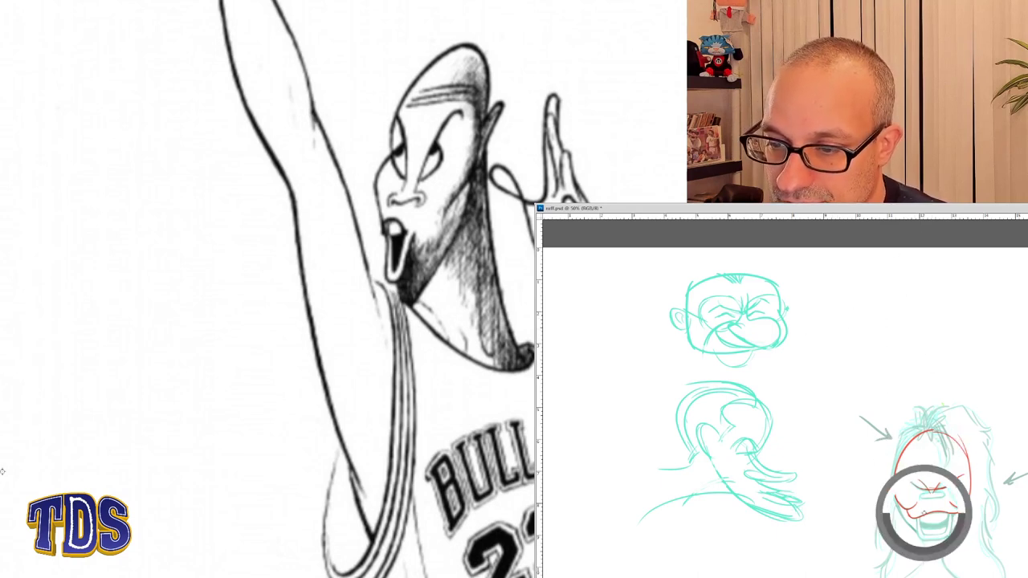
left_click_drag(835, 318, 928, 342)
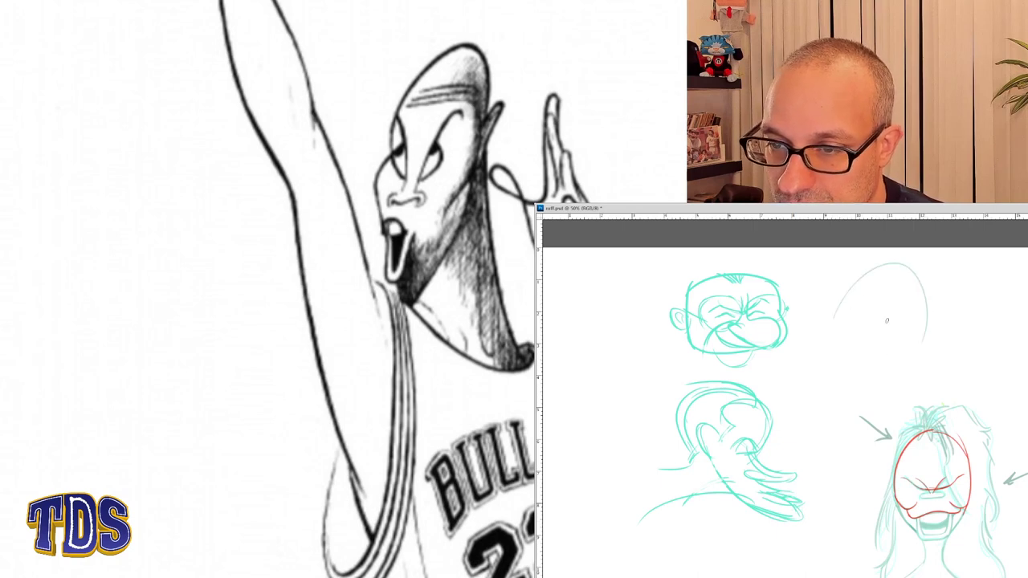
left_click_drag(847, 295, 931, 345)
- Add a curved vertical guideline inside the domed skull and several forehead crease lines across its front
left_click_drag(890, 266, 894, 333)
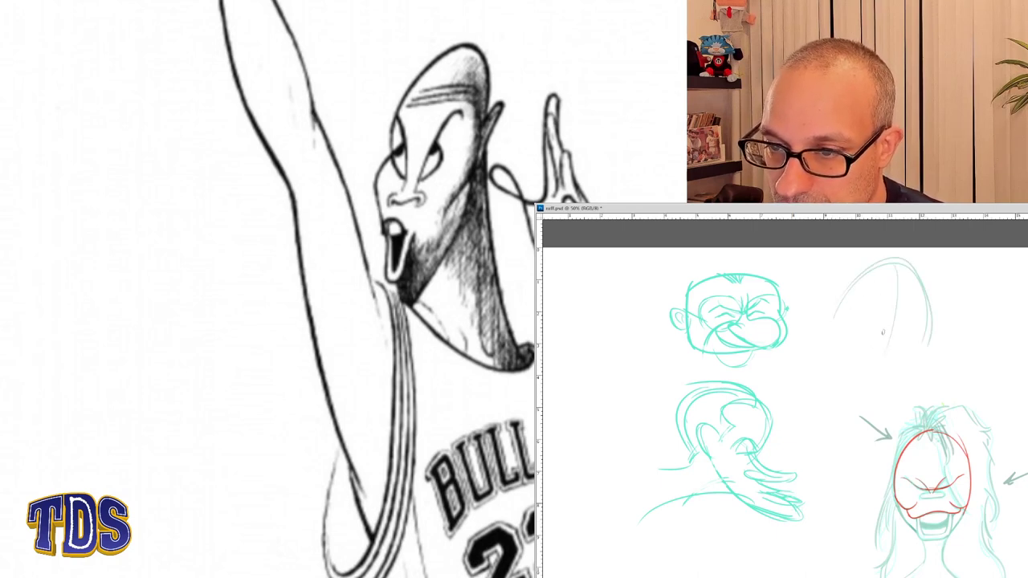
key("ctrl+z")
left_click_drag(900, 266, 903, 331)
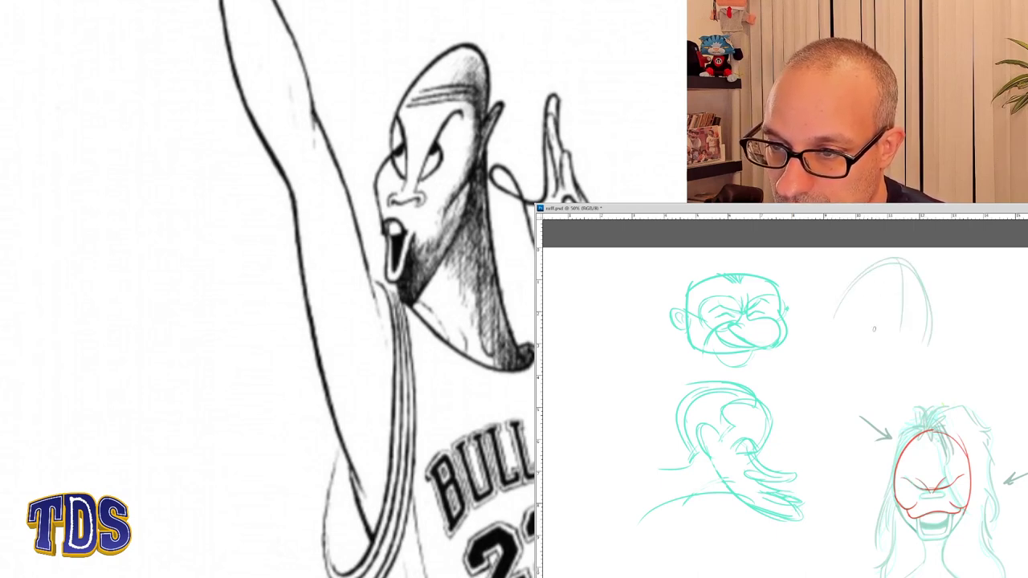
left_click_drag(845, 308, 893, 304)
left_click_drag(846, 299, 888, 292)
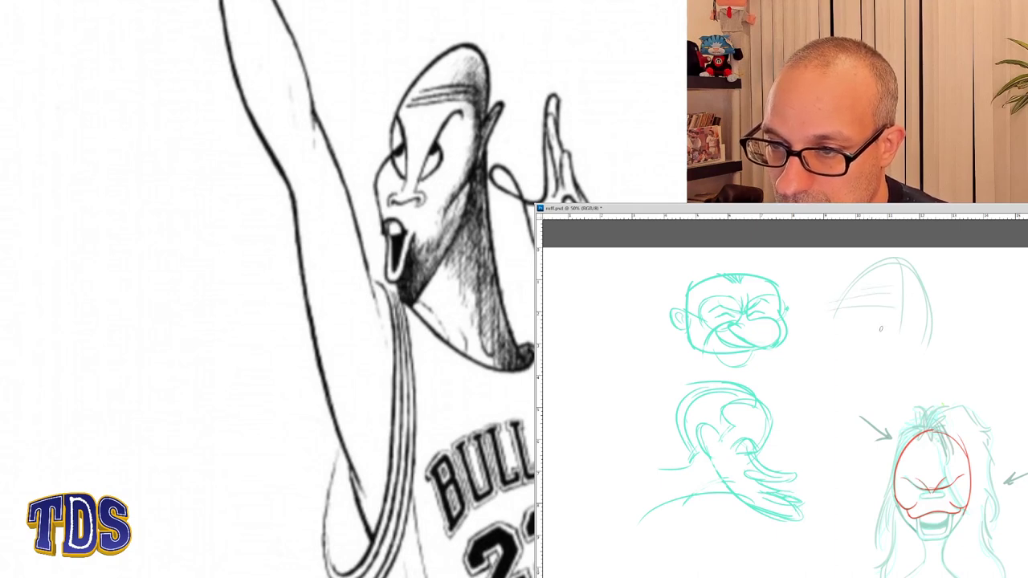
- Sketch the slanted brow, the two eyes and the front face contour below the forehead creases, undoing the misplaced lower strokes
mouse_move(835, 315)
left_mouse_down()
mouse_move(853, 360)
mouse_move(896, 320)
mouse_move(884, 356)
mouse_move(881, 337)
mouse_move(862, 374)
left_mouse_up()
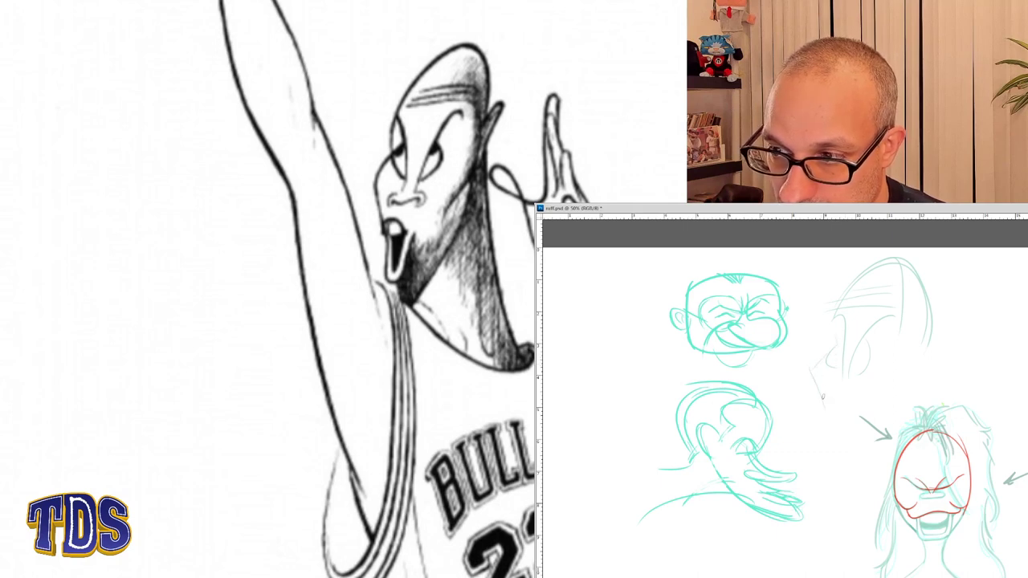
mouse_move(811, 375)
left_mouse_down()
mouse_move(820, 422)
mouse_move(849, 418)
left_mouse_up()
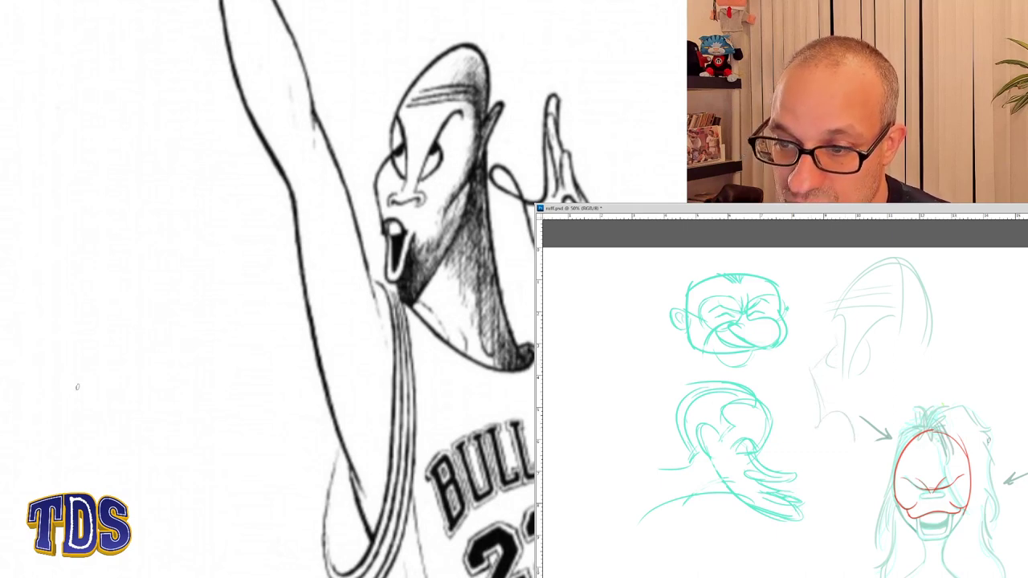
left_click_drag(1020, 418, 960, 463)
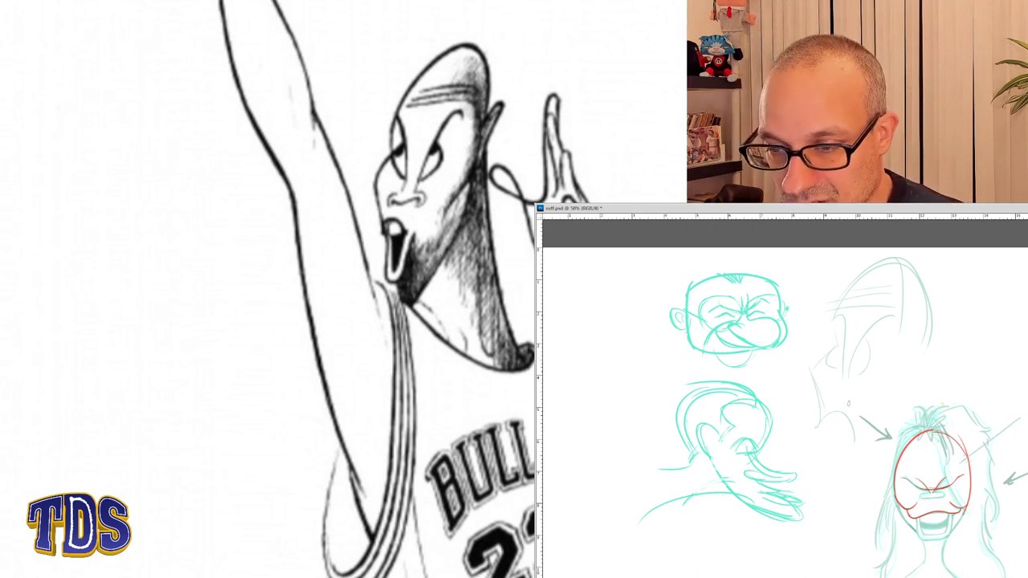
key("ctrl+alt+z")
key("ctrl+alt+z")
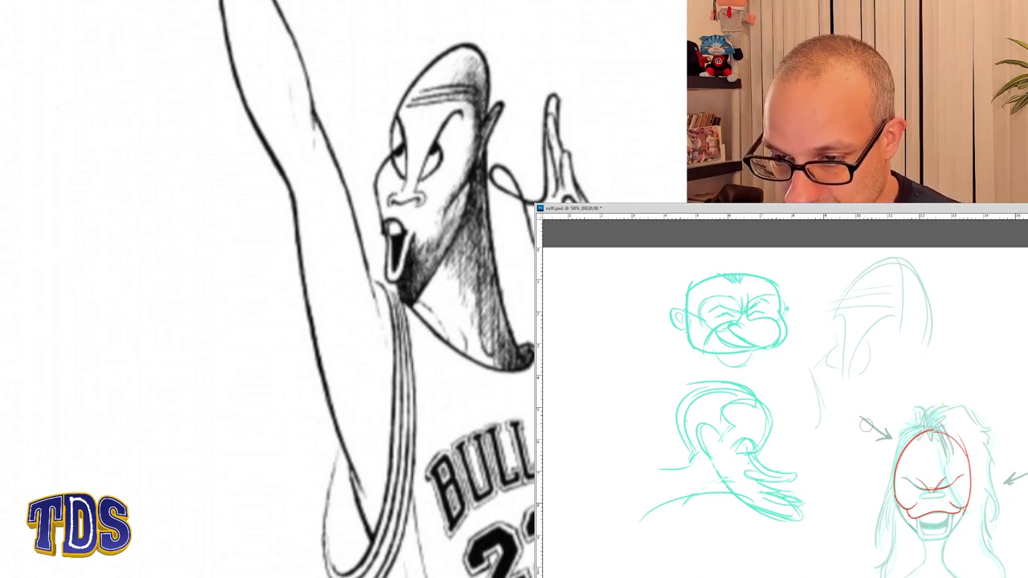
- Erase the gray arrow on the near side of the long-haired head and draw the domed head's jaw, side plane, pointed ear and neck line
key("ctrl+alt+z")
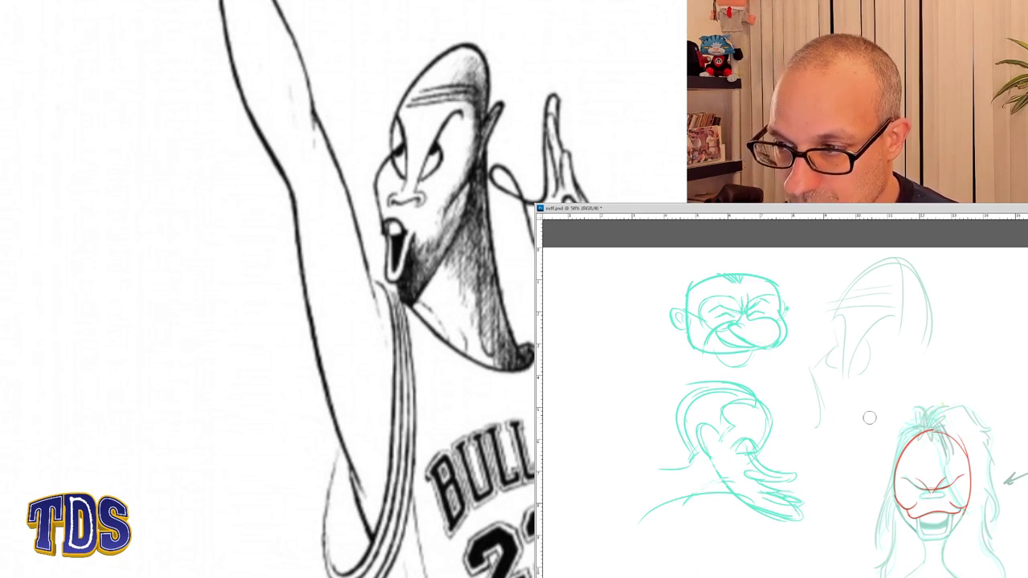
key("b")
left_click_drag(859, 431, 912, 374)
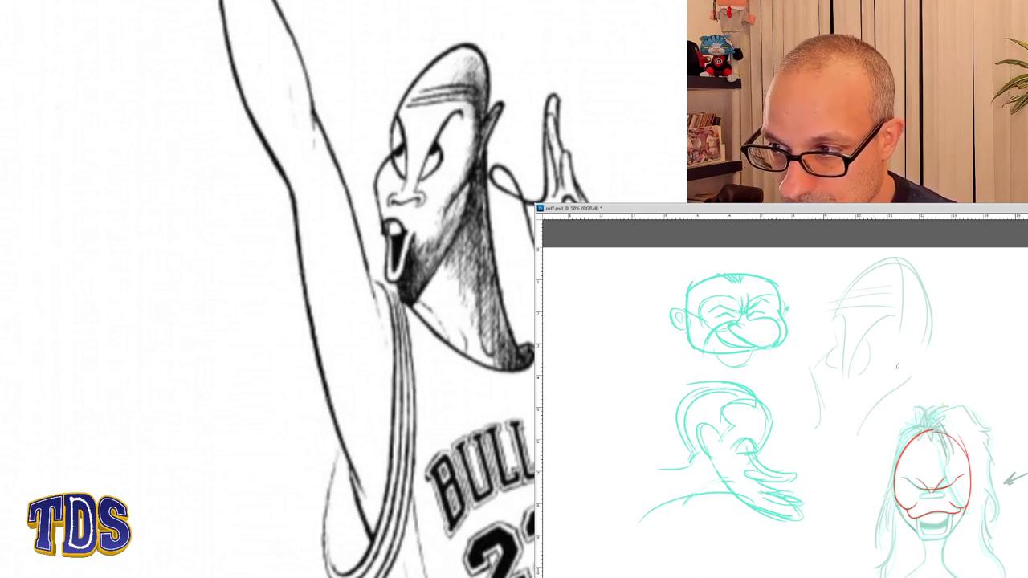
left_click_drag(905, 318, 892, 387)
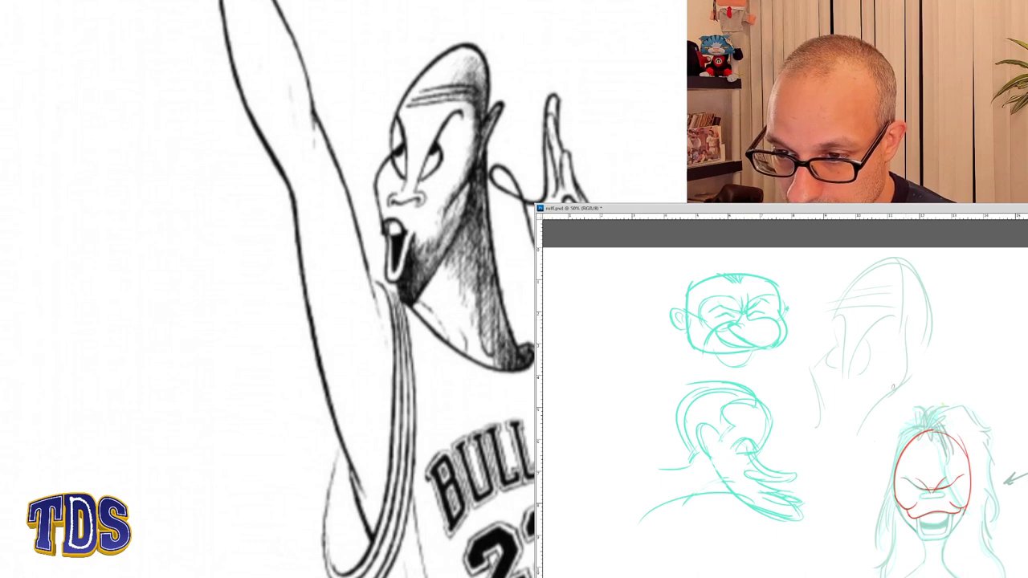
mouse_move(915, 353)
left_mouse_down()
mouse_move(944, 327)
mouse_move(915, 381)
mouse_move(912, 413)
left_mouse_up()
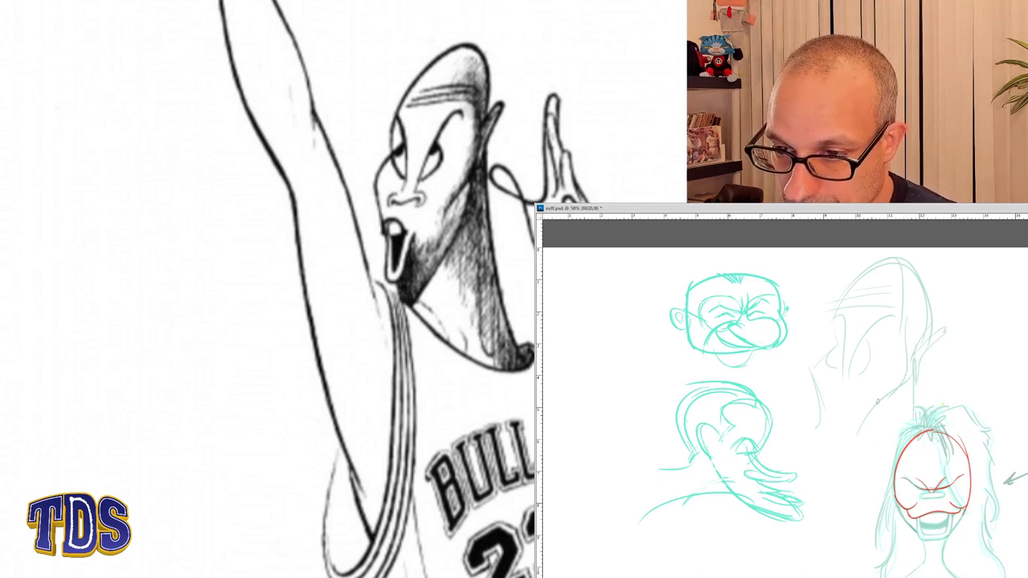
- Draw the open mouth and chin of the domed head and rework the jawline running down from the ear
mouse_move(816, 411)
left_mouse_down()
mouse_move(836, 439)
mouse_move(834, 423)
mouse_move(815, 446)
mouse_move(832, 427)
left_mouse_up()
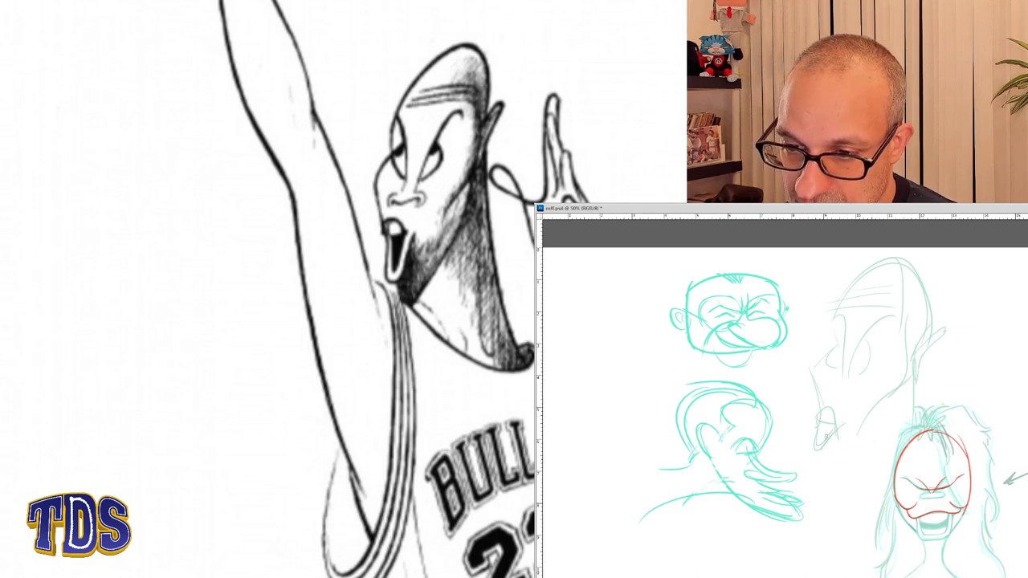
key("ctrl+z")
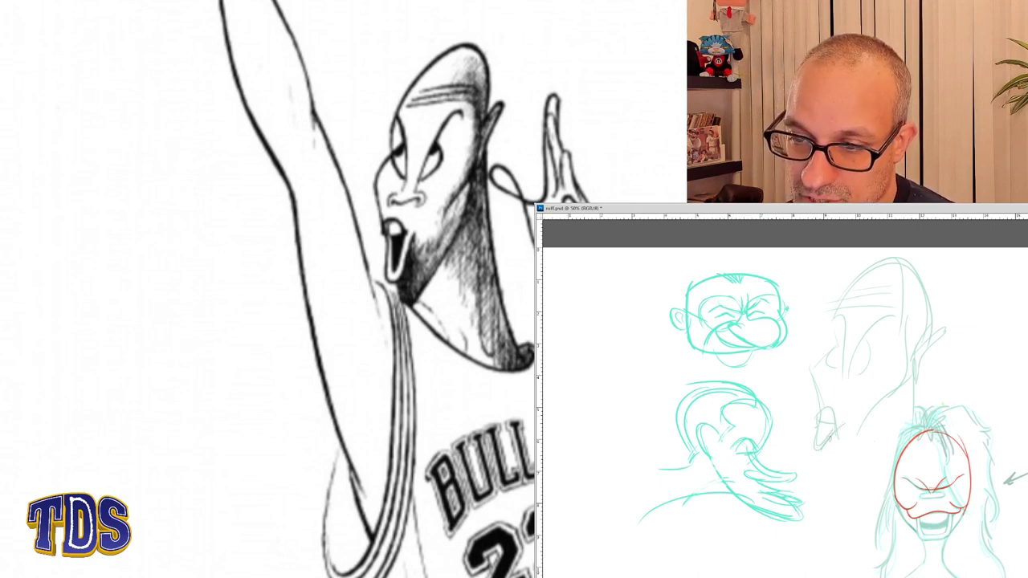
left_click_drag(814, 446, 824, 445)
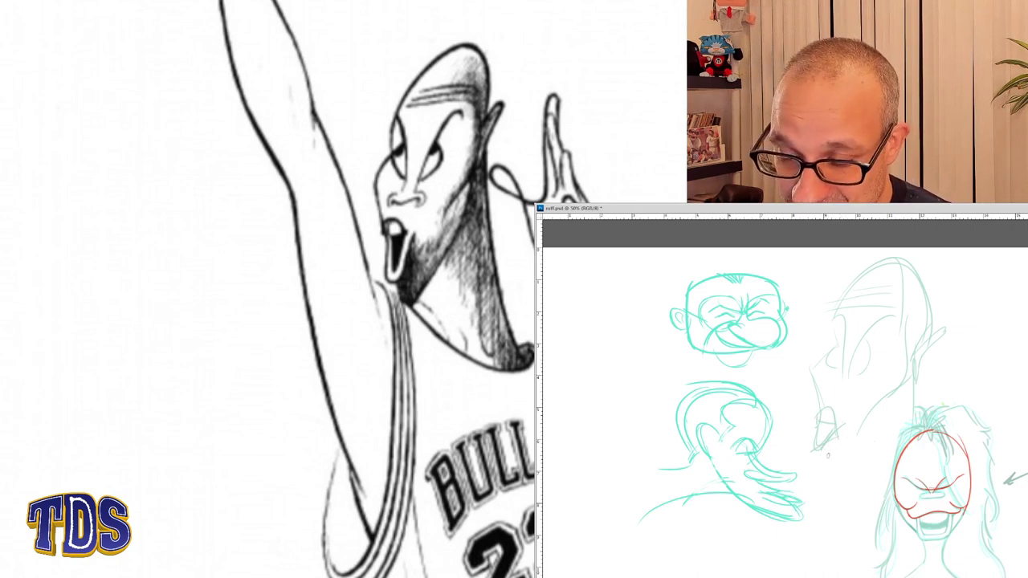
mouse_move(826, 446)
left_mouse_down()
mouse_move(854, 442)
mouse_move(890, 395)
left_mouse_up()
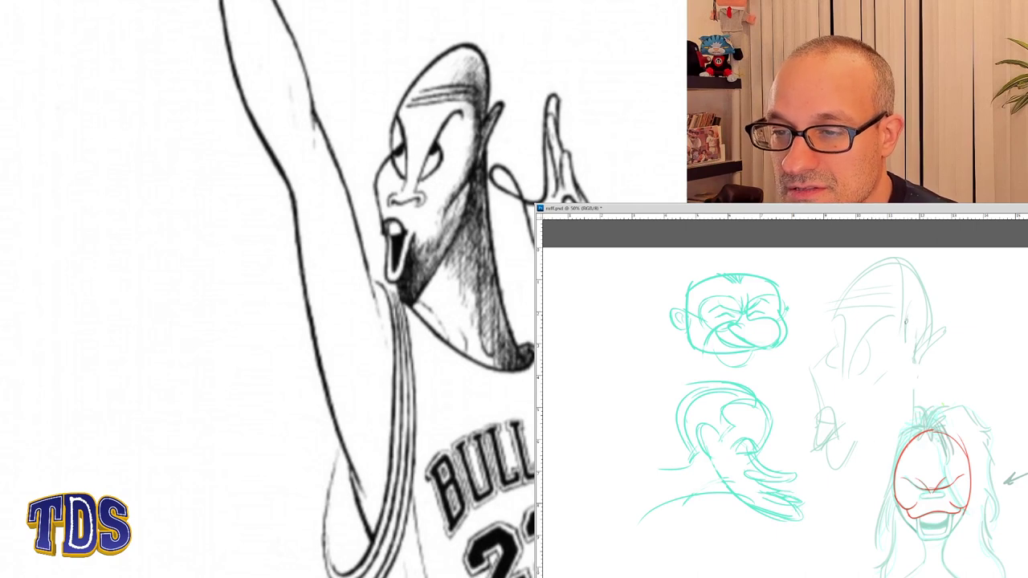
left_click_drag(907, 349, 867, 403)
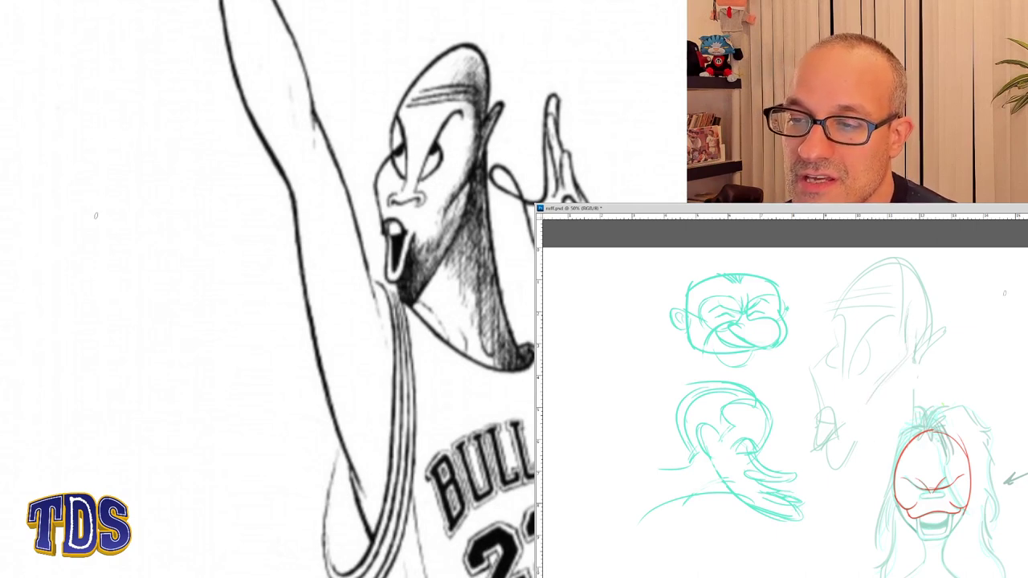
- Sketch a second head beside the domed one with a rounded skull, brow line, eyes, nose and protruding mouth
left_click_drag(1023, 274, 950, 321)
mouse_move(1013, 321)
left_mouse_down()
mouse_move(1015, 351)
mouse_move(1012, 318)
mouse_move(949, 323)
mouse_move(966, 359)
mouse_move(961, 338)
mouse_move(1002, 352)
mouse_move(975, 331)
mouse_move(962, 352)
mouse_move(977, 362)
mouse_move(962, 360)
mouse_move(970, 353)
mouse_move(977, 368)
mouse_move(957, 365)
mouse_move(966, 359)
mouse_move(957, 353)
mouse_move(949, 362)
mouse_move(953, 380)
mouse_move(981, 392)
left_mouse_up()
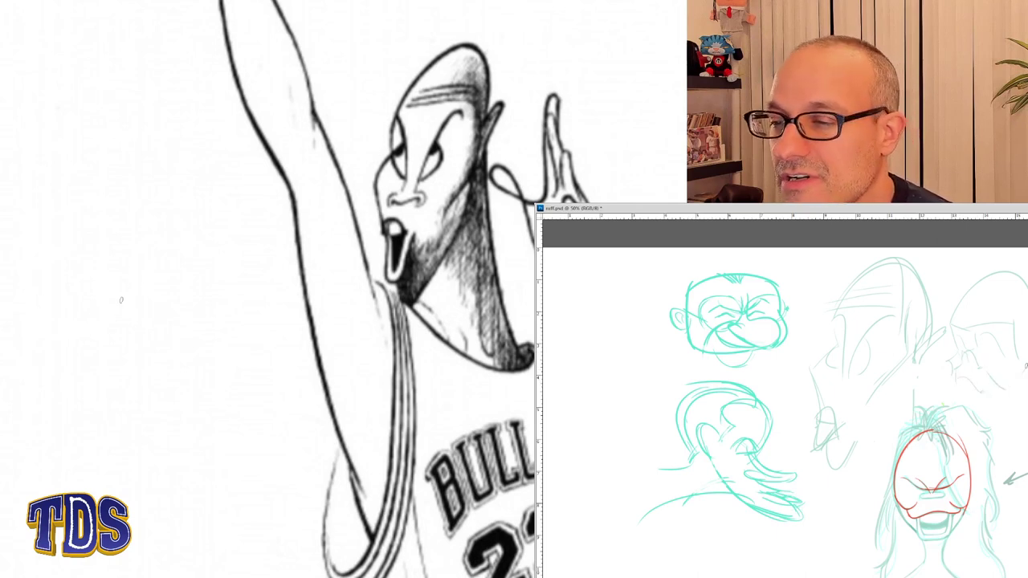
mouse_move(997, 387)
left_mouse_down()
mouse_move(976, 395)
mouse_move(951, 377)
left_mouse_up()
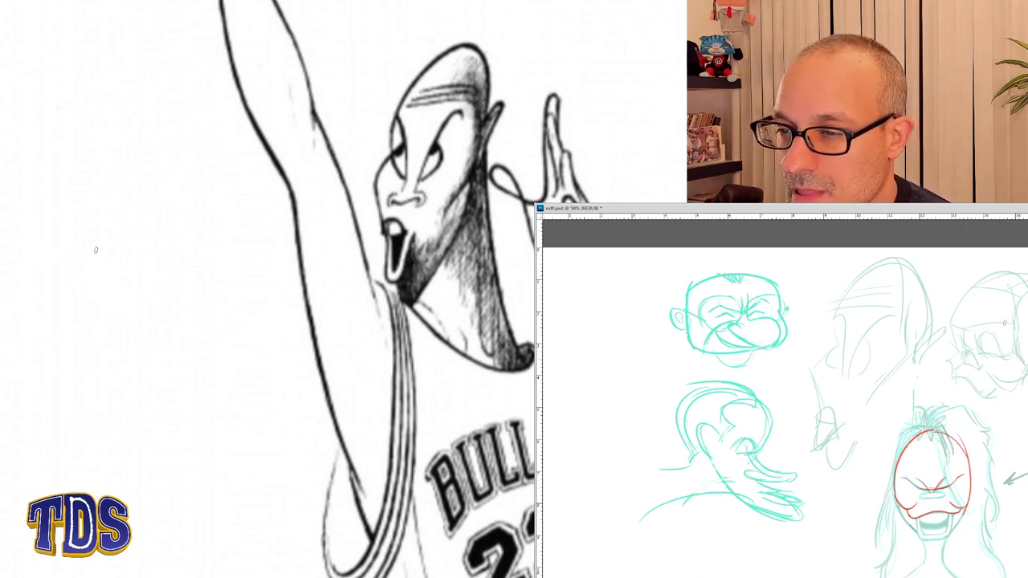
mouse_move(1005, 325)
left_mouse_down()
mouse_move(1018, 346)
mouse_move(988, 324)
mouse_move(970, 352)
left_mouse_up()
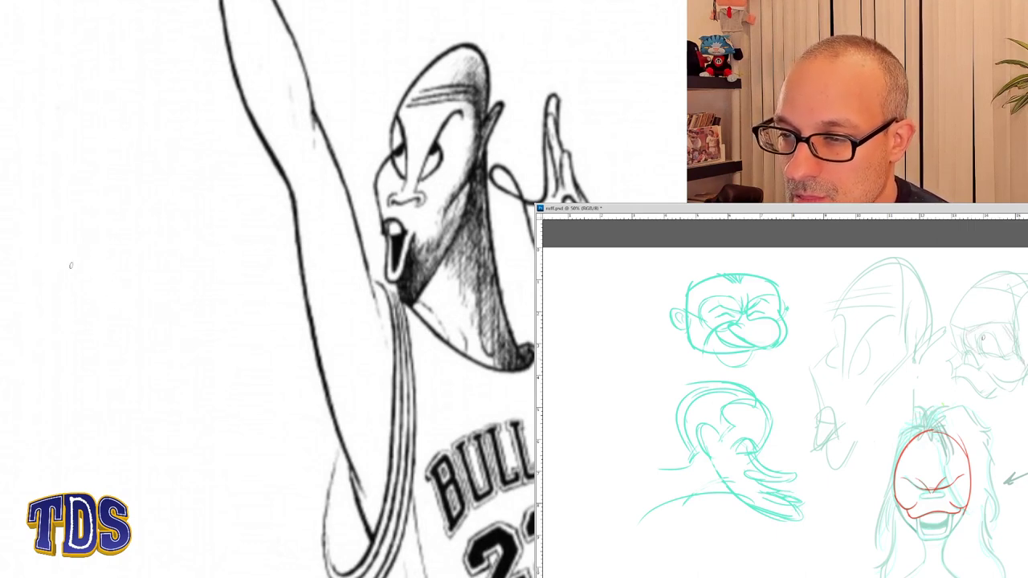
key("ctrl+z")
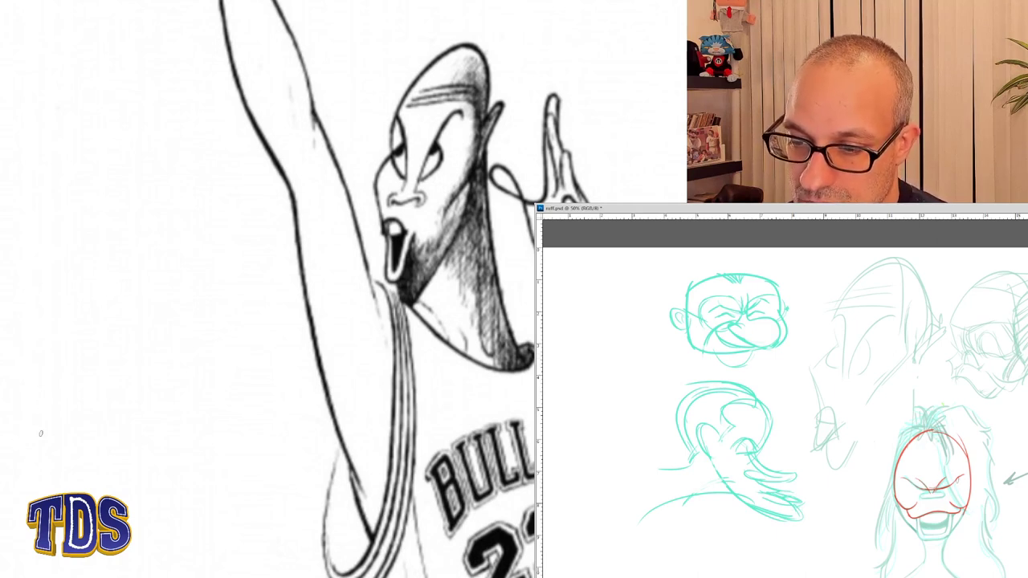
- Sample the red from the long-haired head's construction and draw angled temple and cheekbone strokes on the second head
left_click(912, 510, "alt")
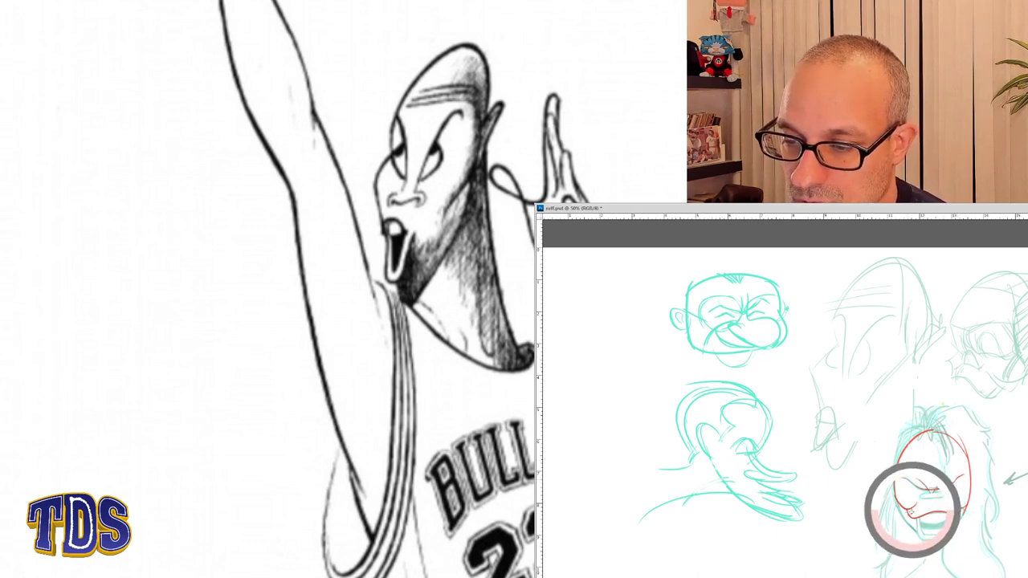
mouse_move(912, 510)
left_mouse_down()
mouse_move(900, 507)
mouse_move(945, 487)
left_mouse_up()
left_click_drag(1018, 353, 1004, 379)
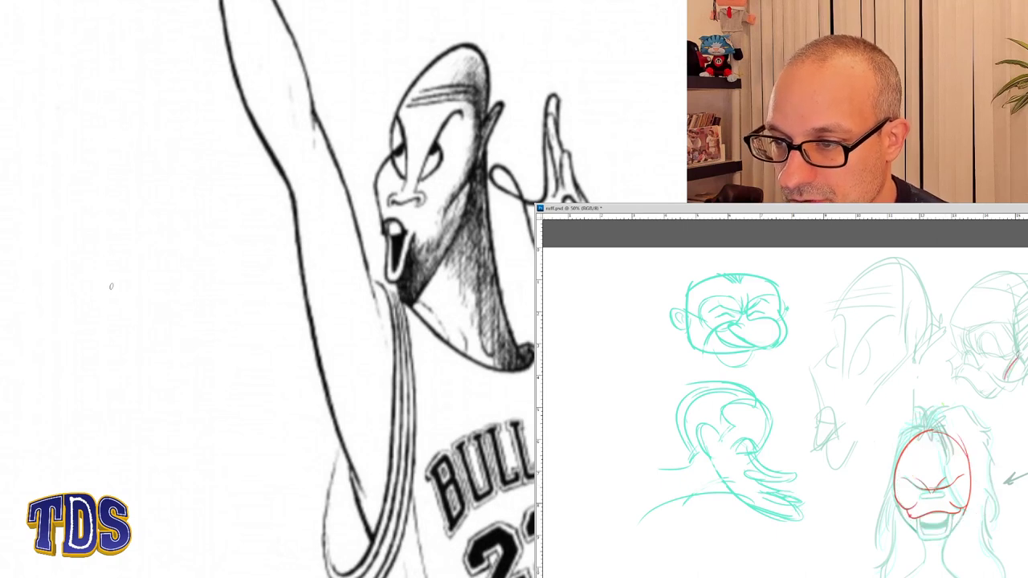
left_click_drag(1012, 319, 1022, 354)
left_click_drag(1018, 358, 1003, 379)
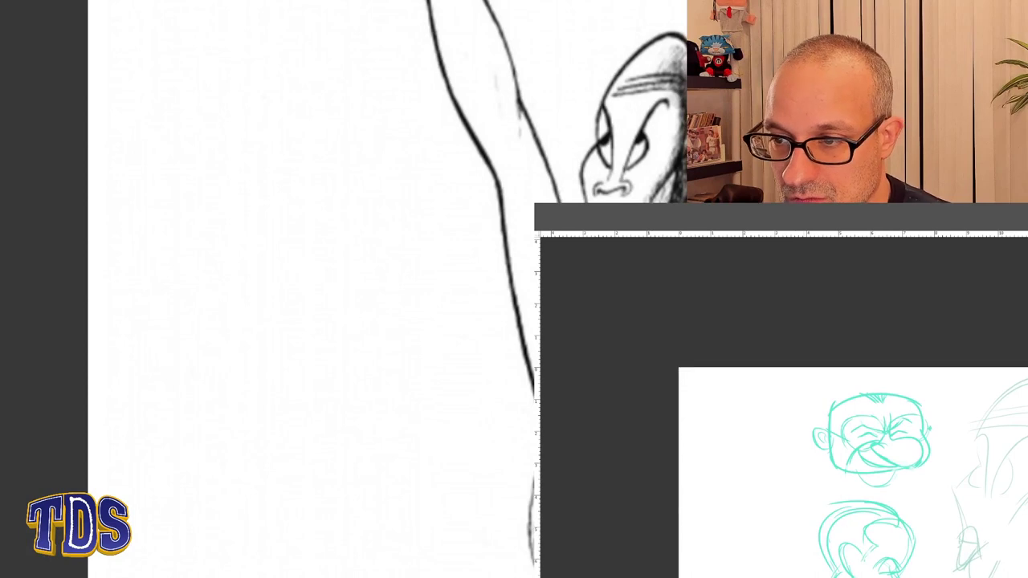
- Draw the second head's rear jaw angle in red and trace its muzzle and eye, filling the near eye solid
left_click_drag(1027, 531, 995, 545)
key("Tab")
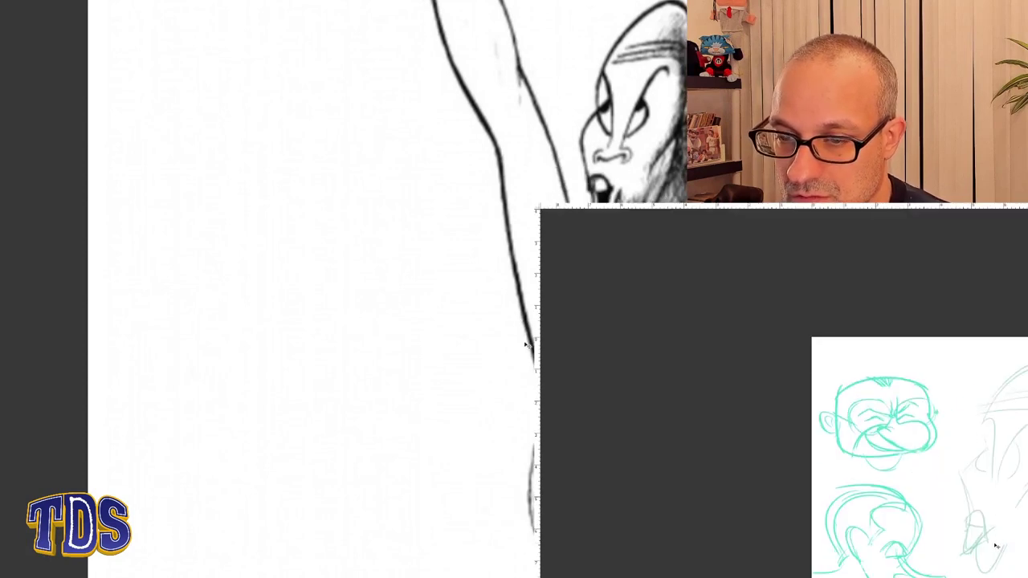
key("f")
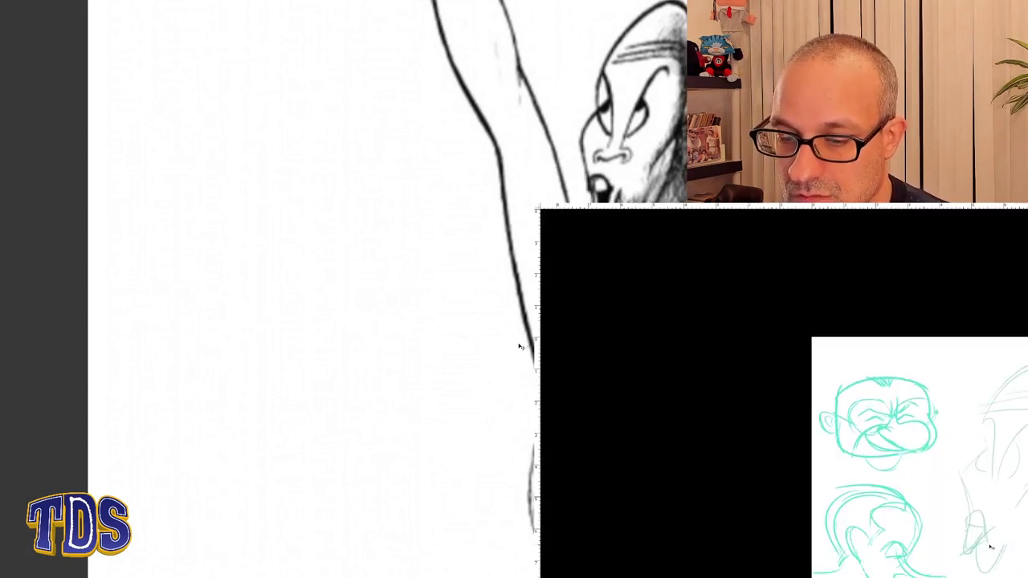
key("f")
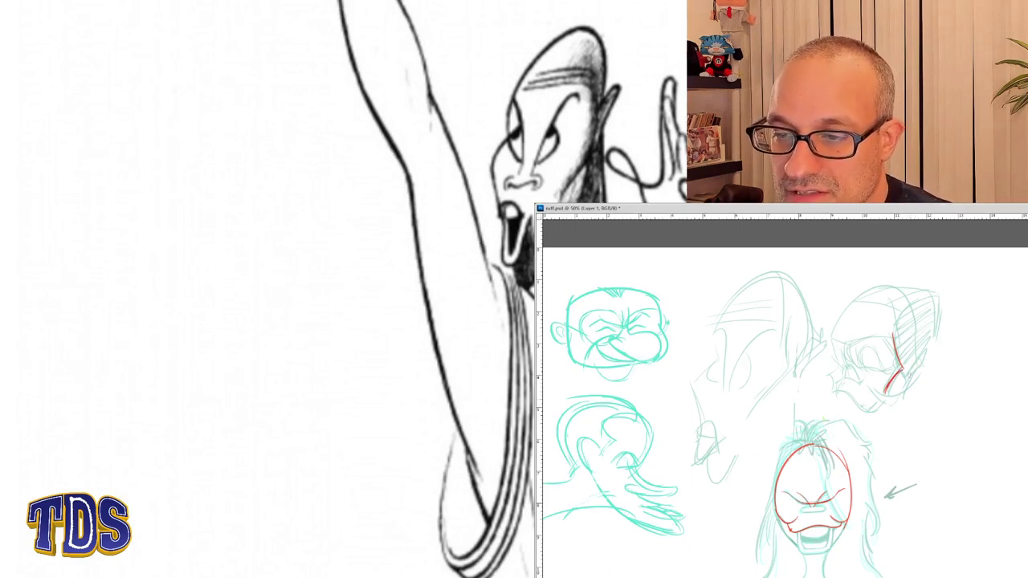
mouse_move(913, 359)
left_mouse_down()
mouse_move(907, 396)
mouse_move(882, 424)
left_mouse_up()
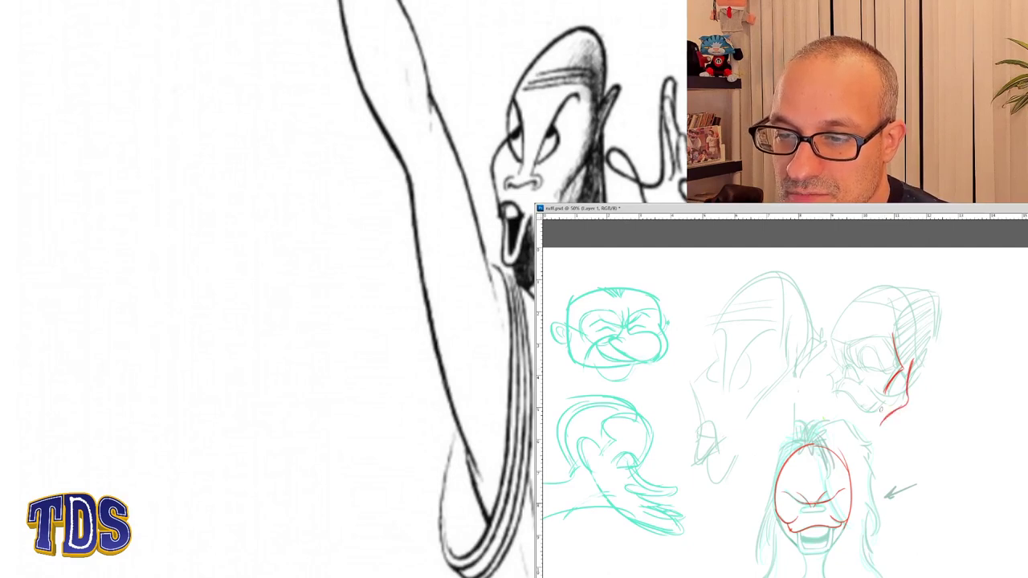
mouse_move(839, 391)
left_mouse_down()
mouse_move(861, 405)
mouse_move(884, 393)
mouse_move(846, 391)
mouse_move(862, 383)
mouse_move(845, 366)
mouse_move(869, 379)
mouse_move(884, 370)
mouse_move(859, 362)
mouse_move(883, 367)
left_mouse_up()
mouse_move(863, 346)
left_mouse_down()
mouse_move(867, 364)
mouse_move(848, 368)
mouse_move(884, 364)
mouse_move(888, 375)
mouse_move(877, 366)
left_mouse_up()
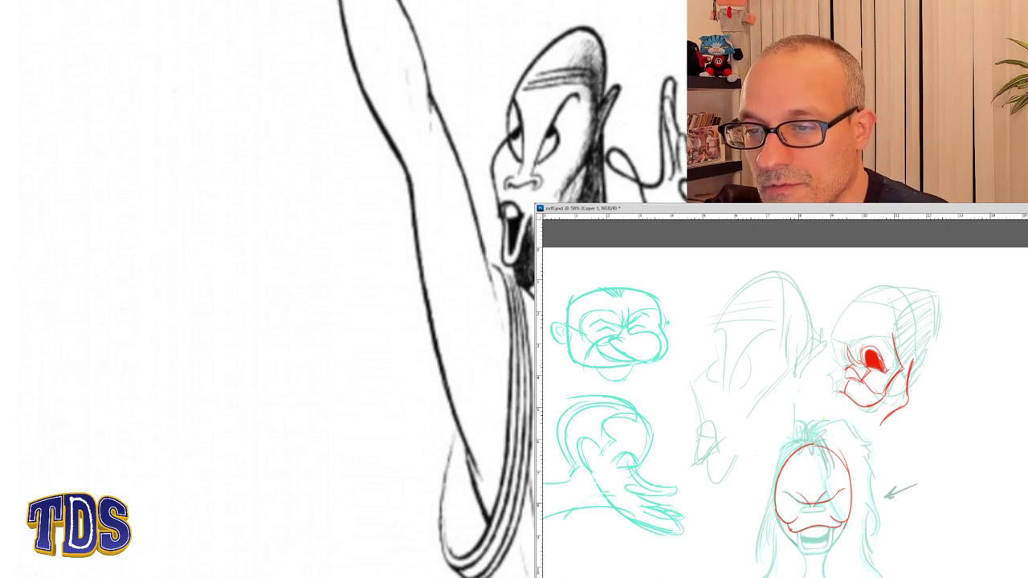
- Fill the second head's far eye in red and add two red arrows pointing at the cheekbone and jaw angles
mouse_move(846, 367)
left_mouse_down()
mouse_move(859, 383)
mouse_move(900, 353)
mouse_move(951, 366)
mouse_move(928, 401)
mouse_move(914, 404)
mouse_move(927, 406)
left_mouse_up()
key("ctrl+z")
left_click_drag(915, 405, 956, 423)
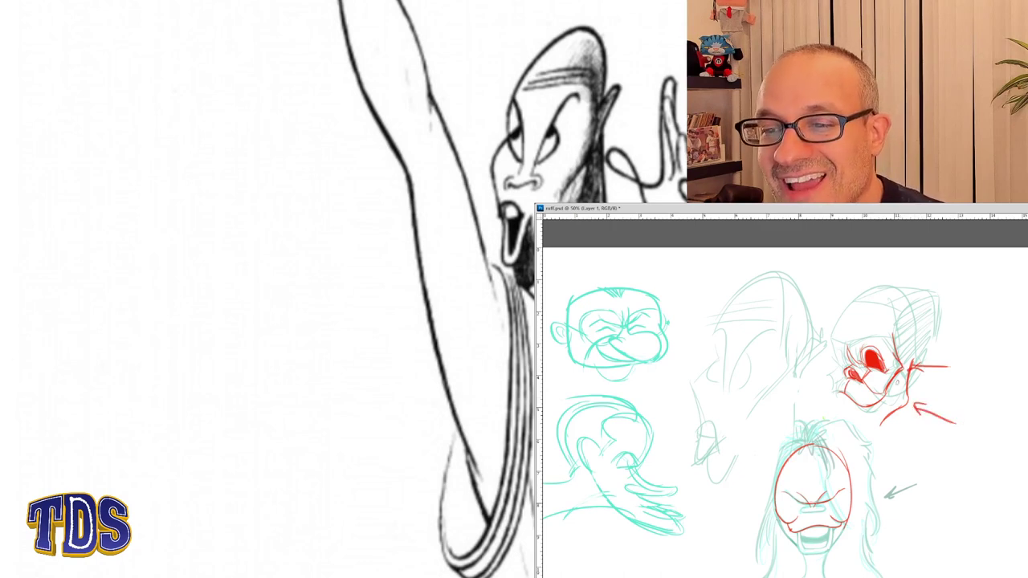
- Fill the rear jaw corner of the second head solid red and outline its chin
mouse_move(896, 379)
left_mouse_down()
mouse_move(890, 404)
mouse_move(848, 412)
mouse_move(875, 413)
mouse_move(878, 423)
mouse_move(890, 390)
left_mouse_up()
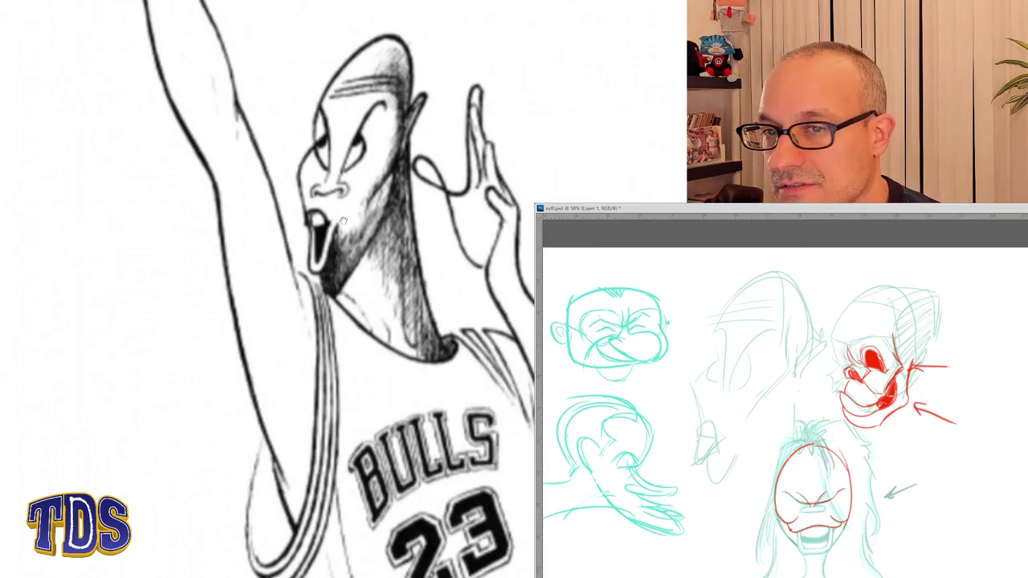
key("ctrl+r")
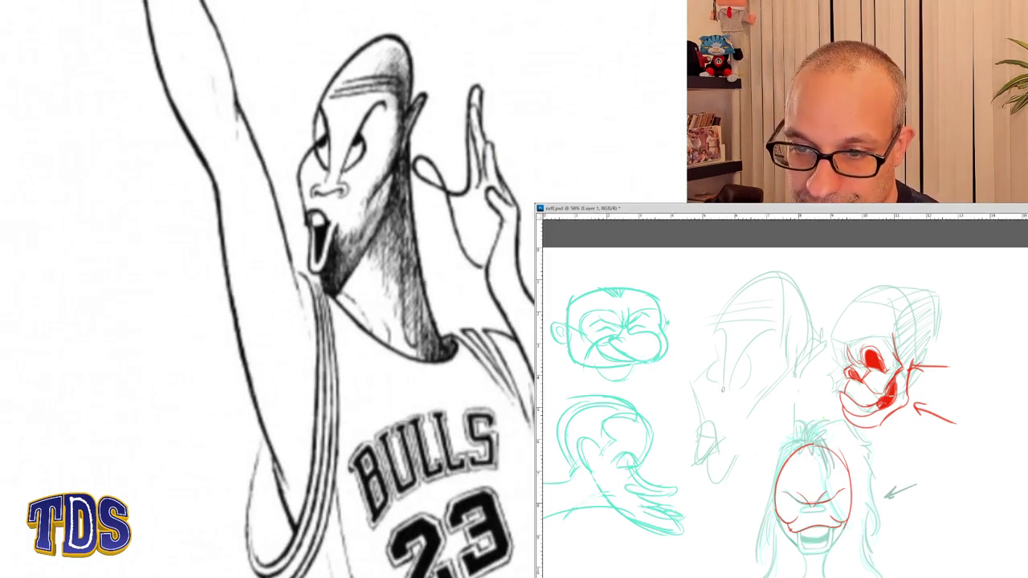
- Trace the domed basketball player's head in red, covering the nose, cheek and jaw line, chin and open mouth
left_click_drag(722, 390, 785, 377)
mouse_move(792, 315)
left_mouse_down()
mouse_move(768, 438)
mouse_move(697, 490)
left_mouse_up()
mouse_move(710, 440)
left_mouse_down()
mouse_move(692, 470)
mouse_move(700, 422)
mouse_move(720, 438)
mouse_move(712, 429)
mouse_move(699, 436)
left_mouse_up()
mouse_move(699, 434)
left_mouse_down()
mouse_move(720, 441)
mouse_move(697, 442)
mouse_move(697, 431)
left_mouse_up()
left_click_drag(703, 387, 690, 416)
left_click_drag(704, 418, 702, 427)
left_click_drag(699, 380, 693, 395)
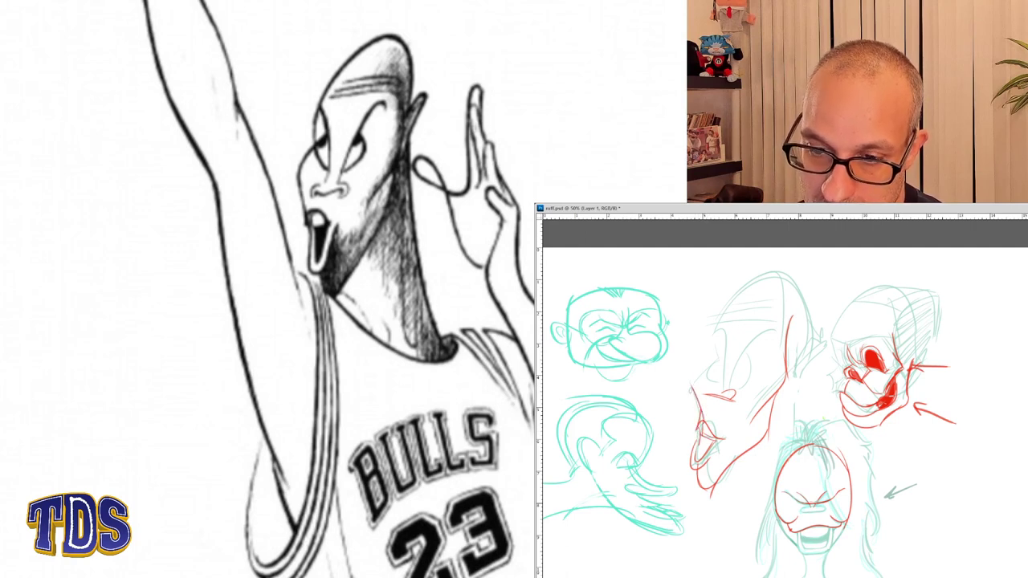
- Trace the player's brow, domed skull, eye sockets, ear and back of the neck in red, and add the eyes
left_click_drag(711, 360, 691, 392)
mouse_move(717, 336)
left_mouse_down()
mouse_move(711, 366)
mouse_move(727, 330)
mouse_move(721, 392)
mouse_move(751, 341)
mouse_move(768, 336)
mouse_move(769, 346)
mouse_move(739, 290)
mouse_move(787, 278)
left_mouse_up()
mouse_move(709, 337)
left_mouse_down()
mouse_move(783, 273)
mouse_move(795, 387)
left_mouse_up()
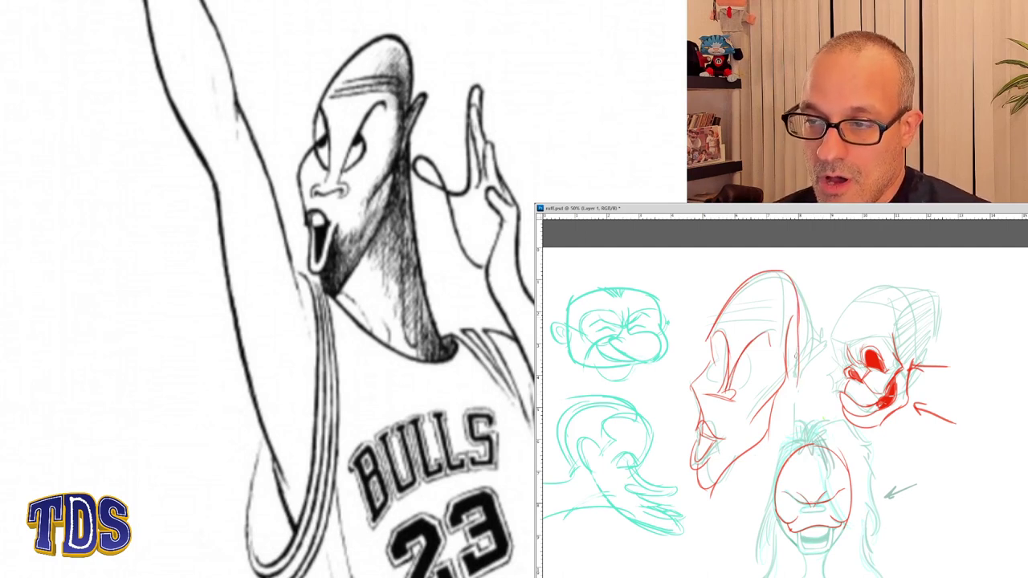
left_click_drag(812, 340, 796, 368)
mouse_move(790, 374)
left_mouse_down()
mouse_move(800, 368)
mouse_move(785, 438)
left_mouse_up()
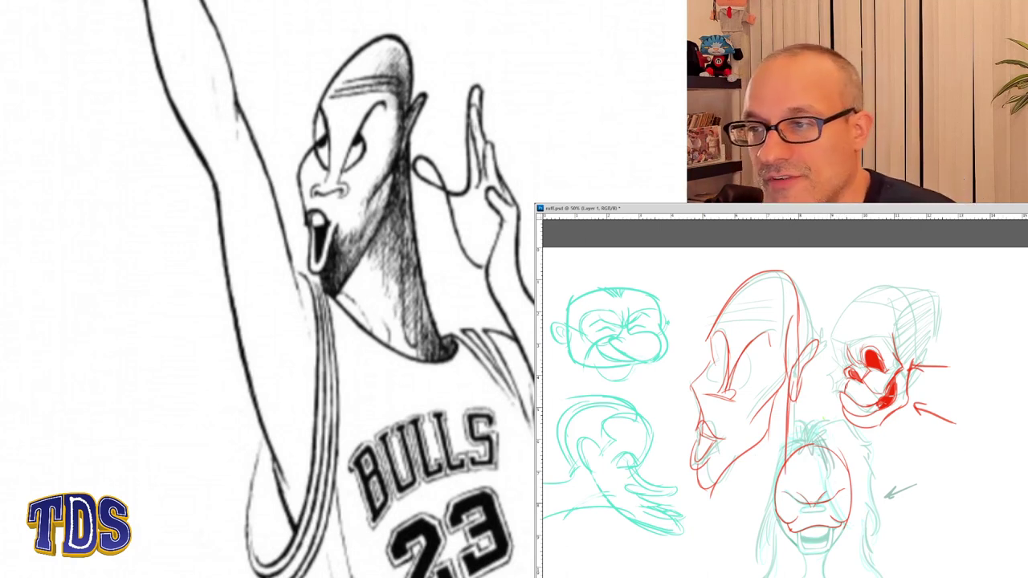
mouse_move(716, 350)
left_mouse_down()
mouse_move(720, 373)
mouse_move(744, 376)
left_mouse_up()
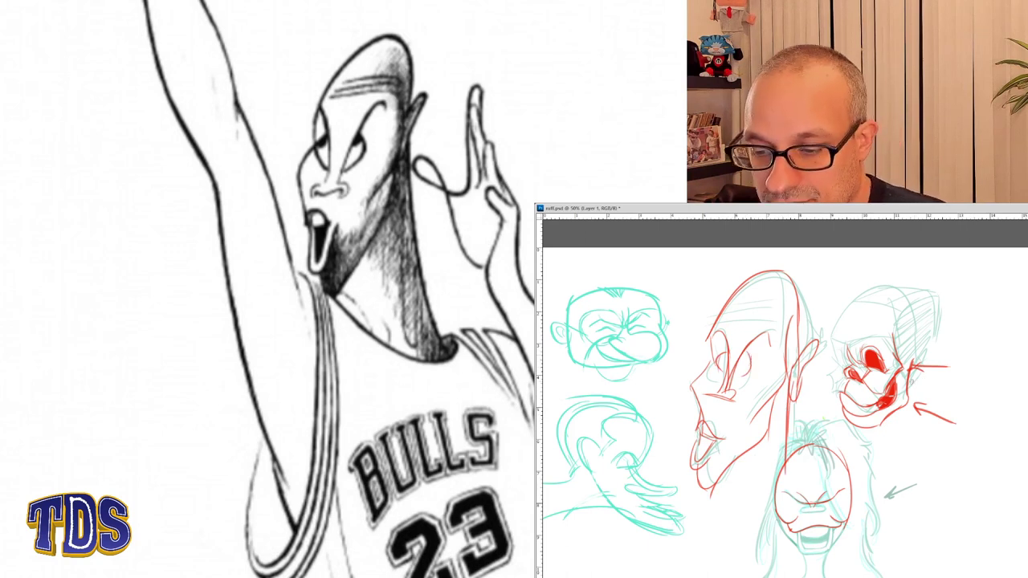
- Enlarge the canvas so there is wide empty space around the existing sketches
key("ctrl+minus")
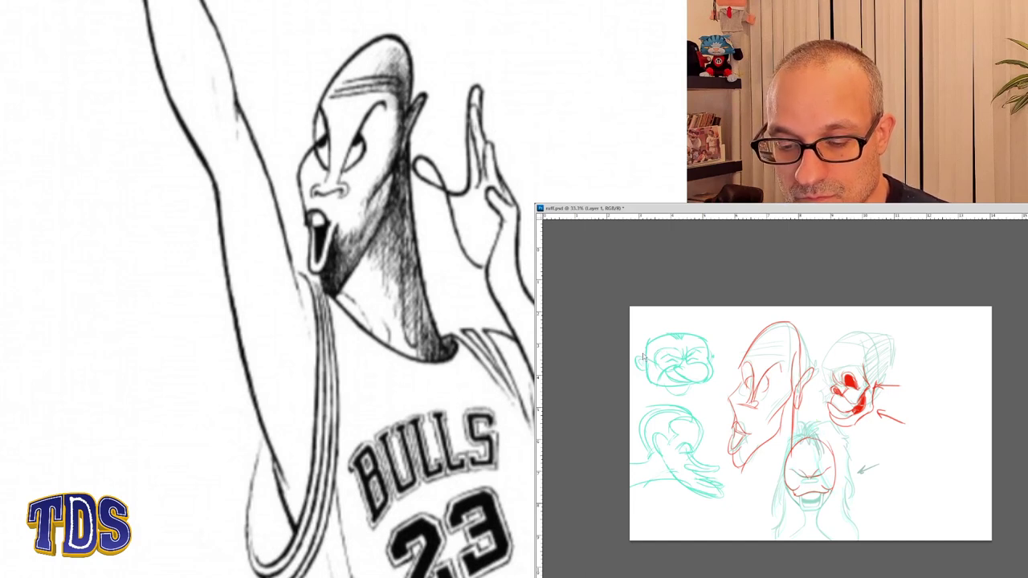
scroll(648, 345, "up", 1)
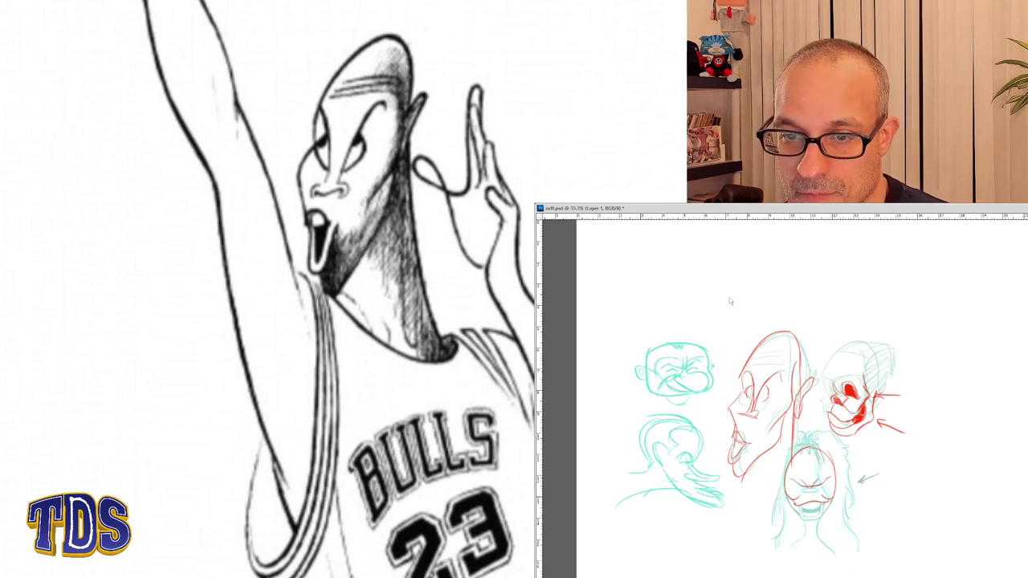
key("ctrl+z")
scroll(803, 354, "right", 6)
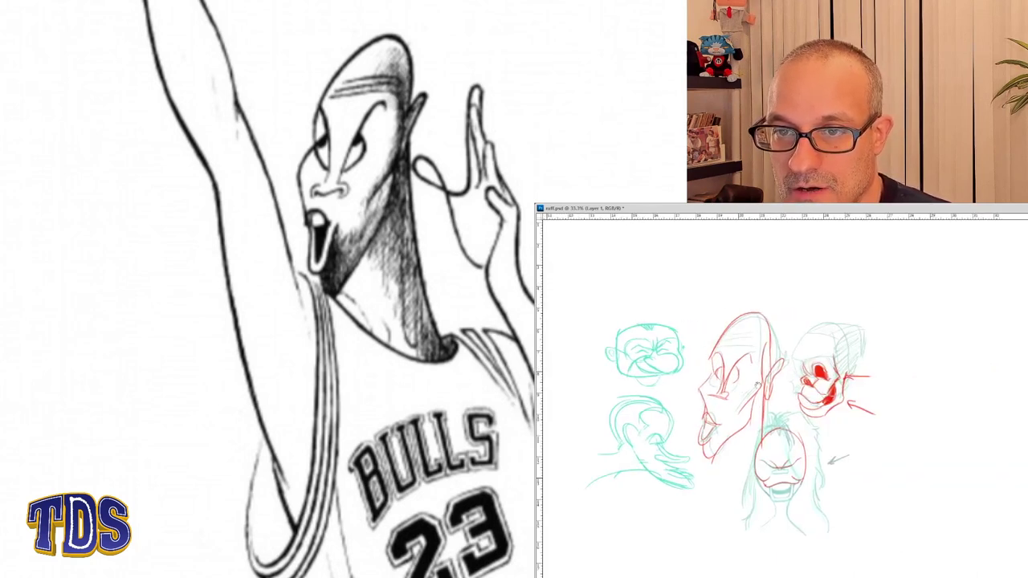
scroll(900, 409, "left", 1)
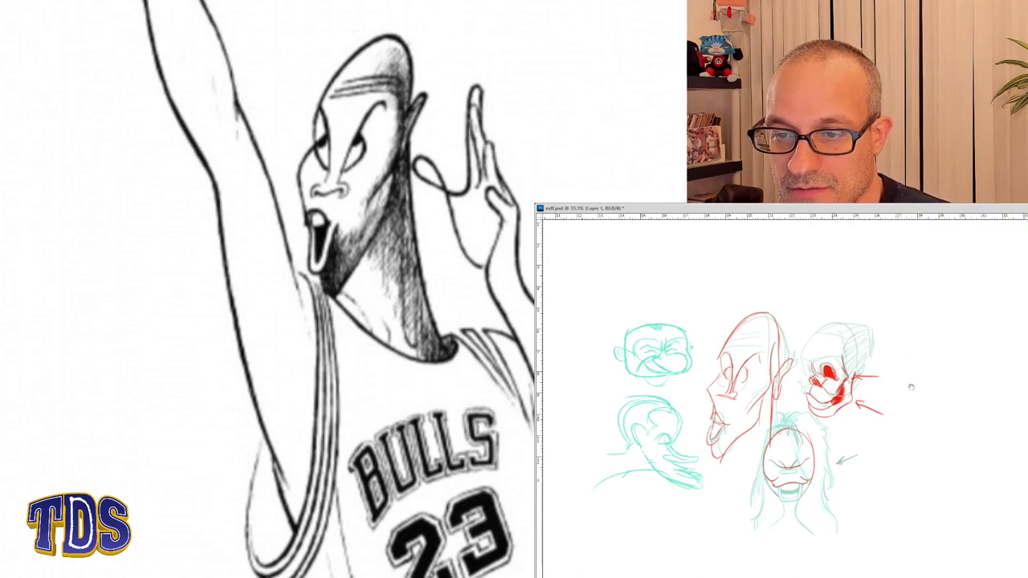
scroll(887, 400, "down", 1)
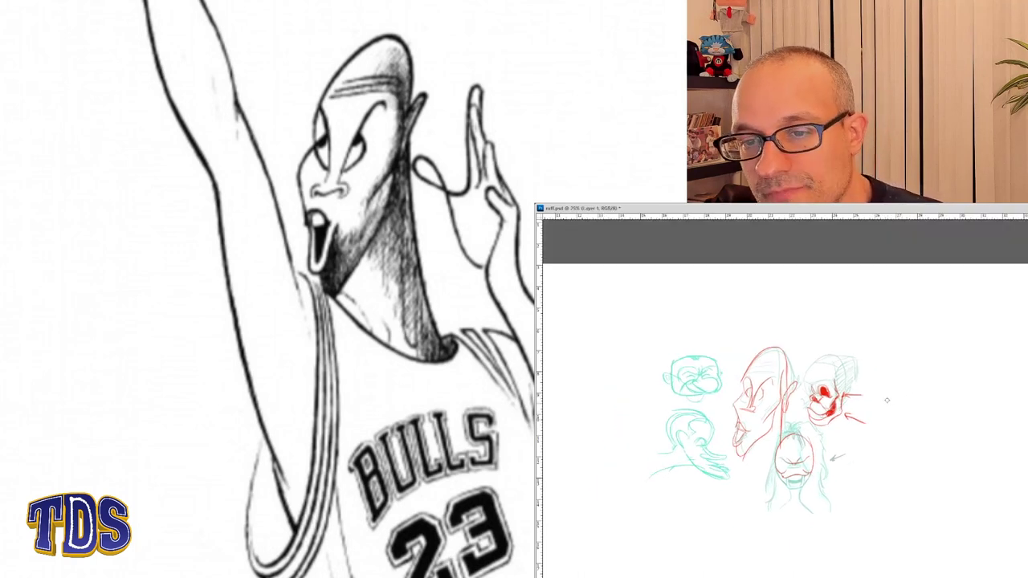
scroll(872, 421, "left", 2)
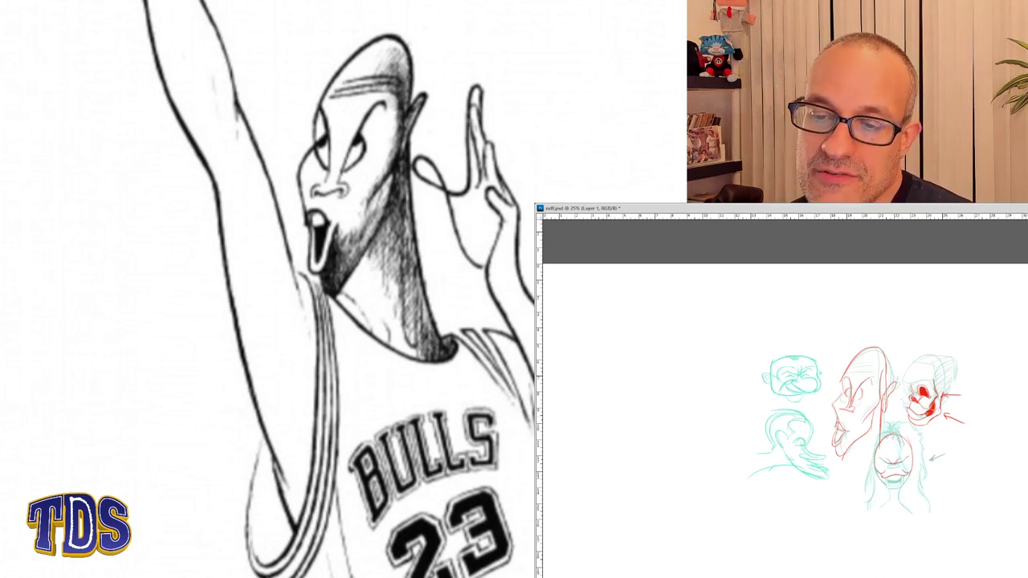
left_click_drag(980, 411, 815, 412)
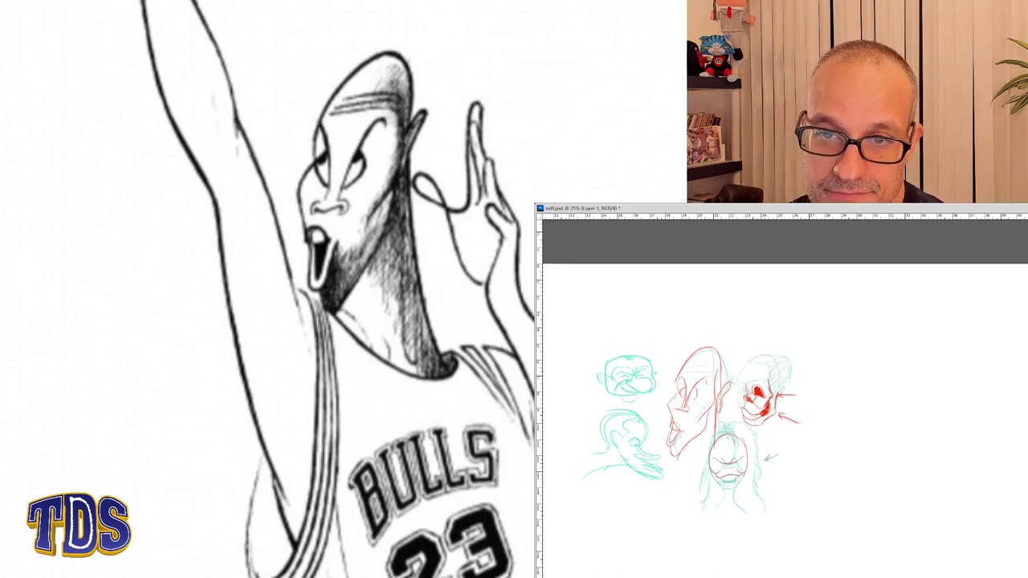
- Lasso the three red-marked heads, cut and paste them, and move them far to the right of the two teal heads
mouse_move(746, 330)
left_mouse_down()
mouse_move(689, 337)
mouse_move(668, 390)
left_mouse_up()
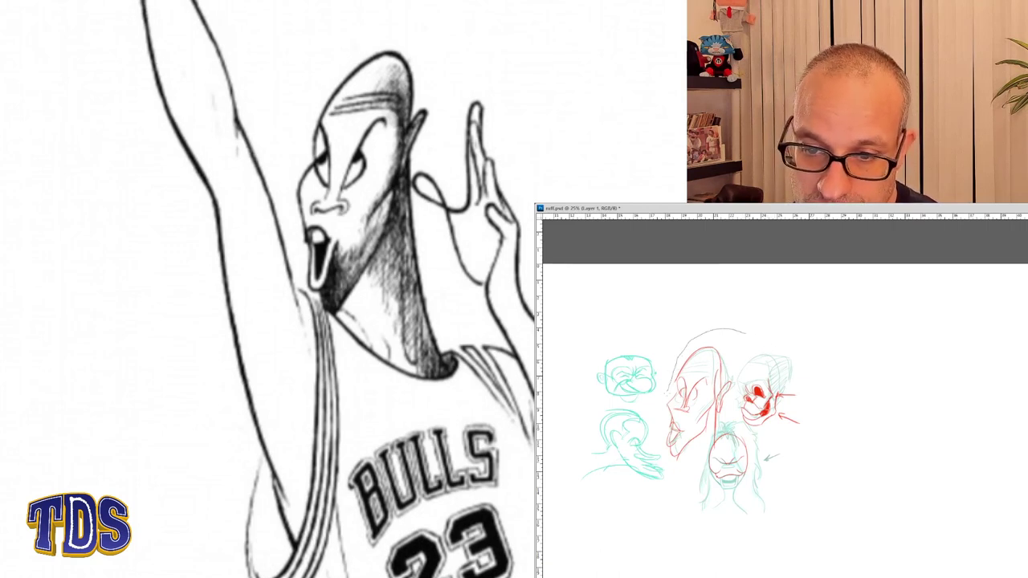
mouse_move(667, 456)
left_mouse_down()
mouse_move(773, 523)
mouse_move(749, 332)
left_mouse_up()
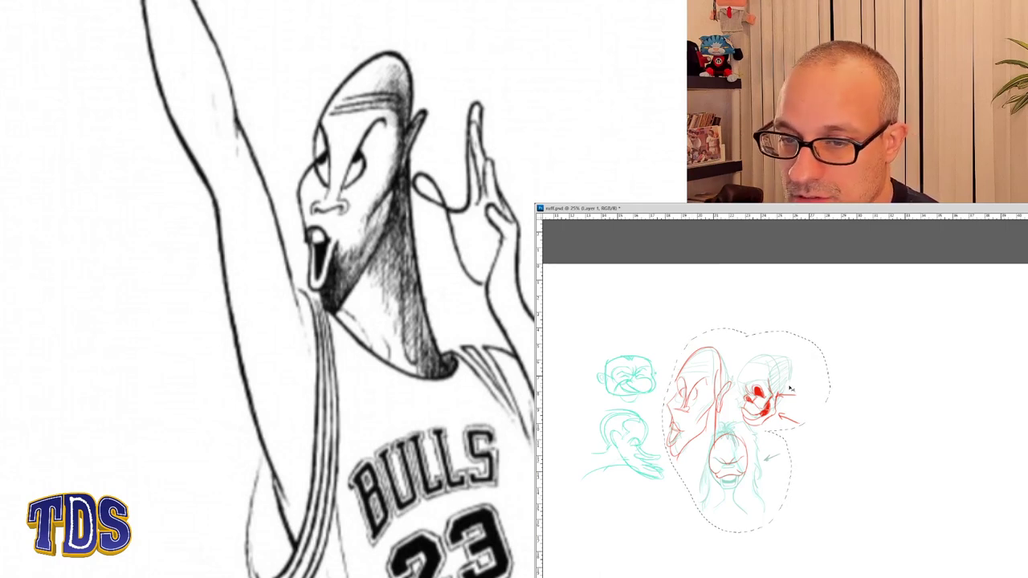
key("ctrl+x")
key("ctrl+v")
mouse_move(778, 436)
left_mouse_down()
mouse_move(970, 378)
mouse_move(962, 383)
left_mouse_up()
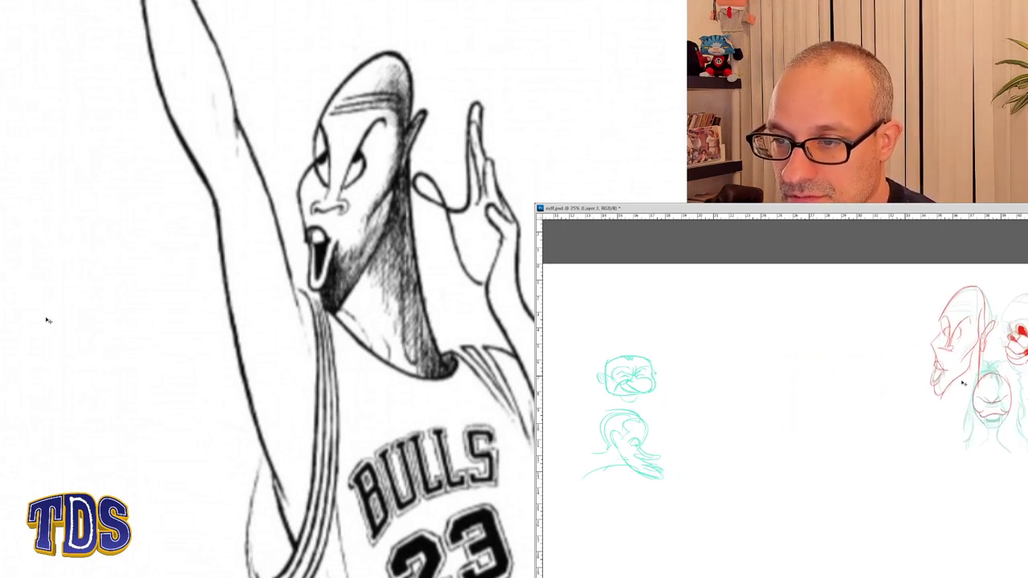
- Select the square teal head, cut and paste it, and move it to the canvas's upper-left corner
left_click_drag(859, 436, 1023, 452)
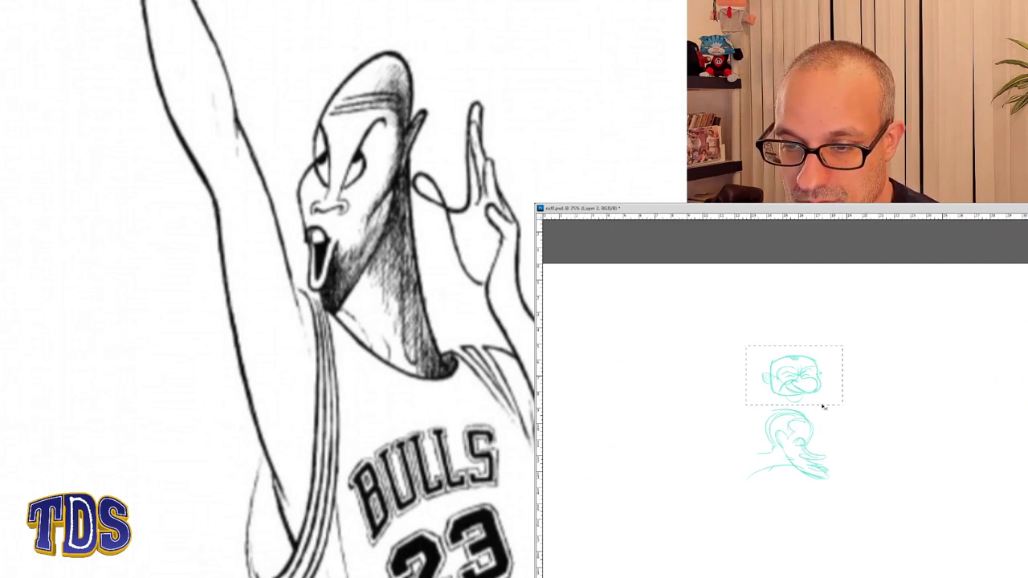
key("ctrl+x")
key("ctrl+v")
mouse_move(806, 412)
left_mouse_down()
mouse_move(667, 323)
mouse_move(605, 299)
left_mouse_up()
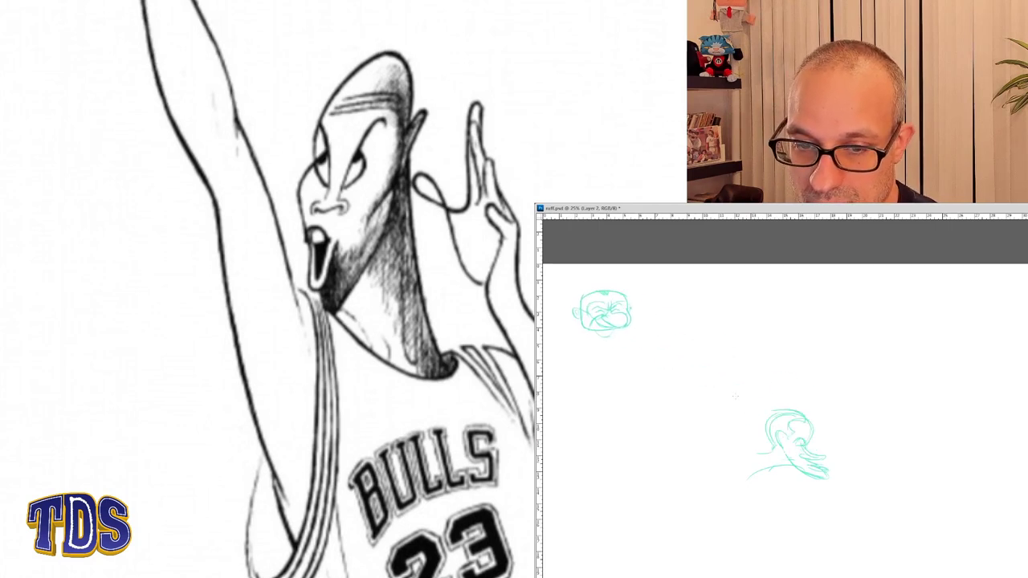
- Cut and paste the teal profile head and place it lower and farther right on the canvas
key("ctrl+x")
key("ctrl+v")
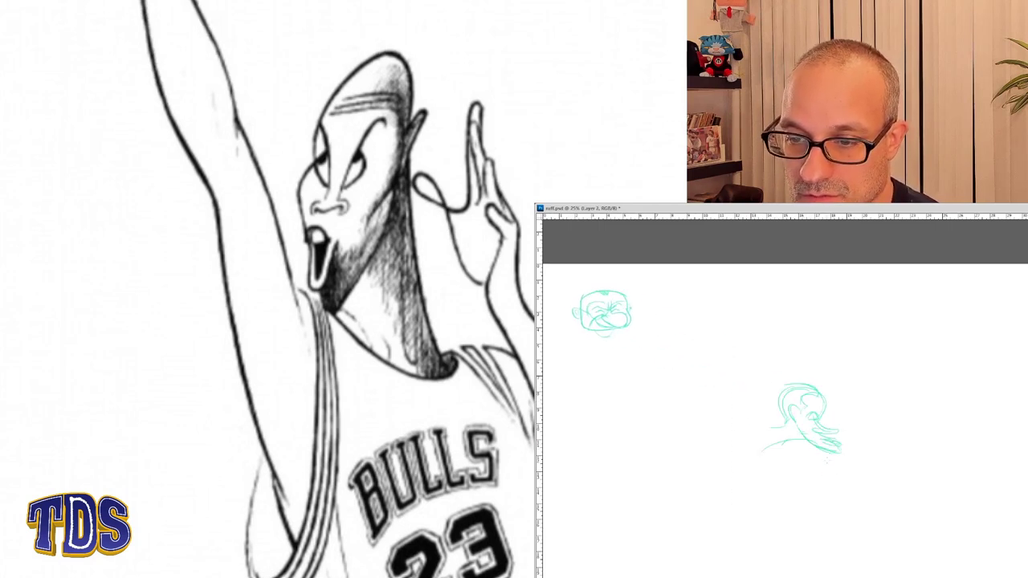
mouse_move(830, 447)
left_mouse_down()
mouse_move(699, 515)
mouse_move(893, 505)
mouse_move(890, 513)
left_mouse_up()
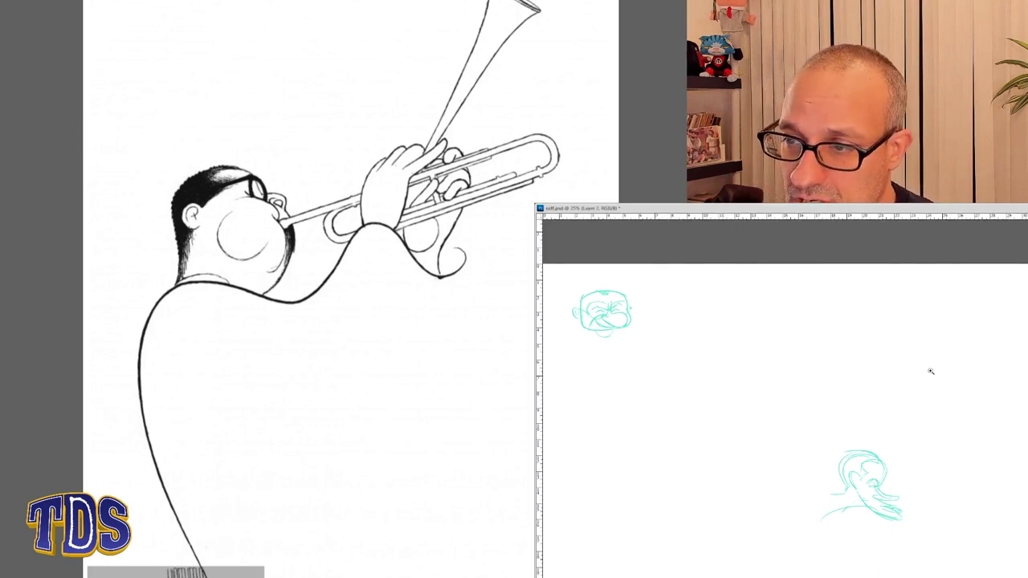
- Sample the teal from the profile head and sketch the trumpet player's skull, nape and flowing shoulder-to-arm line beside it
left_click(968, 502)
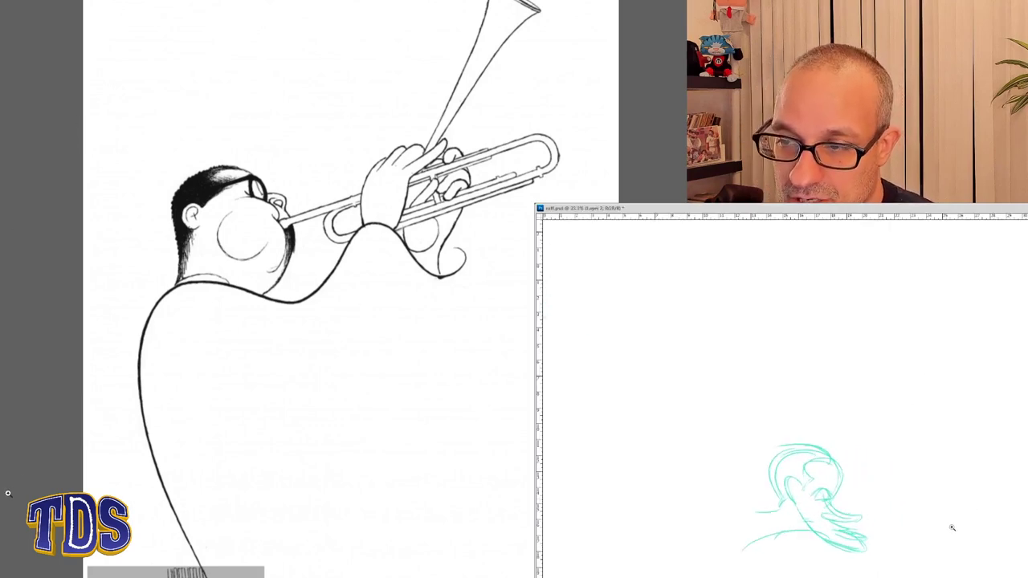
left_click(917, 527)
left_click(789, 546, "alt")
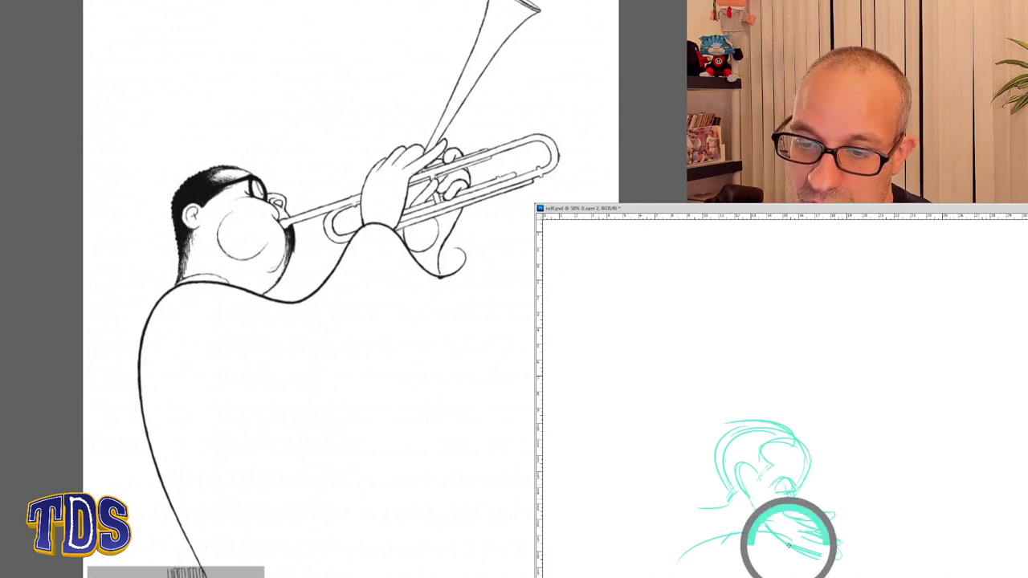
mouse_move(950, 482)
left_mouse_down()
mouse_move(817, 408)
mouse_move(830, 407)
left_mouse_up()
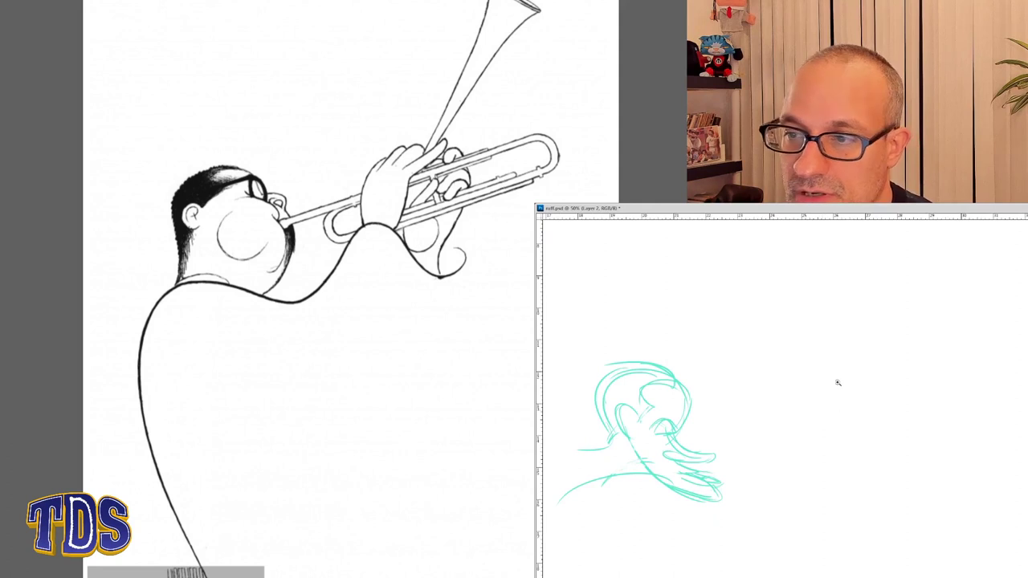
left_click_drag(737, 349, 820, 311)
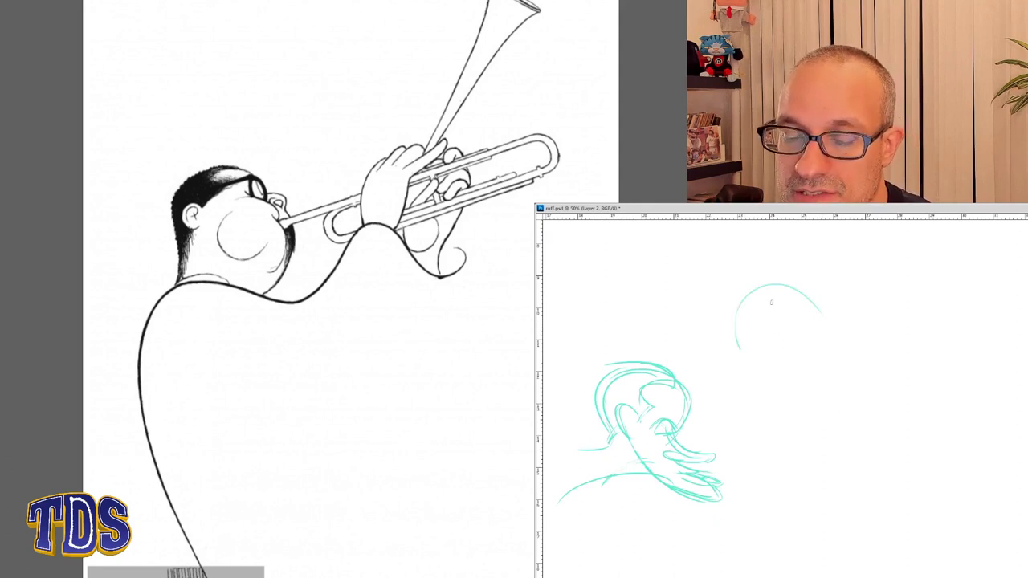
mouse_move(737, 363)
left_mouse_down()
mouse_move(772, 440)
mouse_move(746, 304)
mouse_move(769, 400)
left_mouse_up()
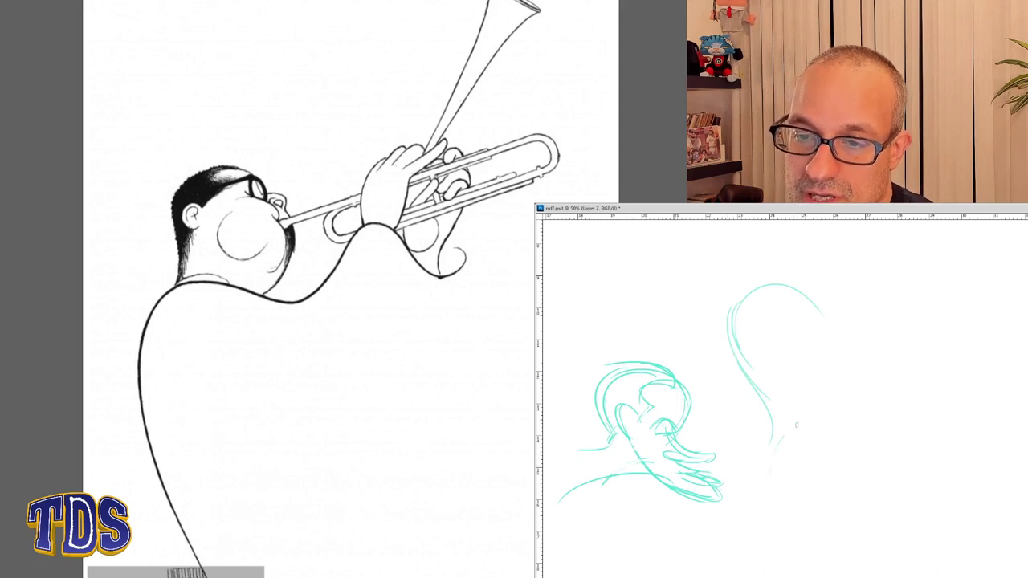
mouse_move(772, 437)
left_mouse_down()
mouse_move(759, 488)
mouse_move(888, 431)
mouse_move(916, 341)
mouse_move(971, 355)
left_mouse_up()
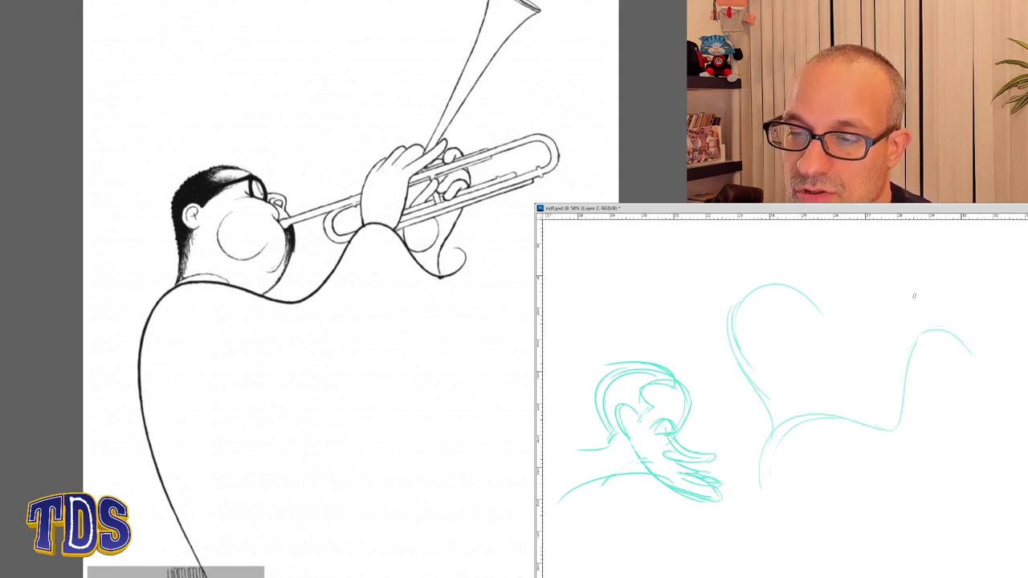
- Sketch the trumpet player's arm extension, chin curve, round puffed cheek and small pointed nose
left_click_drag(914, 297, 910, 345)
left_click_drag(846, 346, 858, 411)
left_click_drag(849, 368, 860, 413)
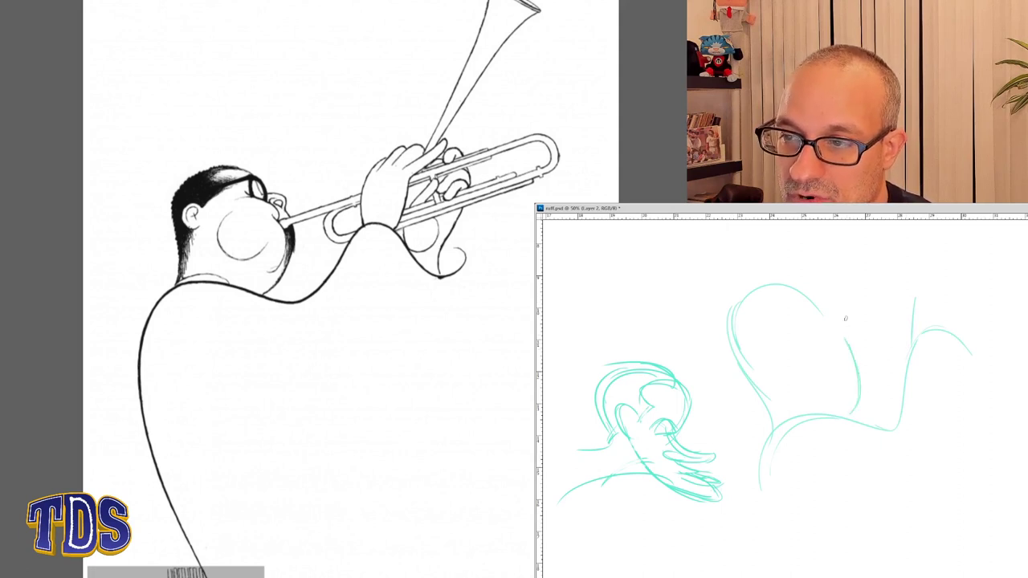
mouse_move(809, 336)
left_mouse_down()
mouse_move(849, 362)
mouse_move(785, 414)
left_mouse_up()
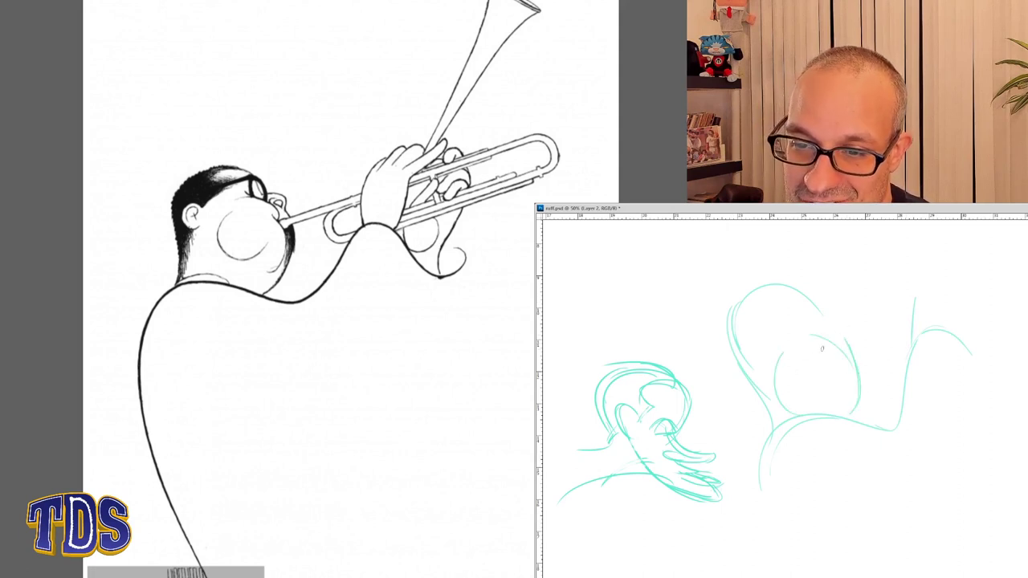
left_click_drag(810, 319, 842, 324)
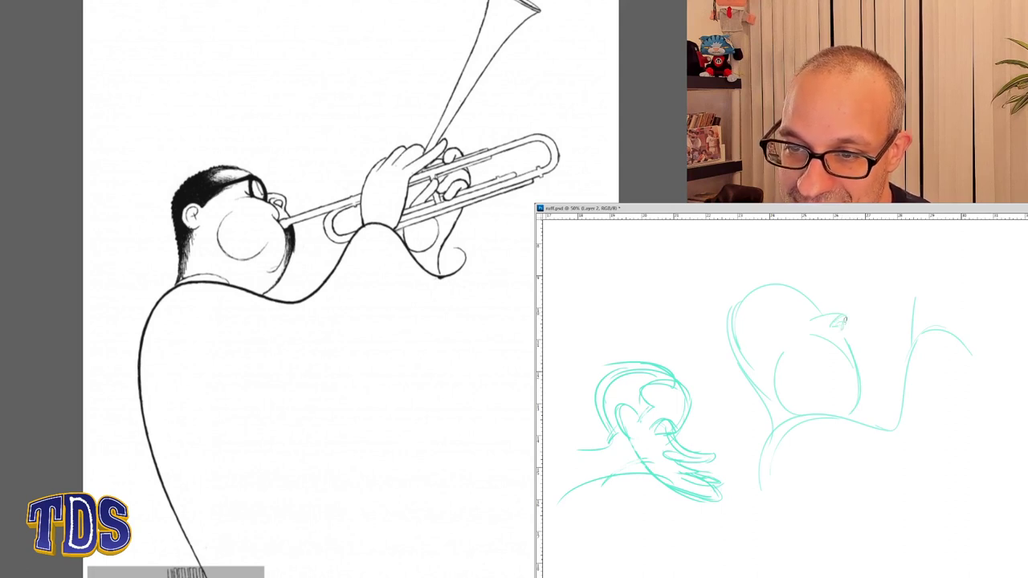
- Draw the trumpet player's eye line behind the nose, erase its excess end, and add the brow and temple hairline
mouse_move(795, 335)
left_mouse_down()
mouse_move(838, 332)
mouse_move(763, 335)
left_mouse_up()
key("ctrl+z")
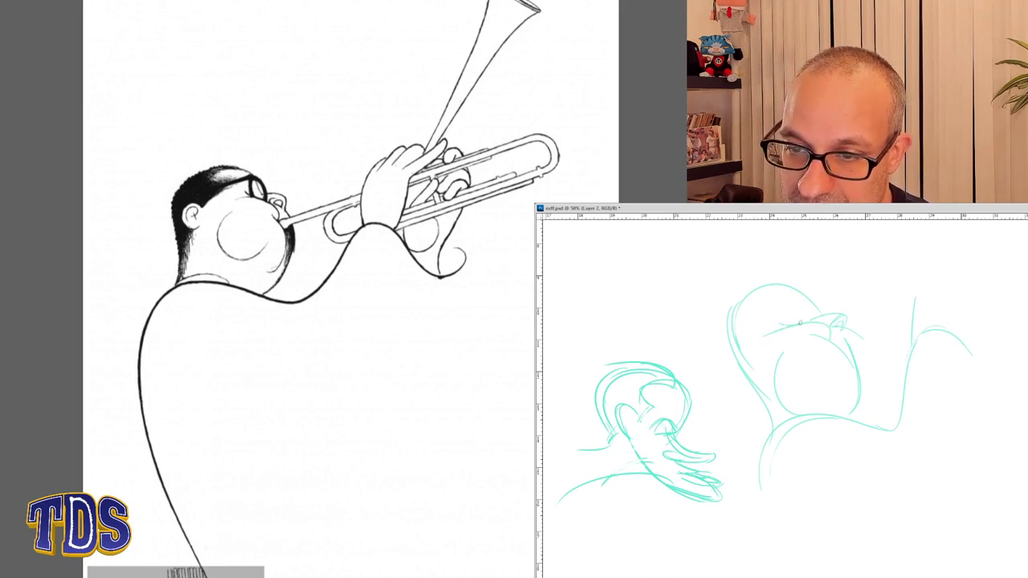
key("e")
mouse_move(767, 338)
left_mouse_down()
mouse_move(782, 336)
mouse_move(779, 326)
left_mouse_up()
key("b")
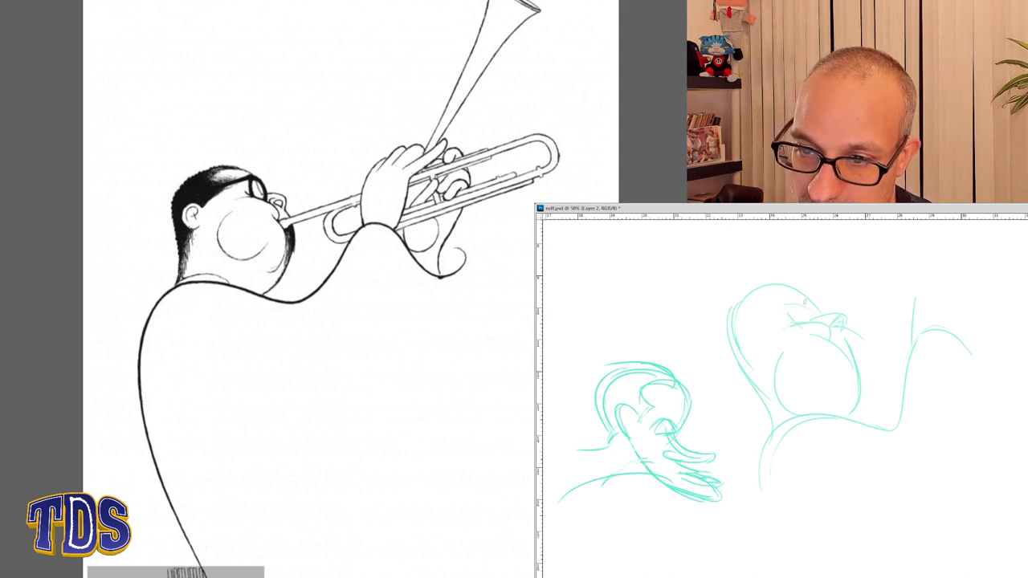
mouse_move(777, 306)
left_mouse_down()
mouse_move(807, 304)
mouse_move(750, 343)
mouse_move(754, 334)
left_mouse_up()
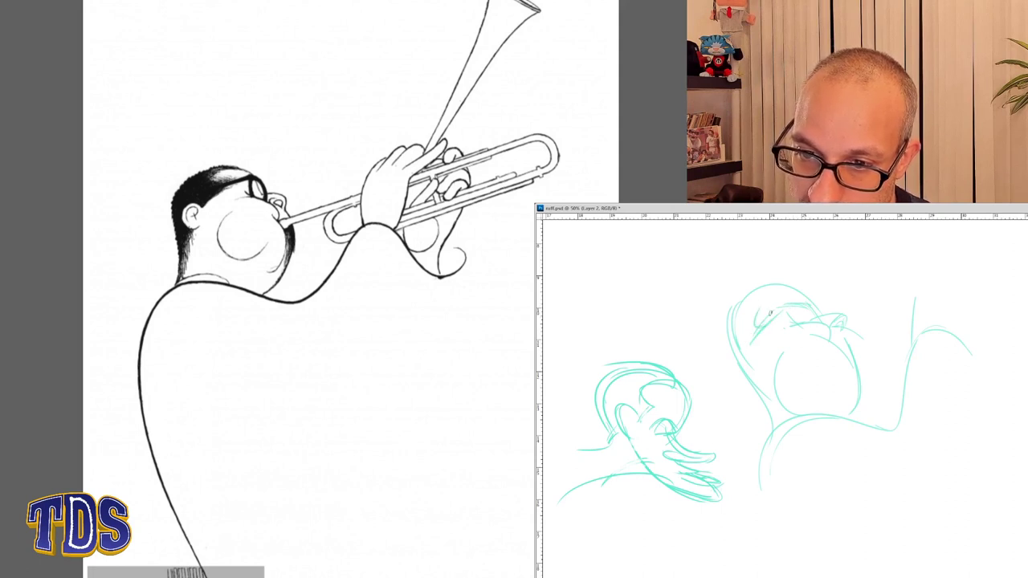
- Build up a flatter, slanted hair contour across the trumpet player's skull and erase the excess rounded top
left_click_drag(783, 291, 726, 335)
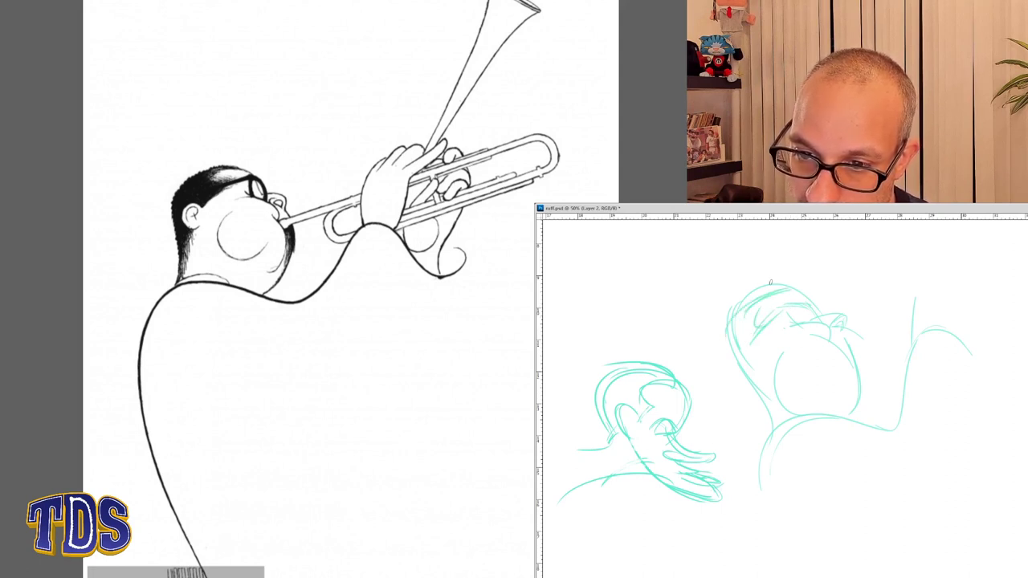
left_click_drag(759, 296, 734, 309)
mouse_move(786, 287)
left_mouse_down()
mouse_move(737, 312)
mouse_move(752, 302)
mouse_move(727, 332)
left_mouse_up()
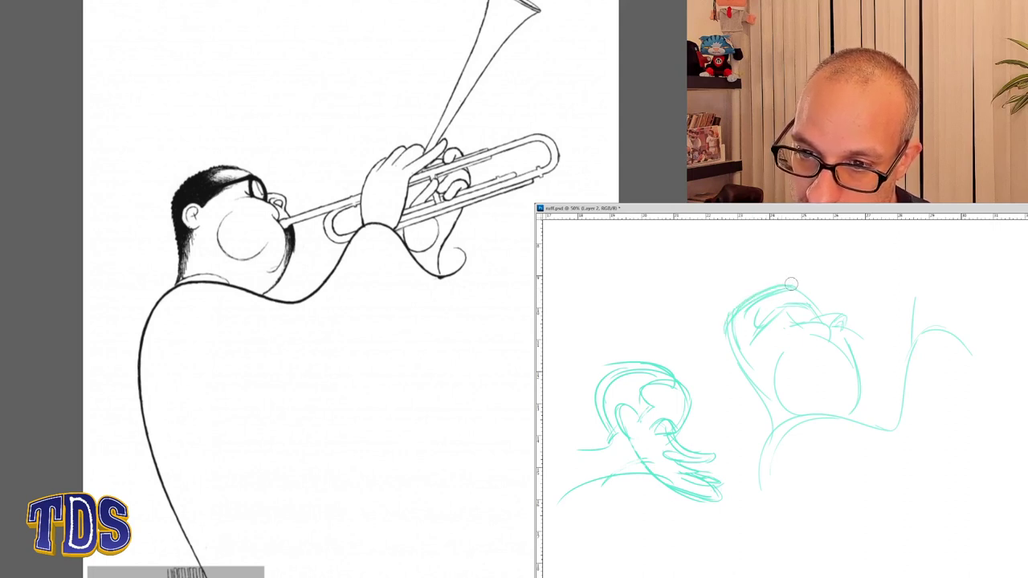
mouse_move(791, 284)
left_mouse_down()
mouse_move(775, 281)
mouse_move(770, 292)
left_mouse_up()
key("b")
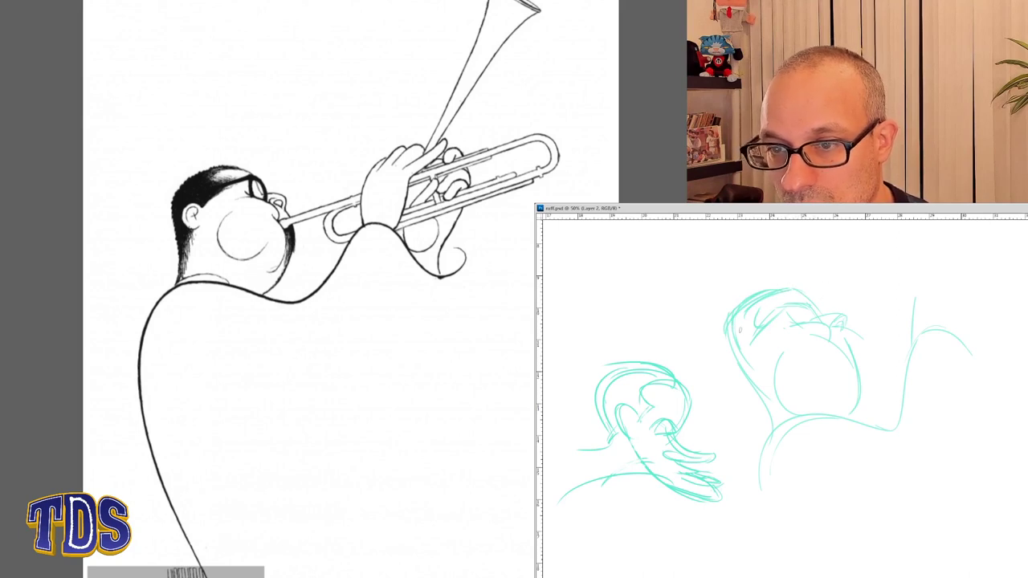
- Draw the trumpet player's small round ear below the hairline and the trumpet's mouthpipe slanting upward from the lips
left_click_drag(729, 325, 745, 382)
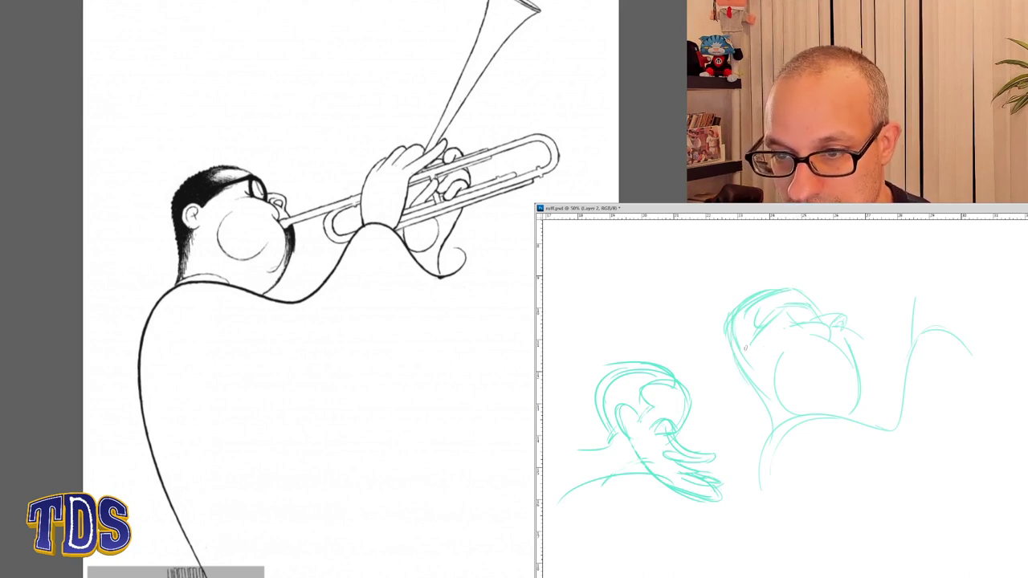
left_click_drag(750, 338, 772, 355)
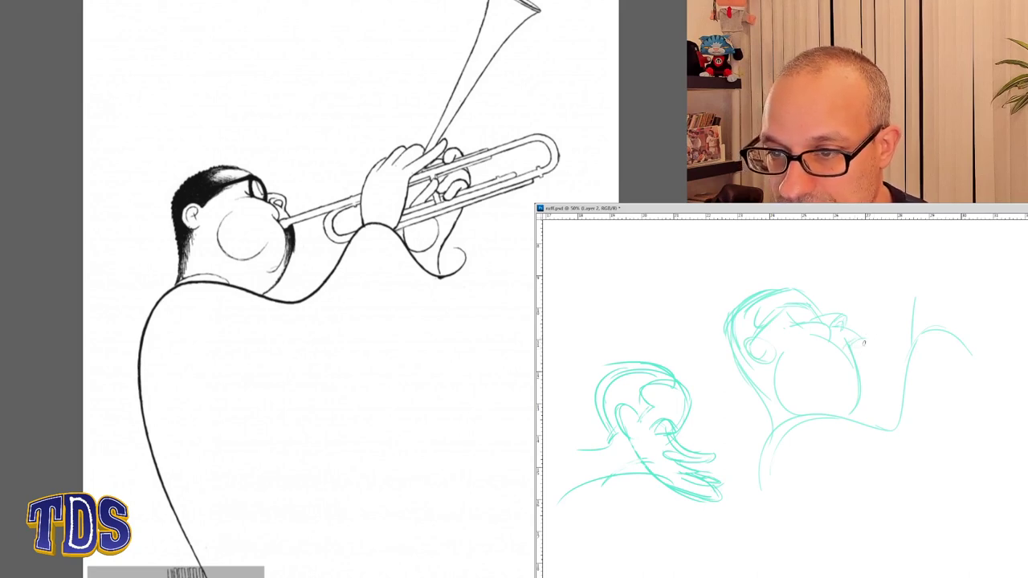
left_click_drag(849, 343, 922, 289)
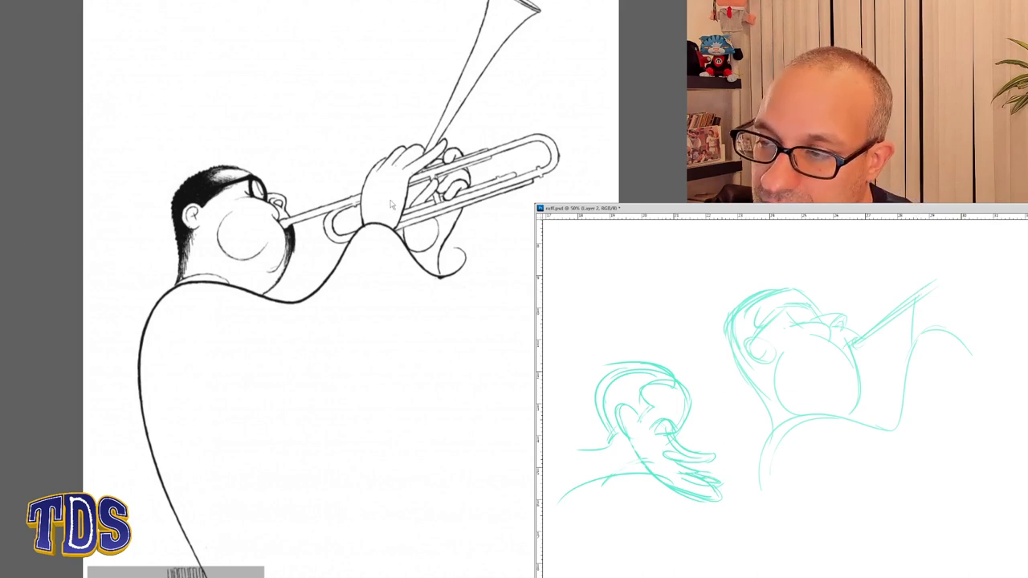
- Draw a teal arrow on the reference image pointing down at the trumpet player's fingers
left_click(406, 128)
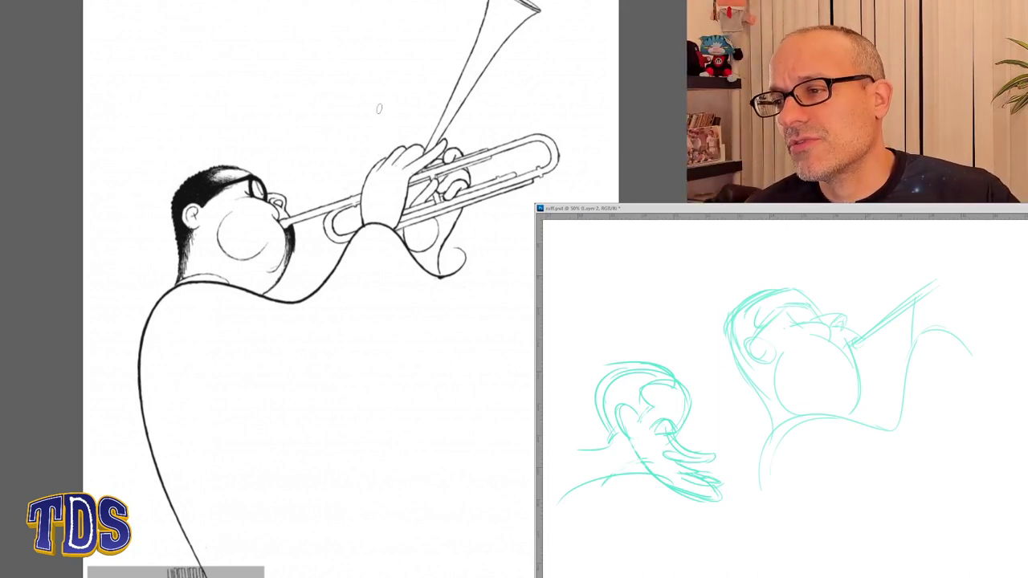
left_click_drag(373, 98, 380, 142)
left_click_drag(375, 131, 388, 133)
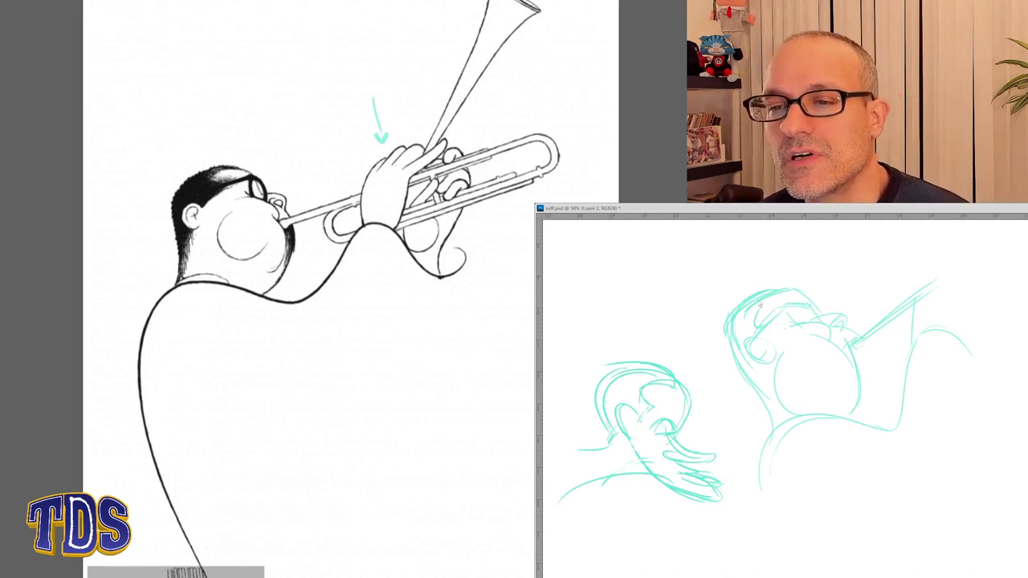
- Rework the trumpet player's temple hairline and add the inner cheek curve, puckered lips and fuller outer jaw contour
key("ctrl+r")
left_click_drag(766, 289, 744, 306)
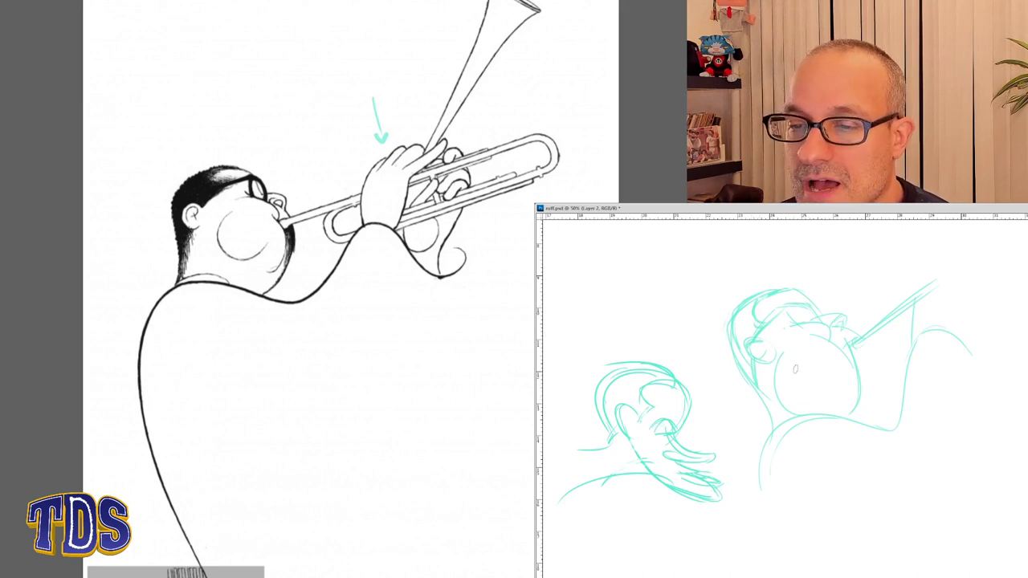
left_click_drag(780, 355, 815, 350)
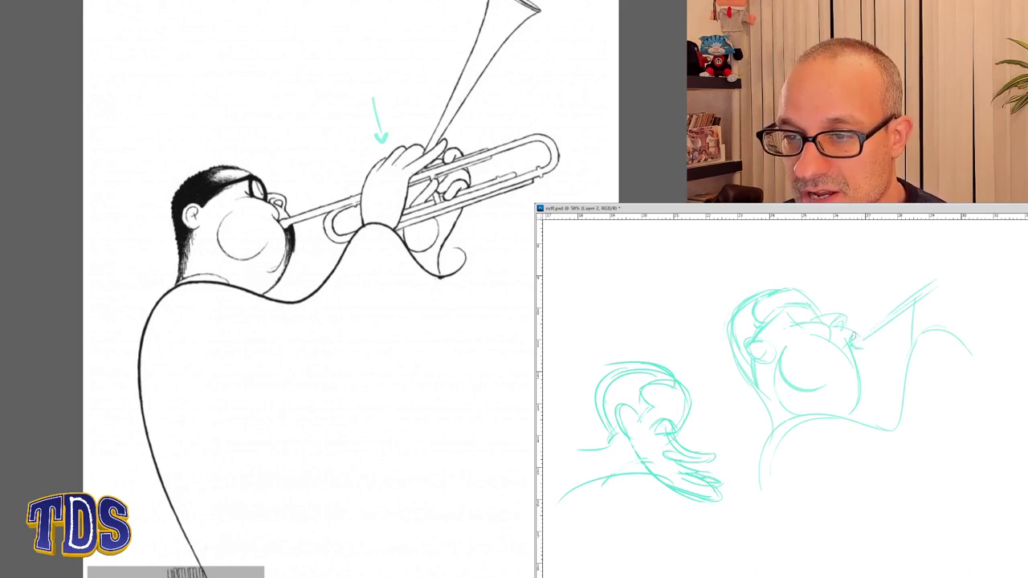
left_click_drag(861, 342, 835, 412)
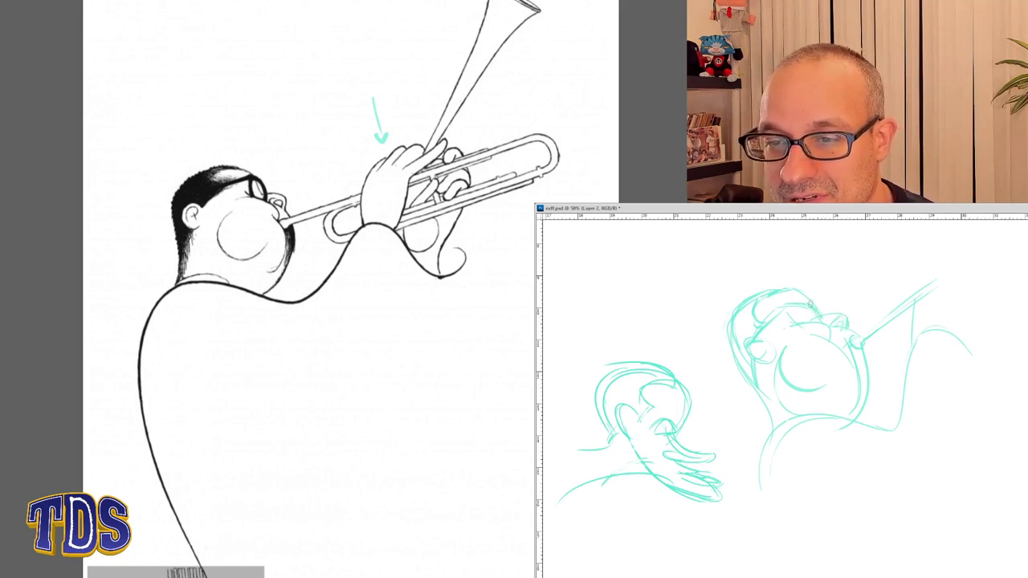
- Add the trumpet player's glasses and closed eye, and select the top hair contour and reshape it slightly inward
mouse_move(787, 304)
left_mouse_down()
mouse_move(797, 319)
mouse_move(814, 306)
mouse_move(773, 319)
mouse_move(806, 318)
left_mouse_up()
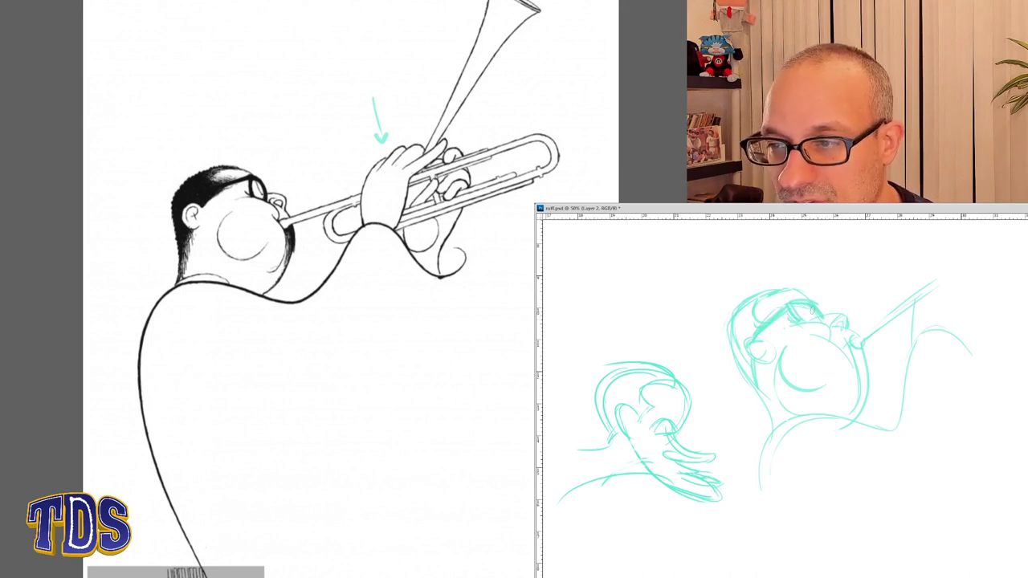
left_click_drag(804, 305, 815, 317)
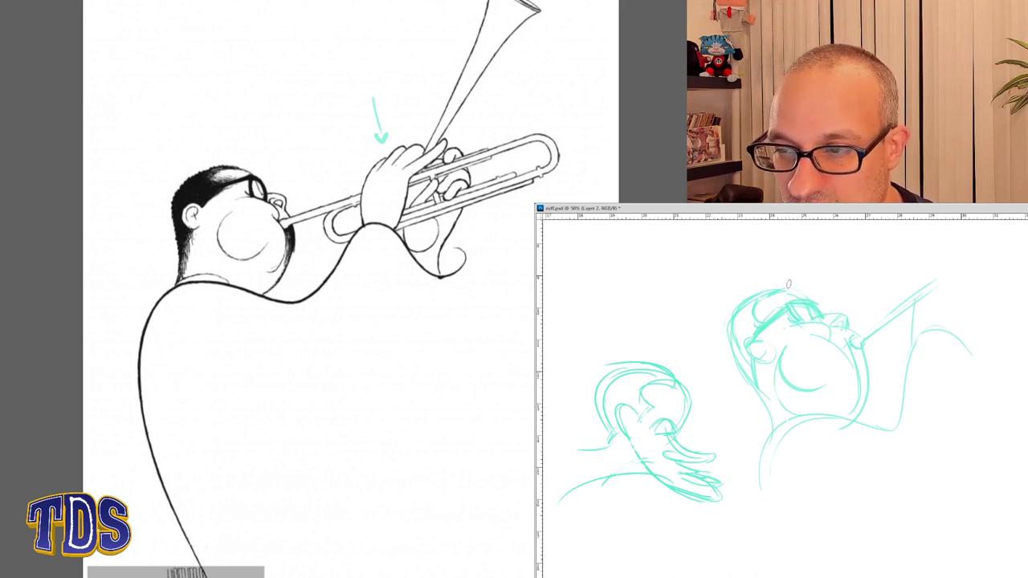
mouse_move(782, 279)
left_mouse_down()
mouse_move(719, 347)
mouse_move(807, 287)
mouse_move(795, 287)
left_mouse_up()
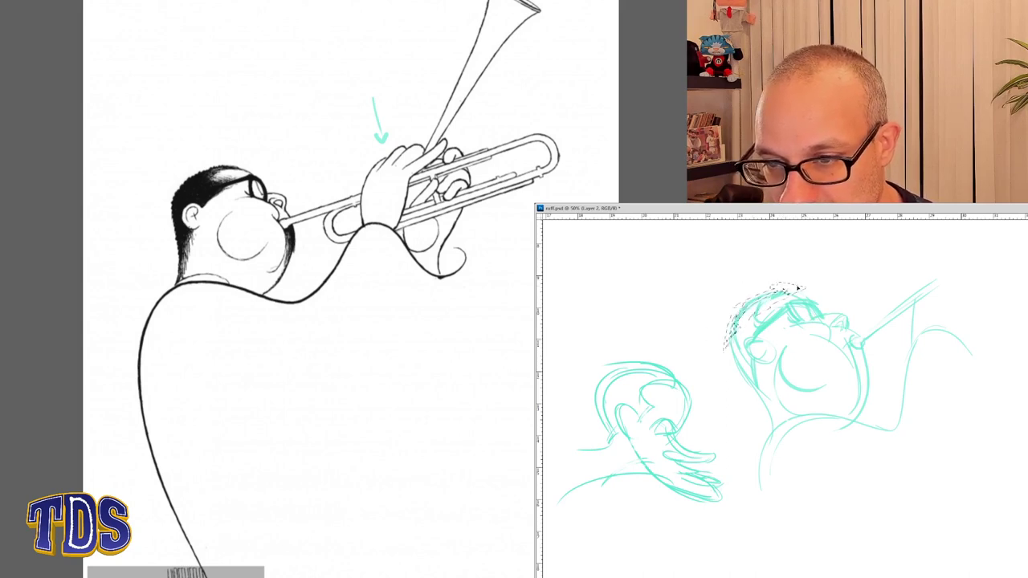
key("ctrl+d")
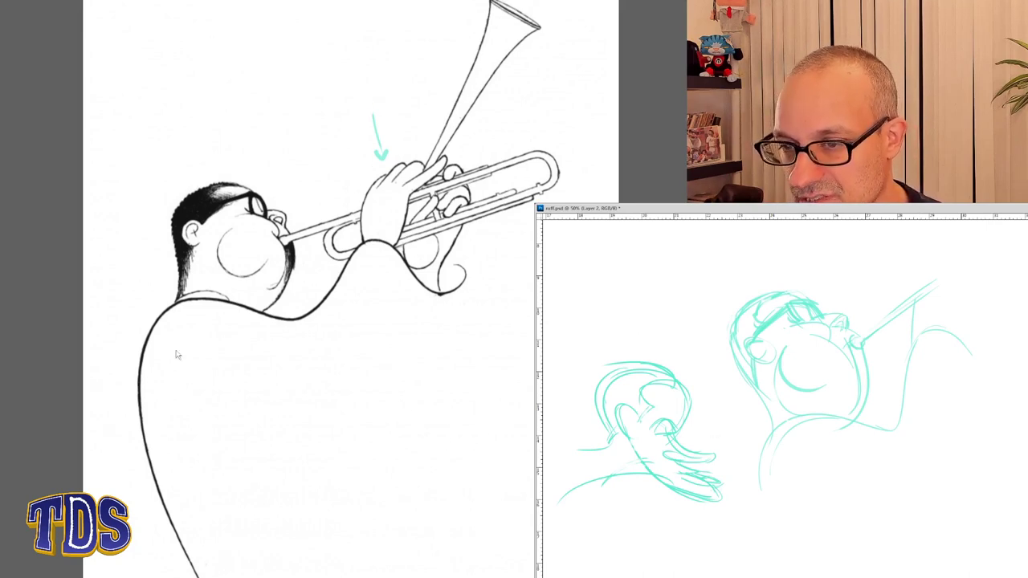
- Draw two overlapping red circles on the trumpet player's sketch, one around the skull and one around the puffed cheek and jaw
scroll(176, 355, "down", 1)
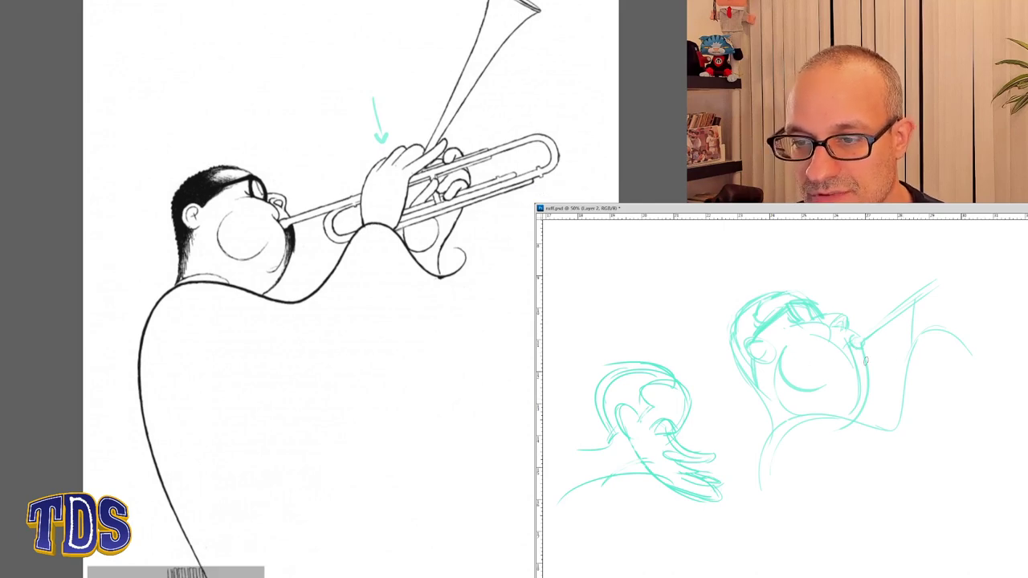
left_click_drag(865, 354, 850, 414)
mouse_move(803, 344)
left_mouse_down()
mouse_move(774, 403)
mouse_move(817, 422)
left_mouse_up()
left_click_drag(769, 301, 799, 371)
mouse_move(808, 296)
left_mouse_down()
mouse_move(818, 334)
mouse_move(797, 368)
left_mouse_up()
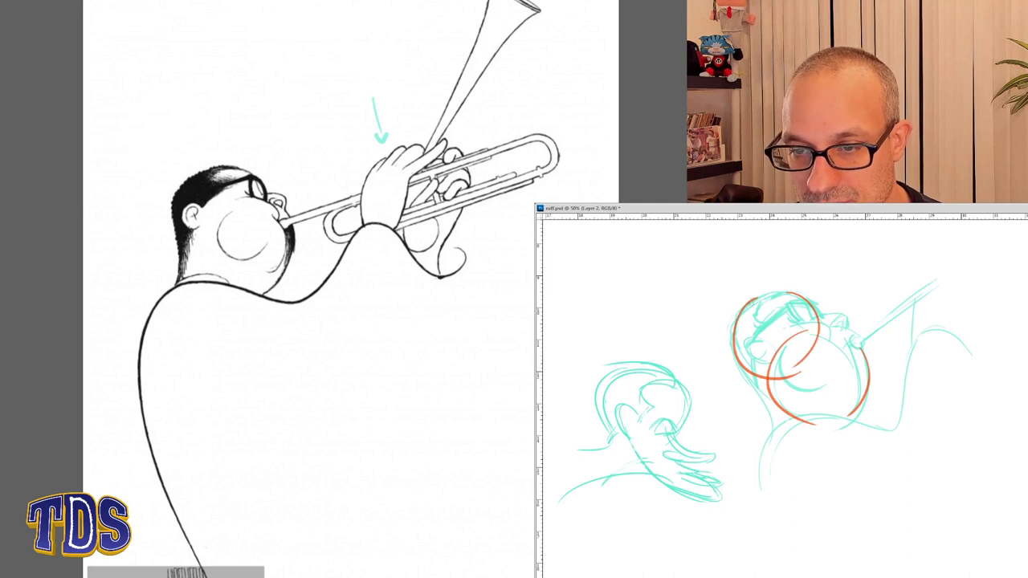
left_click_drag(833, 325, 843, 406)
- Outline the profile head in red with a wide oval for the skull and a long slanted oval for the jutting mouth
mouse_move(647, 367)
left_mouse_down()
mouse_move(647, 432)
mouse_move(673, 429)
left_mouse_up()
mouse_move(655, 373)
left_mouse_down()
mouse_move(642, 435)
mouse_move(700, 496)
left_mouse_up()
mouse_move(653, 425)
left_mouse_down()
mouse_move(729, 494)
mouse_move(713, 501)
left_mouse_up()
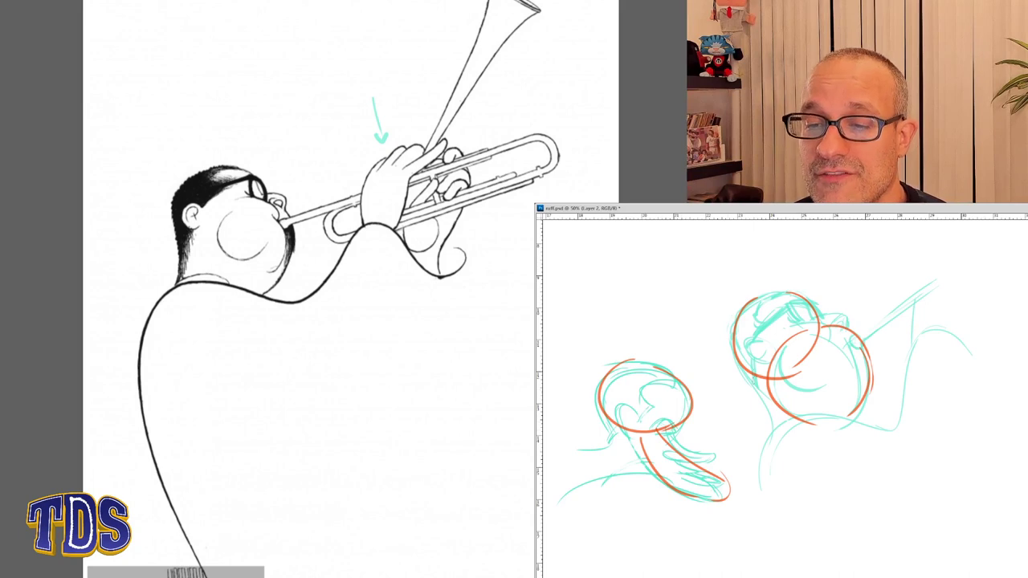
- Trace the nape and shoulder curves of both sketched figures in red
left_click_drag(742, 364, 772, 452)
left_click_drag(610, 426, 572, 455)
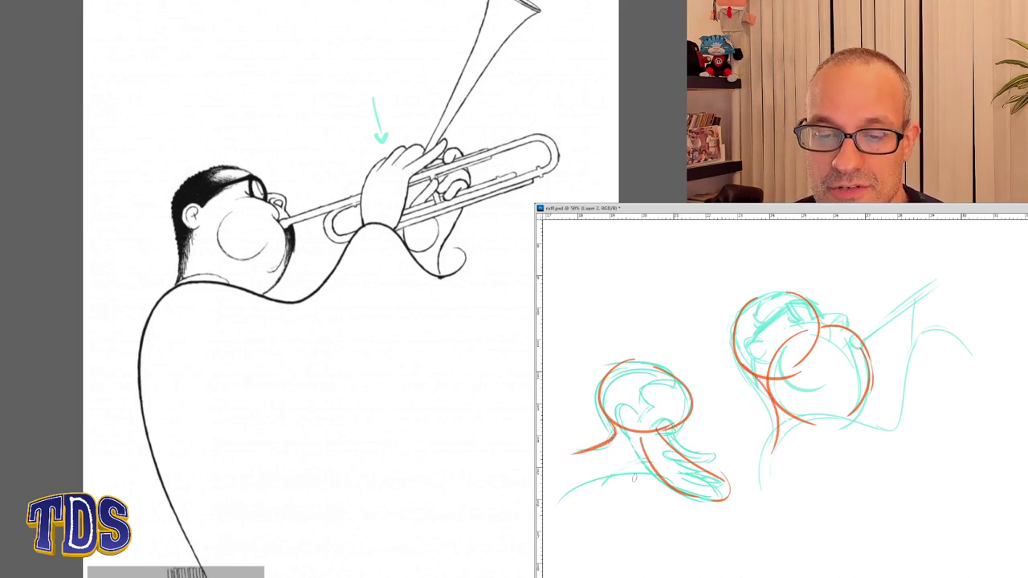
mouse_move(551, 515)
left_mouse_down()
mouse_move(665, 462)
mouse_move(677, 472)
left_mouse_up()
key("ctrl+z")
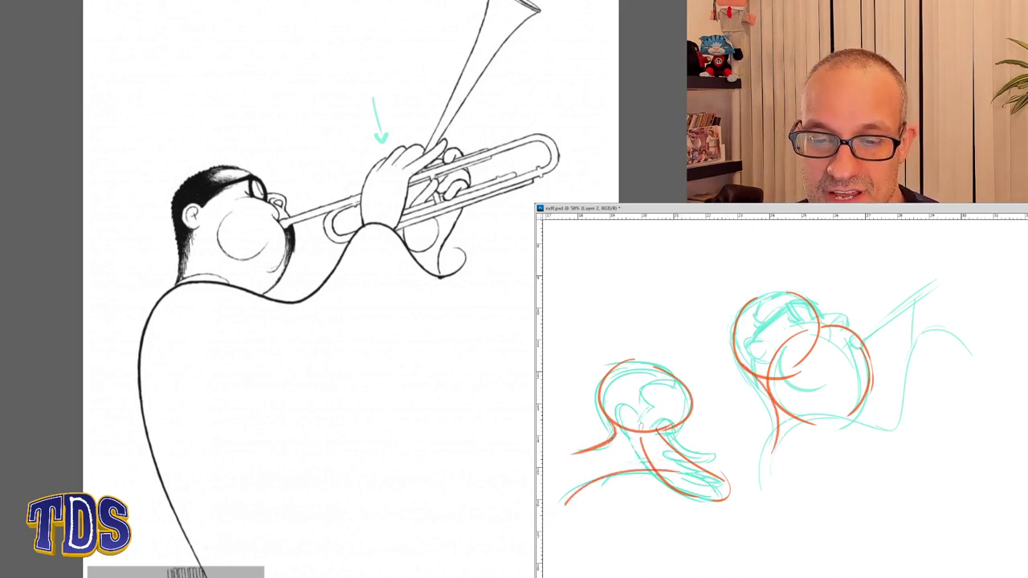
left_click_drag(763, 468, 895, 450)
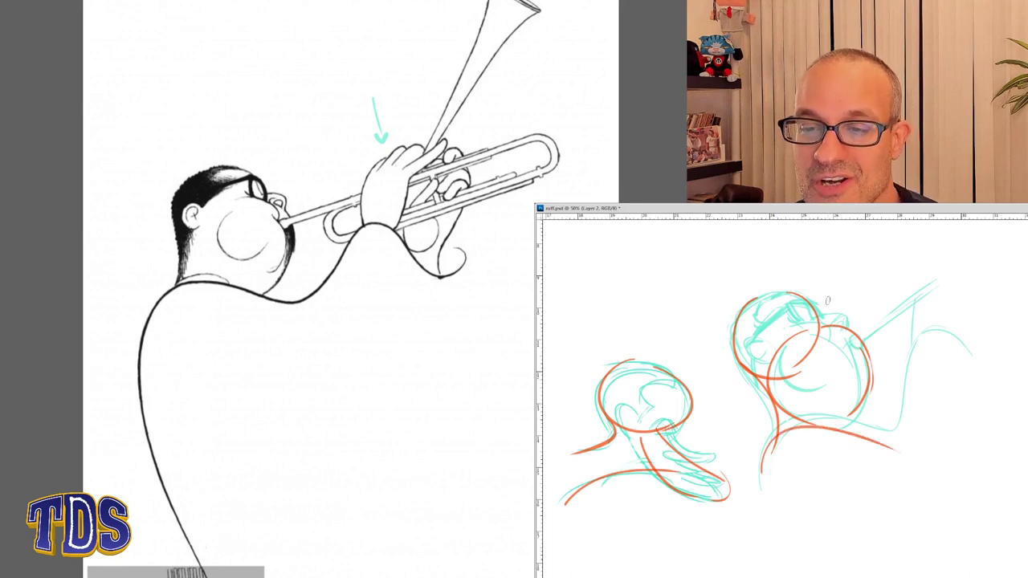
- Mark the slanted face and nose lines on both heads in red and add a red arrow pointing at each lower face
left_click_drag(769, 346, 804, 319)
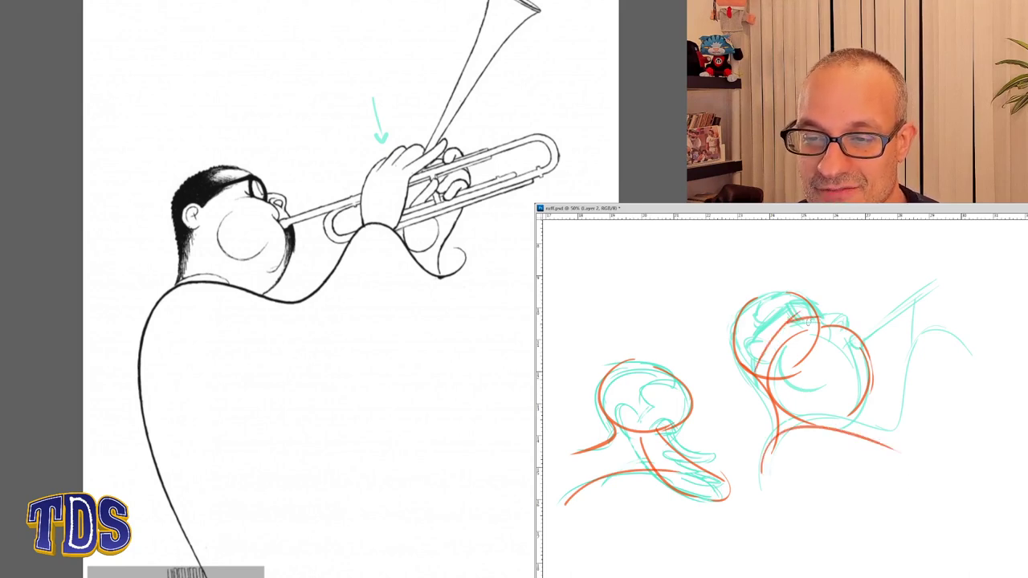
left_click_drag(615, 425, 669, 432)
mouse_move(822, 323)
left_mouse_down()
mouse_move(795, 328)
mouse_move(762, 367)
mouse_move(868, 370)
left_mouse_up()
mouse_move(814, 324)
left_mouse_down()
mouse_move(855, 317)
mouse_move(826, 335)
mouse_move(851, 334)
left_mouse_up()
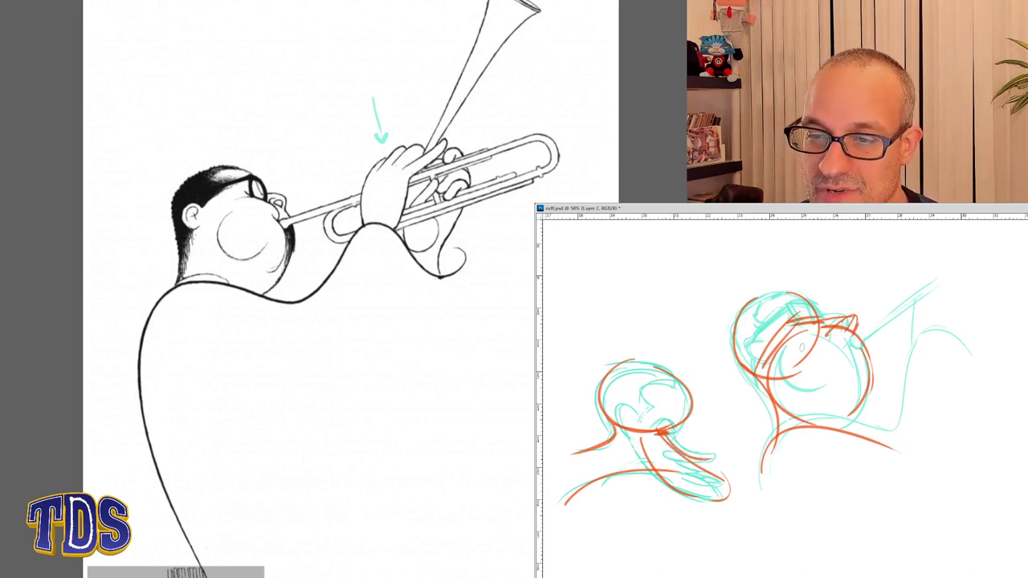
mouse_move(928, 336)
left_mouse_down()
mouse_move(889, 358)
mouse_move(904, 358)
left_mouse_up()
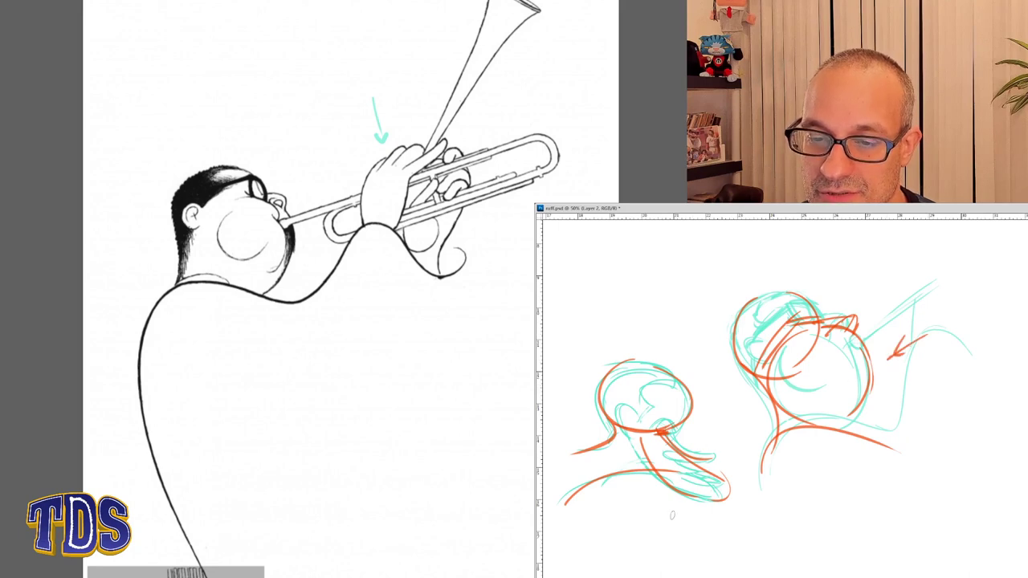
mouse_move(658, 519)
left_mouse_down()
mouse_move(673, 517)
mouse_move(671, 552)
left_mouse_up()
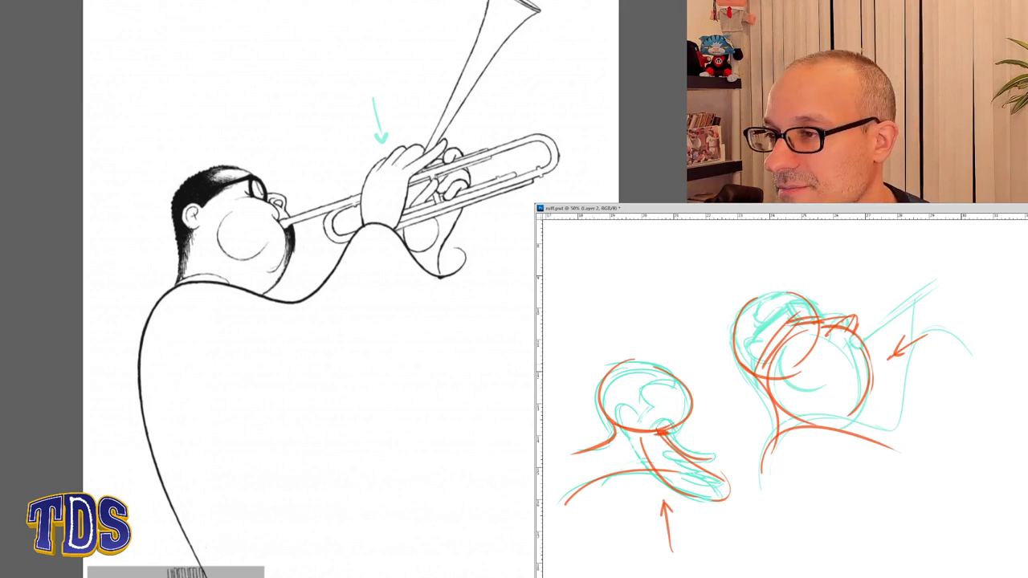
- Switch the reference to the group caricature with the microphone and bring the teal sketch of the man with glasses into view
left_click(23, 59)
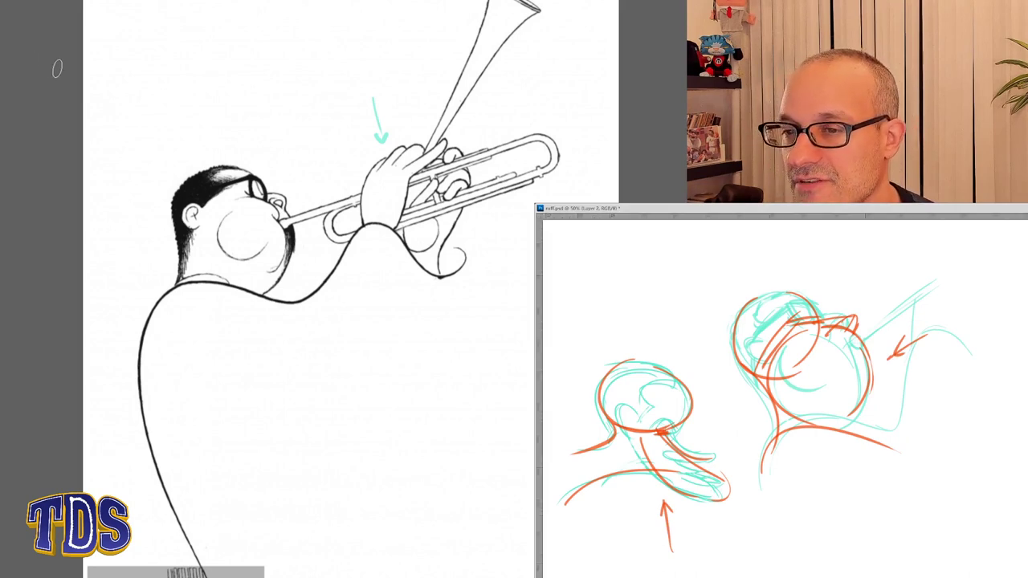
key("ctrl+Tab")
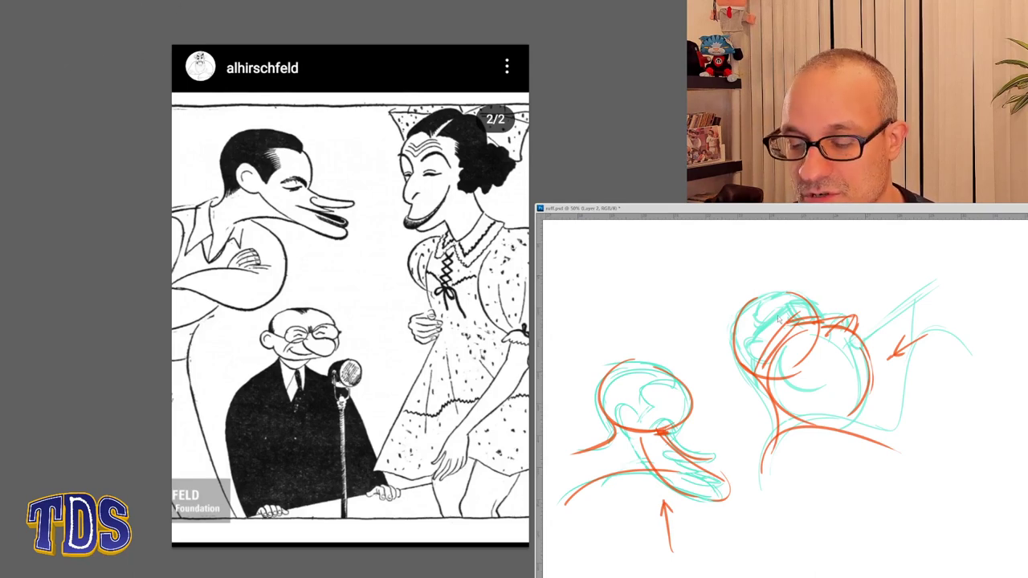
left_click(693, 297)
left_click_drag(694, 297, 1007, 429)
left_click_drag(727, 325, 943, 399)
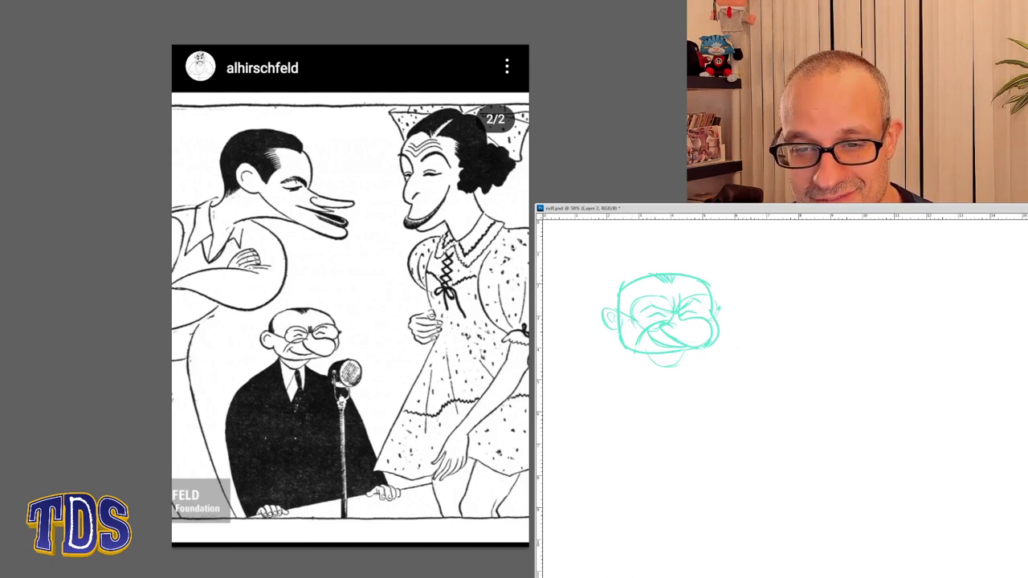
- Draw the square head's side edges, vertical centre line and slanted eye line in red over the teal sketch
mouse_move(620, 299)
left_mouse_down()
mouse_move(617, 347)
mouse_move(699, 360)
left_mouse_up()
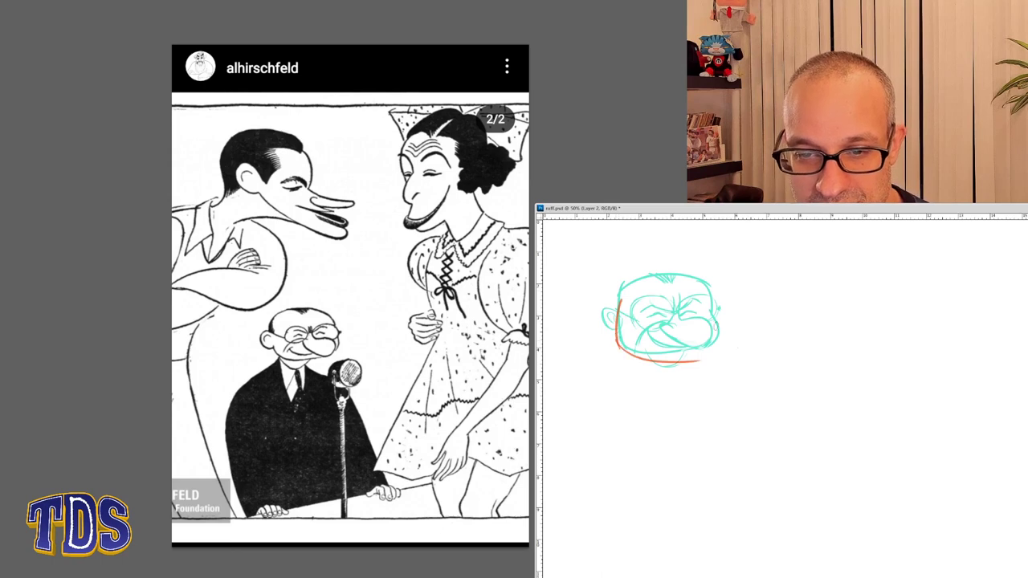
key("ctrl+z")
left_click_drag(714, 316, 719, 330)
left_click_drag(673, 276, 666, 345)
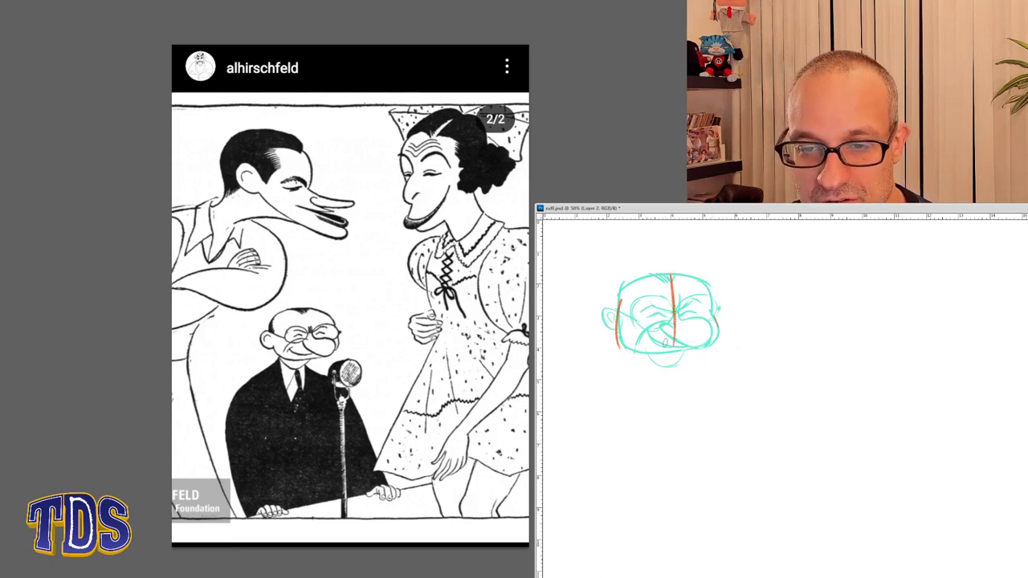
left_click_drag(607, 321, 732, 308)
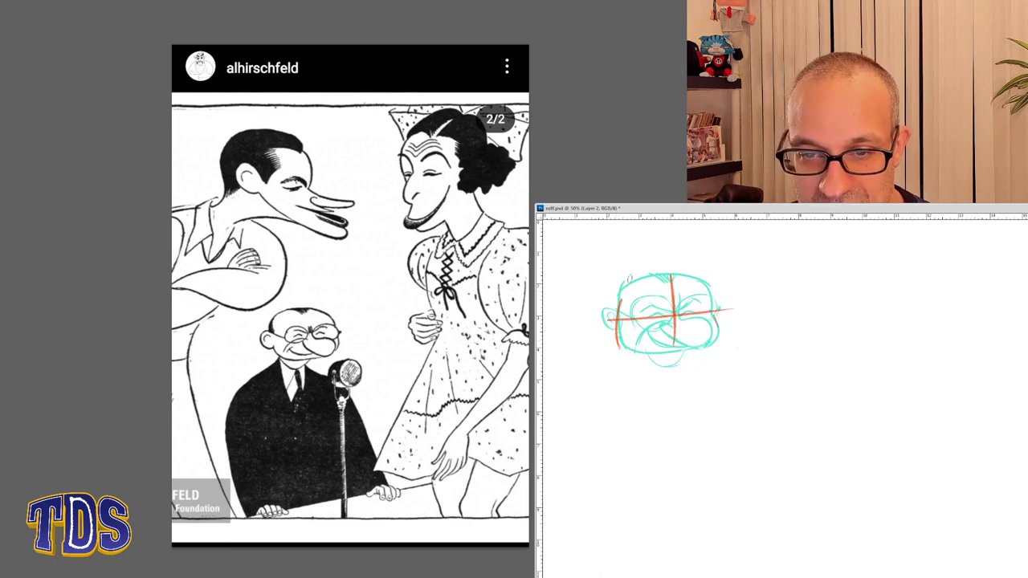
- Add a red forehead line and trace the square head's bulbous nose, smile curves and squinting eye in red
mouse_move(610, 283)
left_mouse_down()
mouse_move(723, 281)
mouse_move(682, 313)
mouse_move(708, 326)
mouse_move(709, 345)
mouse_move(681, 346)
mouse_move(706, 352)
mouse_move(715, 339)
left_mouse_up()
mouse_move(642, 350)
left_mouse_down()
mouse_move(660, 321)
mouse_move(657, 332)
mouse_move(695, 347)
mouse_move(668, 343)
mouse_move(688, 345)
left_mouse_up()
key("ctrl+z")
key("ctrl+z")
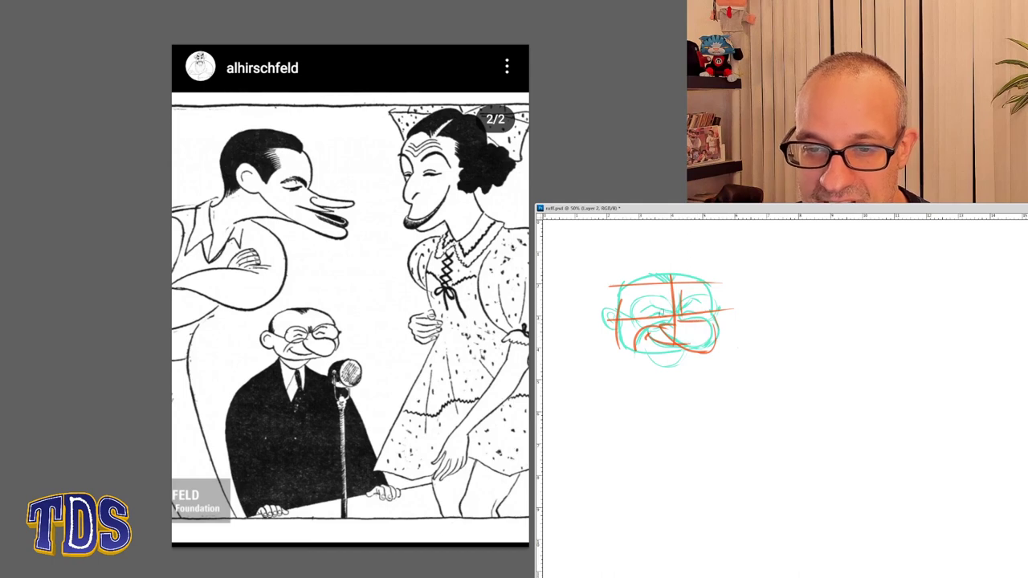
left_click_drag(646, 317, 666, 316)
key("ctrl+z")
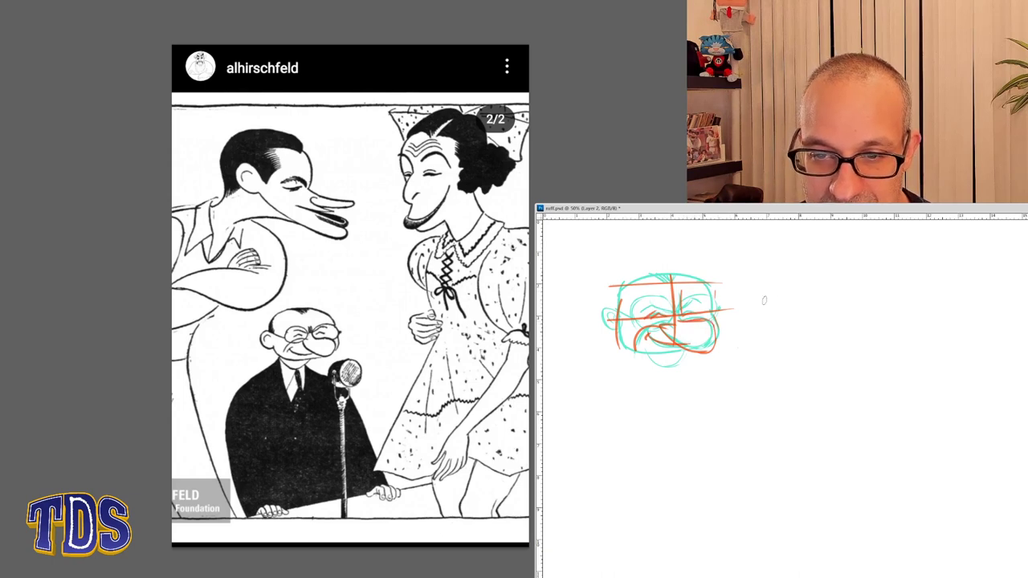
mouse_move(733, 277)
left_mouse_down()
mouse_move(786, 306)
mouse_move(740, 320)
mouse_move(783, 320)
mouse_move(767, 326)
left_mouse_up()
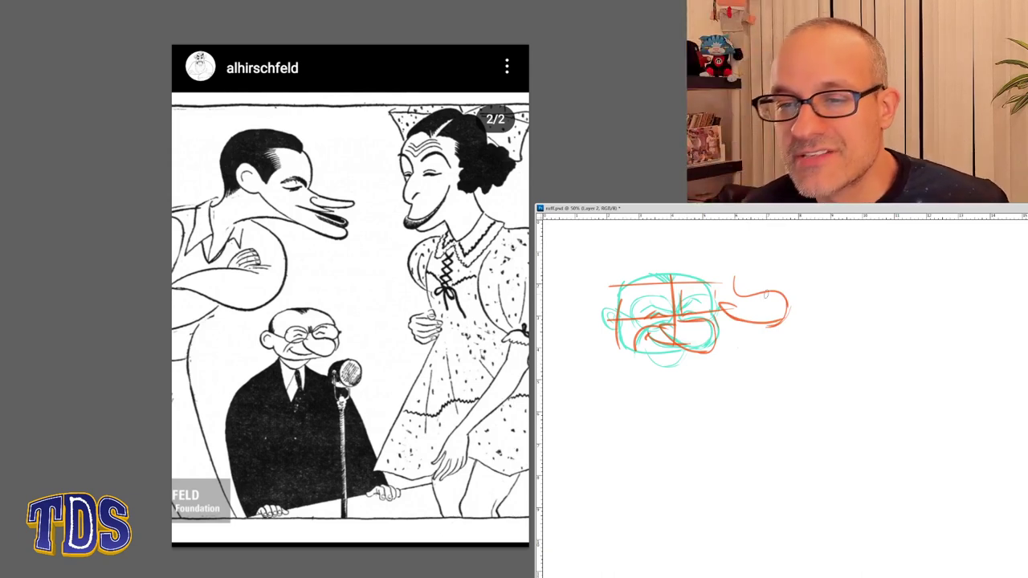
key("ctrl+z")
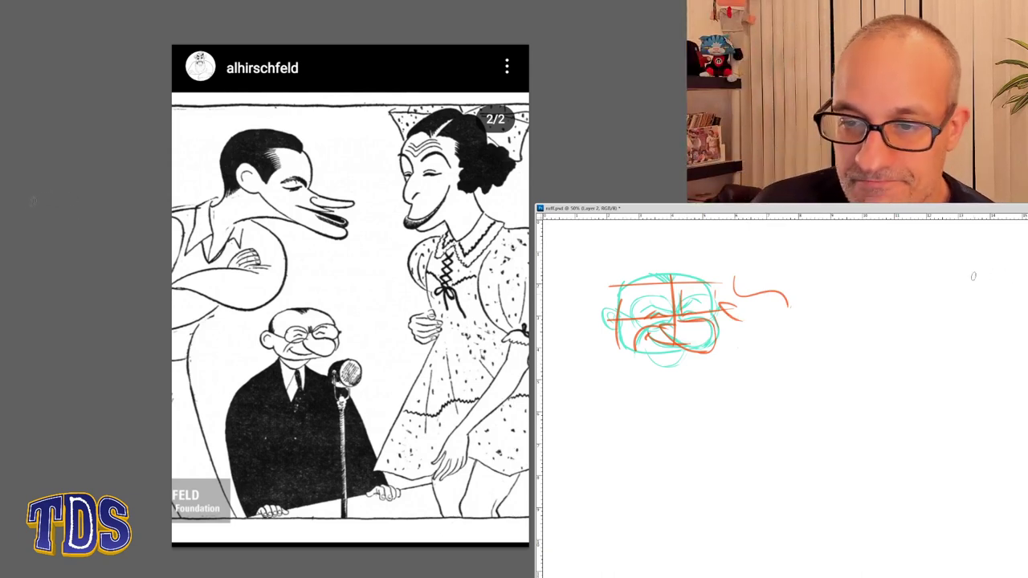
key("ctrl+z")
key("ctrl+z")
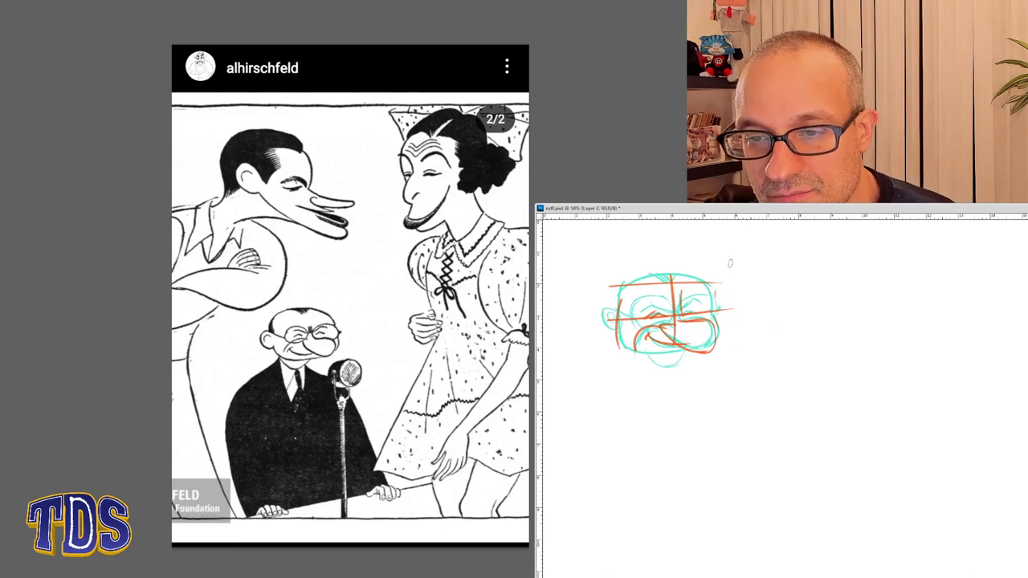
- Beside the square head, sketch a red slanted box with forehead, centre and eye lines and an arrow toward its lower corner
mouse_move(731, 295)
left_mouse_down()
mouse_move(731, 277)
mouse_move(729, 301)
left_mouse_up()
left_click_drag(728, 250, 805, 244)
left_click_drag(722, 298, 828, 282)
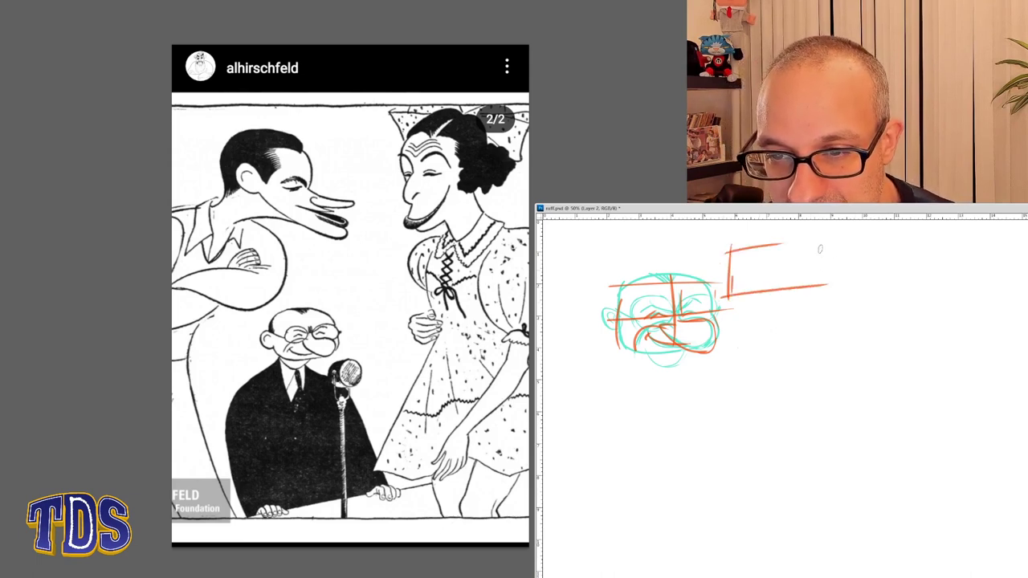
left_click_drag(820, 245, 819, 290)
left_click_drag(835, 243, 722, 258)
left_click_drag(784, 237, 786, 297)
left_click_drag(729, 271, 835, 257)
left_click_drag(769, 272, 798, 294)
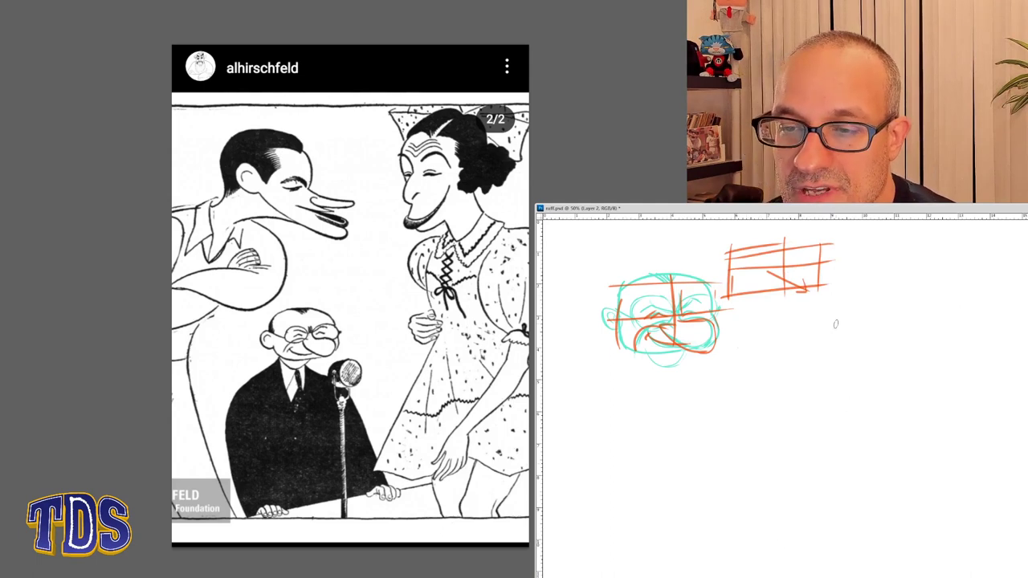
- Add a small red zigzag mark beside the slanted box and cut the box sketch away
left_click_drag(839, 273, 864, 277)
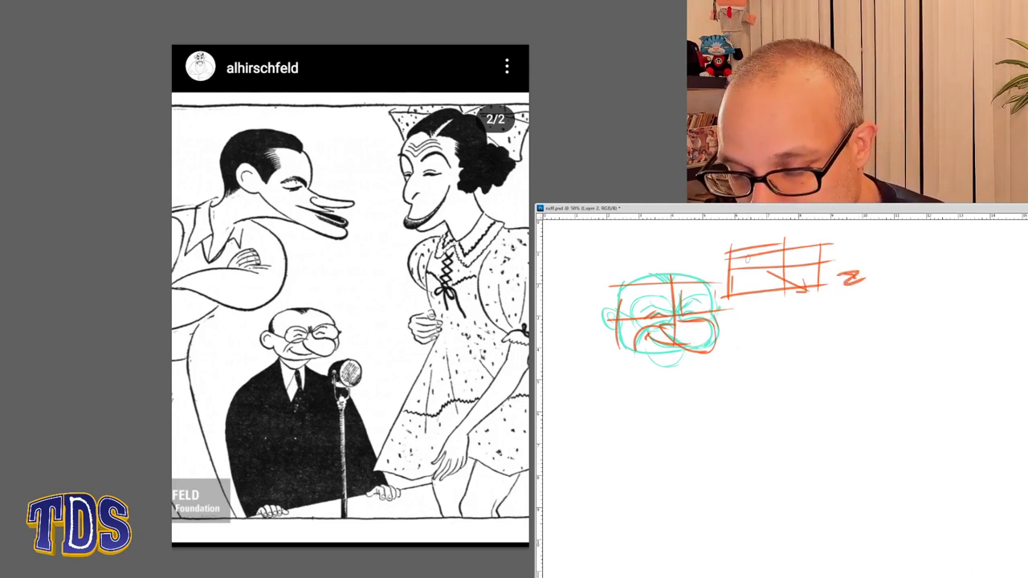
key("ctrl+x")
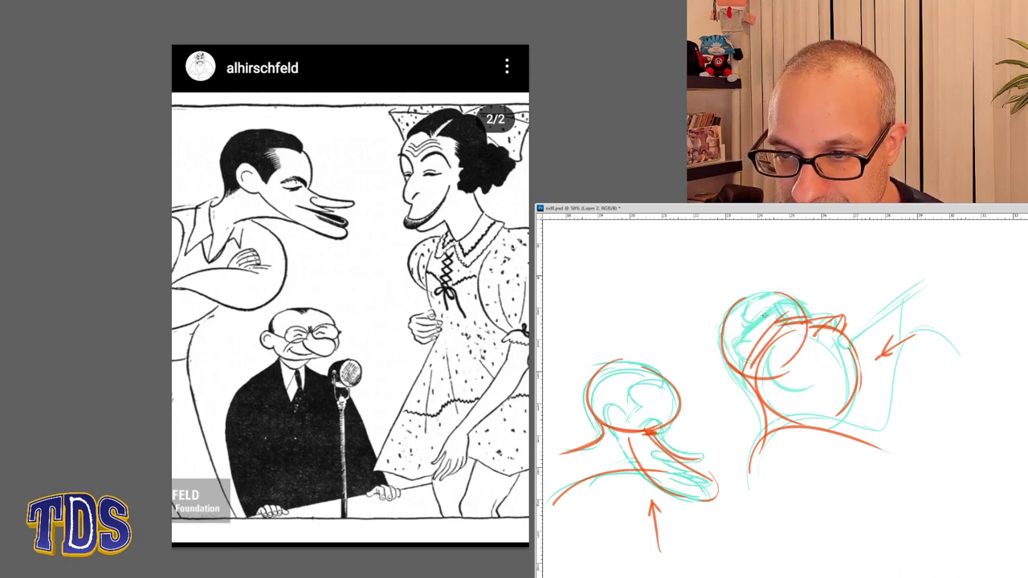
- Sketch the dotted-dress figure's head in teal below the tilted head, with round skull, centre curve, brow arches, jaw and neck
mouse_move(852, 453)
left_mouse_down()
mouse_move(877, 454)
mouse_move(867, 542)
left_mouse_up()
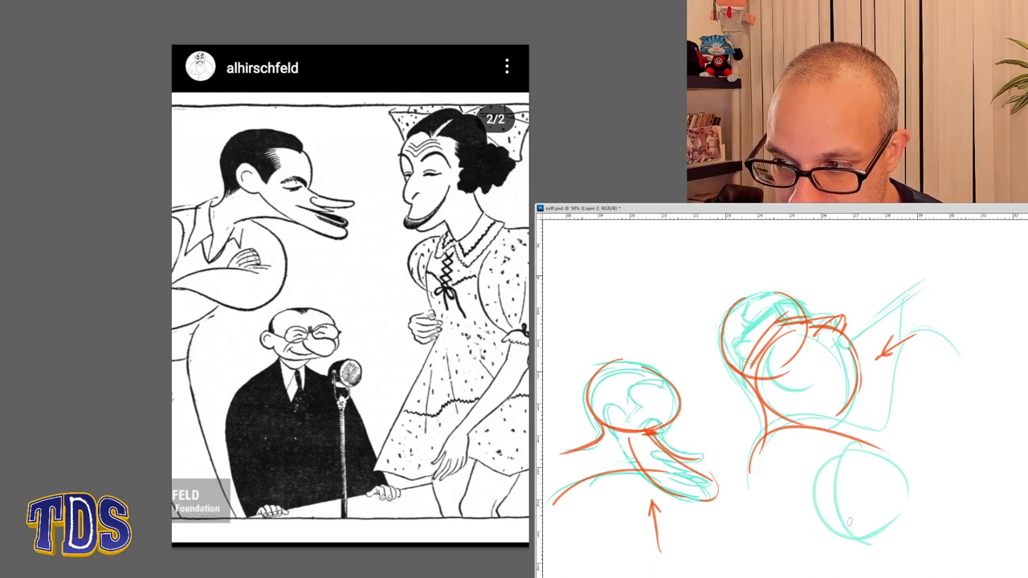
mouse_move(848, 535)
left_mouse_down()
mouse_move(840, 565)
mouse_move(871, 567)
mouse_move(888, 547)
left_mouse_up()
left_click_drag(889, 527, 835, 576)
left_click_drag(828, 529, 824, 575)
left_click_drag(894, 552, 881, 575)
left_click_drag(899, 508, 904, 575)
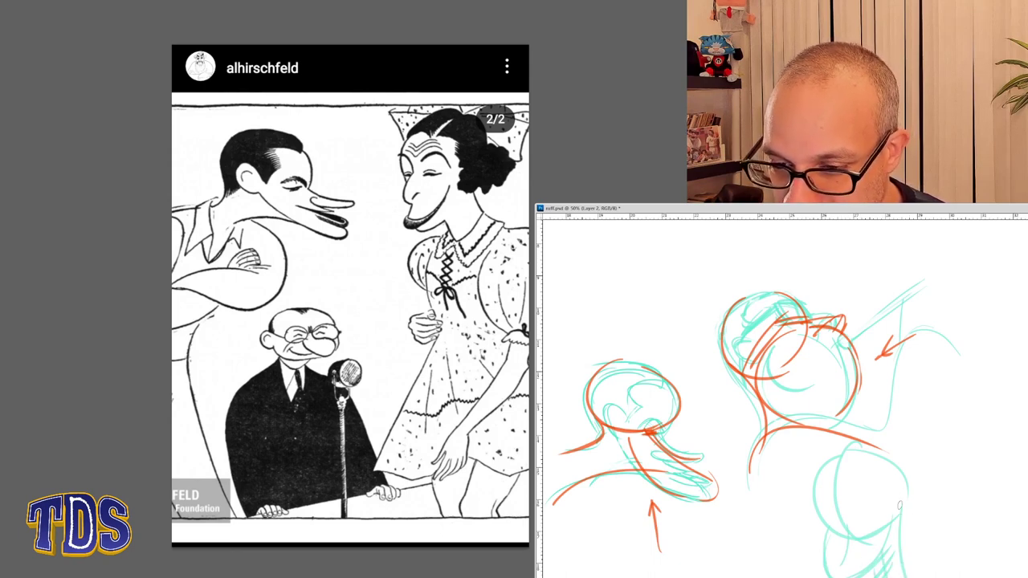
left_click_drag(909, 506, 893, 573)
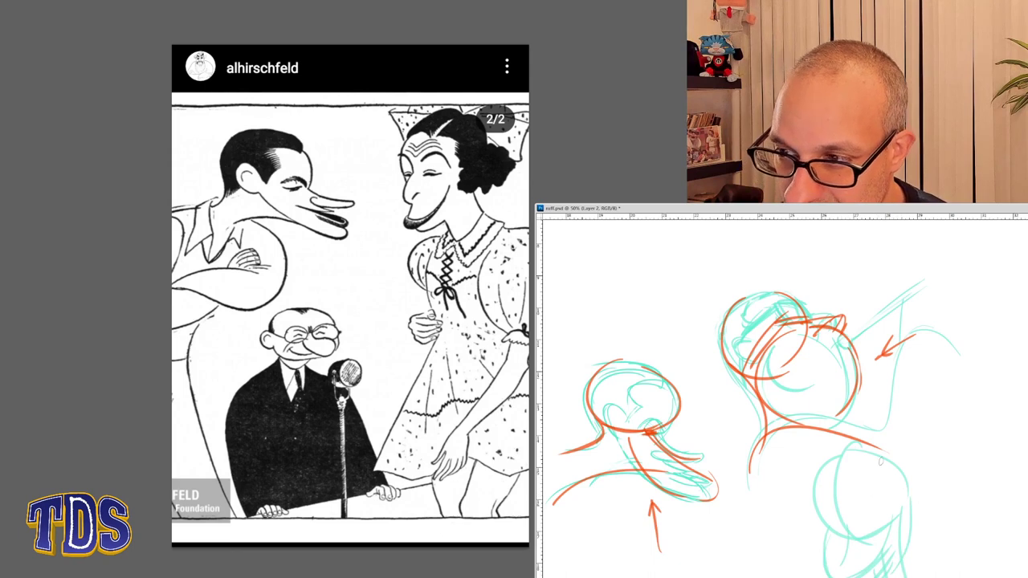
left_click_drag(843, 489, 837, 492)
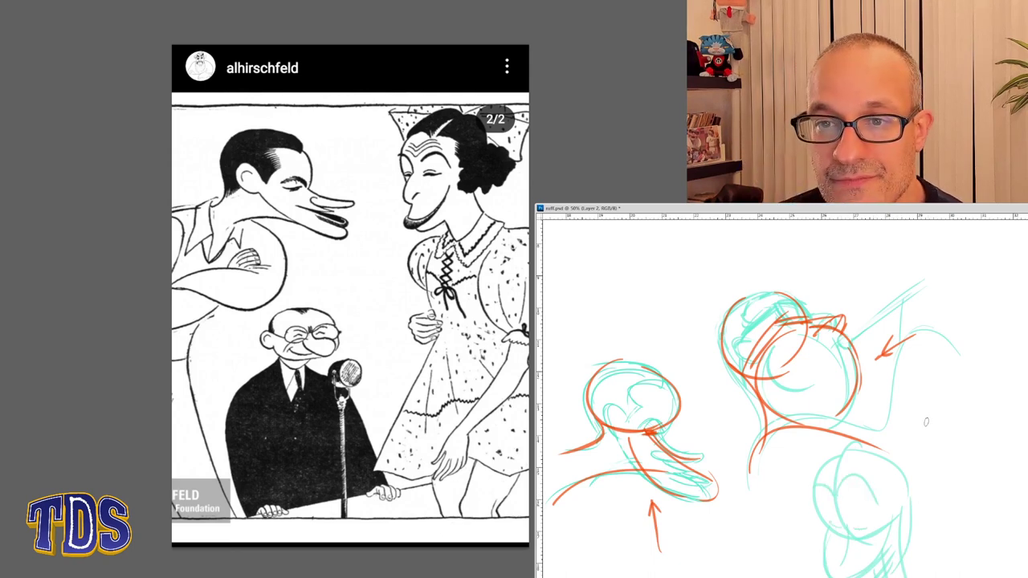
- Merge the sketch layer down, select the group of three head sketches, shift it slightly up the canvas and deselect
scroll(909, 448, "right", 5)
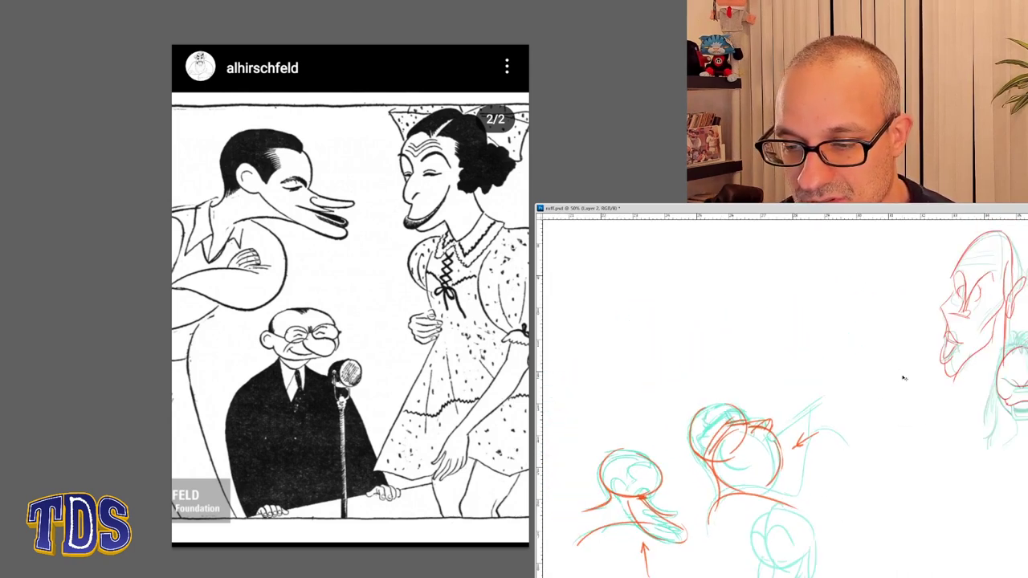
key("ctrl+minus")
key("ctrl+minus")
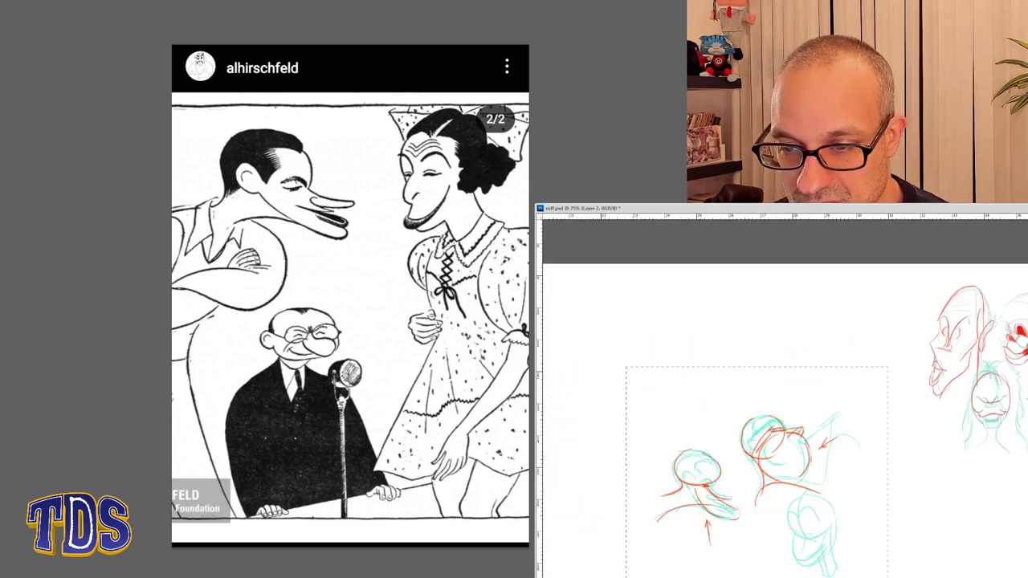
left_click_drag(888, 577, 890, 577)
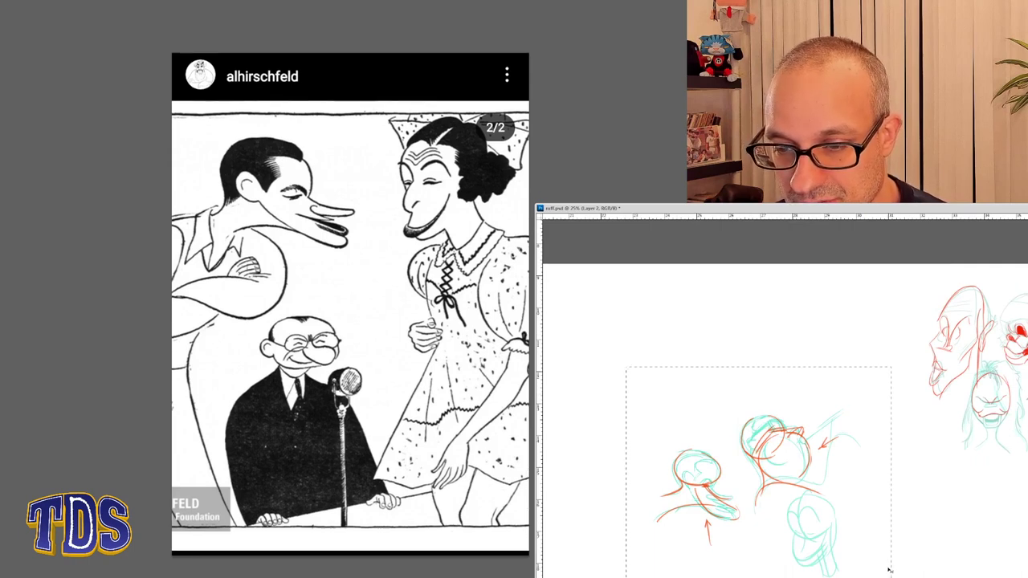
key("ctrl+e")
left_click_drag(772, 535, 823, 488)
key("ctrl+z")
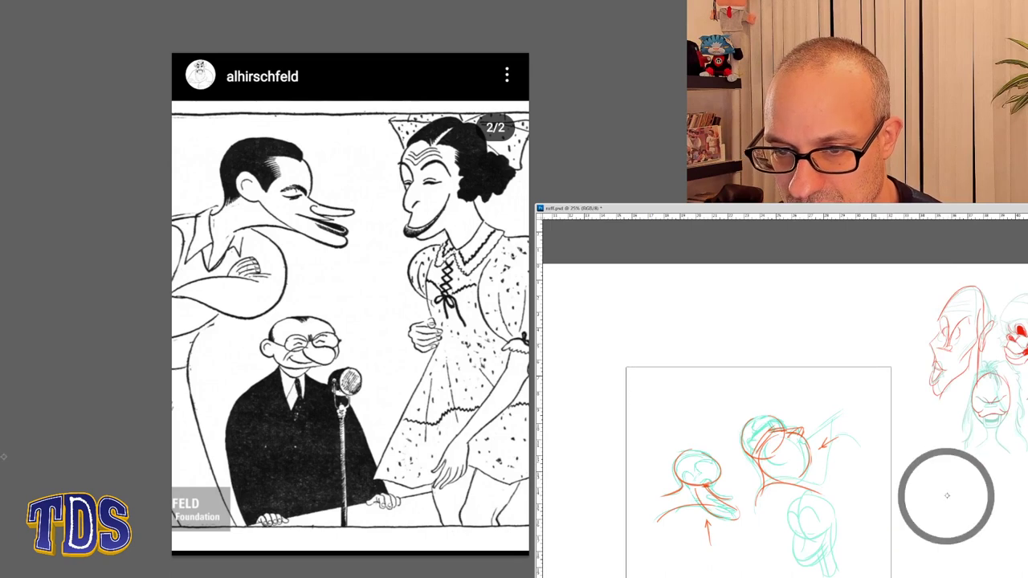
mouse_move(828, 488)
left_mouse_down()
mouse_move(827, 441)
mouse_move(826, 451)
left_mouse_up()
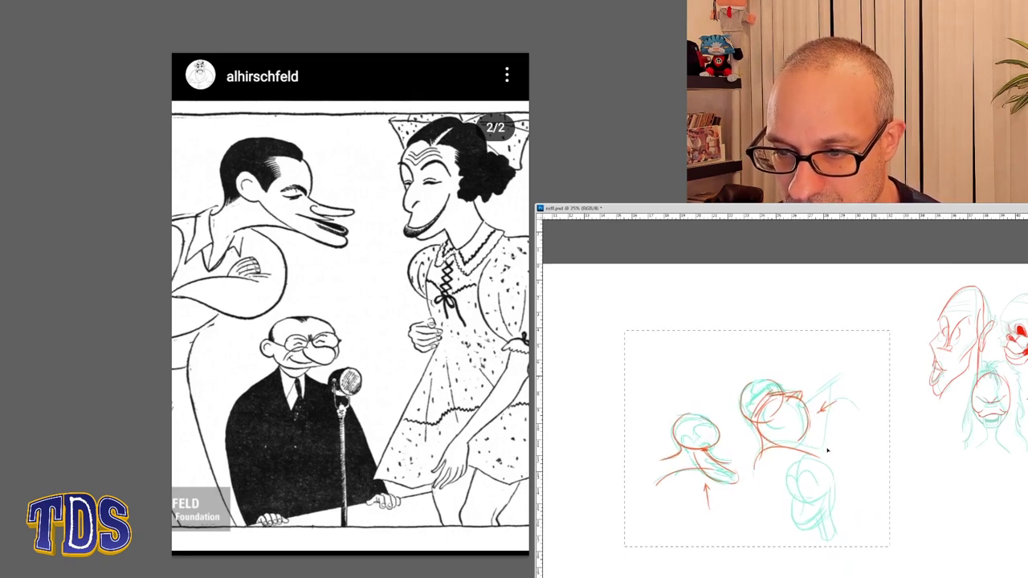
key("ctrl+d")
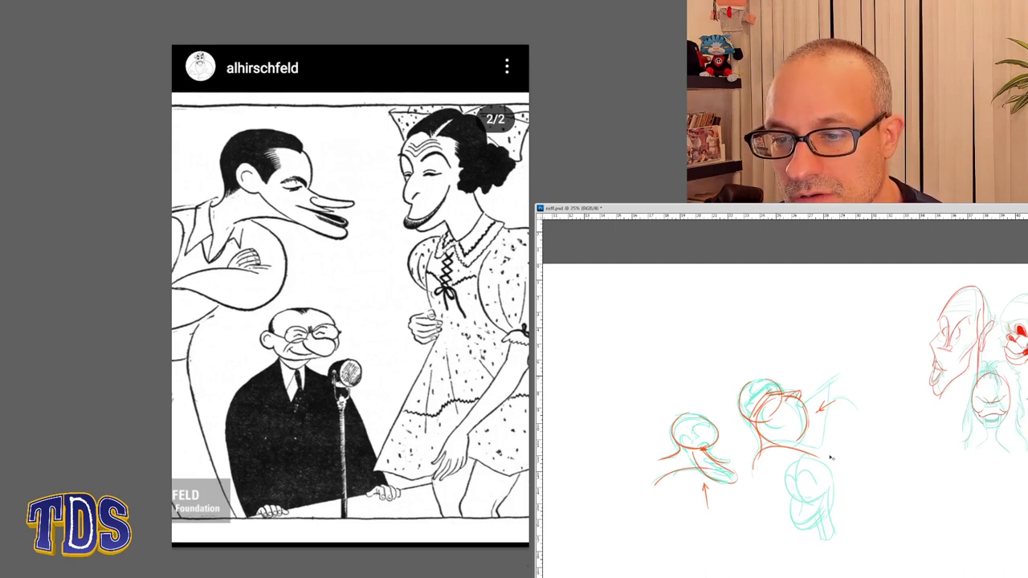
- Trace the dotted-dress figure's skull circle, brow arches, back of neck, rounded jaw and mouth curve in red over the teal
left_click(816, 509)
left_click(816, 511)
left_click(820, 546)
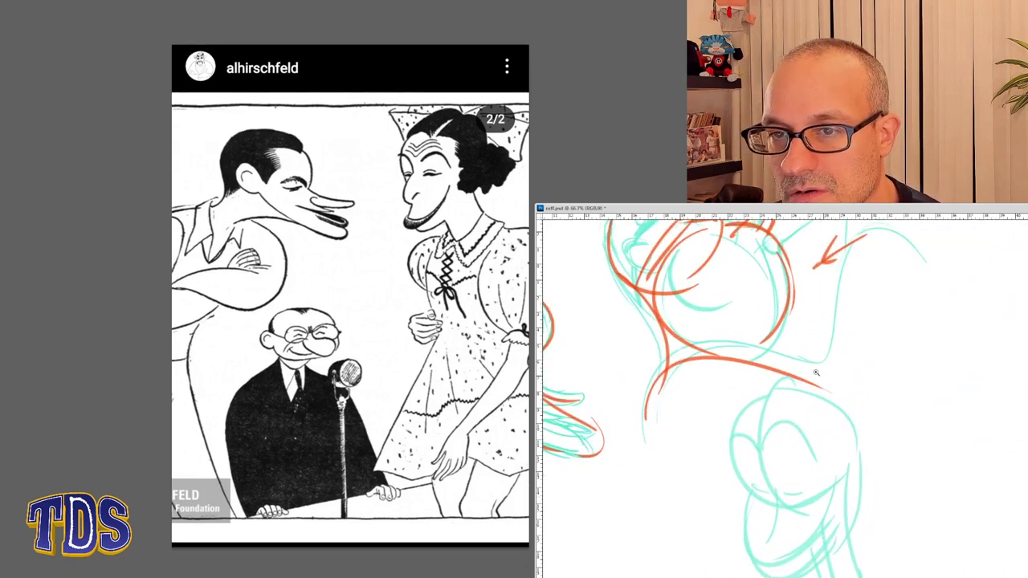
left_click(911, 427)
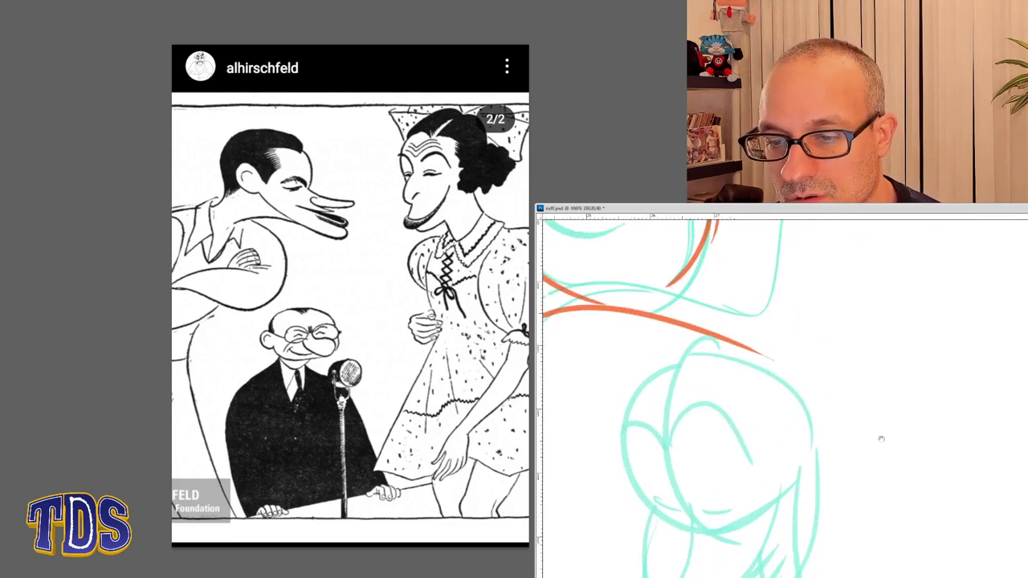
key("ctrl+minus")
key("ctrl+minus")
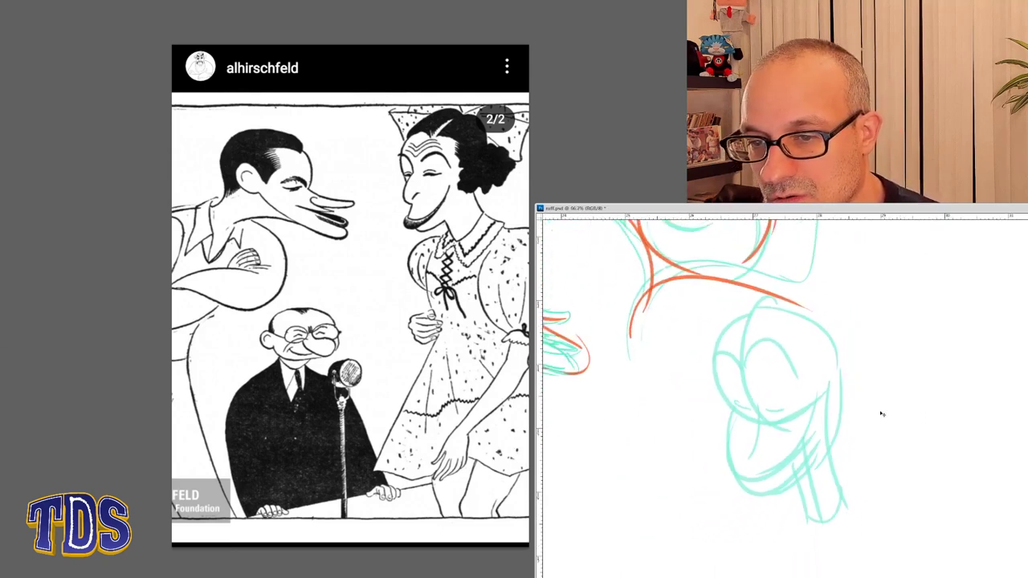
left_click_drag(804, 480, 874, 481)
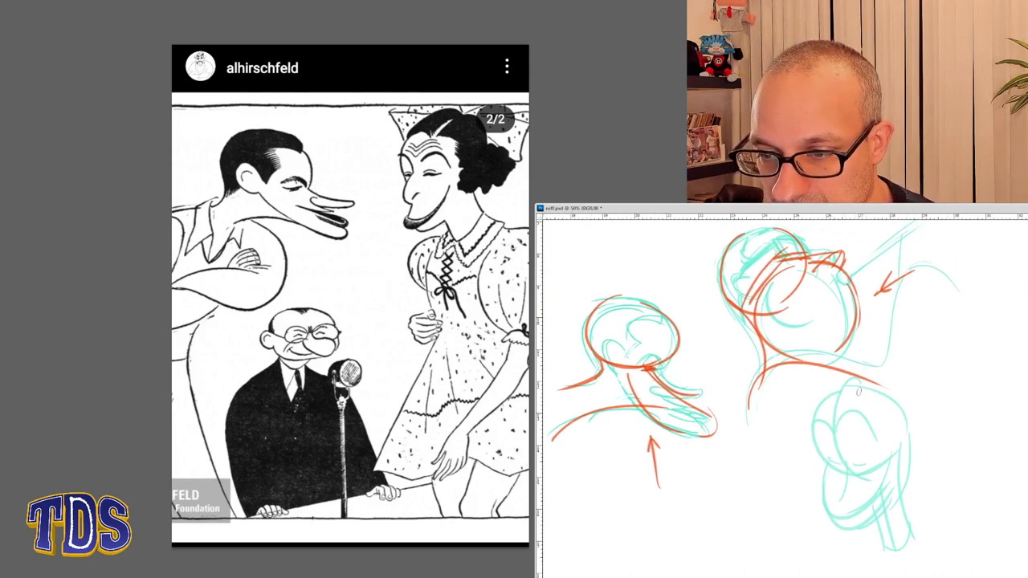
left_click_drag(904, 419, 899, 503)
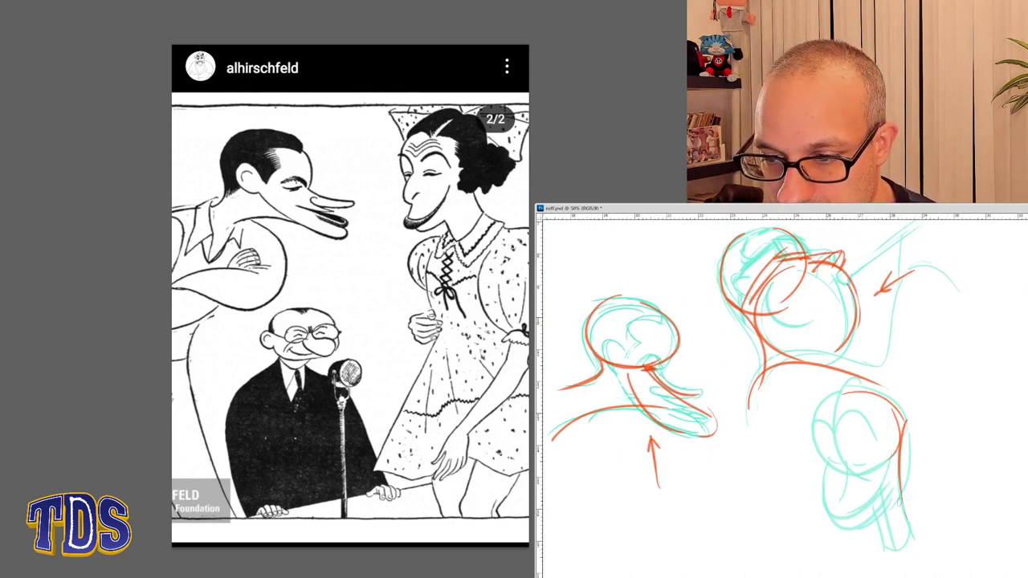
mouse_move(869, 416)
left_mouse_down()
mouse_move(872, 453)
mouse_move(851, 414)
mouse_move(869, 423)
mouse_move(839, 424)
mouse_move(862, 417)
mouse_move(826, 421)
mouse_move(829, 458)
mouse_move(818, 428)
mouse_move(843, 481)
mouse_move(856, 472)
mouse_move(835, 427)
left_mouse_up()
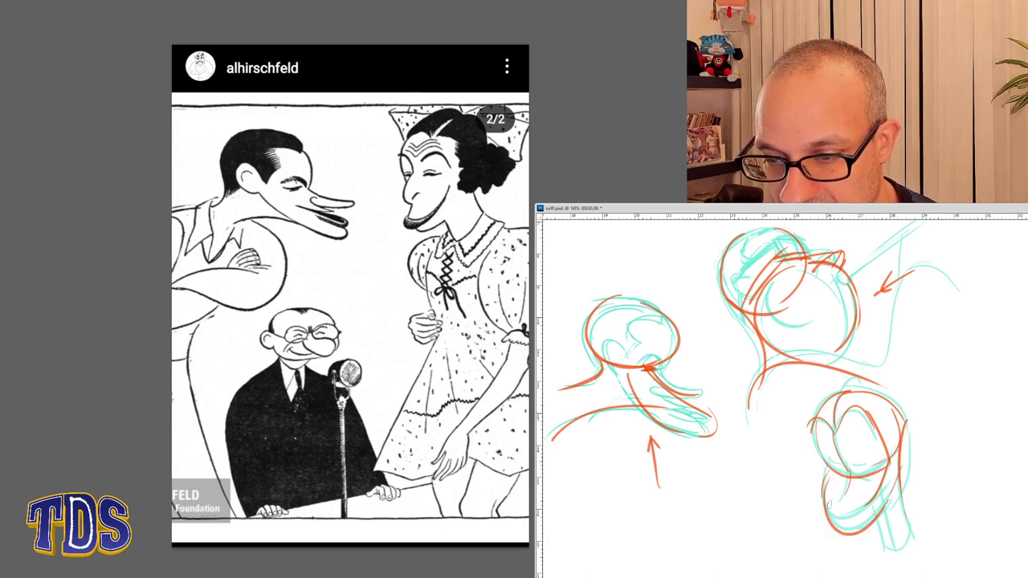
left_click_drag(839, 532, 853, 474)
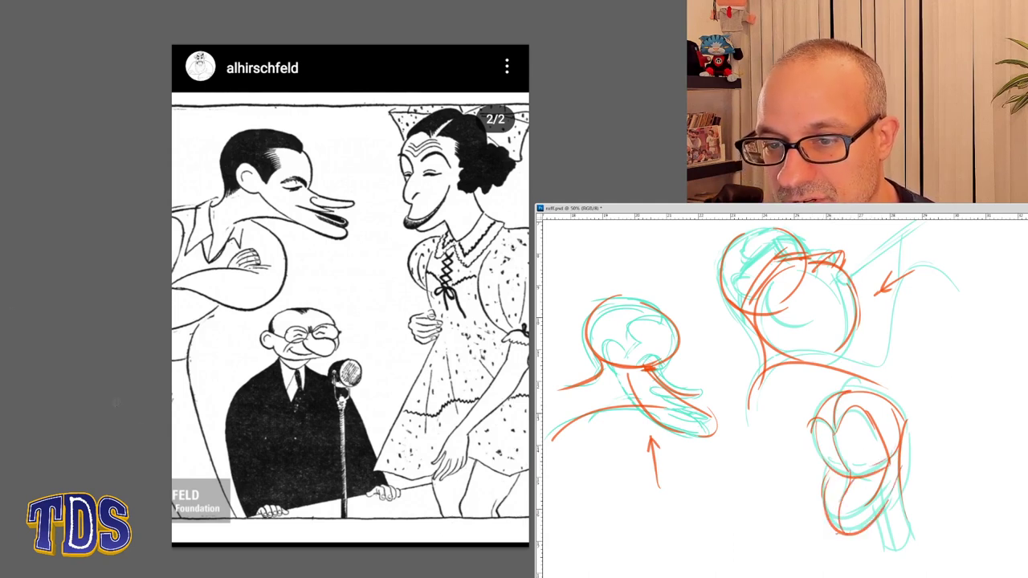
- Switch the reference to the caricature of the man spinning a basketball and bring the long-haired head sketch into view
key("ctrl+minus")
key("ctrl+minus")
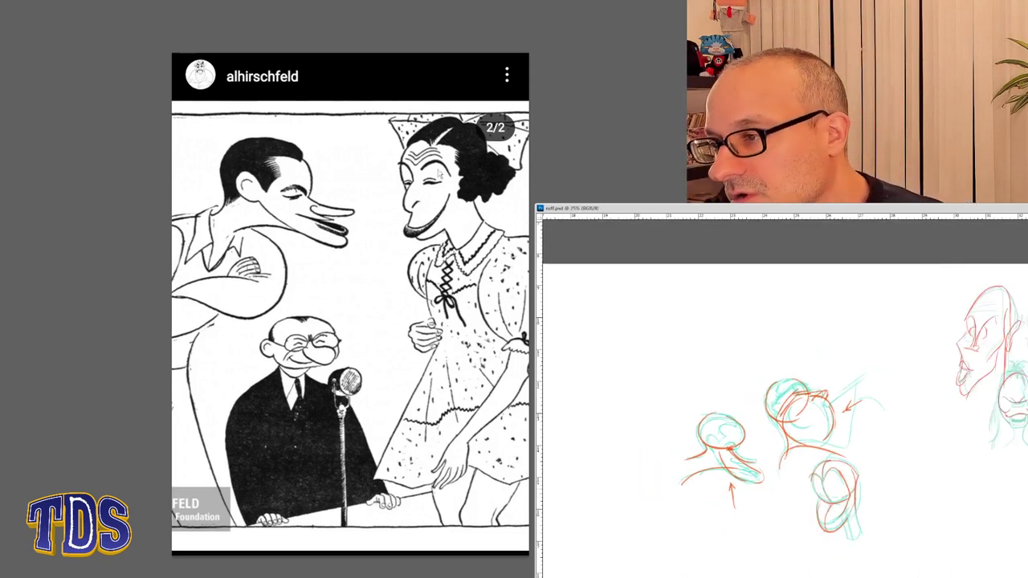
left_click(599, 176)
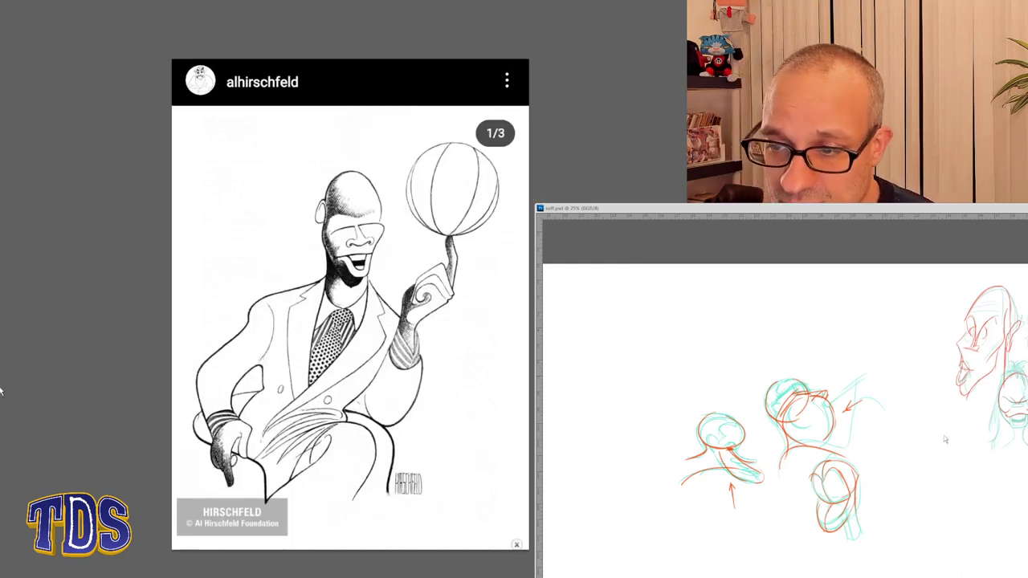
left_click(1008, 441)
left_click(1025, 450)
left_click(1025, 453)
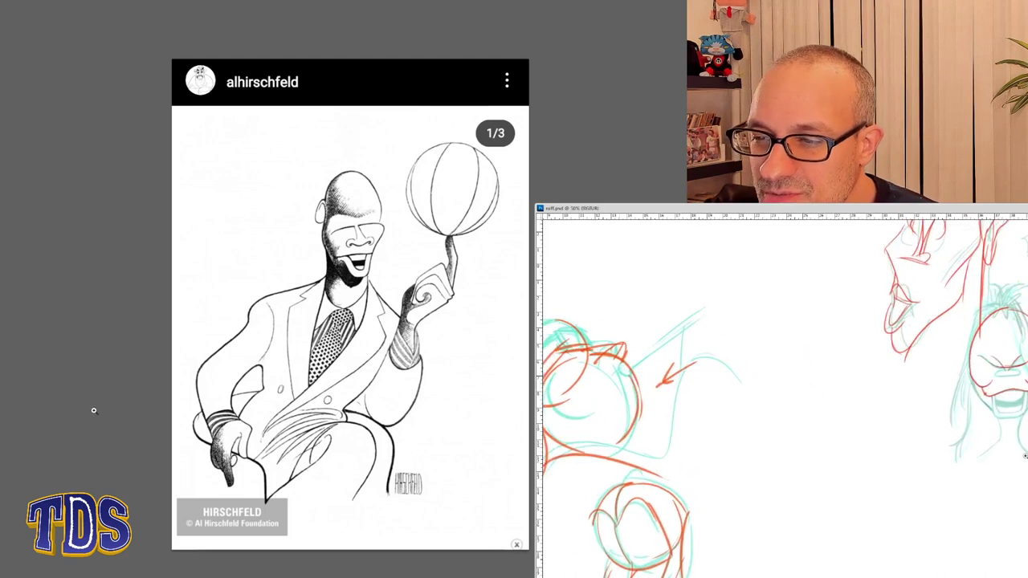
left_click(1026, 456)
left_click_drag(988, 484, 895, 471)
left_click_drag(940, 436, 875, 475)
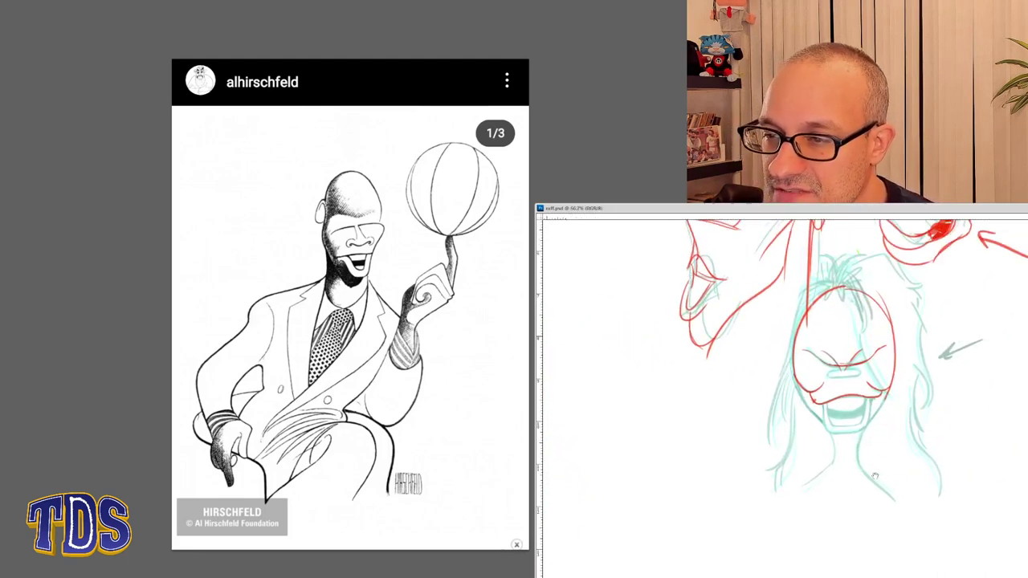
mouse_move(910, 349)
left_mouse_down()
mouse_move(895, 358)
mouse_move(947, 349)
left_mouse_up()
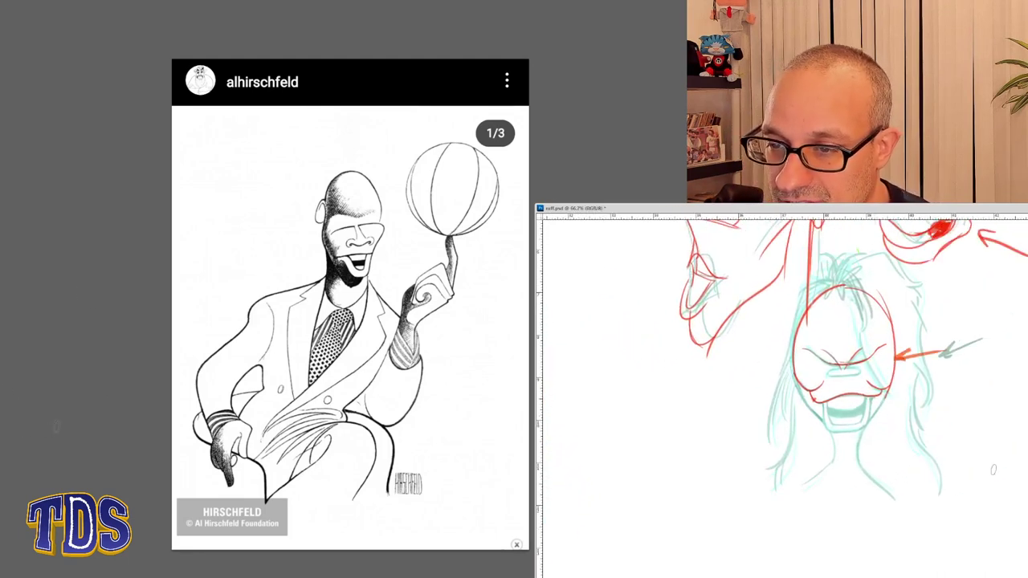
key("ctrl+z")
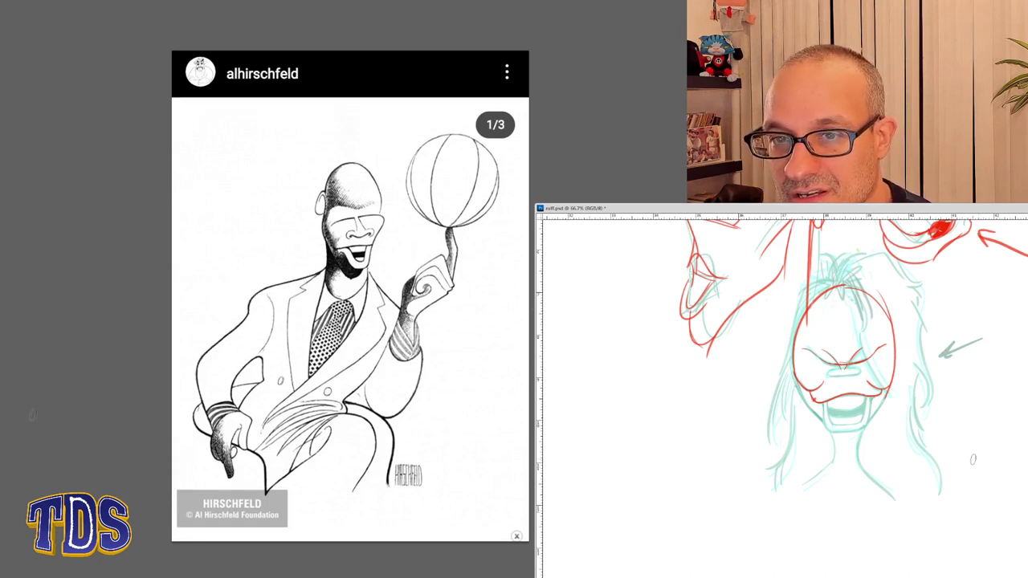
- Below the long-haired head, draw the basketball man's wavy brow, slanted eye line, cheek sides, jaw, upper mouth line and nose base in red
scroll(933, 525, "down", 4)
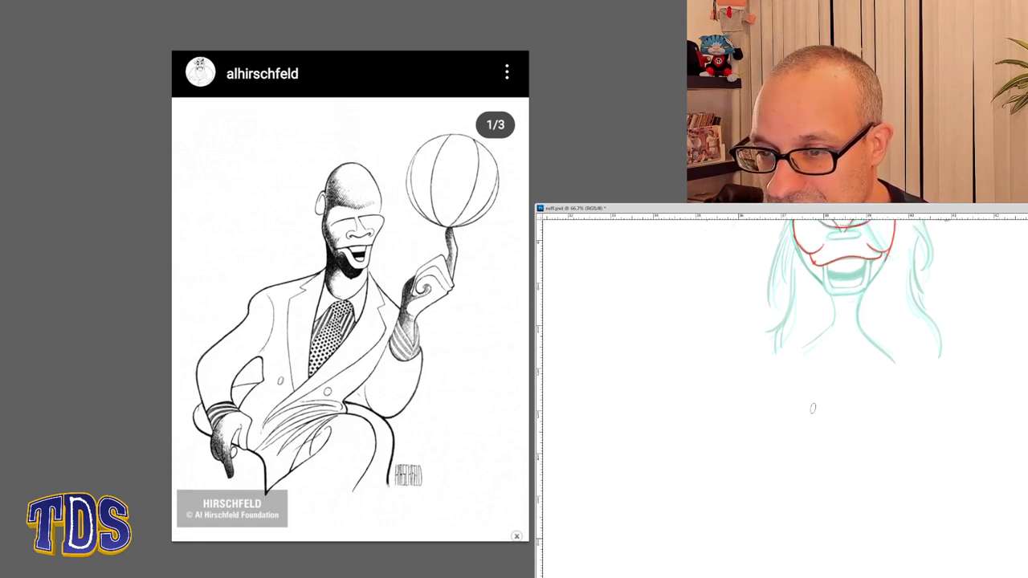
mouse_move(815, 425)
left_mouse_down()
mouse_move(842, 361)
mouse_move(934, 368)
mouse_move(936, 398)
left_mouse_up()
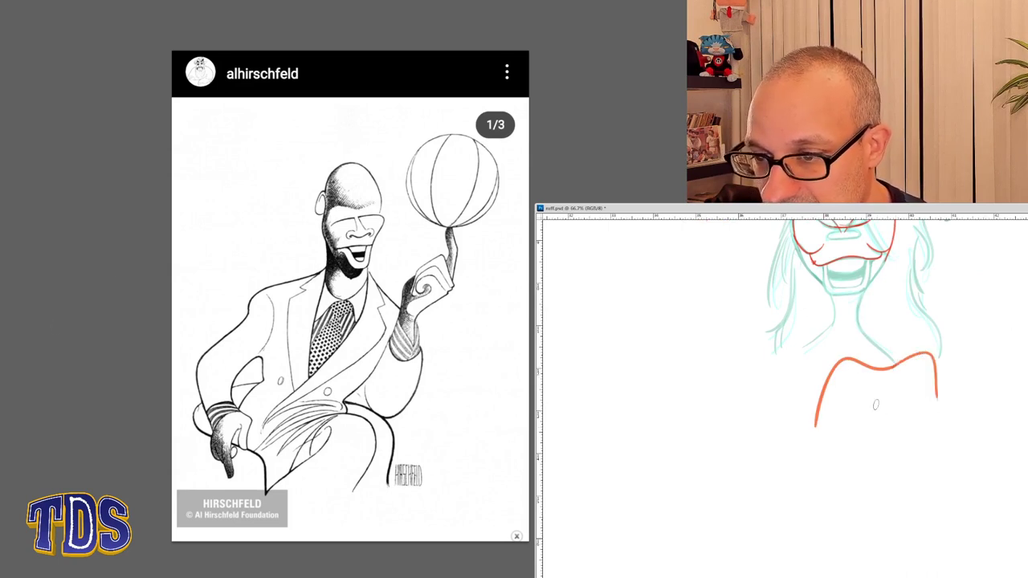
mouse_move(829, 417)
left_mouse_down()
mouse_move(947, 398)
mouse_move(934, 459)
left_mouse_up()
mouse_move(816, 413)
left_mouse_down()
mouse_move(805, 452)
mouse_move(851, 482)
left_mouse_up()
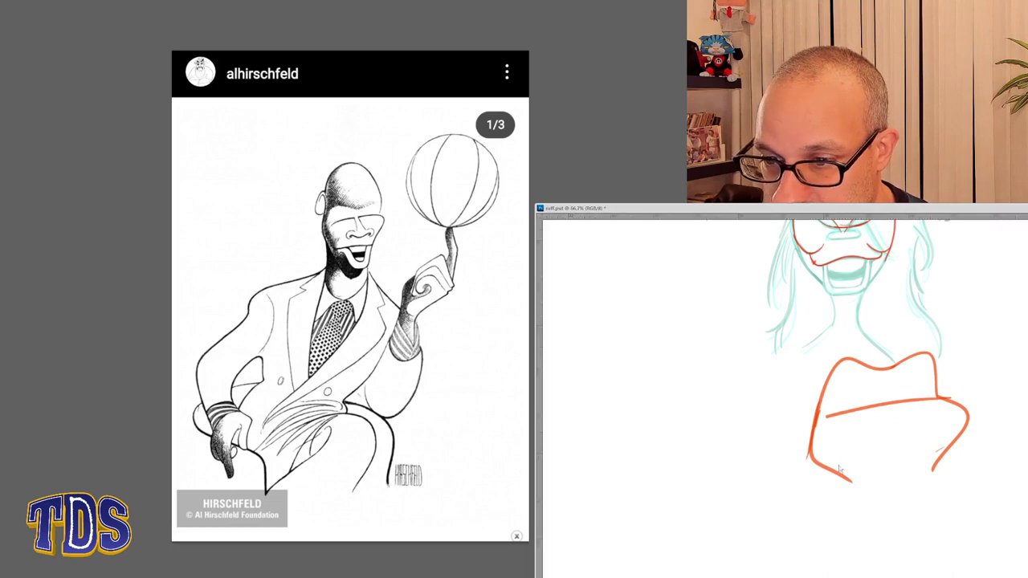
mouse_move(806, 455)
left_mouse_down()
mouse_move(794, 476)
mouse_move(793, 463)
mouse_move(794, 484)
mouse_move(876, 549)
left_mouse_up()
mouse_move(843, 474)
left_mouse_down()
mouse_move(863, 507)
mouse_move(941, 496)
left_mouse_up()
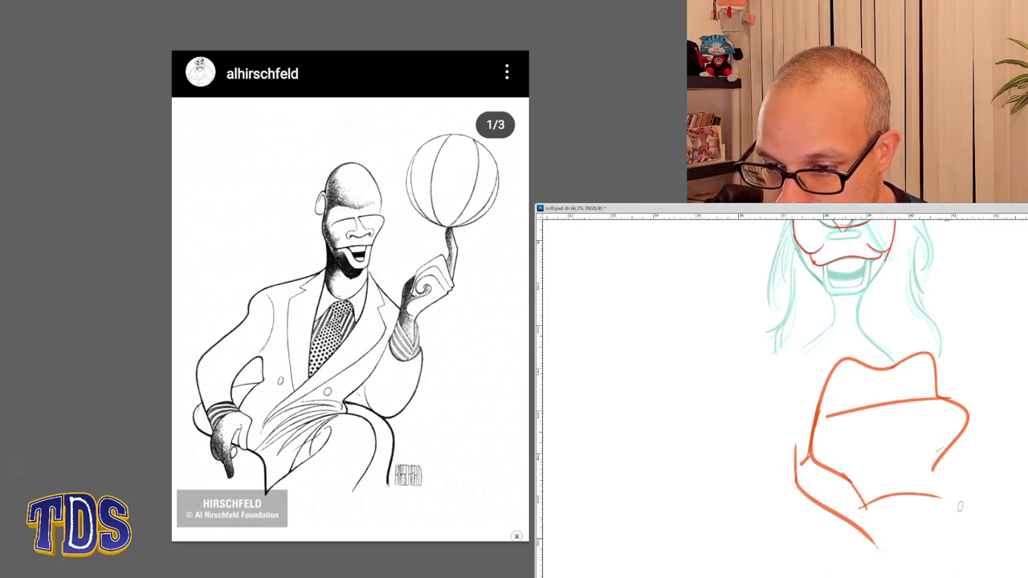
key("ctrl+z")
mouse_move(860, 510)
left_mouse_down()
mouse_move(963, 484)
mouse_move(931, 488)
left_mouse_up()
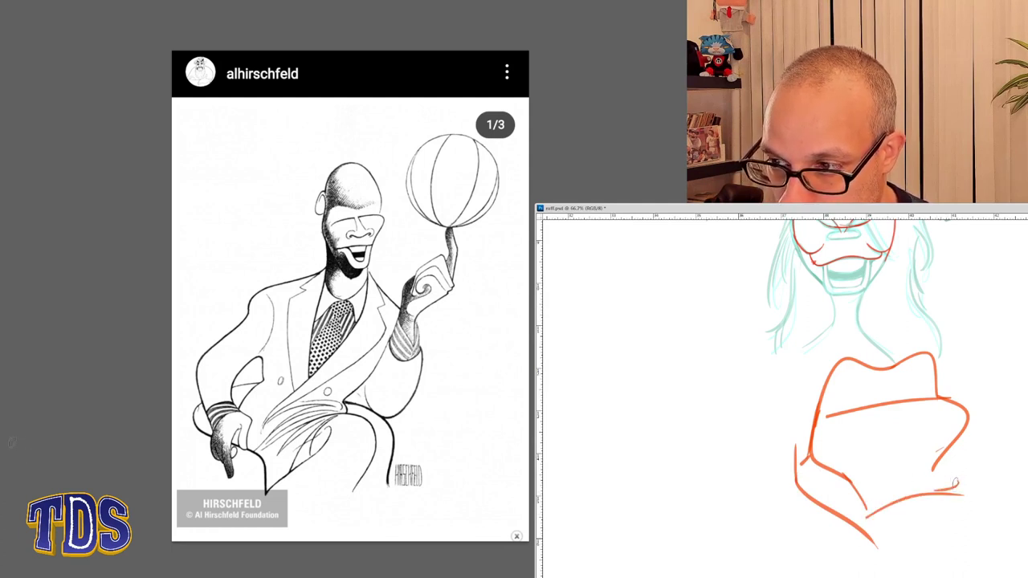
mouse_move(958, 441)
left_mouse_down()
mouse_move(947, 492)
mouse_move(876, 465)
mouse_move(944, 456)
left_mouse_up()
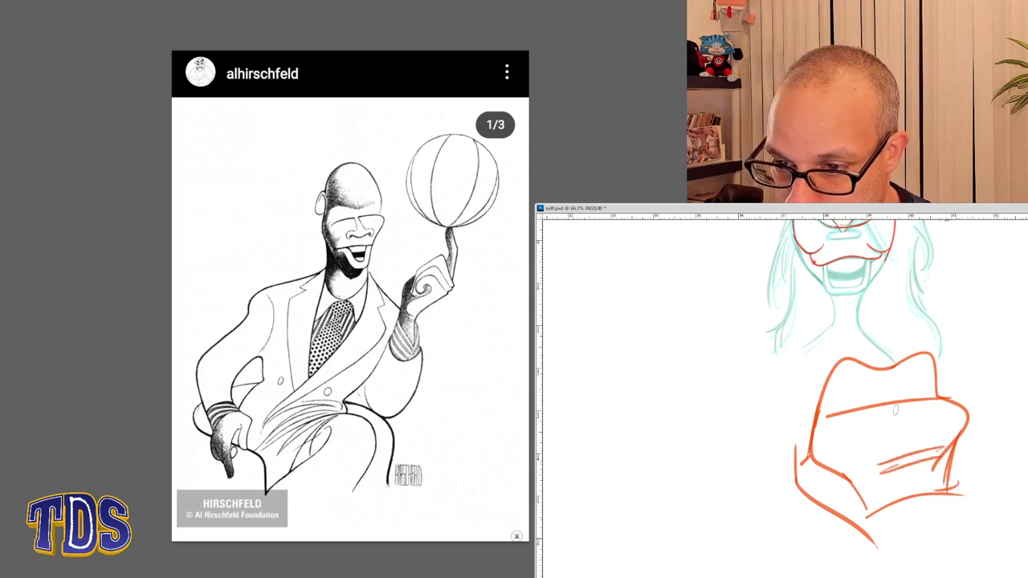
- Add the basketball man's angular nose wedge, open mouth, chin and neck lines in red
left_click_drag(895, 408, 899, 462)
mouse_move(896, 408)
left_mouse_down()
mouse_move(923, 456)
mouse_move(899, 448)
left_mouse_up()
mouse_move(873, 509)
left_mouse_down()
mouse_move(914, 549)
mouse_move(883, 508)
mouse_move(916, 541)
mouse_move(931, 508)
mouse_move(930, 533)
mouse_move(943, 539)
mouse_move(905, 552)
mouse_move(935, 550)
mouse_move(894, 554)
left_mouse_up()
left_click_drag(819, 467, 838, 576)
left_click_drag(922, 562, 917, 577)
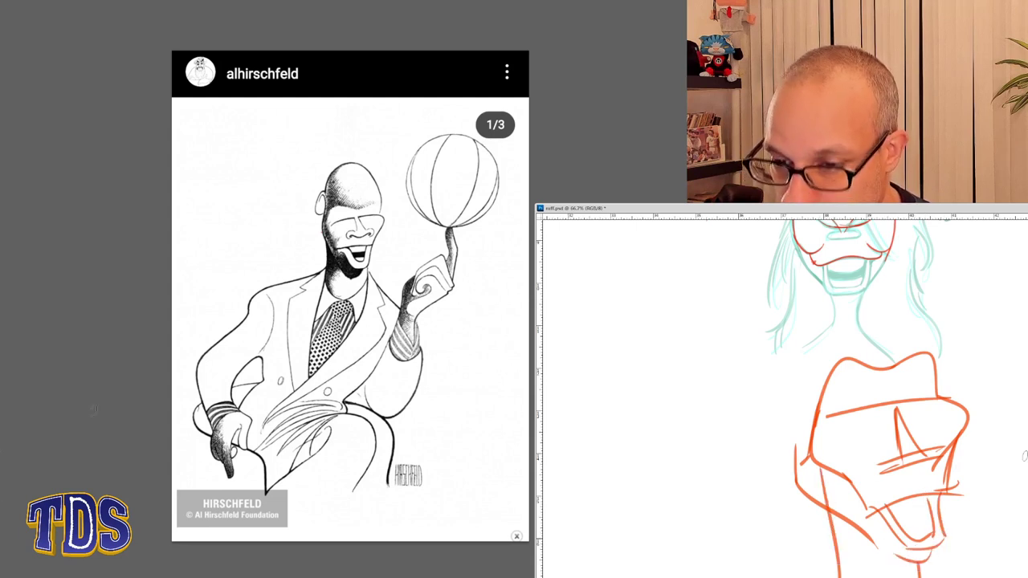
- Select the basketball man's red sketch, try to move it up the canvas with a free transform, and close the document
key("ctrl+minus")
key("ctrl+minus")
key("ctrl+minus")
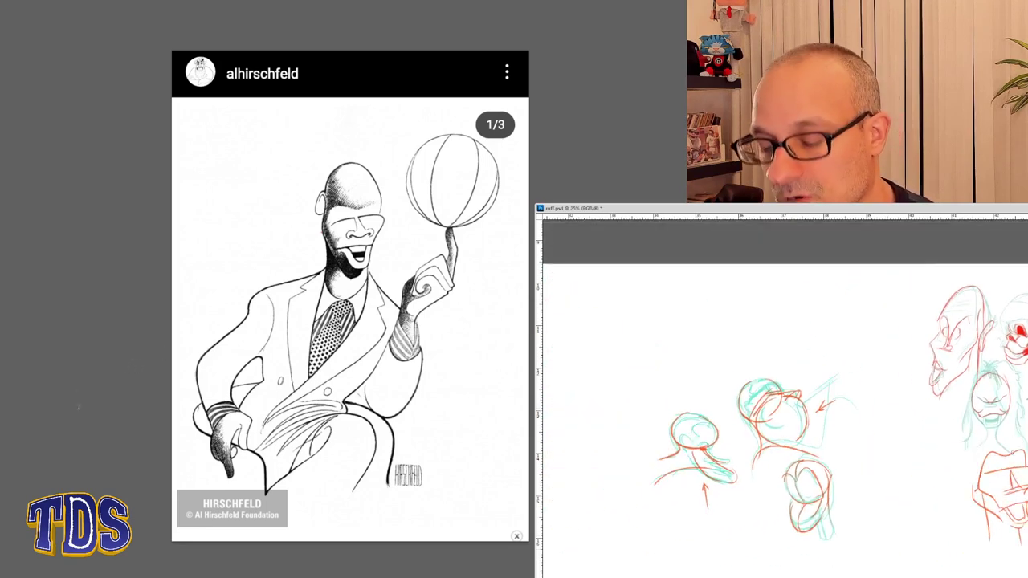
mouse_move(991, 463)
left_mouse_down()
mouse_move(1027, 557)
mouse_move(1018, 518)
left_mouse_up()
key("ctrl+t")
left_click_drag(993, 481, 1027, 408)
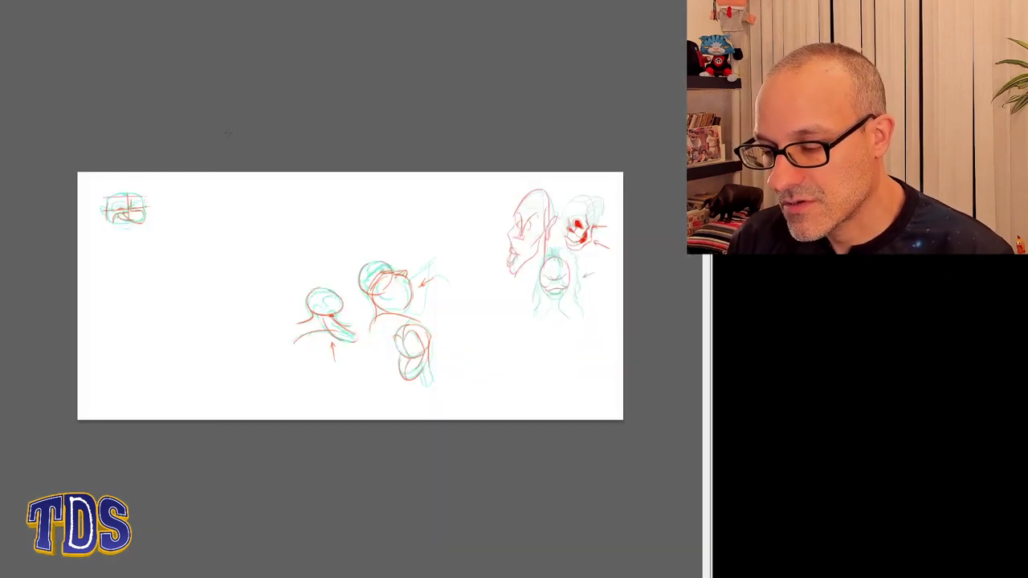
key("ctrl+w")
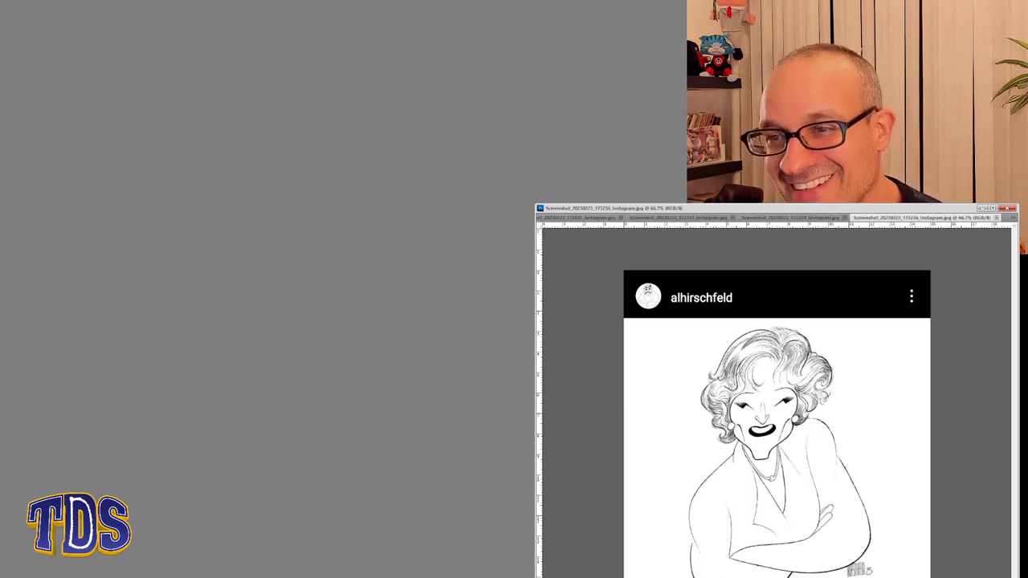
- Return to the sketch sheet beside the crossed-arms woman's caricature, enlarge its window and bring the area below the long-haired head into view
key("alt+Tab")
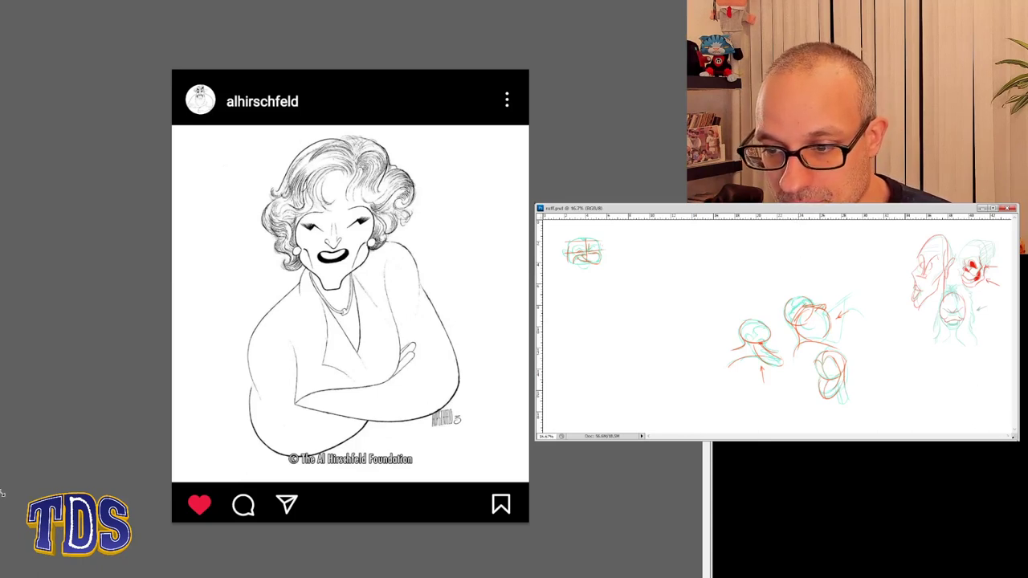
left_click_drag(1016, 438, 1026, 577)
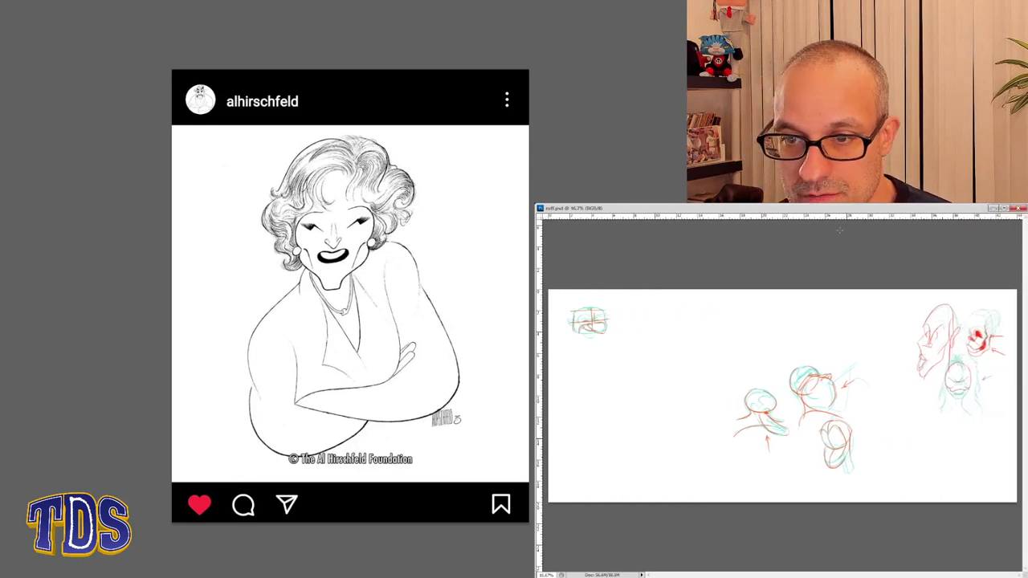
left_click(835, 398)
left_click(848, 400)
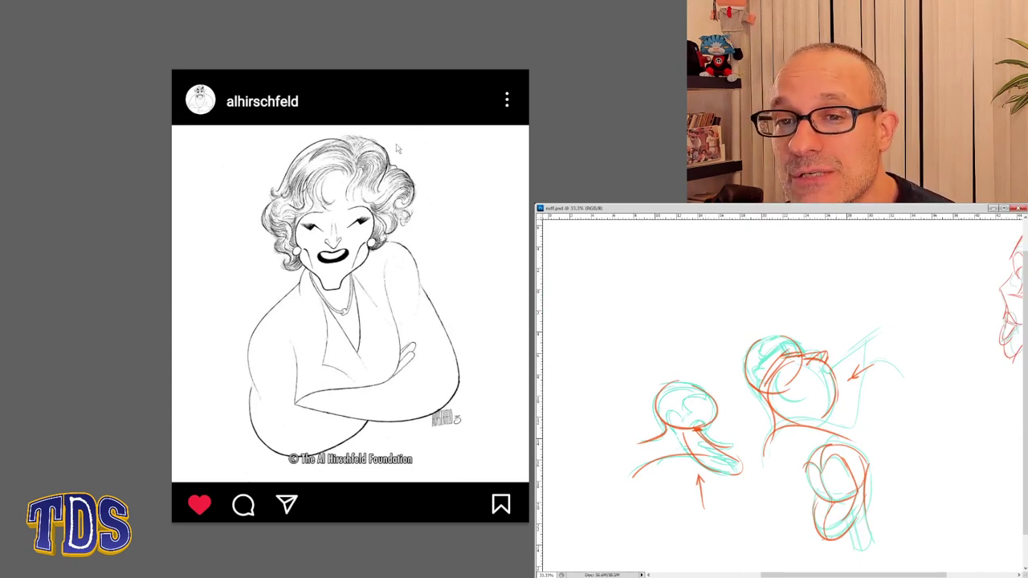
mouse_move(598, 364)
left_mouse_down()
mouse_move(862, 399)
mouse_move(513, 397)
left_mouse_up()
left_click_drag(924, 385, 750, 371)
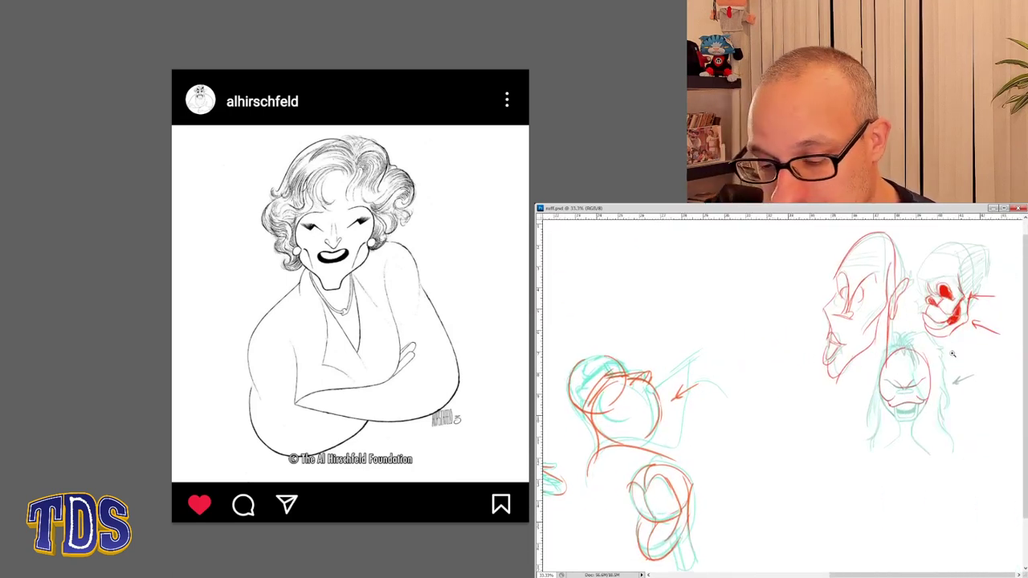
scroll(955, 428, "down", 2)
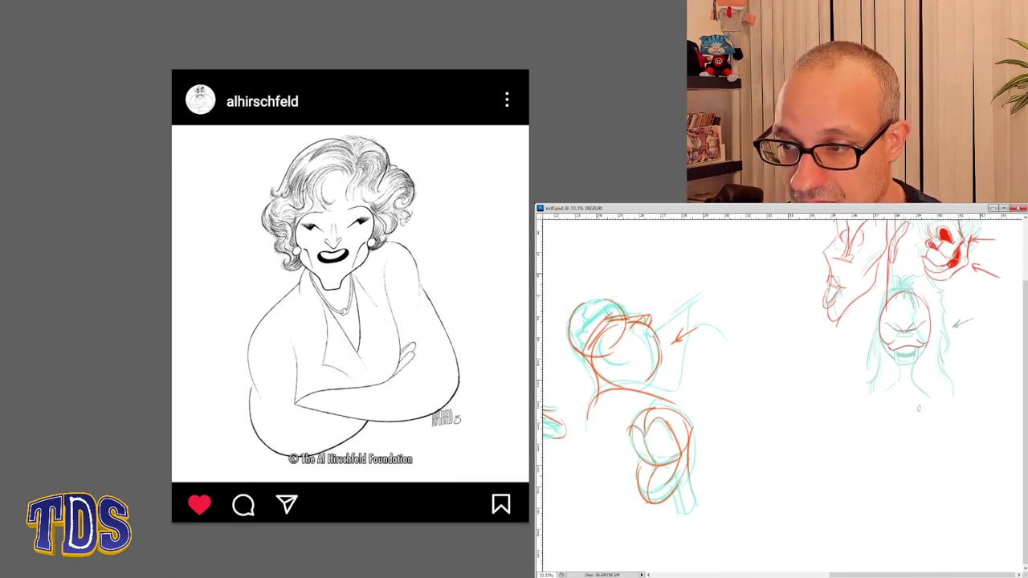
left_click(945, 442)
scroll(948, 434, "up", 5)
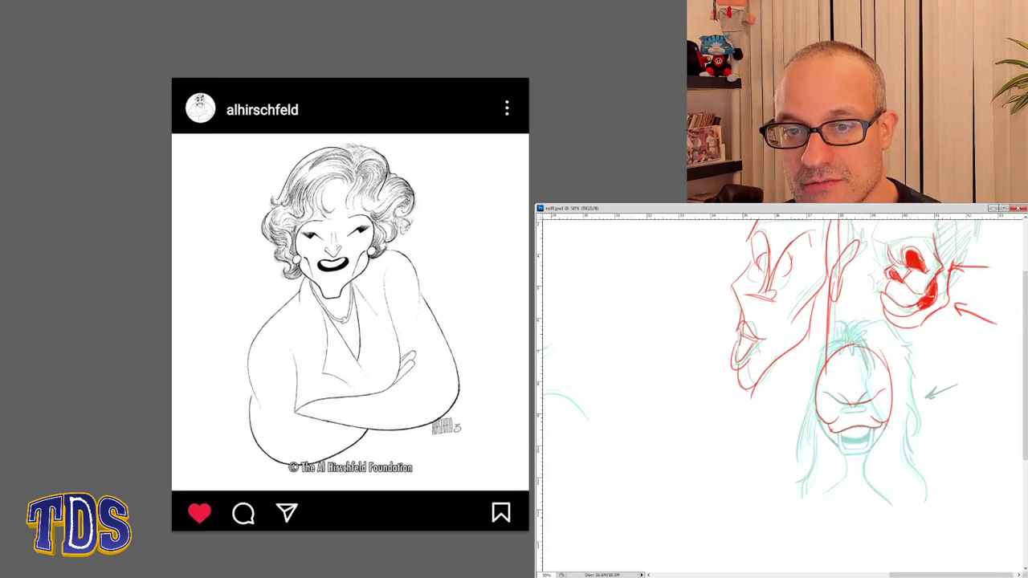
scroll(956, 426, "down", 3)
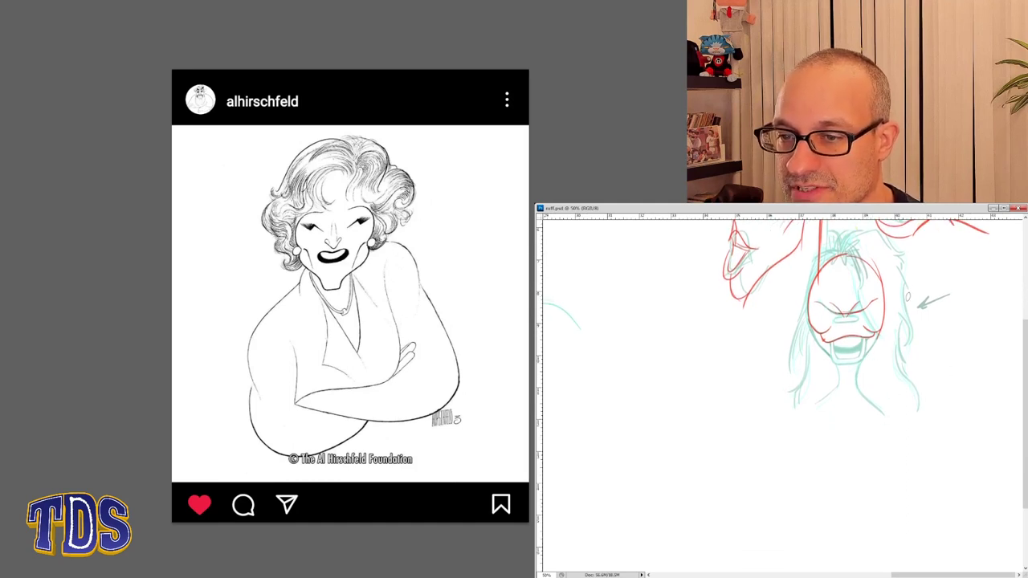
- Draw the crossed-arms woman's wide double-lobed forehead, temples and inward-curving cheek lines in red below the long-haired head
mouse_move(863, 425)
left_mouse_down()
mouse_move(905, 393)
mouse_move(993, 409)
mouse_move(972, 448)
left_mouse_up()
left_click_drag(885, 388, 871, 451)
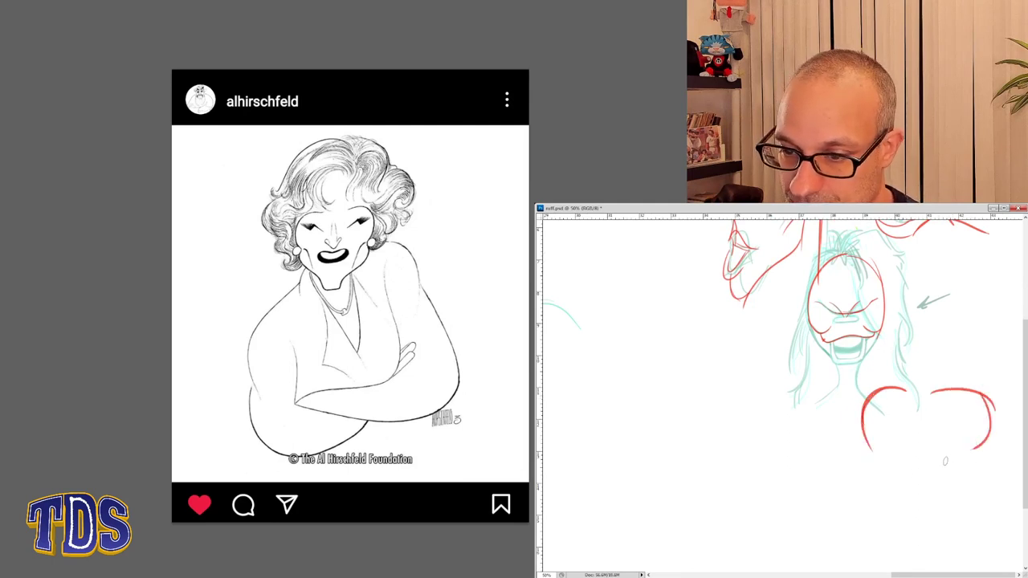
left_click_drag(993, 432, 979, 452)
left_click_drag(904, 390, 952, 391)
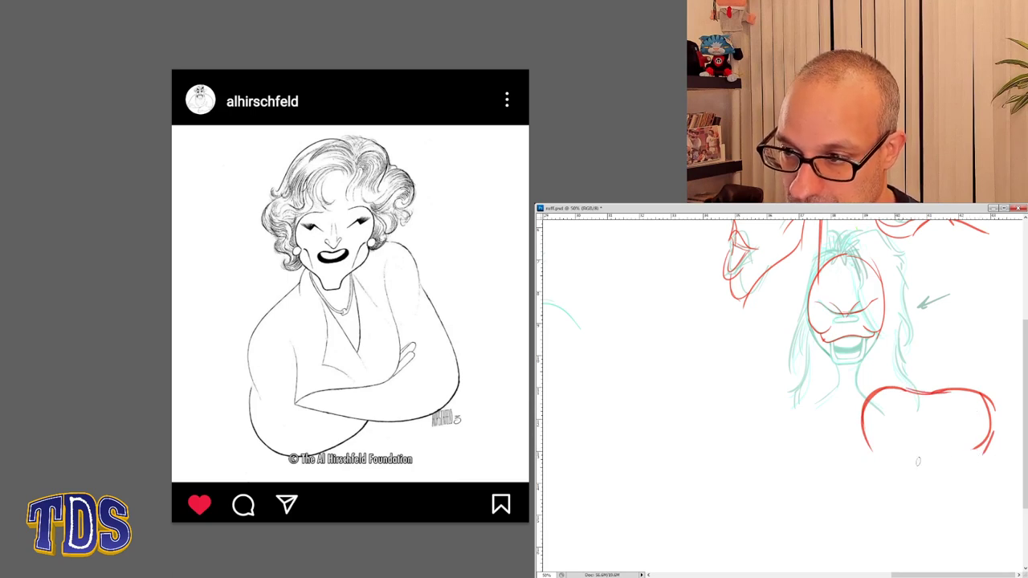
left_click_drag(864, 443, 886, 491)
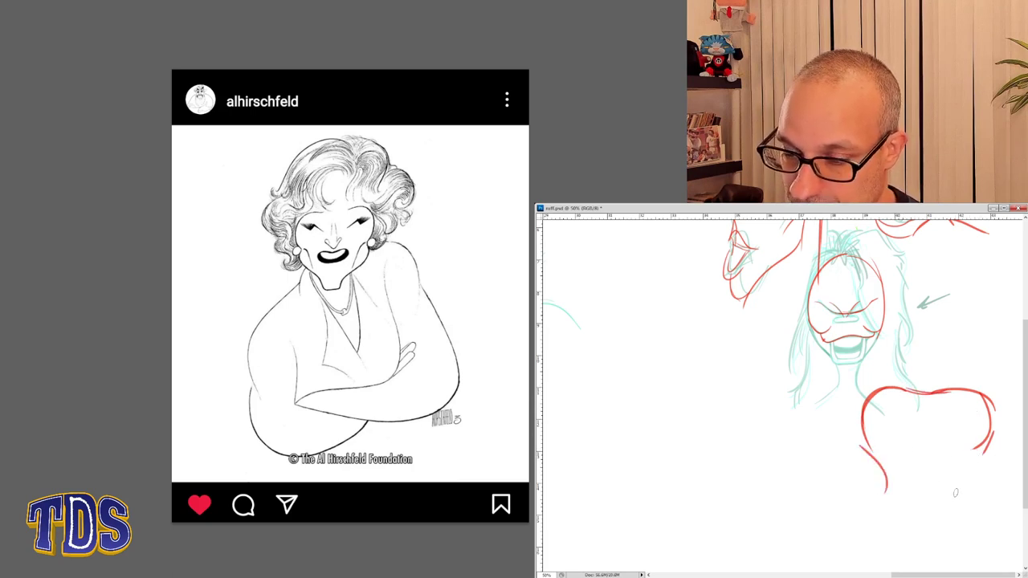
left_click_drag(952, 507, 993, 420)
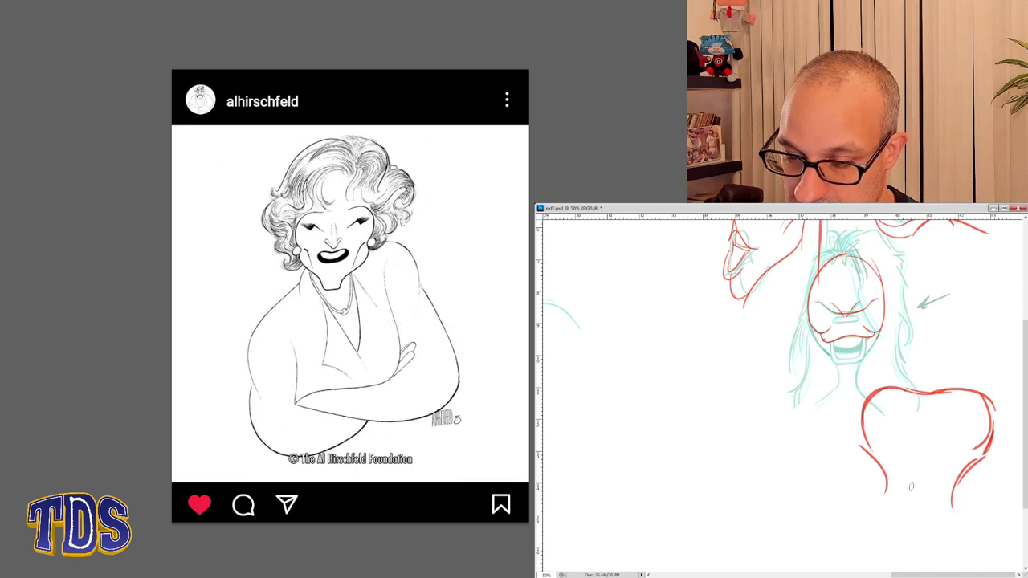
- Add the woman's crescent-shaped smiling mouth, then her tapering jaw and narrow chin in red
mouse_move(898, 490)
left_mouse_down()
mouse_move(941, 485)
mouse_move(915, 498)
mouse_move(938, 483)
left_mouse_up()
key("ctrl+z")
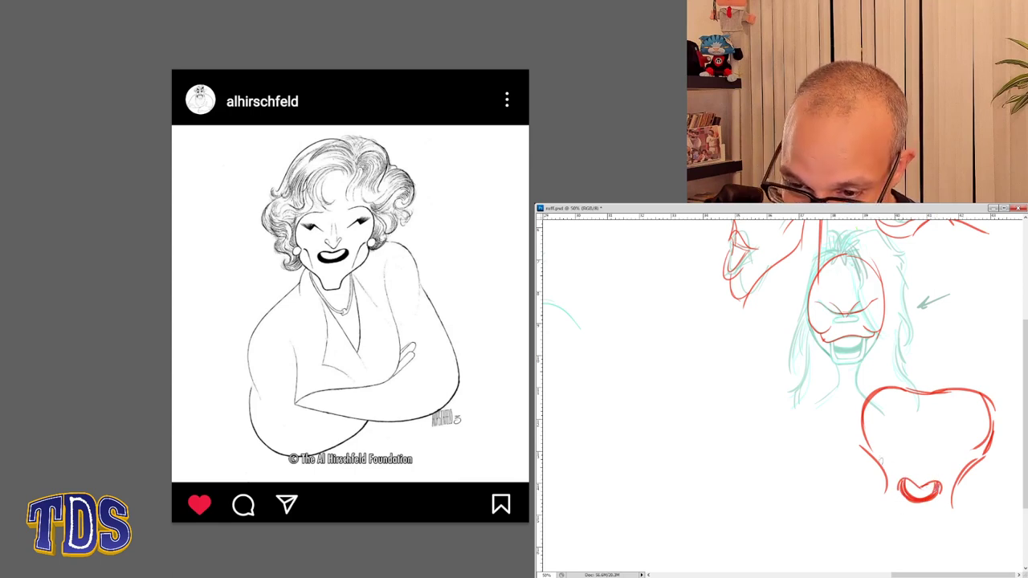
left_click_drag(869, 457, 902, 527)
key("ctrl+z")
mouse_move(871, 464)
left_mouse_down()
mouse_move(901, 526)
mouse_move(923, 529)
mouse_move(960, 496)
mouse_move(950, 506)
left_mouse_up()
key("ctrl+z")
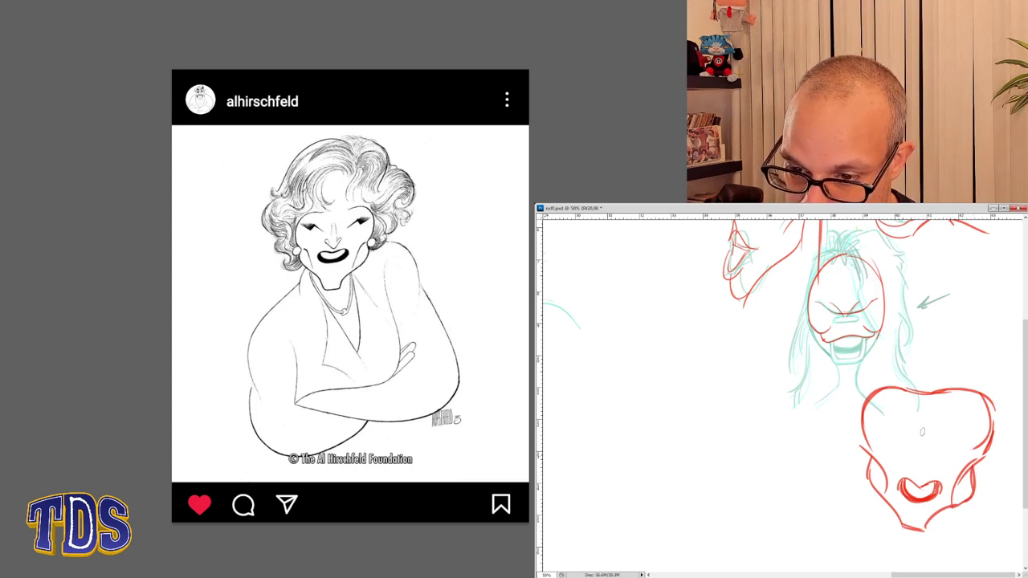
- Draw the woman's slanted eye dashes, pointed nose with its centre line, and the hairline curves across her forehead
left_click_drag(887, 440, 961, 453)
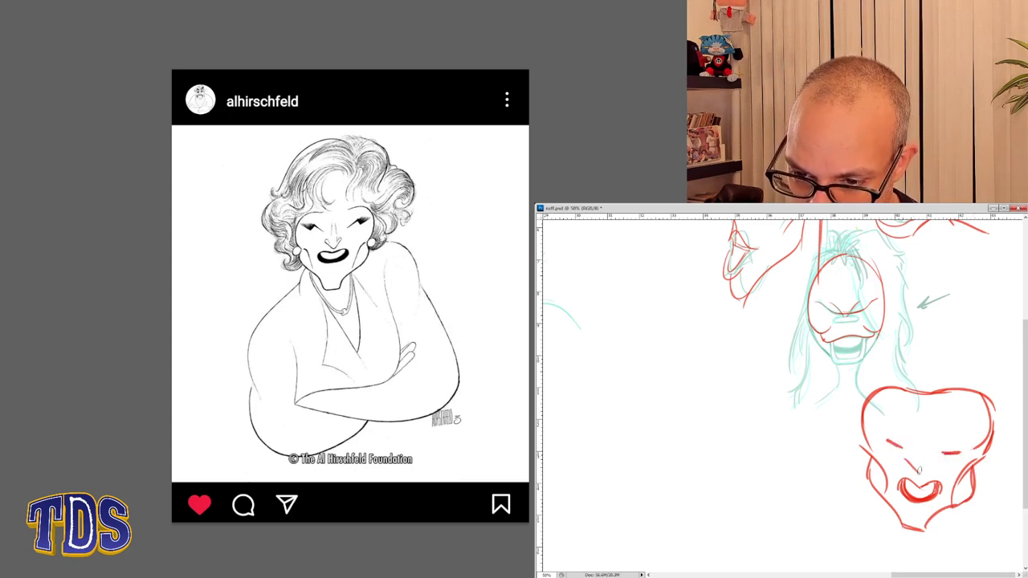
left_click_drag(917, 472, 928, 416)
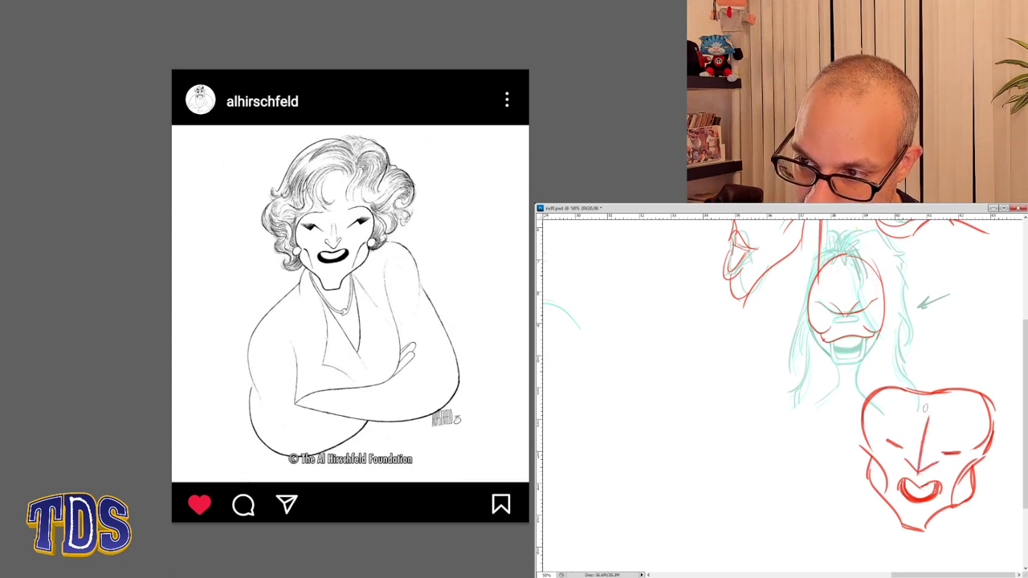
left_click_drag(872, 401, 913, 411)
left_click_drag(985, 415, 939, 409)
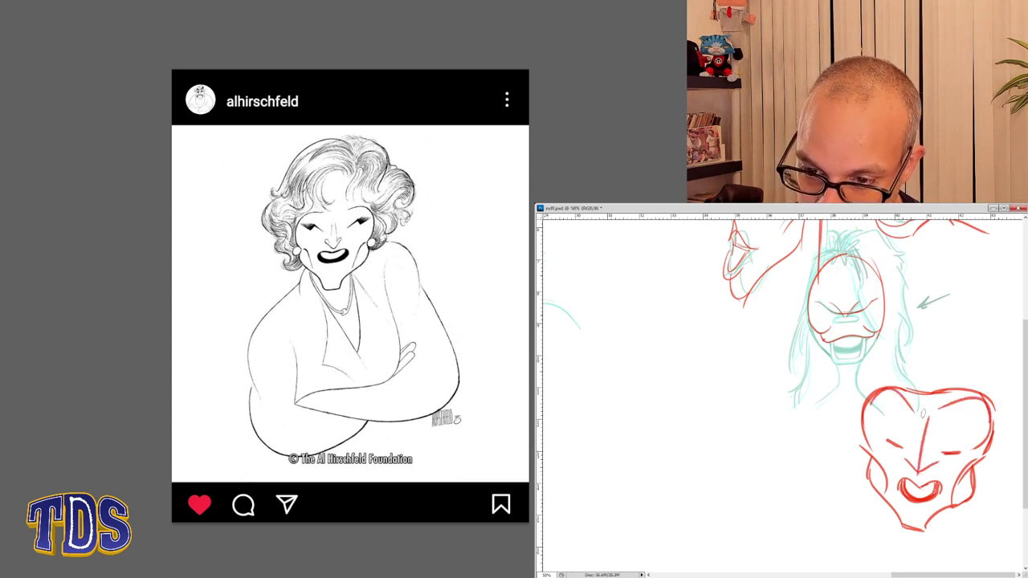
- Lasso the woman's red head sketch, cut and paste it onto its own layer, and move it over the long-haired head
key("ctrl+minus")
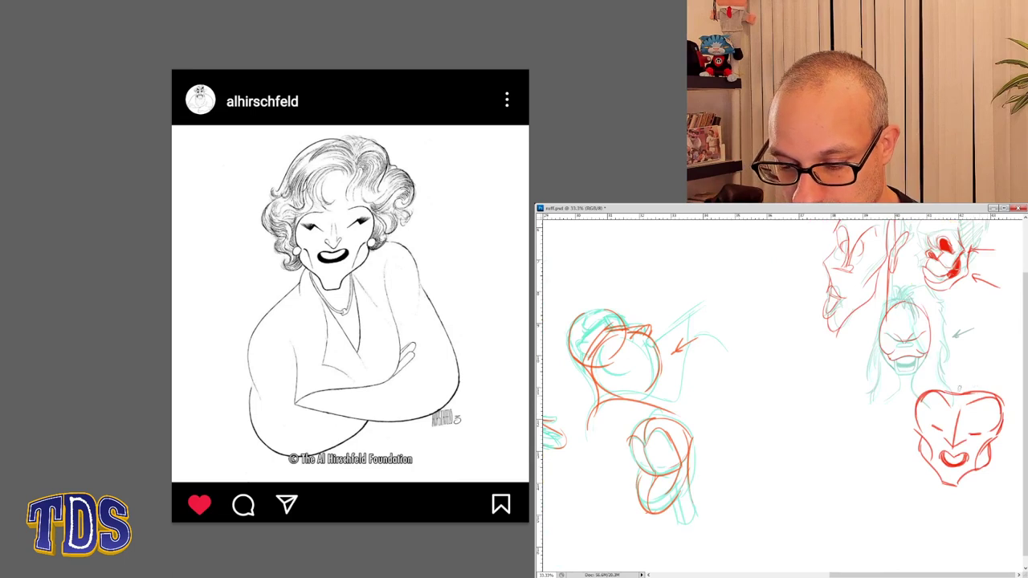
mouse_move(959, 381)
left_mouse_down()
mouse_move(893, 445)
mouse_move(985, 510)
mouse_move(1019, 402)
mouse_move(981, 366)
left_mouse_up()
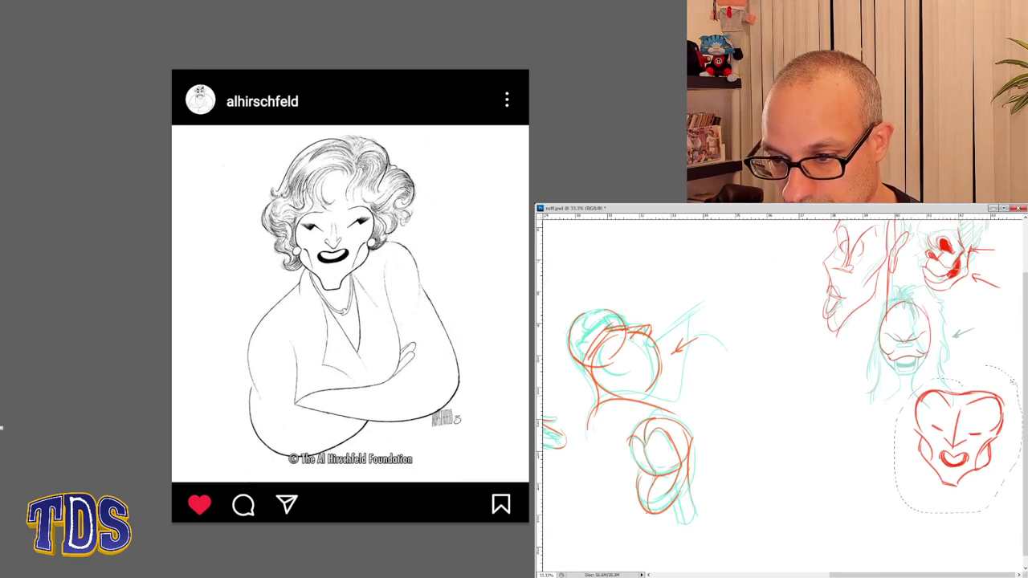
key("ctrl+x")
key("ctrl+v")
left_click_drag(887, 406, 23, 413)
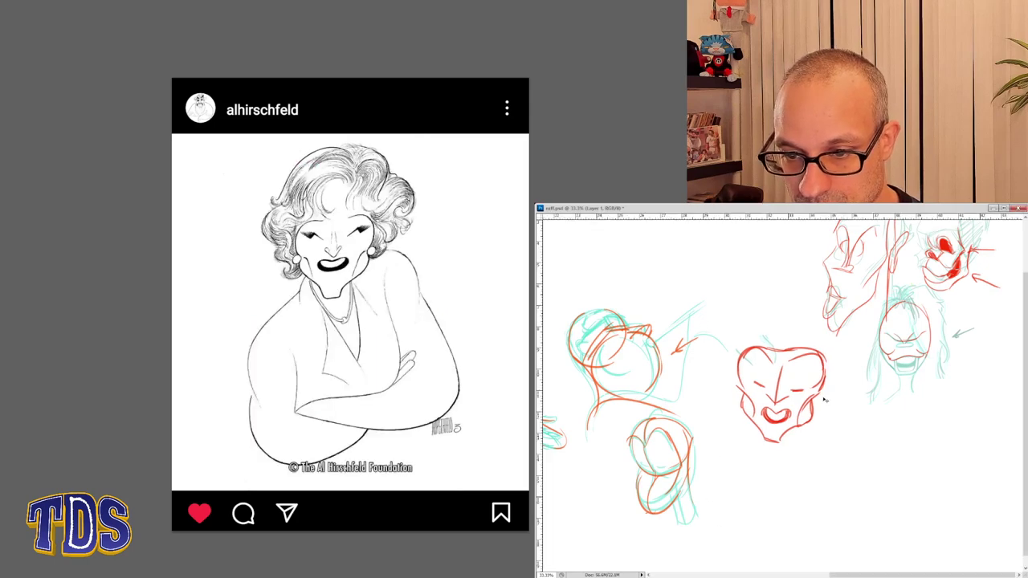
left_click_drag(823, 399, 991, 361)
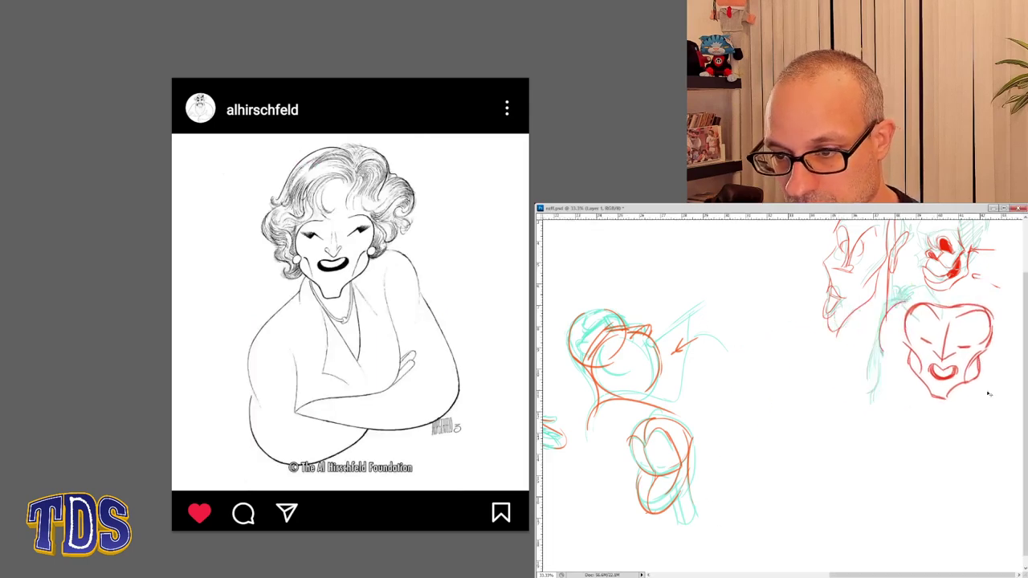
- Scale the woman's head sketch down, place it beside the long-haired head, and flatten and save the document
key("ctrl+t")
mouse_move(1010, 424)
left_mouse_down()
mouse_move(977, 405)
mouse_move(949, 354)
mouse_move(988, 360)
mouse_move(931, 398)
left_mouse_up()
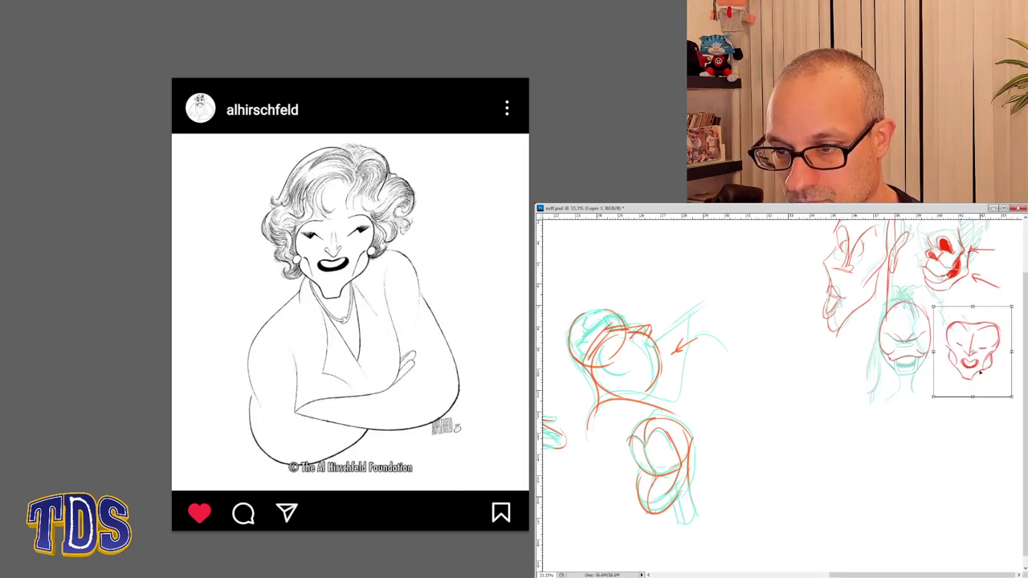
left_click_drag(978, 360, 989, 350)
key("Return")
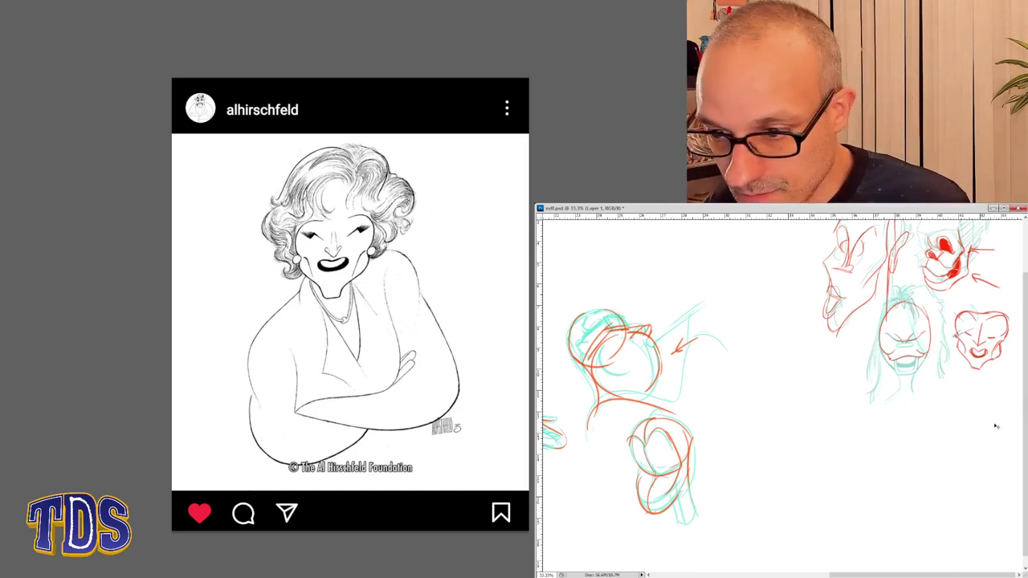
key("alt+[")
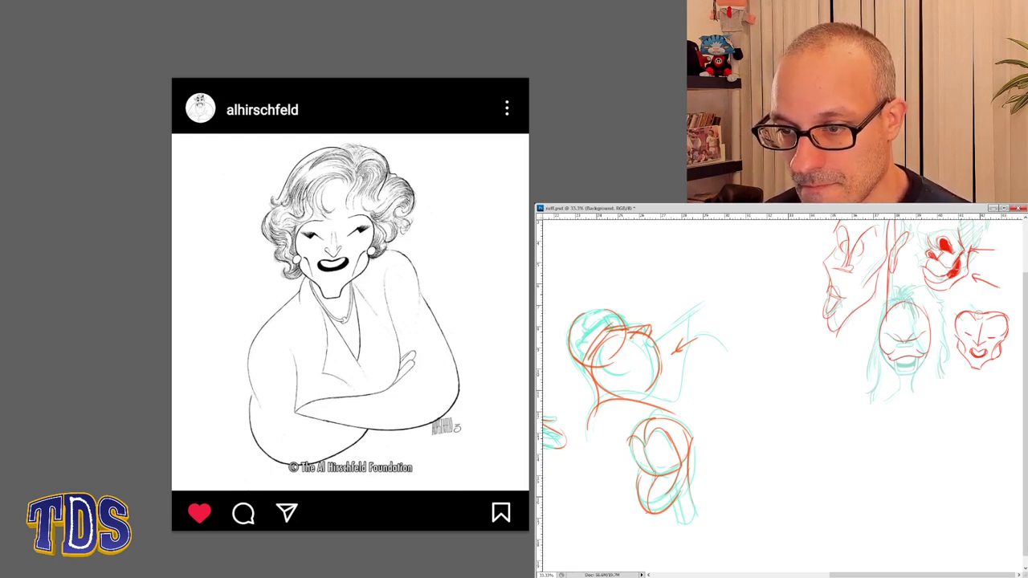
key("alt+bracketright")
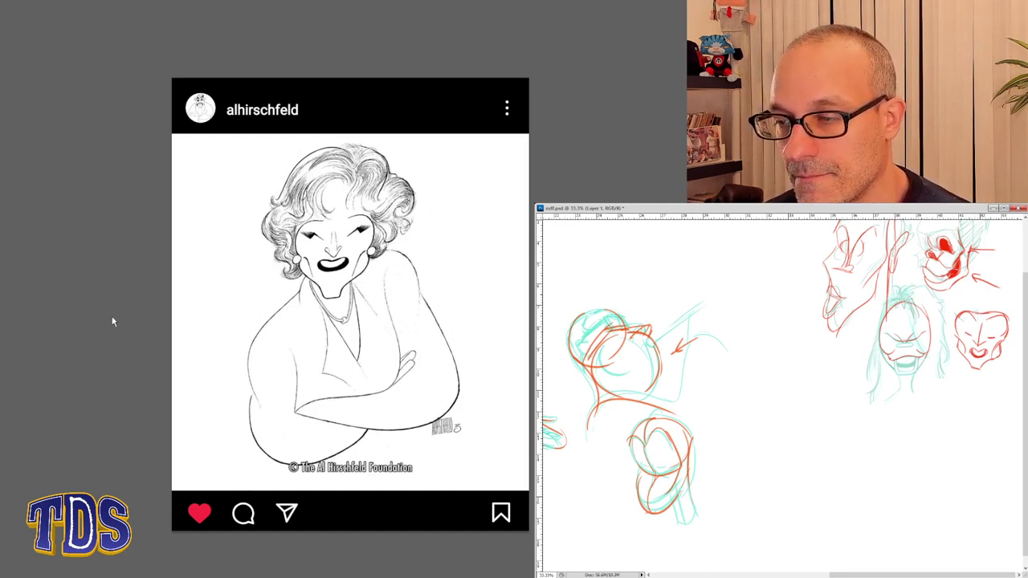
key("alt+bracketleft")
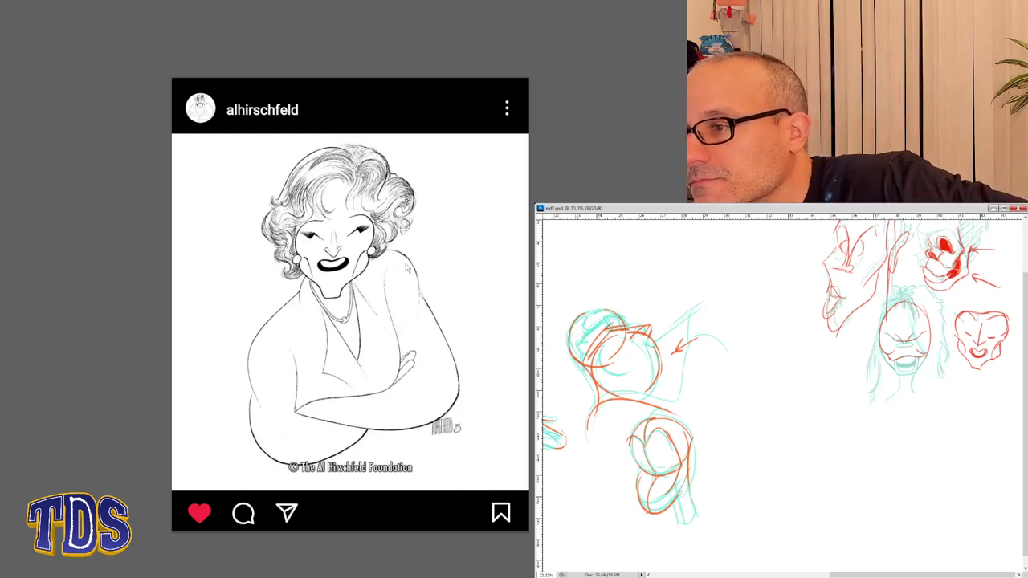
- Switch the reference to the man spinning a basketball and draw his skull curve, angular face block, slanted guide lines and open-mouthed jaw in red
key("ctrl+Tab")
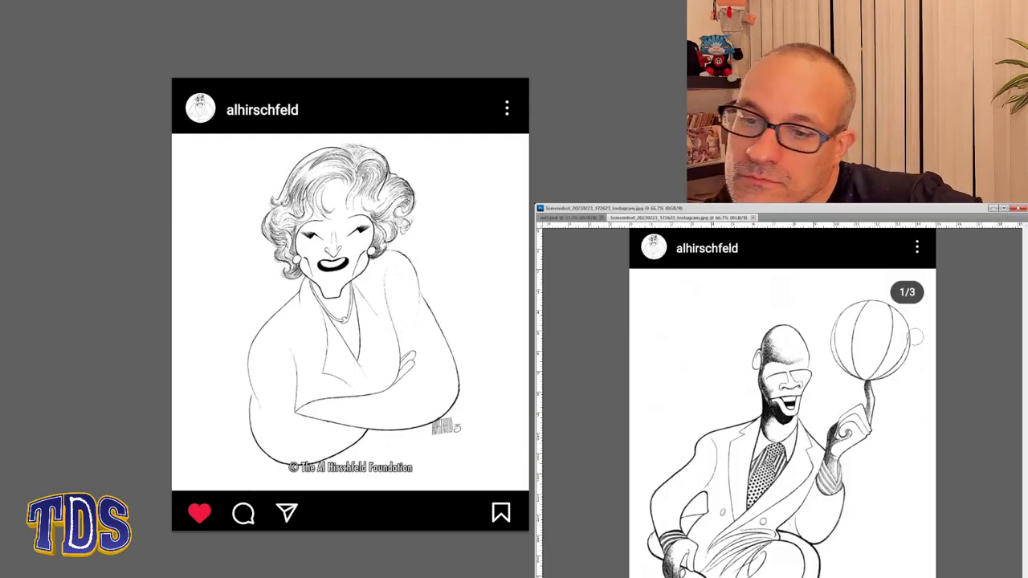
left_click(752, 217)
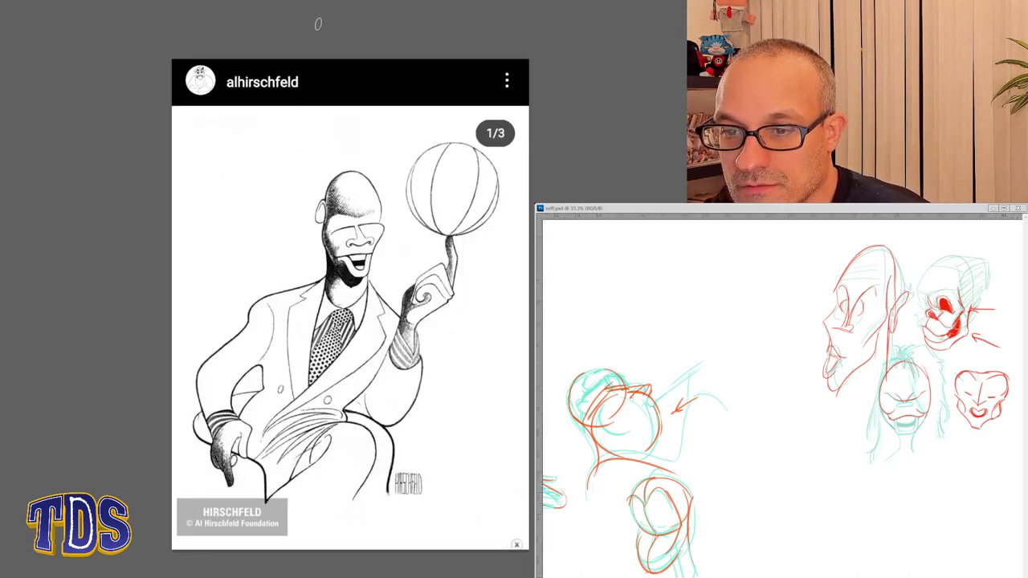
mouse_move(808, 449)
left_mouse_down()
mouse_move(829, 400)
mouse_move(861, 442)
left_mouse_up()
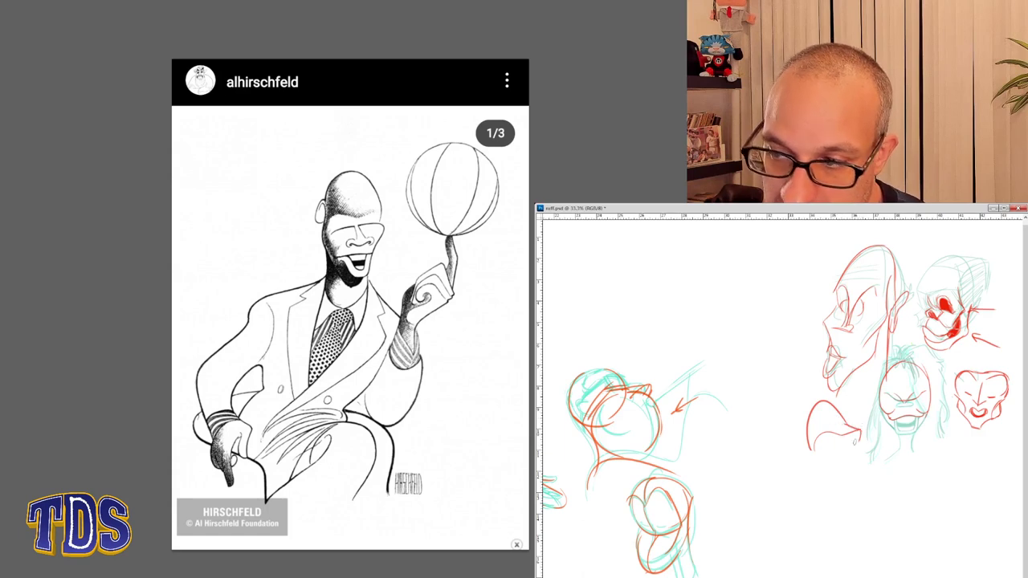
mouse_move(830, 457)
left_mouse_down()
mouse_move(849, 465)
mouse_move(871, 450)
mouse_move(867, 475)
mouse_move(868, 475)
left_mouse_up()
key("ctrl+z")
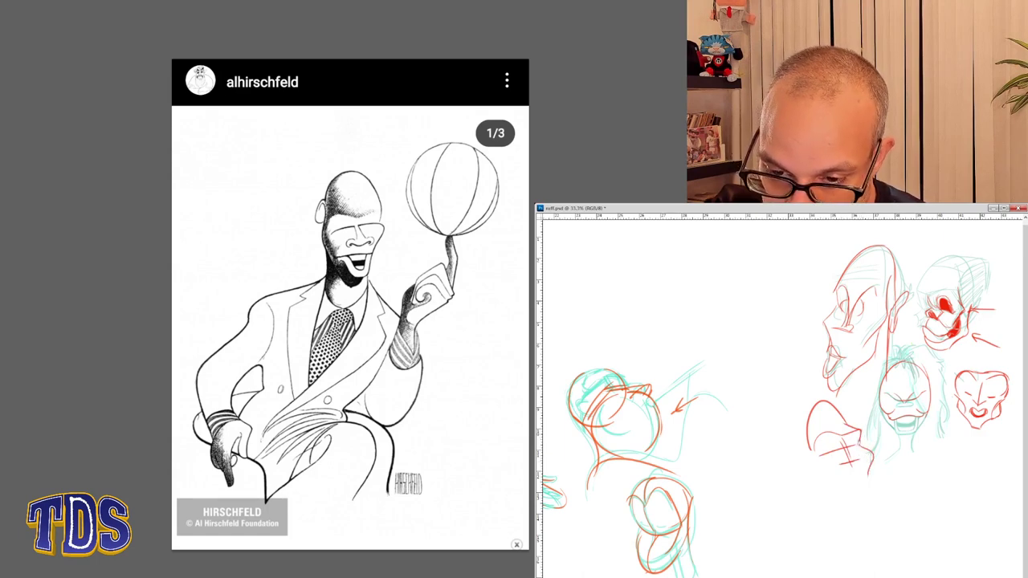
mouse_move(813, 435)
left_mouse_down()
mouse_move(815, 465)
mouse_move(839, 487)
mouse_move(872, 479)
mouse_move(857, 464)
left_mouse_up()
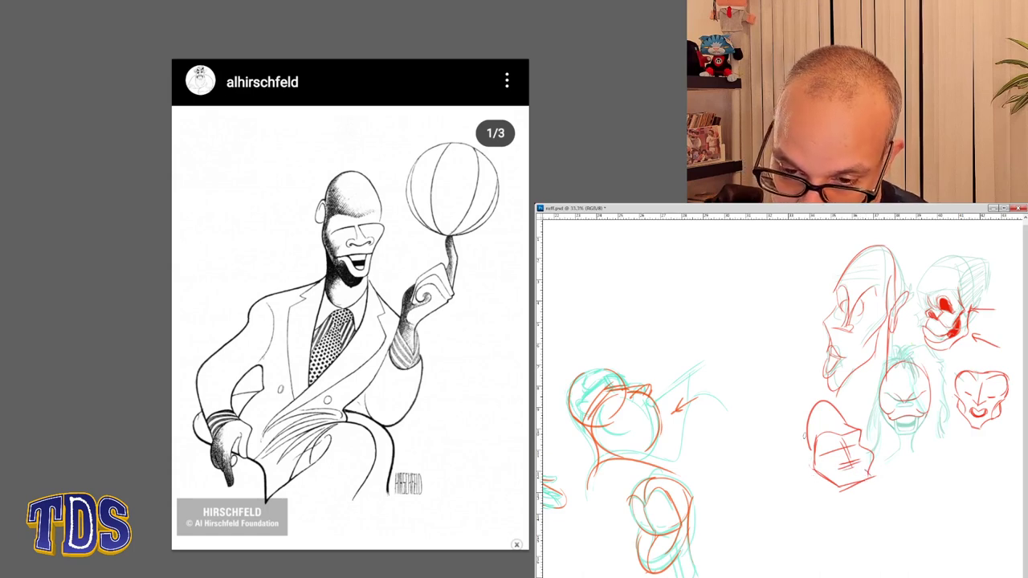
mouse_move(804, 435)
left_mouse_down()
mouse_move(813, 495)
mouse_move(808, 487)
mouse_move(827, 483)
mouse_move(854, 517)
mouse_move(857, 498)
mouse_move(842, 492)
mouse_move(854, 497)
mouse_move(861, 481)
mouse_move(856, 524)
left_mouse_up()
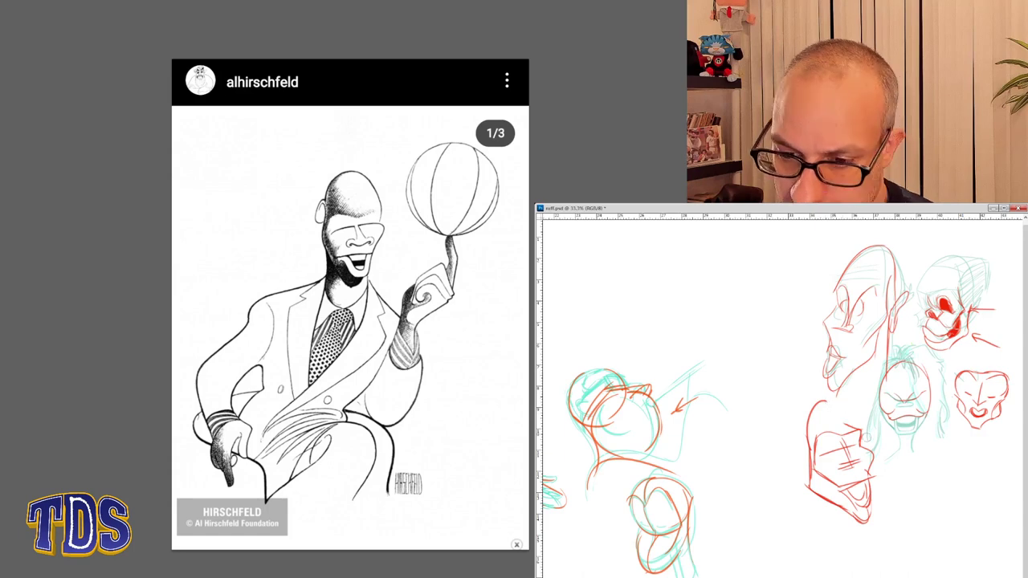
- Complete the basketball man's rounded cranium in a rotated view, and add his oval nose base and ear in red
key("r")
left_click_drag(866, 438, 805, 238)
left_click_drag(941, 319, 941, 318)
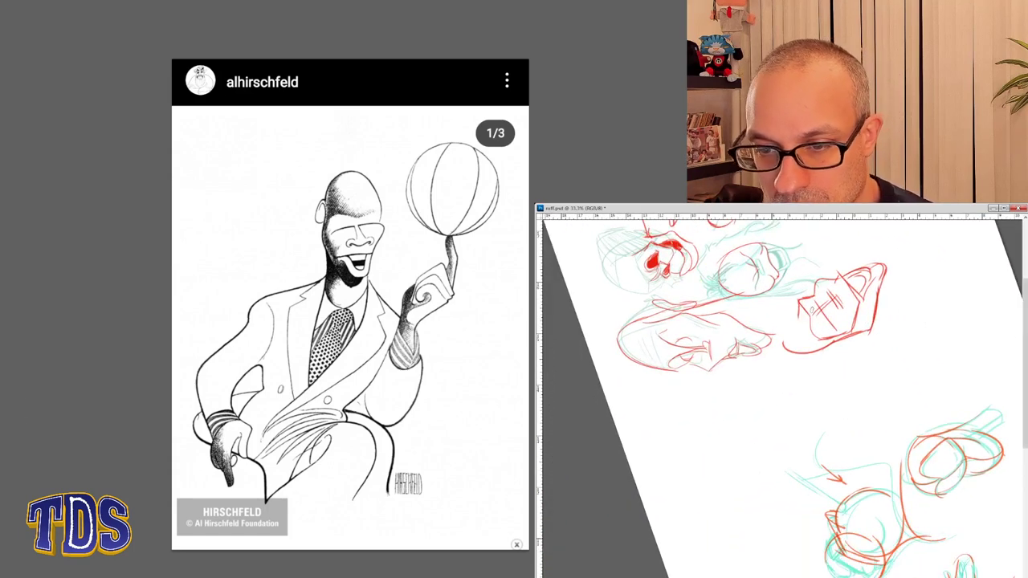
left_click_drag(799, 308, 789, 352)
key("ctrl+z")
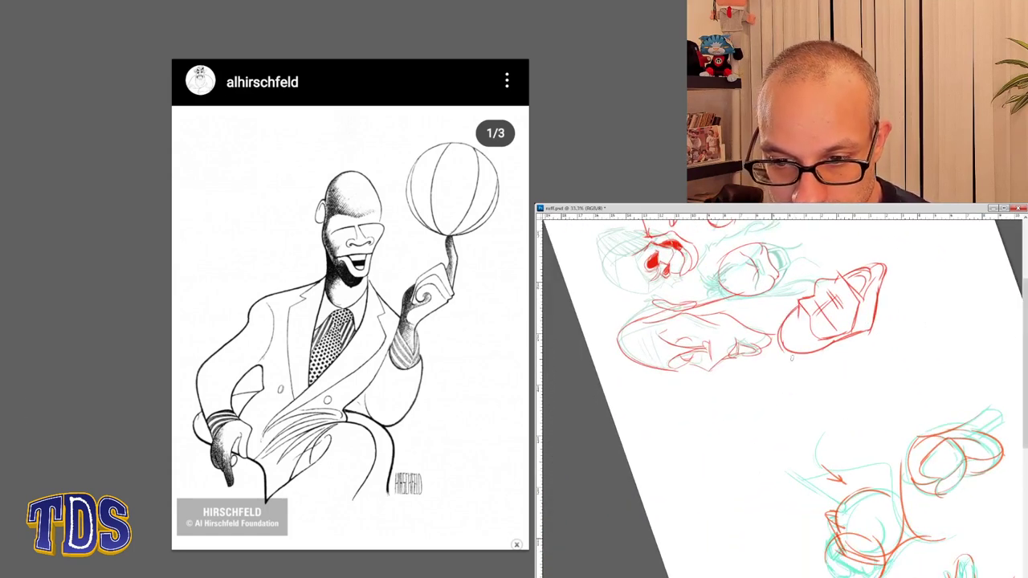
mouse_move(942, 338)
left_mouse_down()
mouse_move(899, 281)
mouse_move(851, 265)
mouse_move(740, 322)
mouse_move(802, 322)
mouse_move(857, 359)
mouse_move(873, 417)
mouse_move(862, 460)
mouse_move(776, 470)
left_mouse_up()
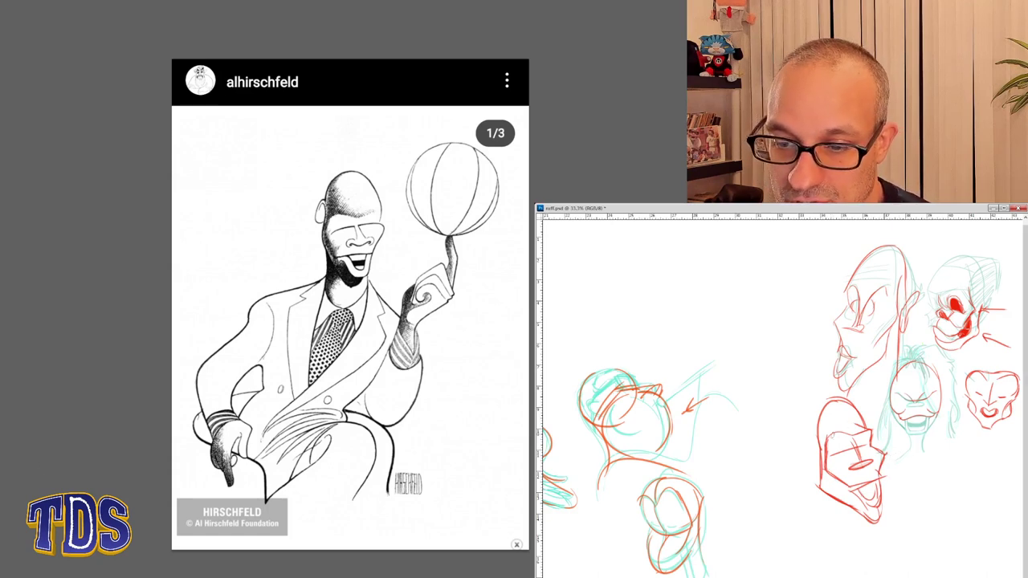
mouse_move(820, 435)
left_mouse_down()
mouse_move(809, 461)
mouse_move(829, 440)
mouse_move(818, 457)
left_mouse_up()
key("ctrl+z")
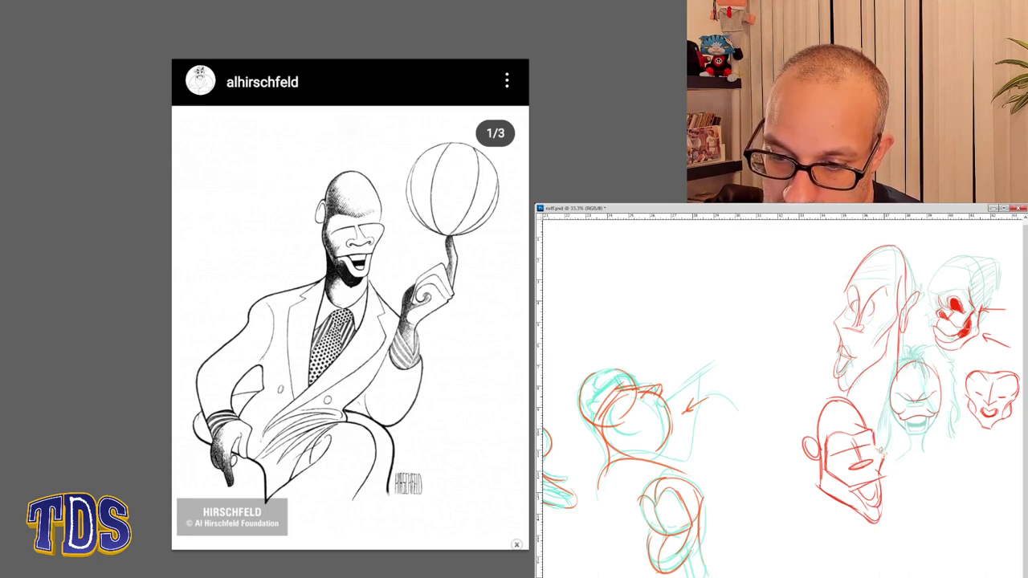
- Close the front of the basketball man's face with a short red stroke and save the document
left_click_drag(876, 447, 881, 466)
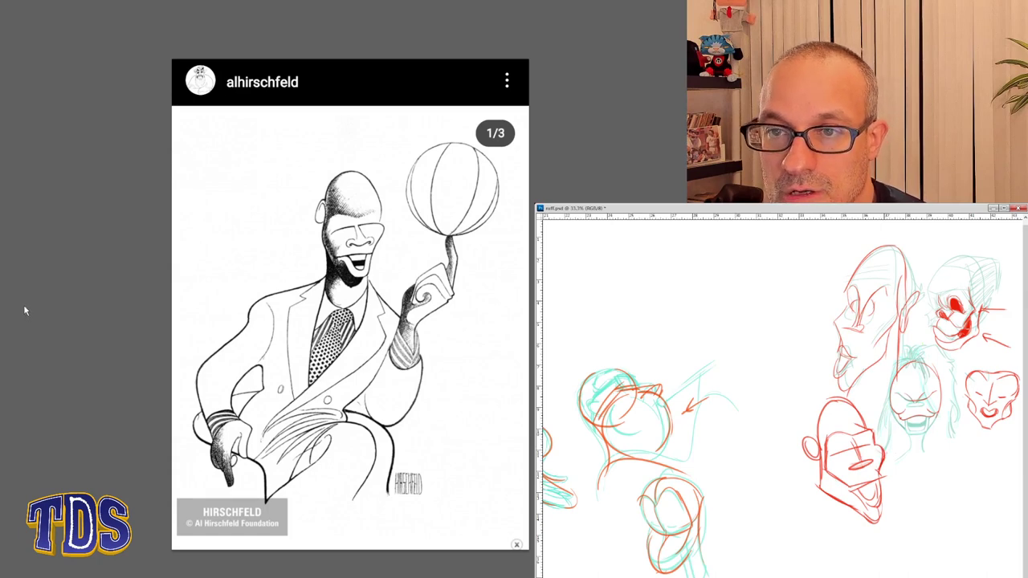
key("ctrl+r")
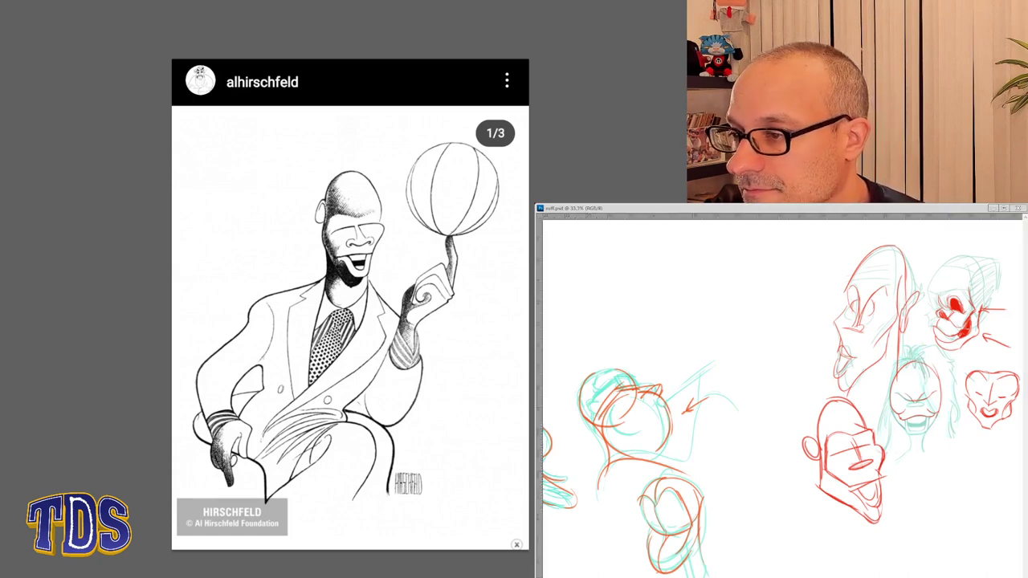
key("ctrl+r")
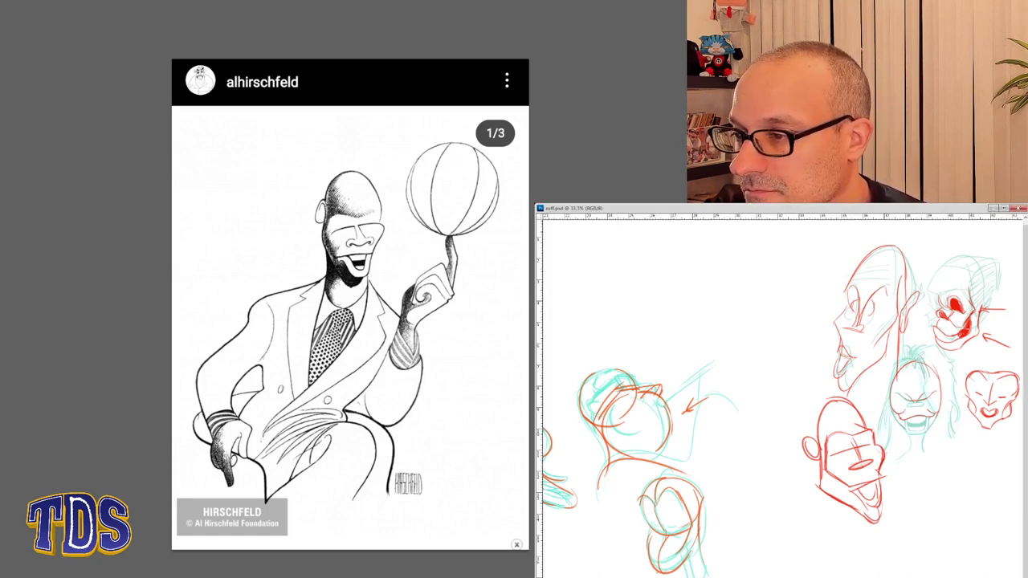
key("ctrl+r")
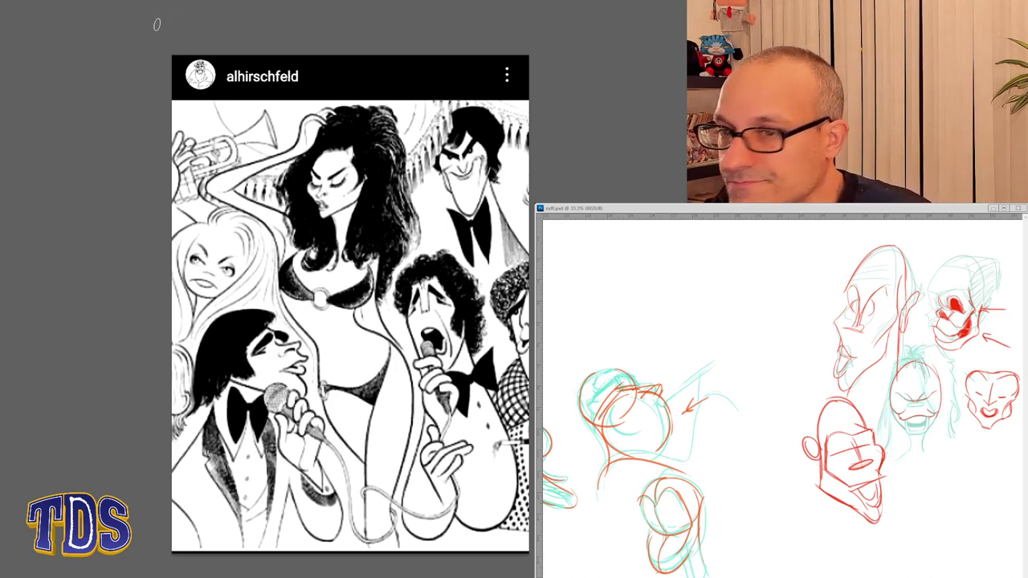
- Switch the reference to the caricature of the dark-haired dancer surrounded by singers and a smiling man
scroll(154, 24, "down", 1)
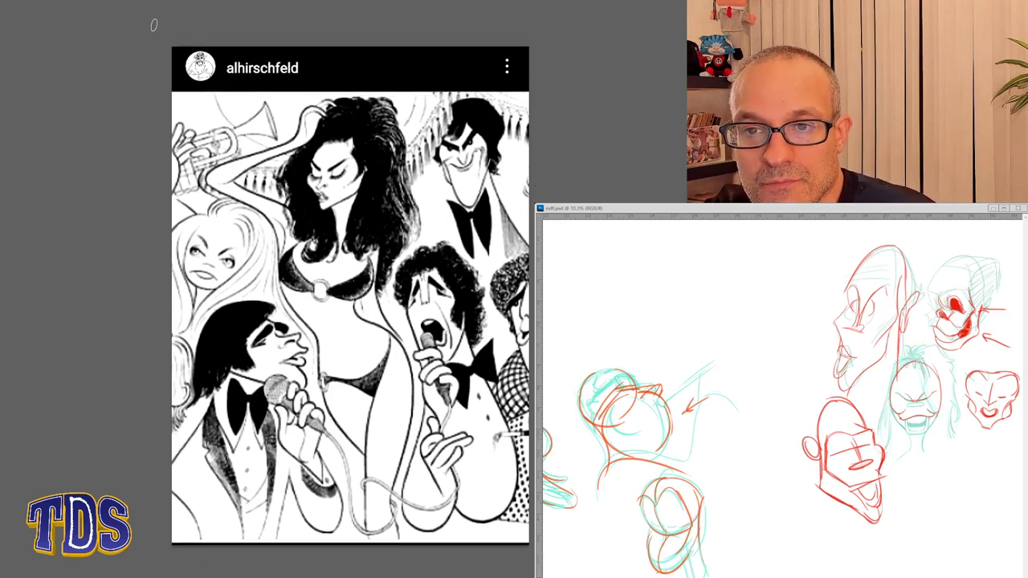
scroll(154, 25, "down", 1)
scroll(154, 24, "up", 2)
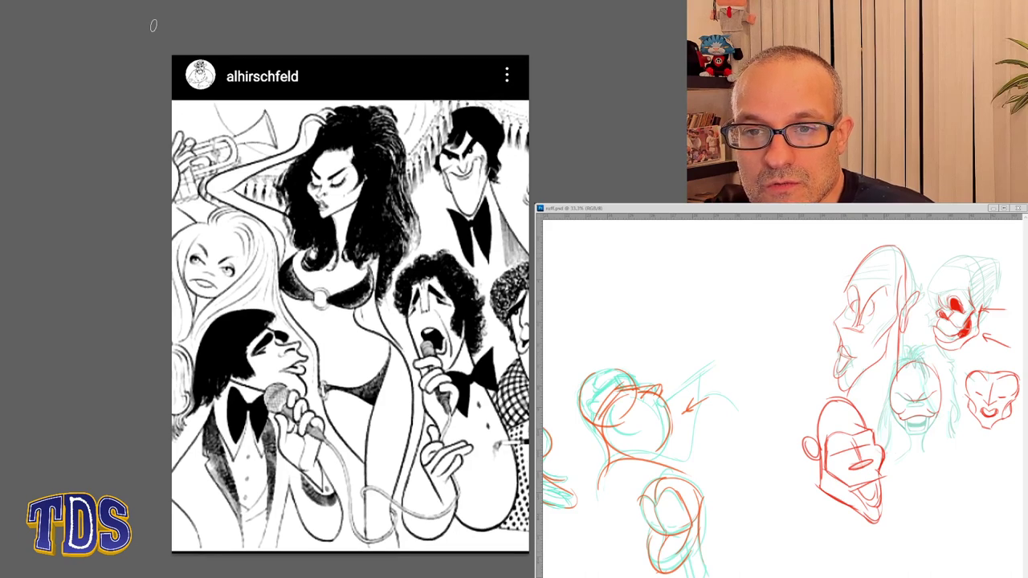
key("ctrl+Tab")
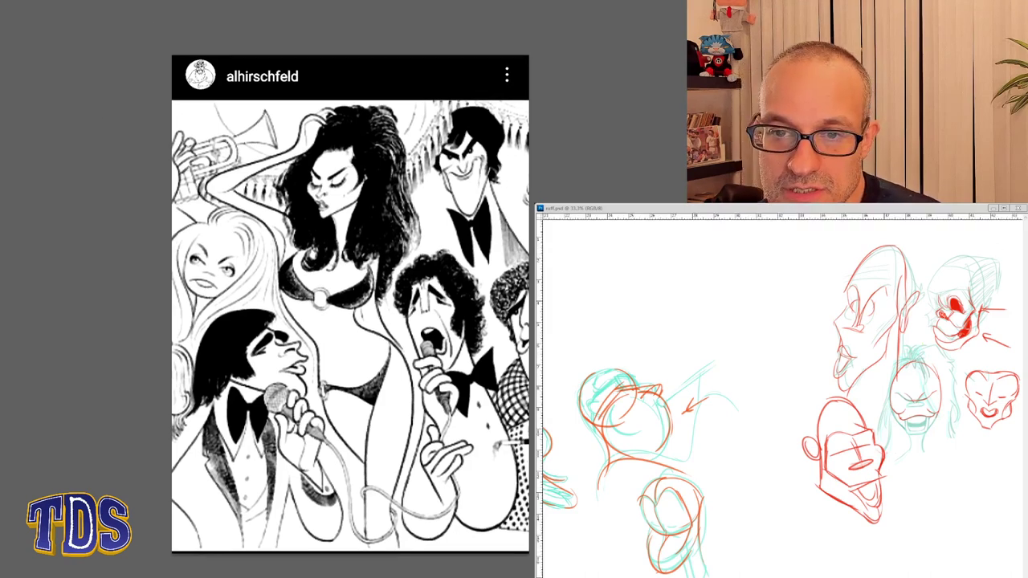
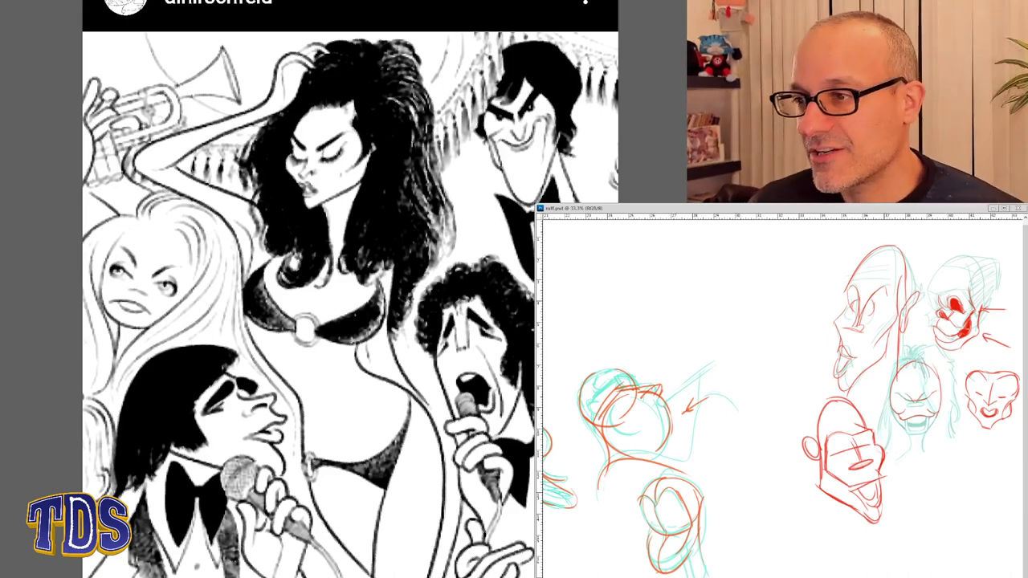
- Enlarge the group caricature reference and add a new layer to the sketch document
scroll(425, 342, "up", 2)
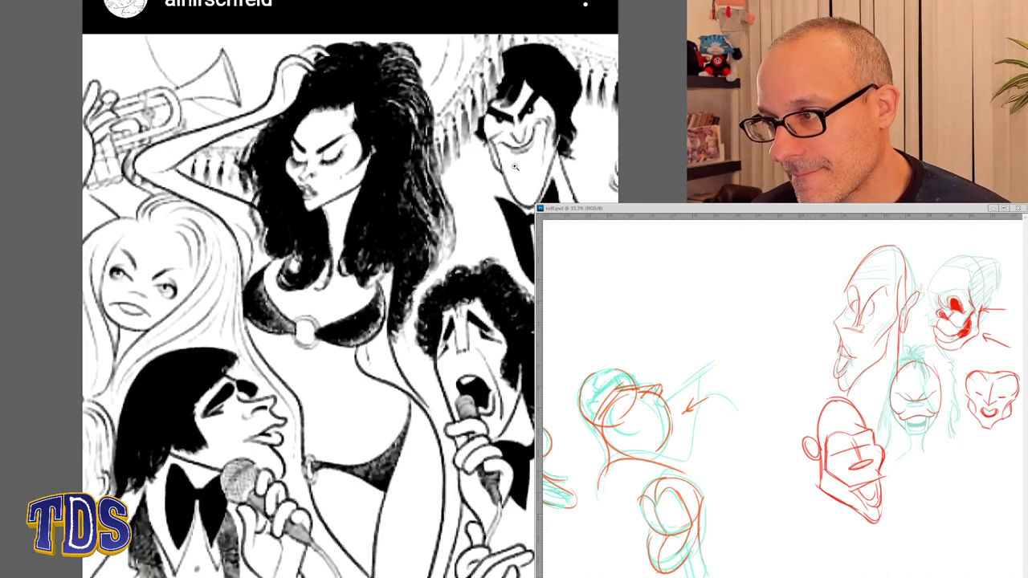
left_click(870, 341)
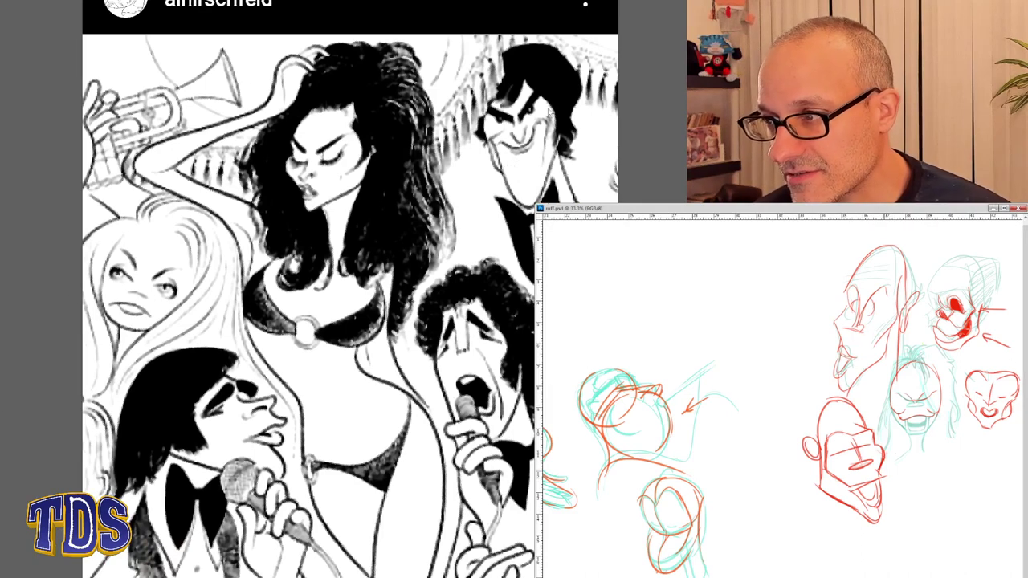
key("ctrl+shift+alt+n")
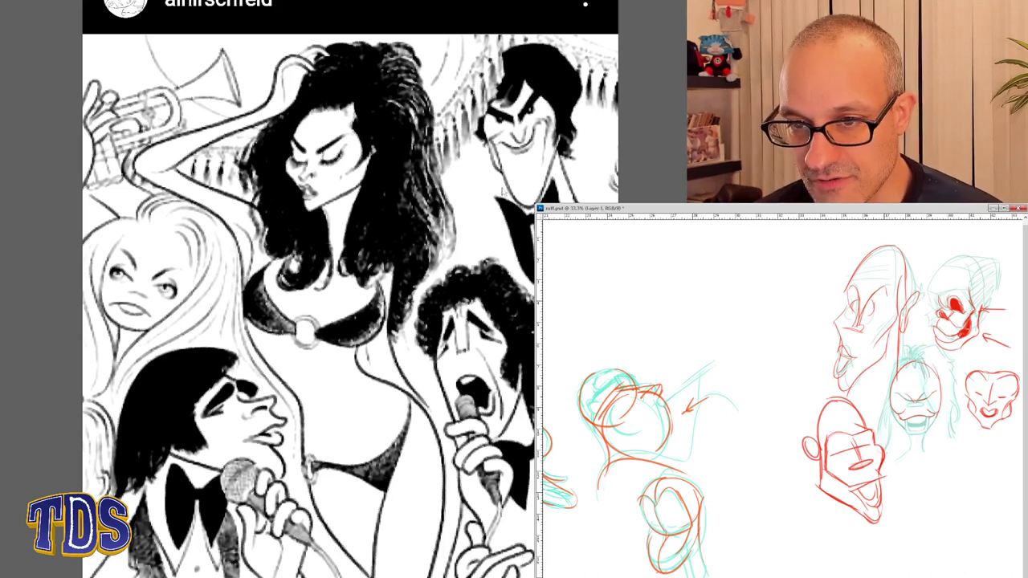
- Trace the smiling man's skull, brow, nose, grin and long chin in red directly over the reference
left_click(527, 57)
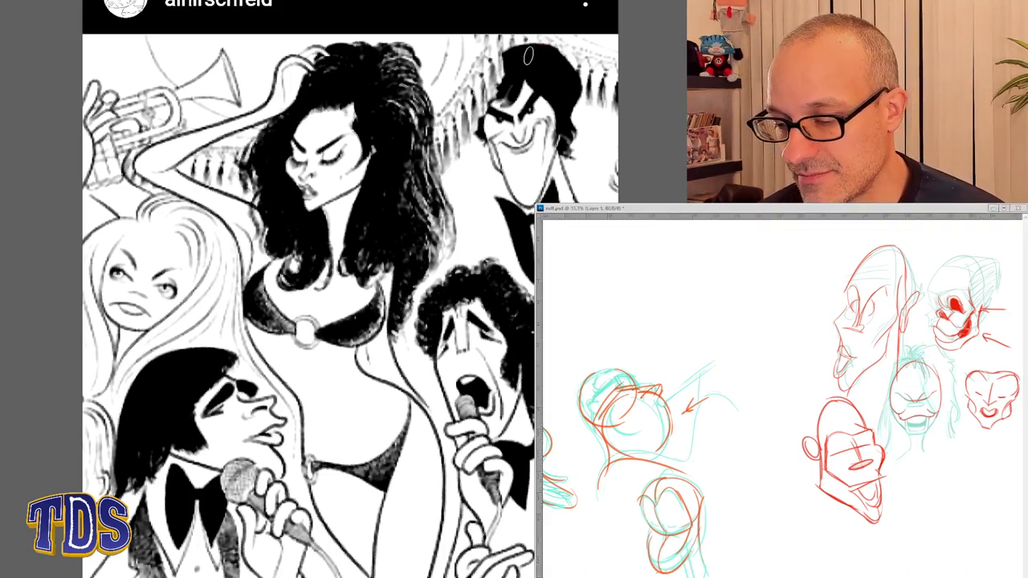
left_click_drag(483, 129, 546, 50)
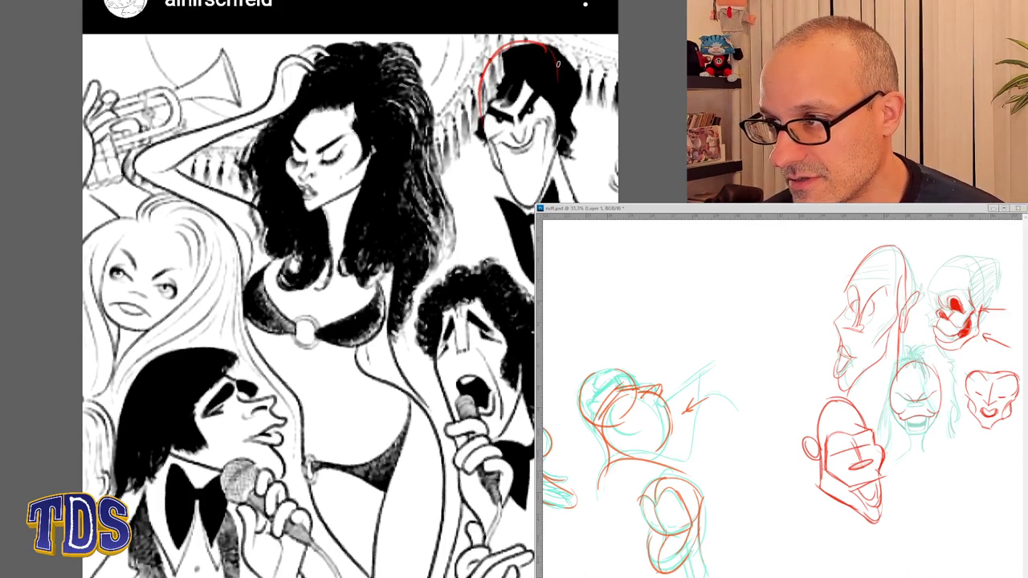
left_click_drag(558, 80, 517, 119)
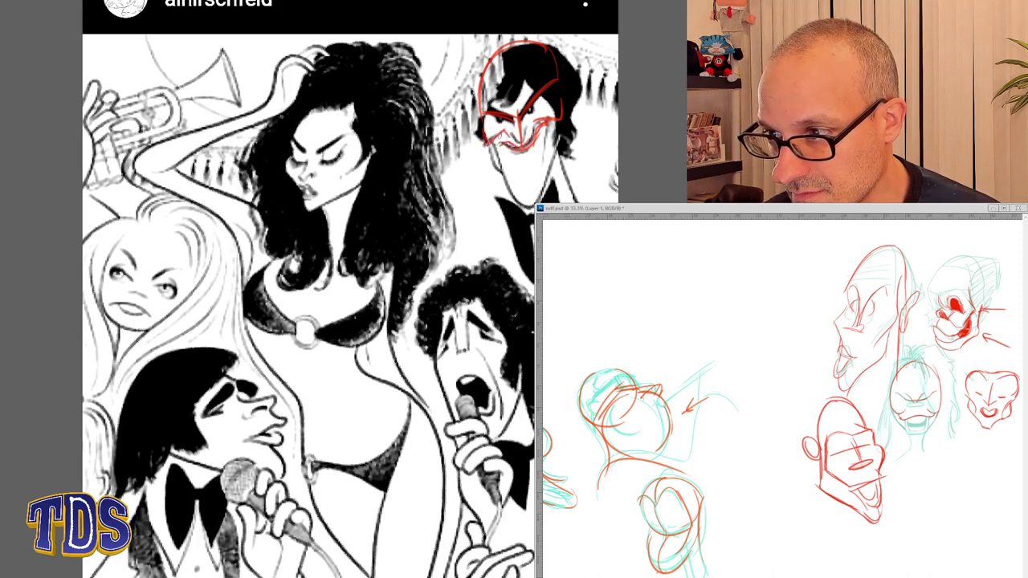
mouse_move(502, 145)
left_mouse_down()
mouse_move(518, 207)
mouse_move(552, 173)
left_mouse_up()
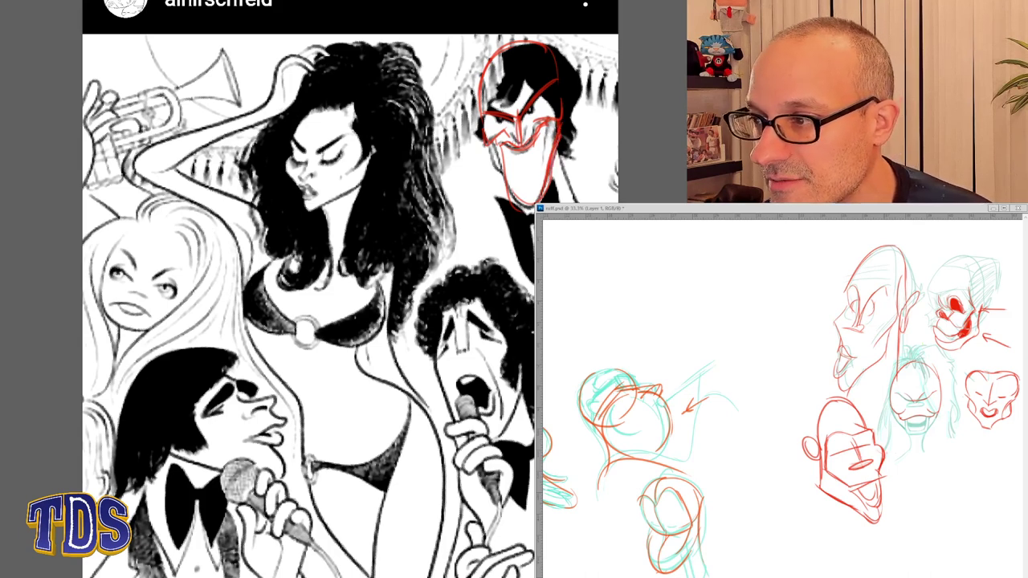
- Sketch the smiling man's rounded skull, angled brow and cheek wedge in red beside the other heads
left_click(779, 270)
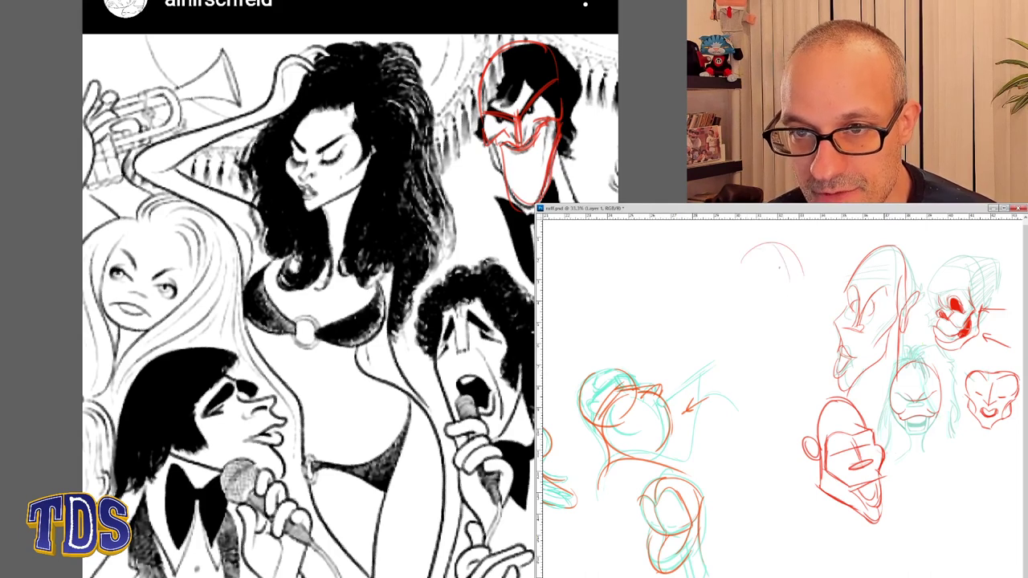
left_click_drag(743, 247, 732, 302)
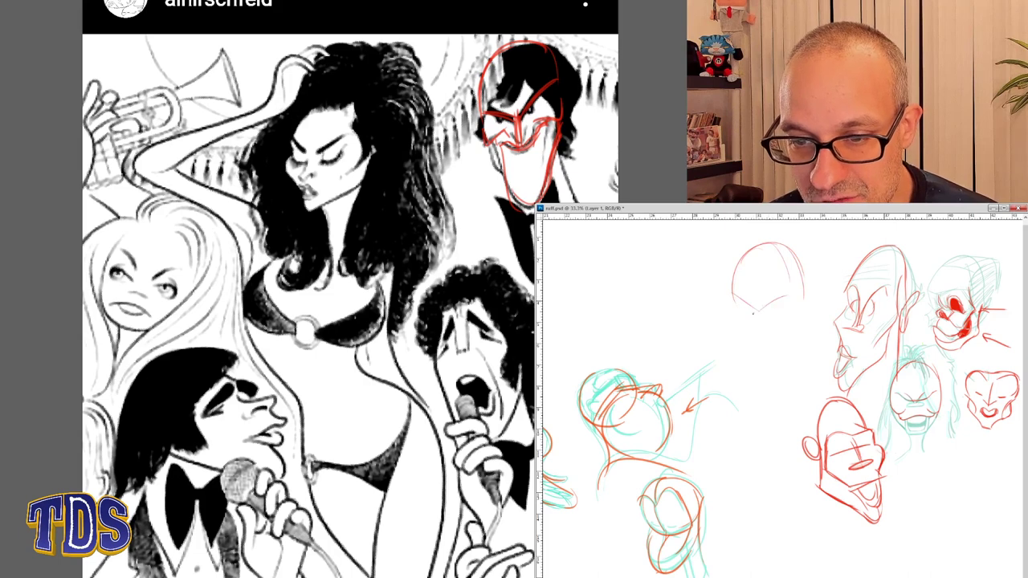
left_click_drag(753, 310, 787, 295)
mouse_move(790, 253)
left_mouse_down()
mouse_move(806, 308)
mouse_move(801, 329)
mouse_move(758, 343)
left_mouse_up()
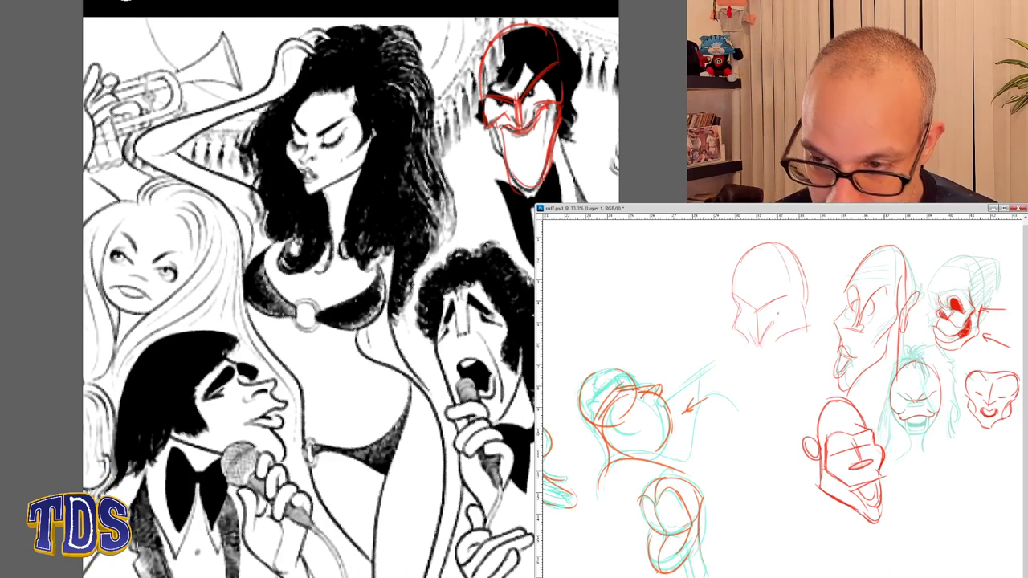
- Undo the red tracing over the smiling man in the reference
left_click(632, 50)
scroll(633, 51, "up", 1)
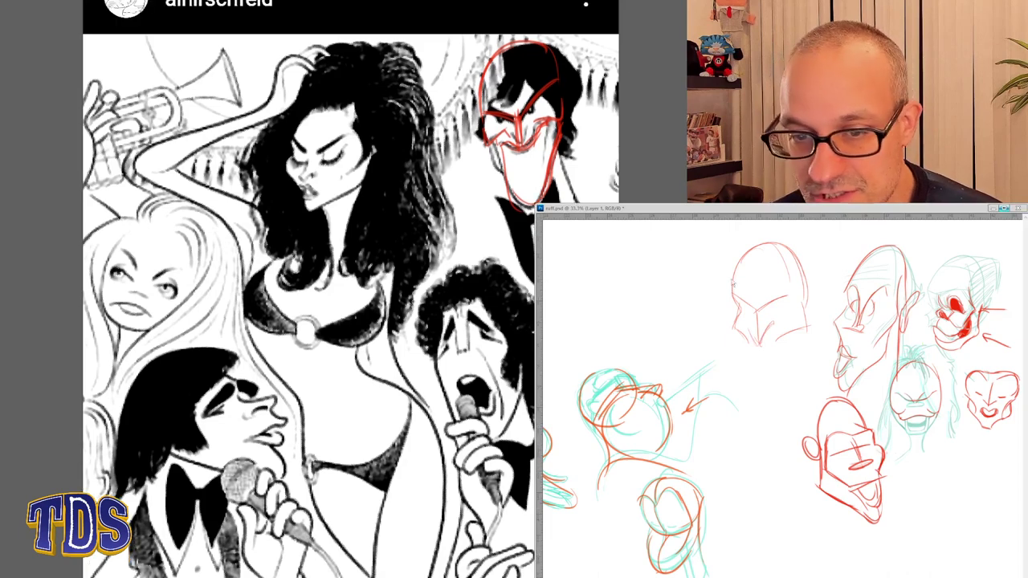
key("ctrl+z")
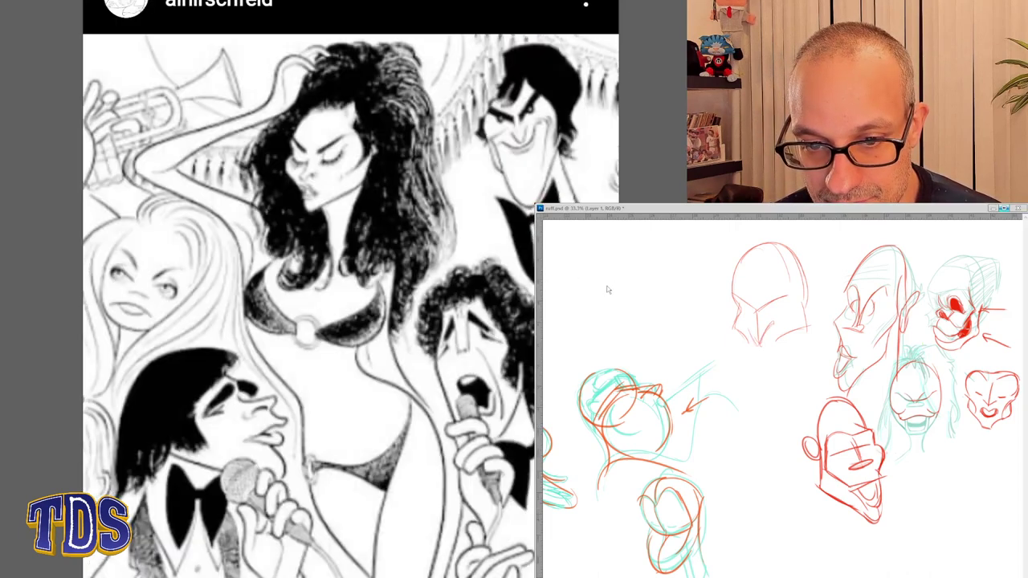
- Add the smiling man's eyes, nose, wide grin, long pointed chin, jaw and swept hairline in red
left_click(845, 209)
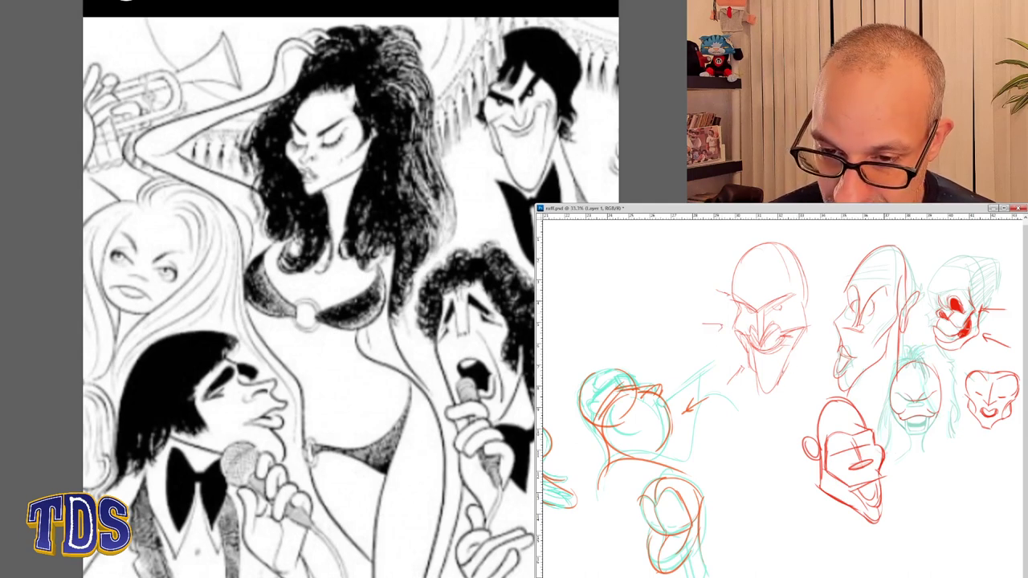
left_click_drag(784, 373, 800, 343)
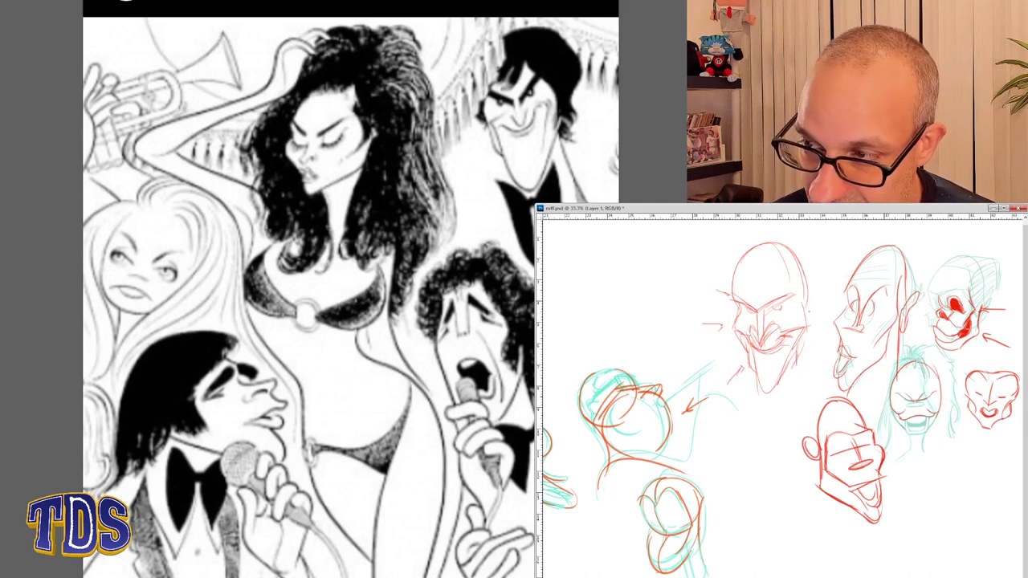
mouse_move(806, 306)
left_mouse_down()
mouse_move(753, 234)
mouse_move(747, 285)
left_mouse_up()
left_click_drag(750, 265, 732, 288)
mouse_move(796, 232)
left_mouse_down()
mouse_move(820, 277)
mouse_move(811, 299)
left_mouse_up()
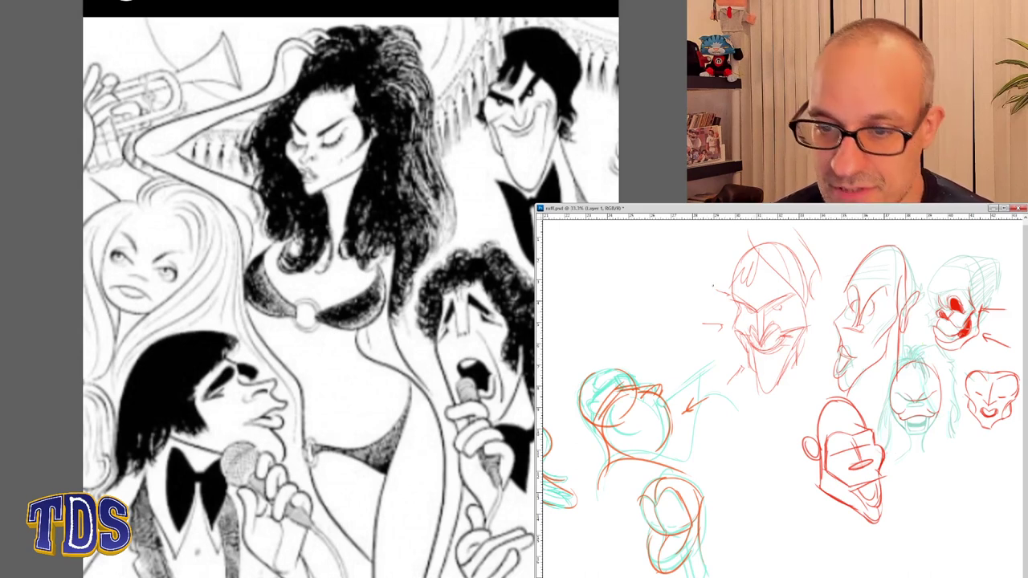
- Draw the smiling man's back hair, neck, collar and the outer hair volume around his skull in red
mouse_move(817, 267)
left_mouse_down()
mouse_move(827, 315)
mouse_move(804, 342)
mouse_move(823, 400)
left_mouse_up()
left_click_drag(805, 347, 823, 401)
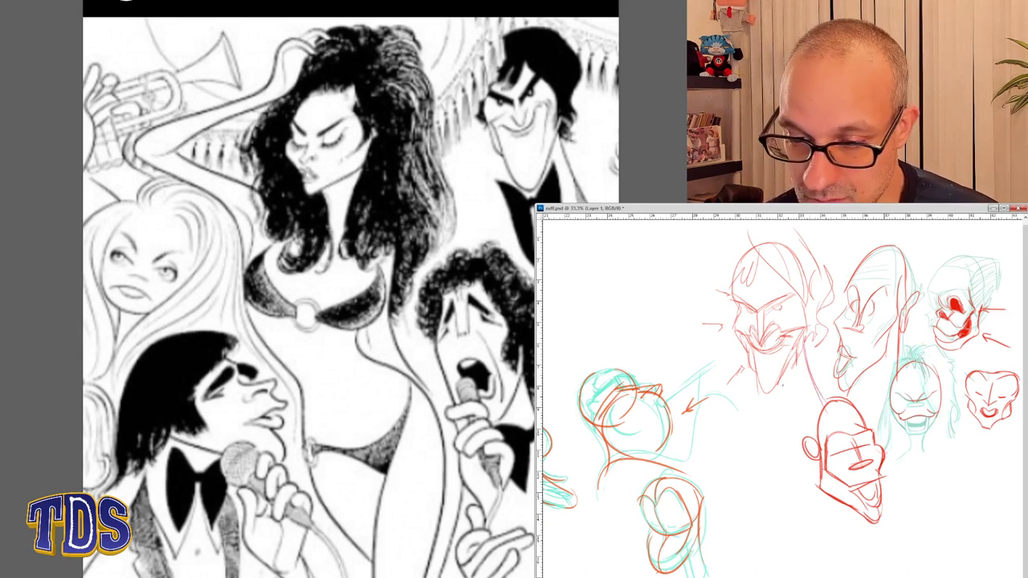
left_click_drag(789, 360, 779, 428)
mouse_move(777, 394)
left_mouse_down()
mouse_move(754, 431)
mouse_move(759, 424)
left_mouse_up()
left_click_drag(724, 306, 732, 319)
left_click_drag(733, 249, 723, 307)
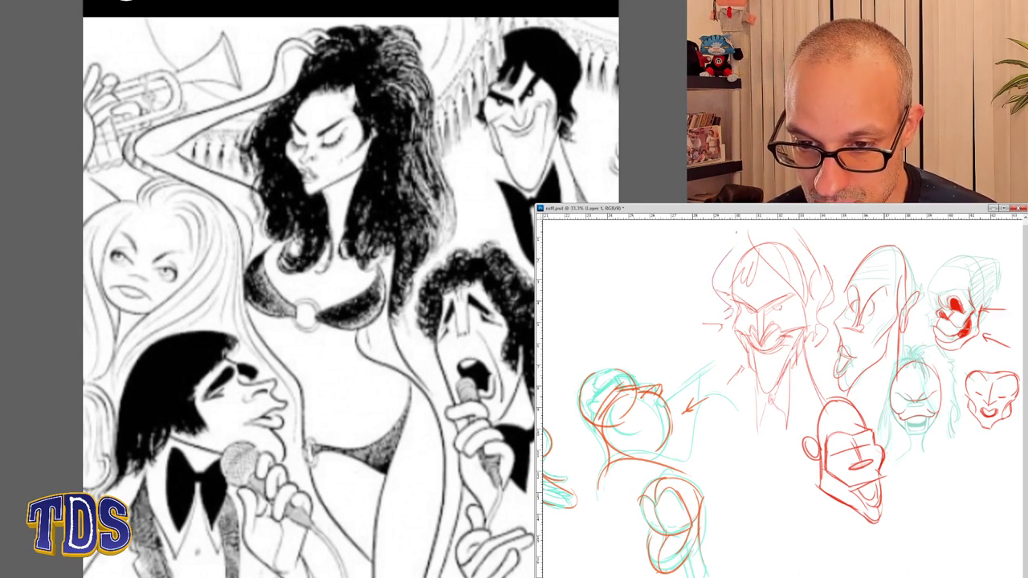
left_click_drag(752, 232, 748, 250)
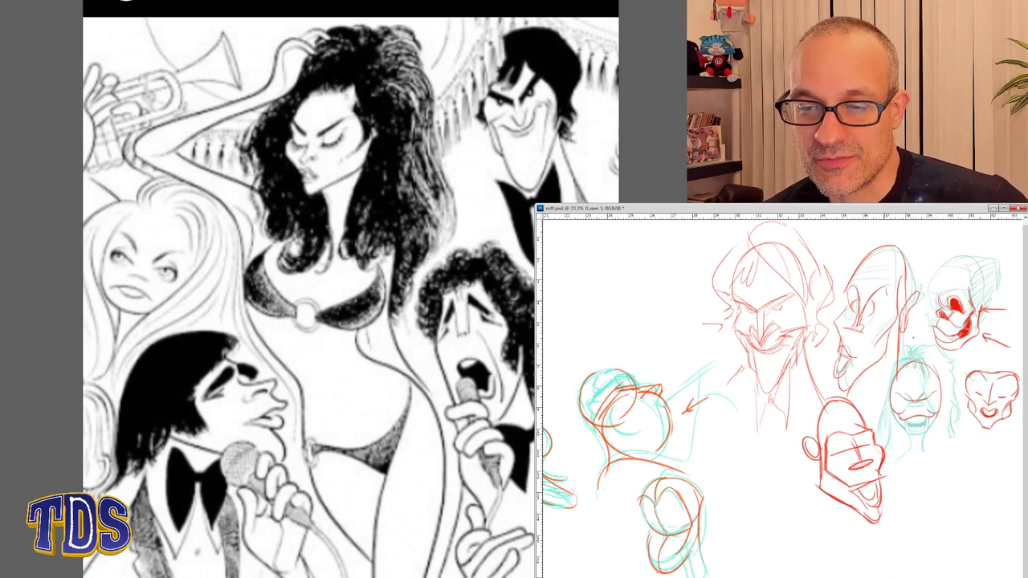
left_click_drag(684, 262, 717, 279)
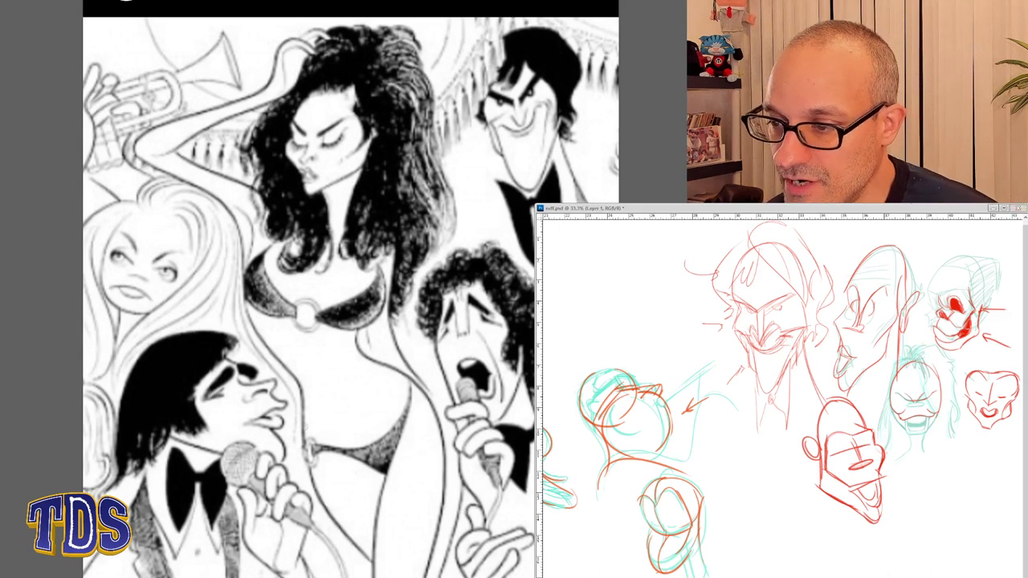
- Flatten the document and sketch the microphone singer's round skull in red on a new layer in empty canvas
scroll(313, 424, "up", 2)
left_click(740, 438)
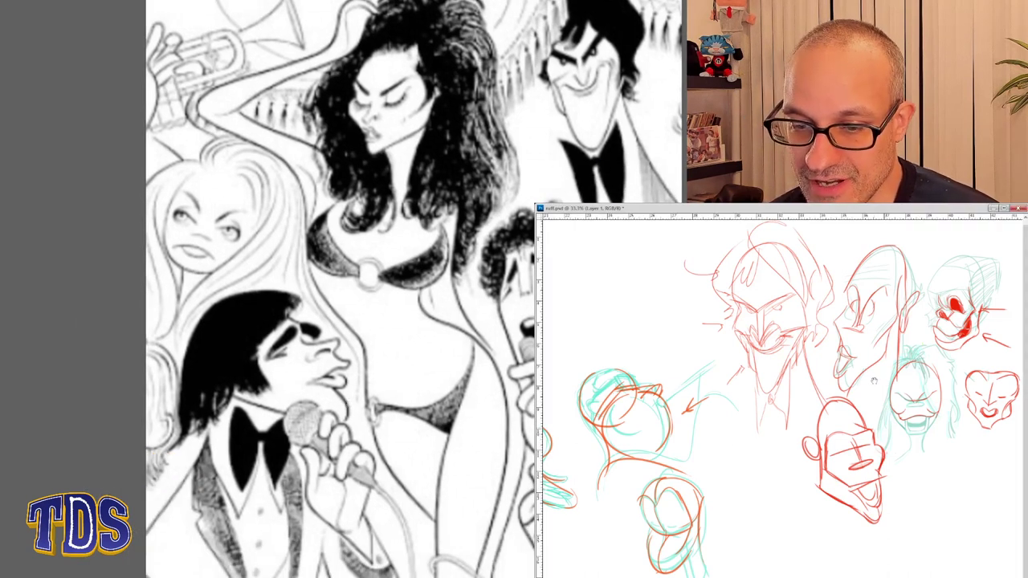
left_click_drag(874, 381, 909, 358)
left_click_drag(852, 404, 992, 330)
left_click_drag(839, 341, 950, 340)
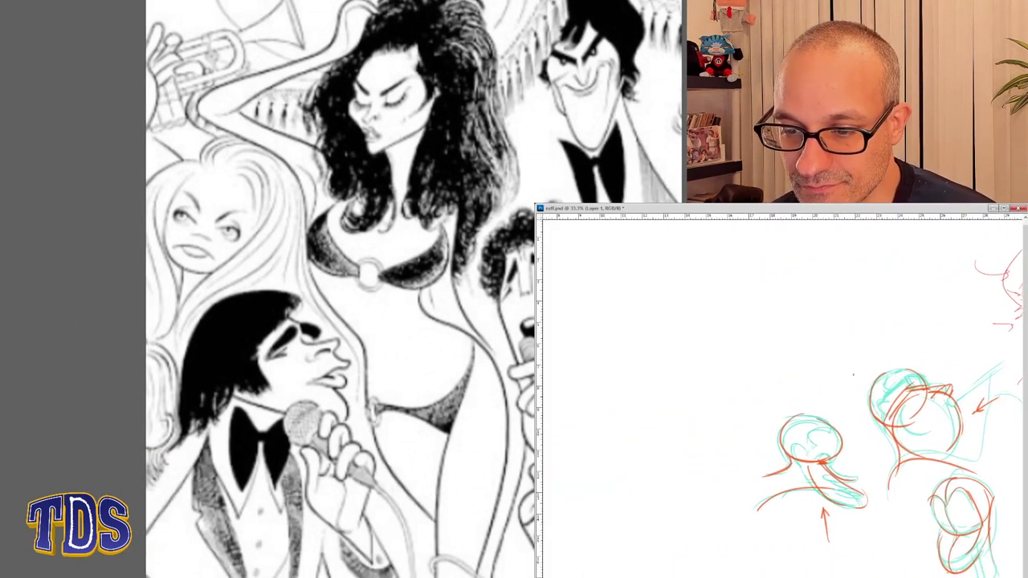
left_click(809, 386, "ctrl")
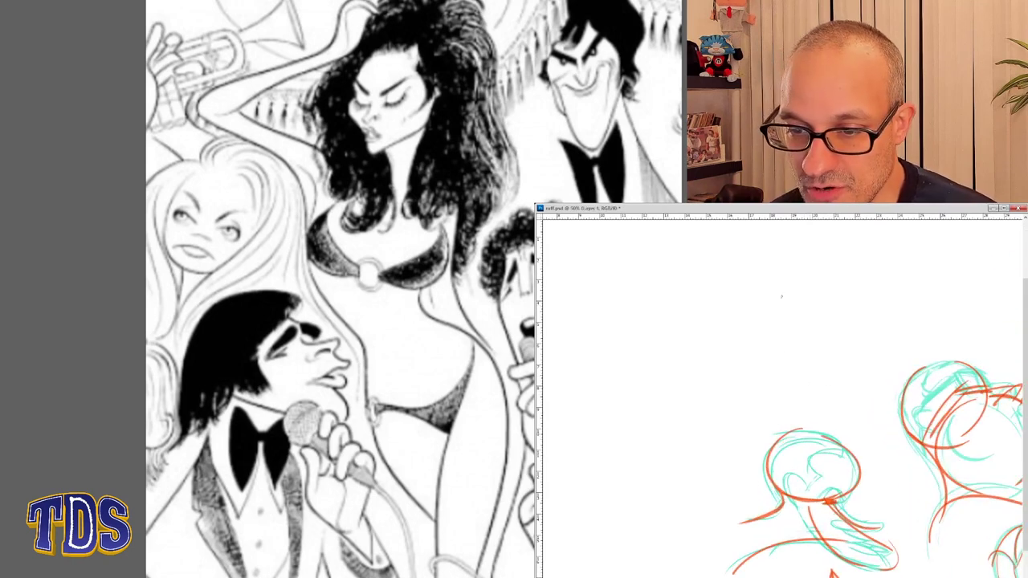
left_click_drag(802, 289, 711, 358)
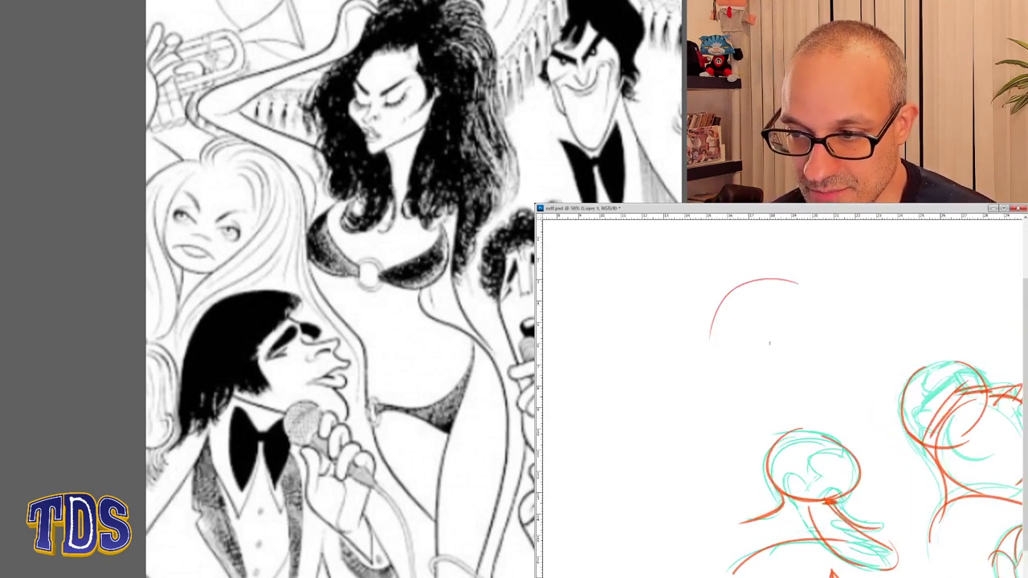
left_click_drag(712, 320, 792, 329)
left_click_drag(759, 284, 753, 355)
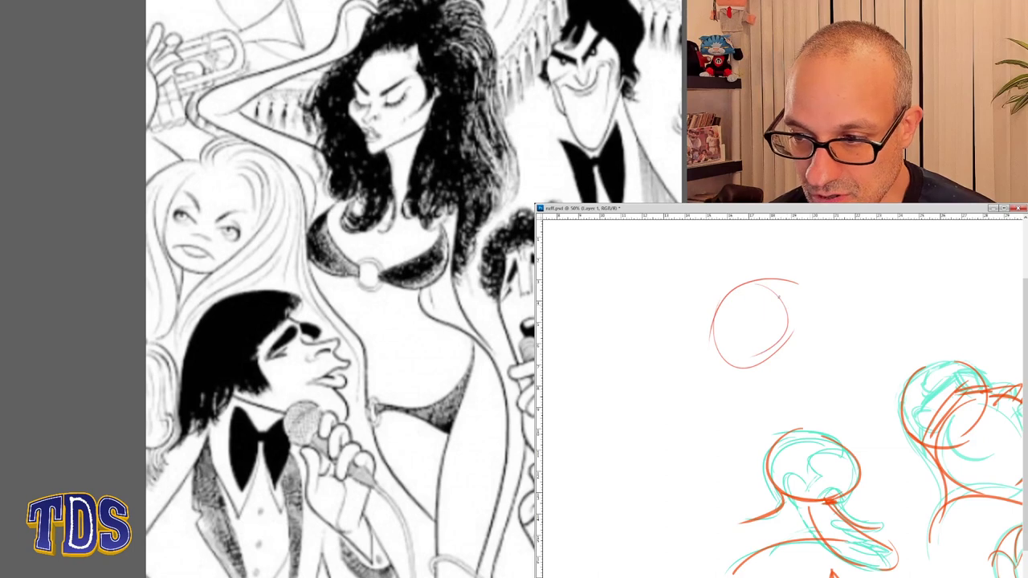
- Draw the singer's slanted guide line, back of the head, upturned face wedge, jaw and neck in red
left_click_drag(799, 283, 700, 394)
left_click_drag(720, 307, 707, 385)
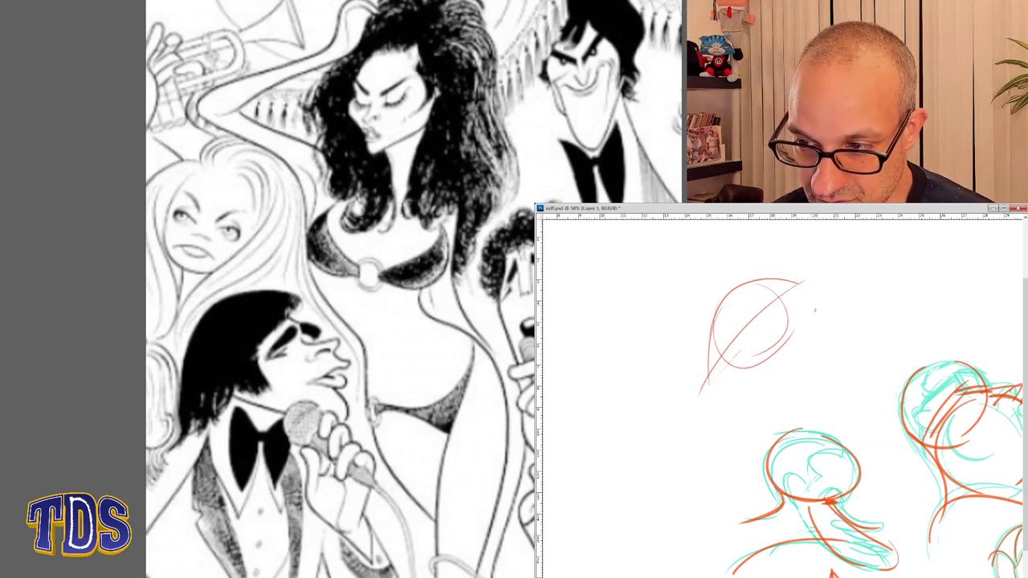
mouse_move(764, 296)
left_mouse_down()
mouse_move(777, 341)
mouse_move(807, 318)
mouse_move(830, 372)
mouse_move(735, 368)
left_mouse_up()
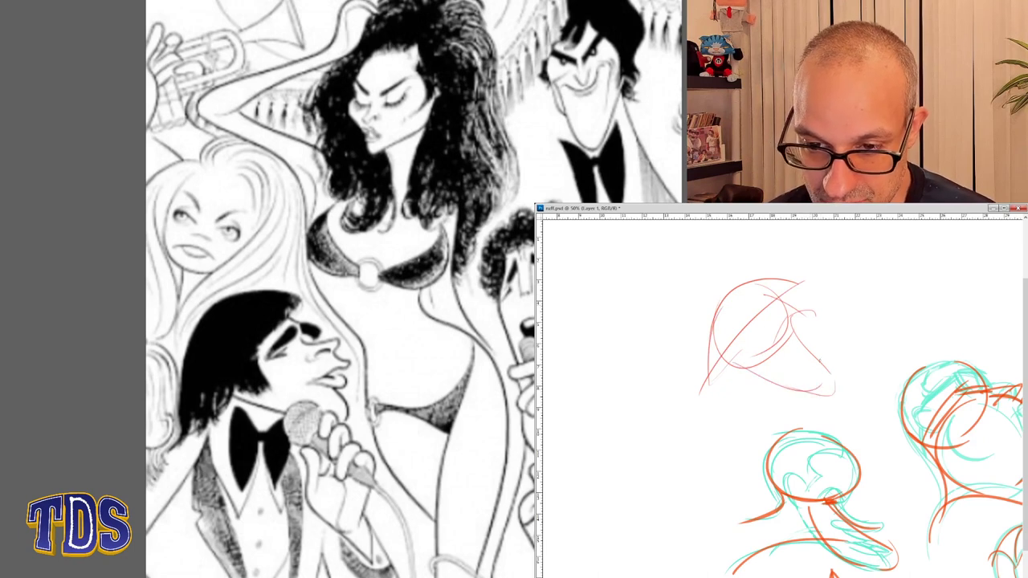
left_click_drag(791, 389, 801, 431)
left_click_drag(735, 351, 707, 454)
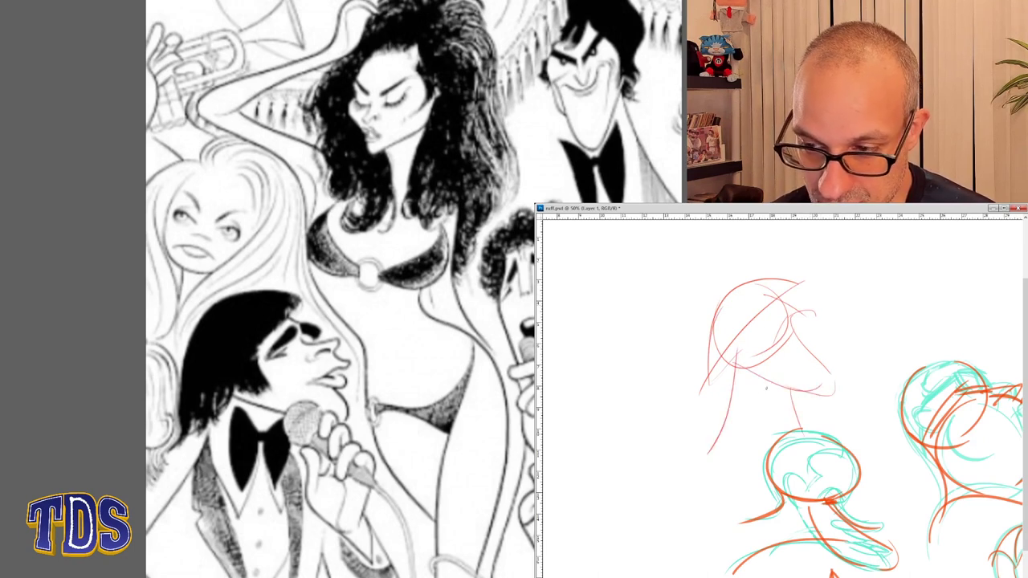
- Add the singer's bow tie, nose and eye details to the freehand red sketch
mouse_move(773, 428)
left_mouse_down()
mouse_move(748, 379)
mouse_move(753, 445)
mouse_move(773, 408)
left_mouse_up()
left_click_drag(774, 401, 792, 451)
mouse_move(793, 416)
left_mouse_down()
mouse_move(760, 422)
mouse_move(789, 394)
left_mouse_up()
mouse_move(805, 315)
left_mouse_down()
mouse_move(813, 336)
mouse_move(824, 328)
mouse_move(791, 346)
mouse_move(825, 330)
left_mouse_up()
mouse_move(753, 327)
left_mouse_down()
mouse_move(790, 300)
mouse_move(799, 319)
mouse_move(779, 326)
left_mouse_up()
left_click_drag(766, 339, 775, 333)
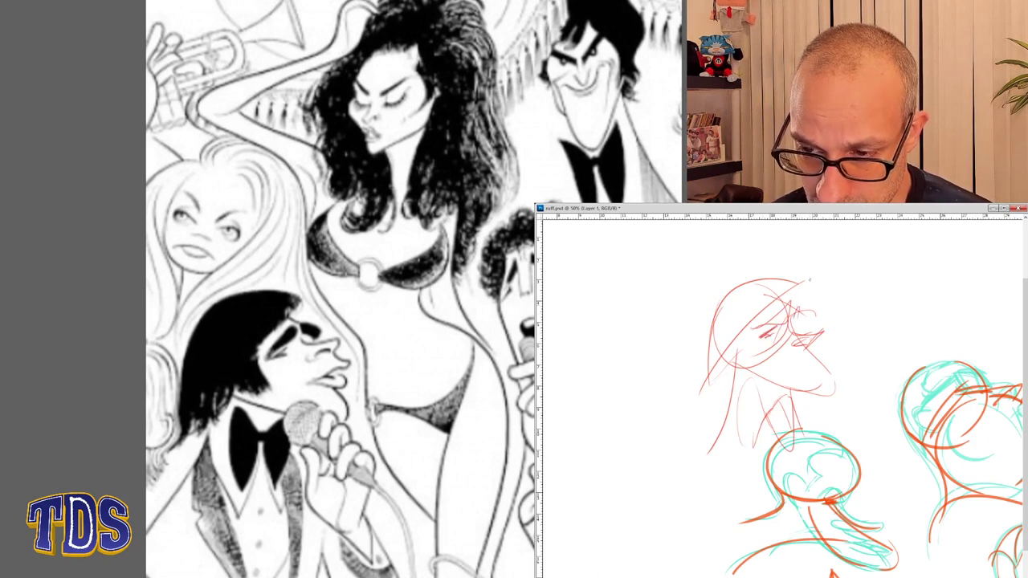
- Draw the singer's slanted hairline, hanging back hair and bow tie knot in red
left_click_drag(808, 281, 753, 323)
mouse_move(787, 281)
left_mouse_down()
mouse_move(803, 278)
mouse_move(739, 299)
mouse_move(737, 352)
mouse_move(759, 348)
mouse_move(688, 395)
left_mouse_up()
mouse_move(707, 348)
left_mouse_down()
mouse_move(685, 394)
mouse_move(697, 456)
left_mouse_up()
left_click_drag(767, 381, 737, 448)
left_click_drag(773, 400, 742, 447)
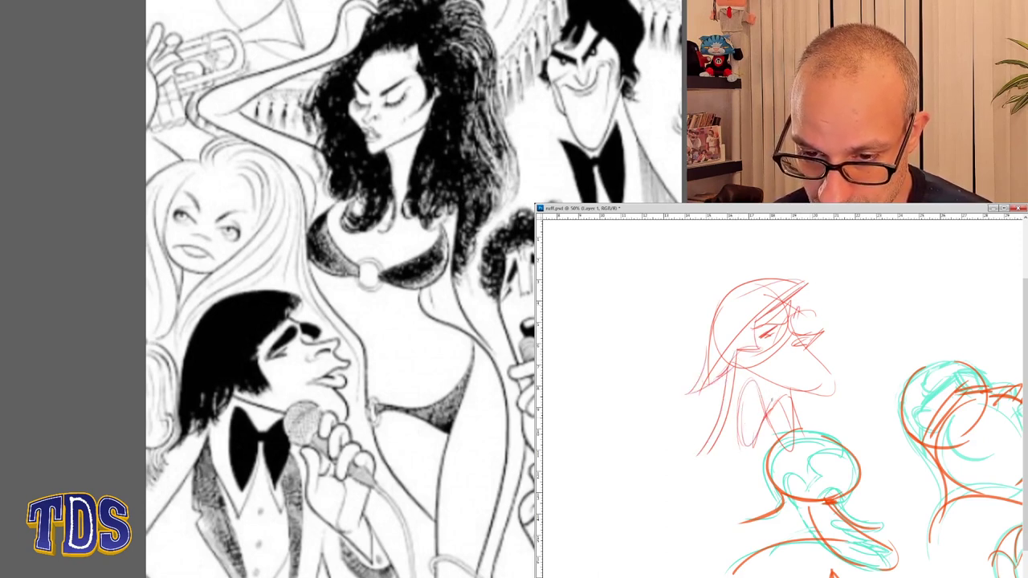
left_click_drag(772, 411, 770, 423)
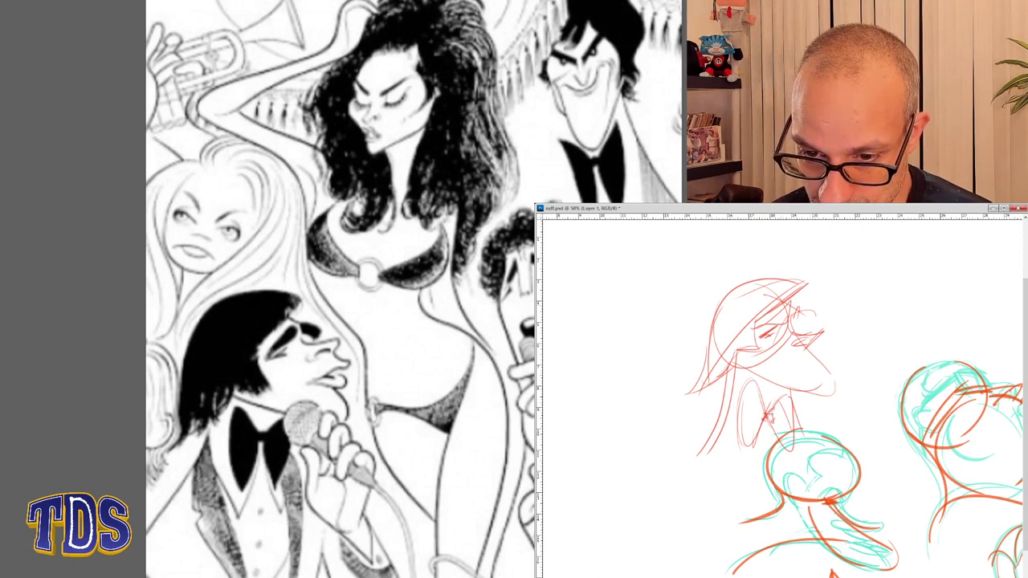
- Define the singer's protruding chin, jaw, lips and brow in red
left_click_drag(811, 358, 842, 403)
left_click_drag(742, 371, 825, 404)
mouse_move(809, 339)
left_mouse_down()
mouse_move(823, 350)
mouse_move(808, 362)
mouse_move(817, 355)
mouse_move(821, 371)
mouse_move(809, 371)
mouse_move(810, 348)
mouse_move(784, 354)
left_mouse_up()
left_click_drag(800, 346, 786, 356)
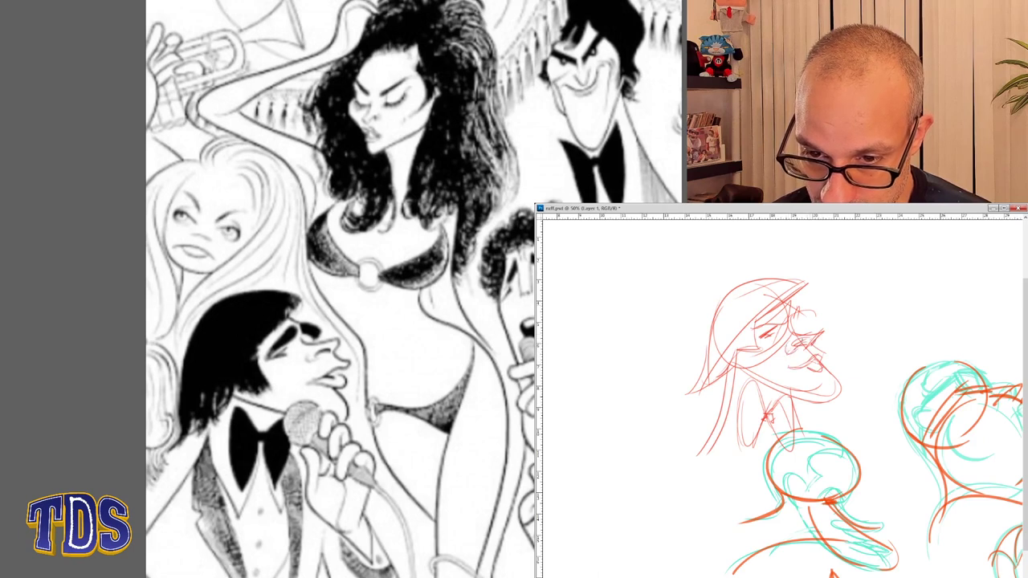
mouse_move(793, 316)
left_mouse_down()
mouse_move(806, 325)
mouse_move(799, 339)
left_mouse_up()
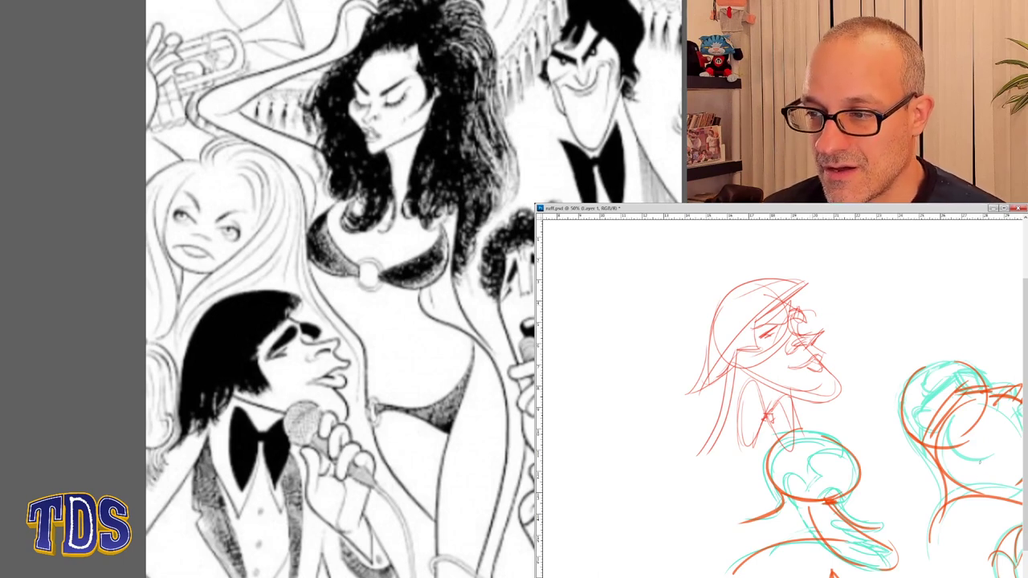
- Delete the freehand singer sketch and copy the singer's head from the reference drawing into the sketch document
mouse_move(850, 307)
left_mouse_down()
mouse_move(844, 281)
mouse_move(694, 291)
mouse_move(659, 408)
mouse_move(697, 459)
mouse_move(747, 452)
mouse_move(878, 351)
left_mouse_up()
key("Delete")
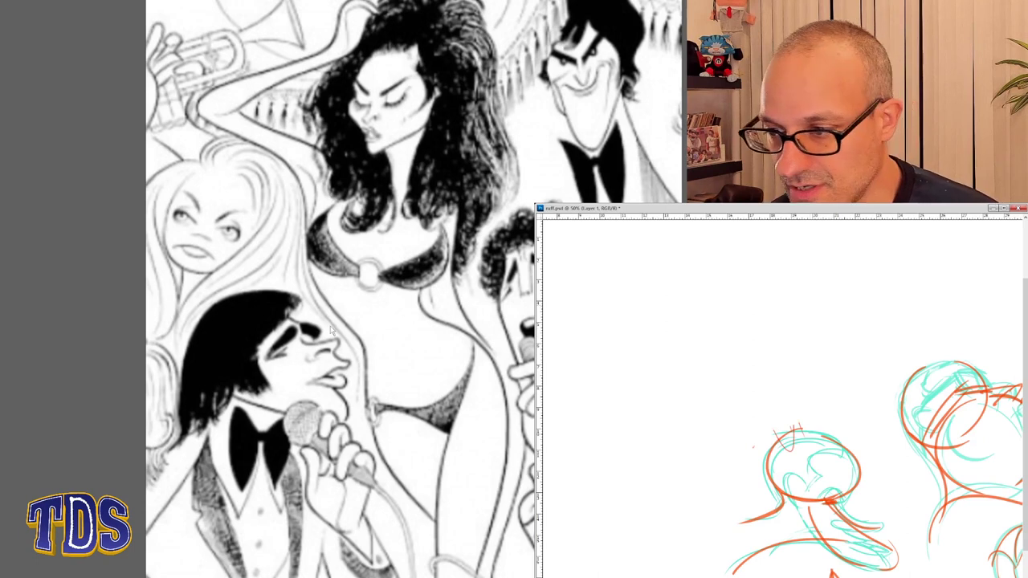
mouse_move(298, 285)
left_mouse_down()
mouse_move(158, 423)
mouse_move(334, 453)
mouse_move(367, 307)
mouse_move(164, 425)
left_mouse_up()
mouse_move(245, 338)
left_mouse_down()
mouse_move(876, 284)
mouse_move(872, 294)
left_mouse_up()
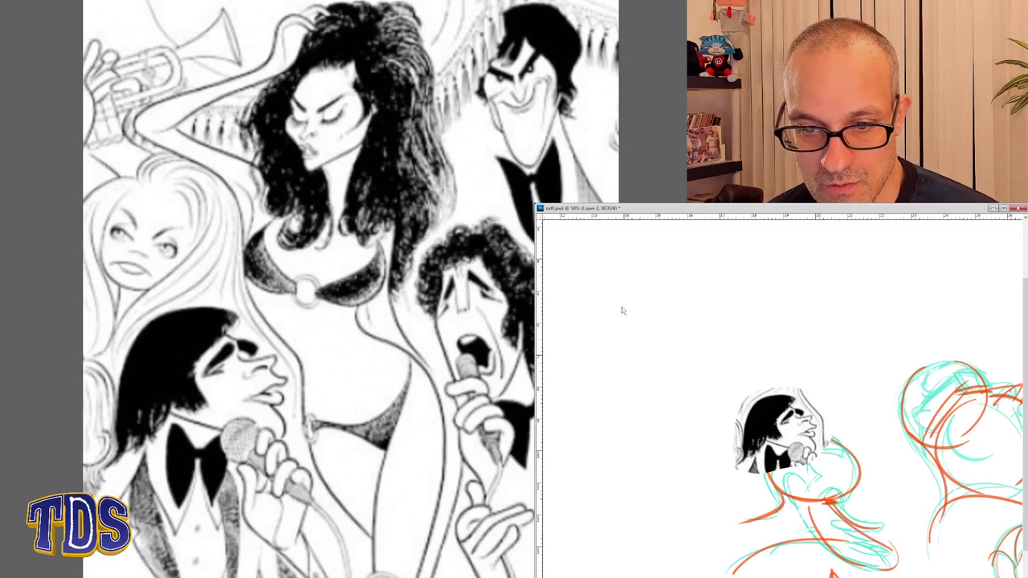
- Enlarge the copied singer's head, place it in empty canvas above the teal sketches and fade it to 20% opacity
key("4")
key("ctrl+t")
left_click_drag(835, 388, 944, 293)
left_click_drag(886, 365, 844, 309)
key("Return")
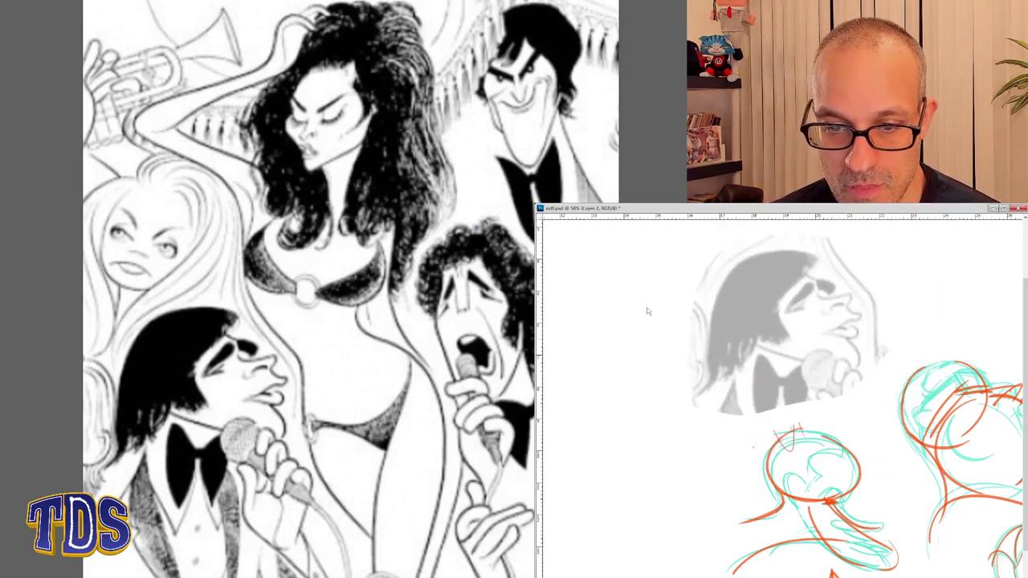
key("2")
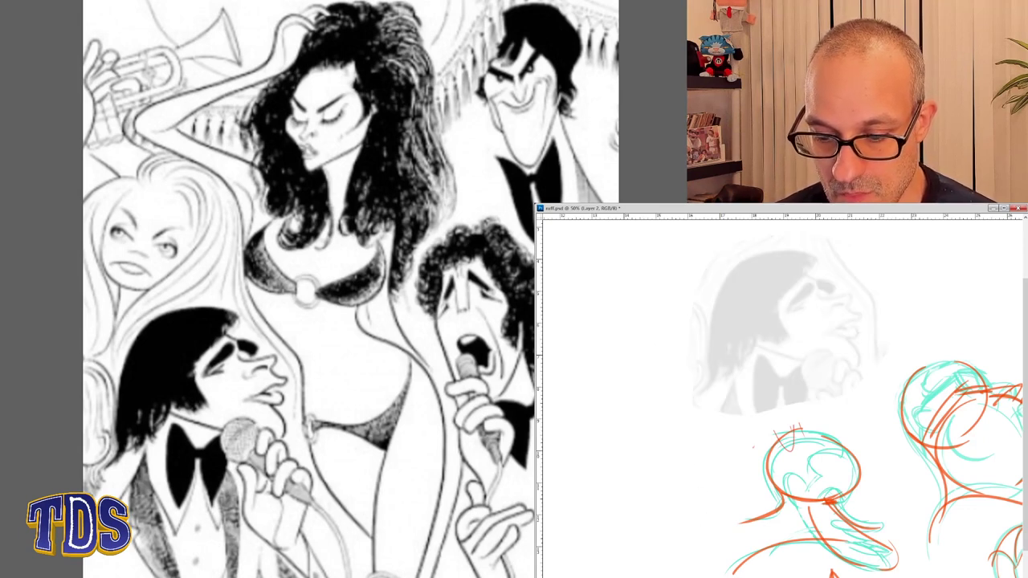
- On a new layer, trace the slanted guide line and the round skull over the faded singer in red
key("ctrl+shift+alt+n")
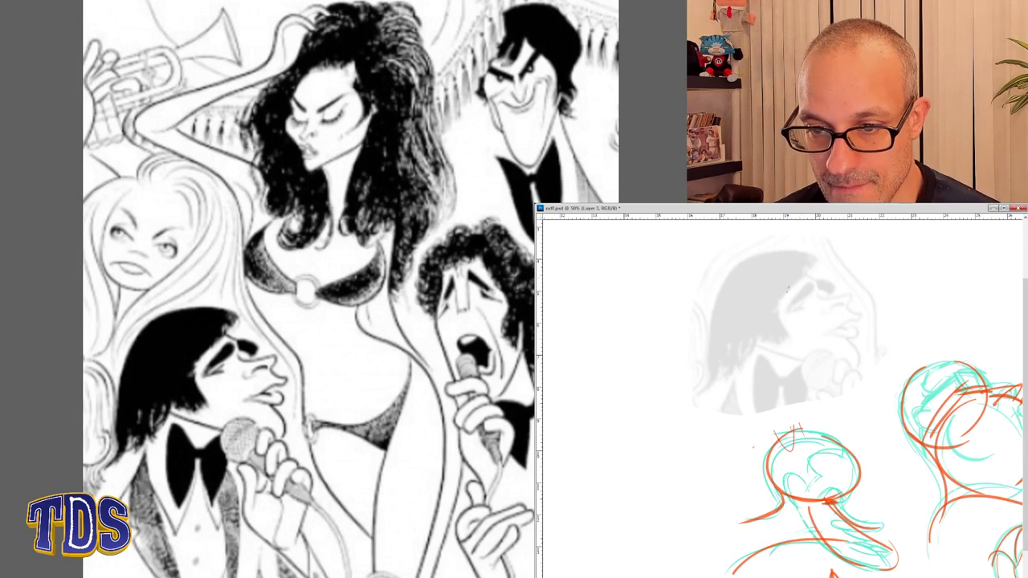
left_click_drag(818, 264, 711, 367)
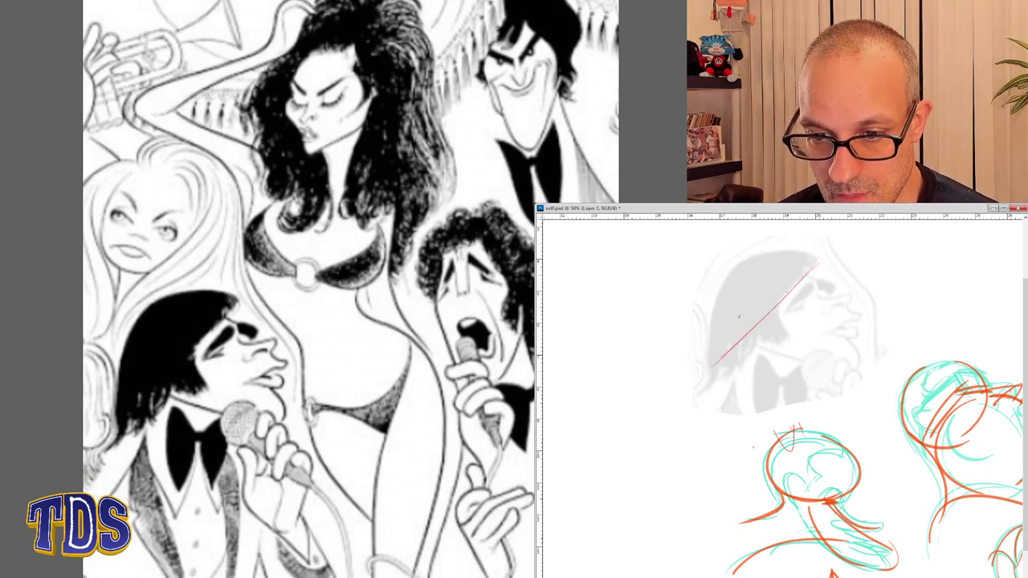
mouse_move(763, 260)
left_mouse_down()
mouse_move(741, 364)
mouse_move(761, 347)
left_mouse_up()
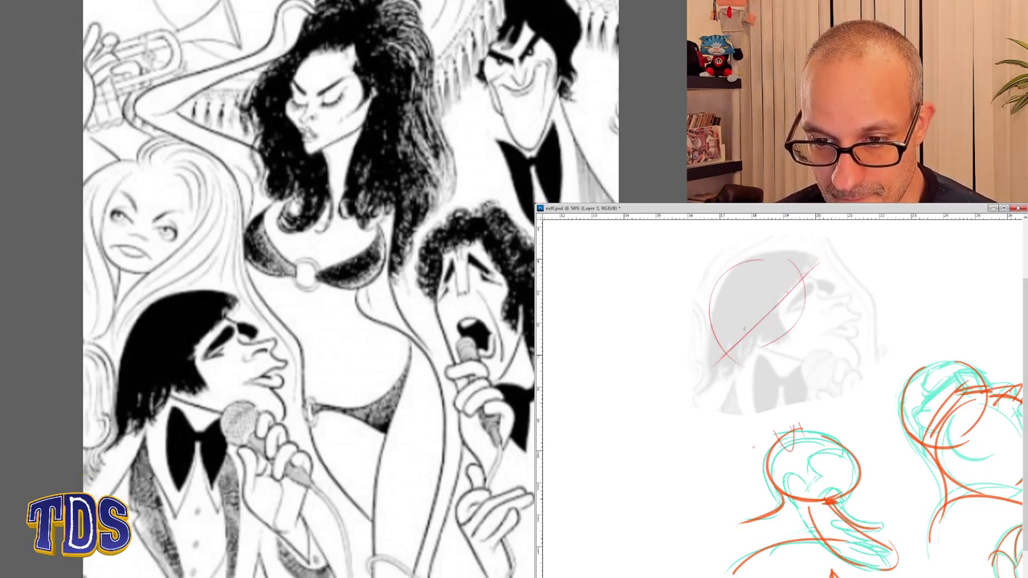
key("ctrl+z")
left_click_drag(788, 265, 771, 346)
key("ctrl+z")
left_click_drag(713, 325, 791, 351)
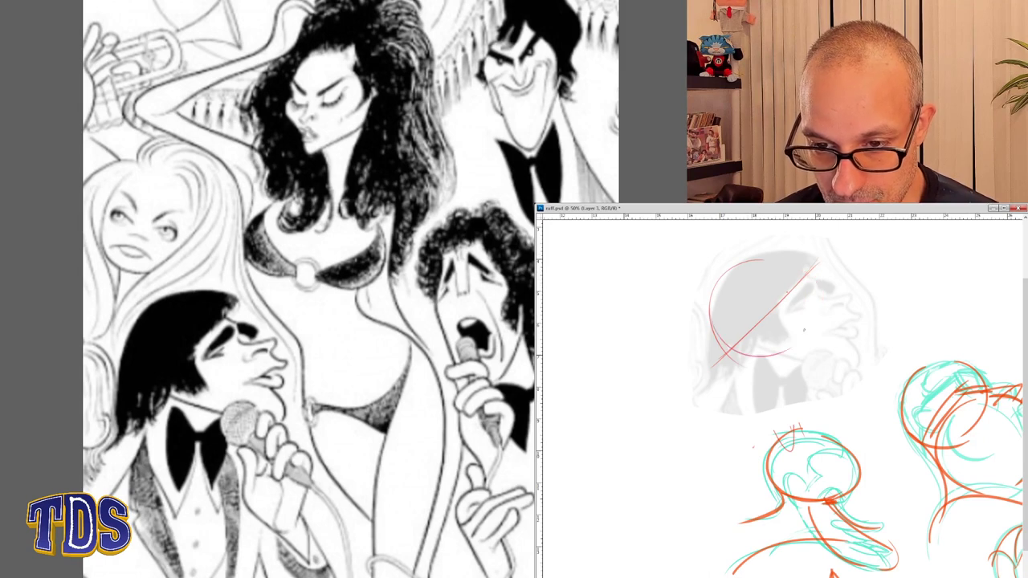
left_click_drag(795, 263, 787, 350)
left_click_drag(765, 261, 799, 270)
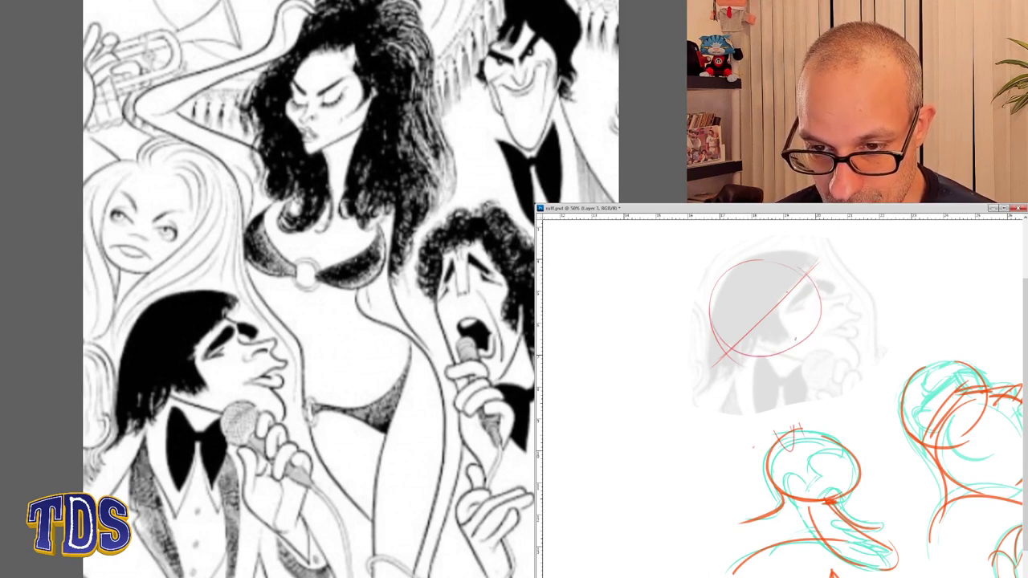
- Trace the singer's sloping jaw line, face wedge and rounded chin in red over the faded reference
left_click_drag(733, 338, 838, 360)
key("ctrl+z")
left_click_drag(740, 345, 836, 368)
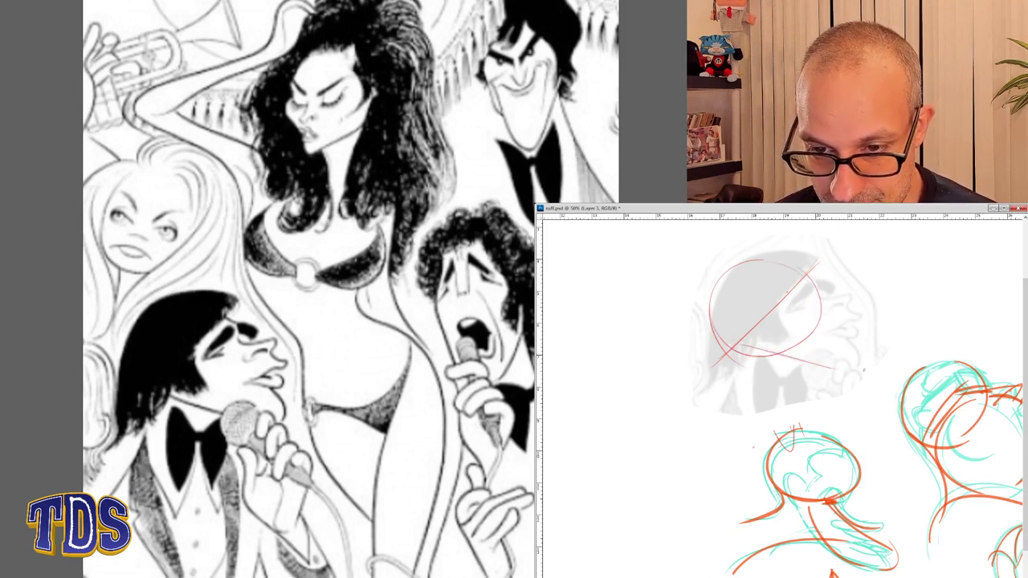
left_click_drag(833, 320, 841, 370)
mouse_move(819, 299)
left_mouse_down()
mouse_move(852, 330)
mouse_move(846, 368)
left_mouse_up()
left_click_drag(852, 329, 851, 371)
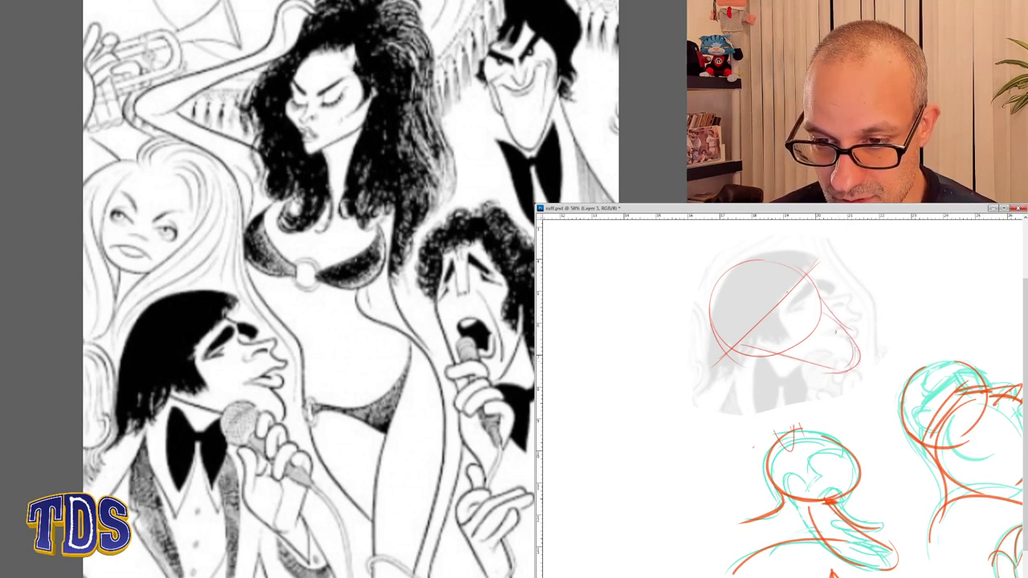
- Trace the singer's pointed nose, brow, eye and lips in red
mouse_move(819, 335)
left_mouse_down()
mouse_move(861, 316)
mouse_move(844, 306)
mouse_move(853, 313)
left_mouse_up()
left_click_drag(843, 326, 816, 340)
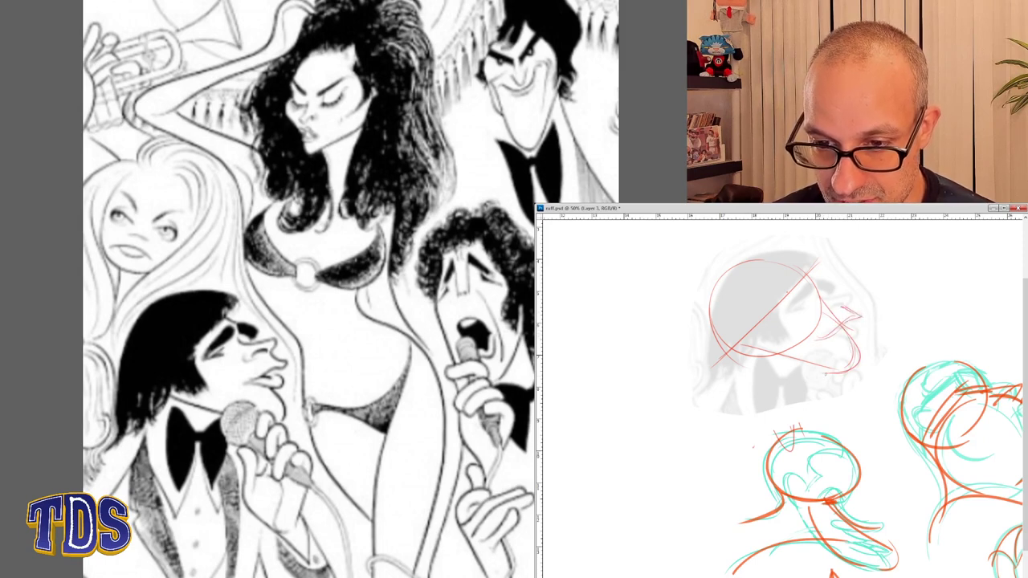
mouse_move(821, 299)
left_mouse_down()
mouse_move(851, 288)
mouse_move(844, 308)
left_mouse_up()
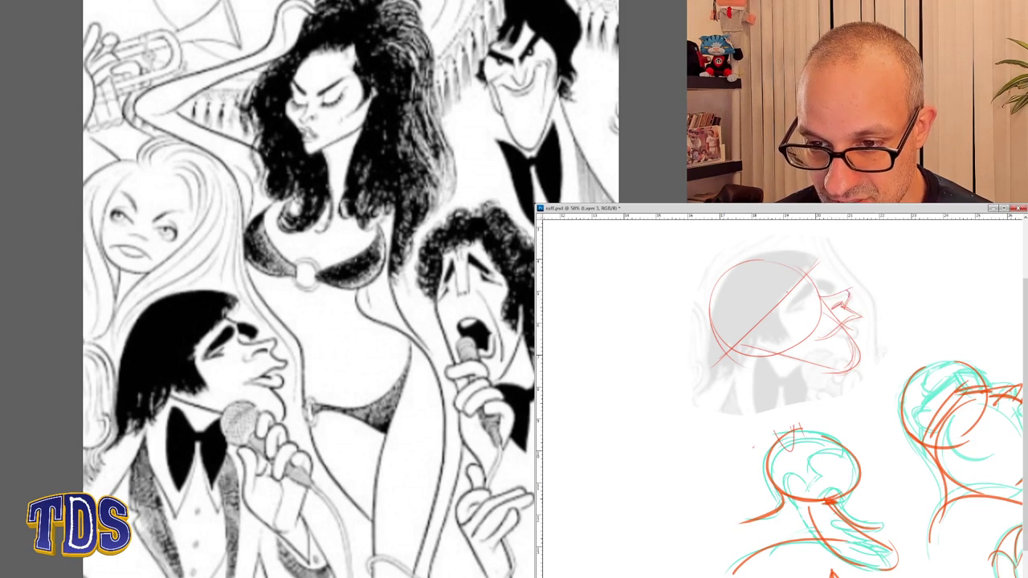
mouse_move(832, 286)
left_mouse_down()
mouse_move(790, 311)
mouse_move(806, 305)
mouse_move(848, 332)
mouse_move(856, 340)
mouse_move(844, 365)
left_mouse_up()
- Trace the singer's hairline, the outer hair around the skull and the long back-of-neck curve in red
mouse_move(812, 304)
left_mouse_down()
mouse_move(790, 310)
mouse_move(832, 287)
mouse_move(753, 258)
mouse_move(811, 256)
left_mouse_up()
left_click_drag(724, 281, 710, 371)
left_click_drag(716, 312, 713, 347)
mouse_move(790, 303)
left_mouse_down()
mouse_move(745, 342)
mouse_move(758, 345)
mouse_move(700, 447)
left_mouse_up()
left_click_drag(753, 341, 694, 452)
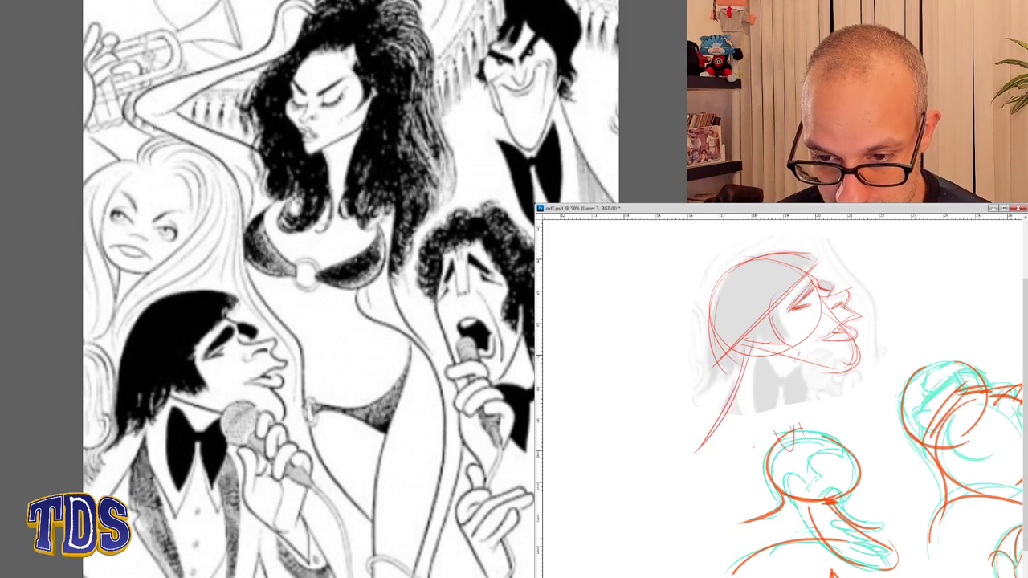
- Trace the front of the singer's neck, collar and bow tie, and reinforce the jaw and brow in red
left_click_drag(799, 353, 825, 449)
left_click_drag(760, 352, 785, 375)
left_click_drag(758, 356, 766, 419)
mouse_move(783, 374)
left_mouse_down()
mouse_move(766, 417)
mouse_move(779, 388)
left_mouse_up()
mouse_move(788, 374)
left_mouse_down()
mouse_move(805, 361)
mouse_move(798, 424)
left_mouse_up()
left_click_drag(806, 362, 801, 422)
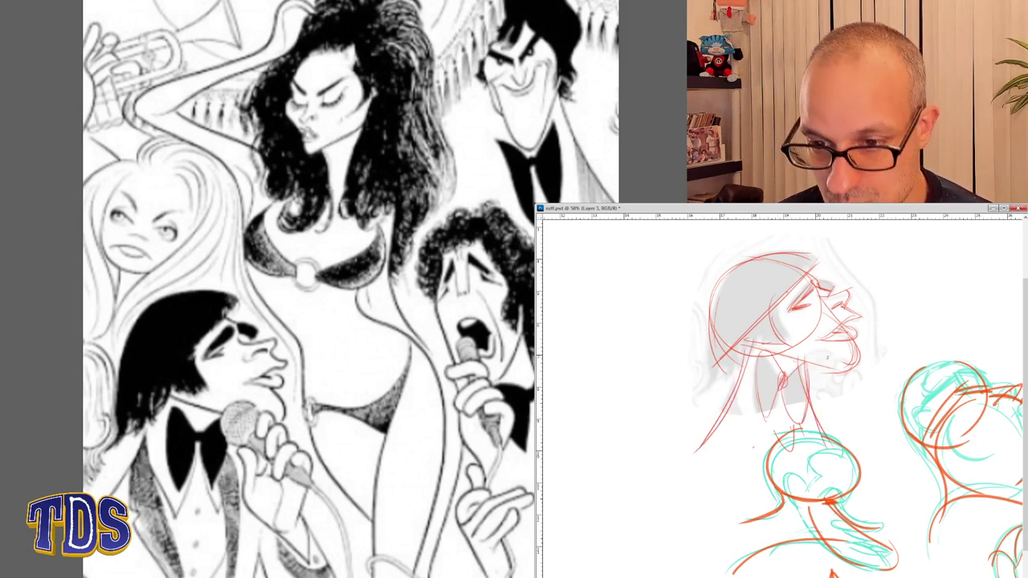
mouse_move(845, 361)
left_mouse_down()
mouse_move(785, 366)
mouse_move(854, 374)
left_mouse_up()
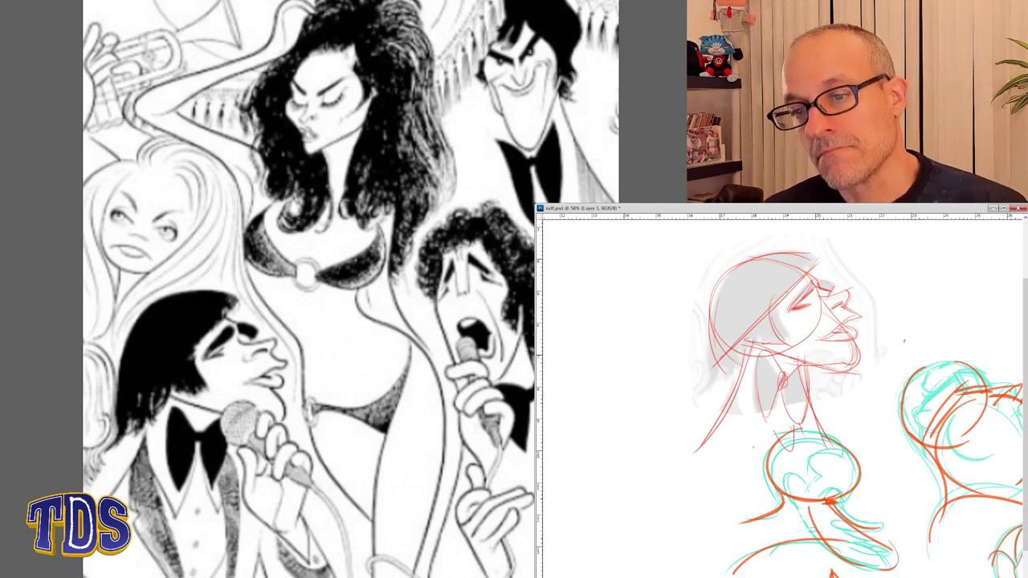
left_click_drag(817, 283, 845, 292)
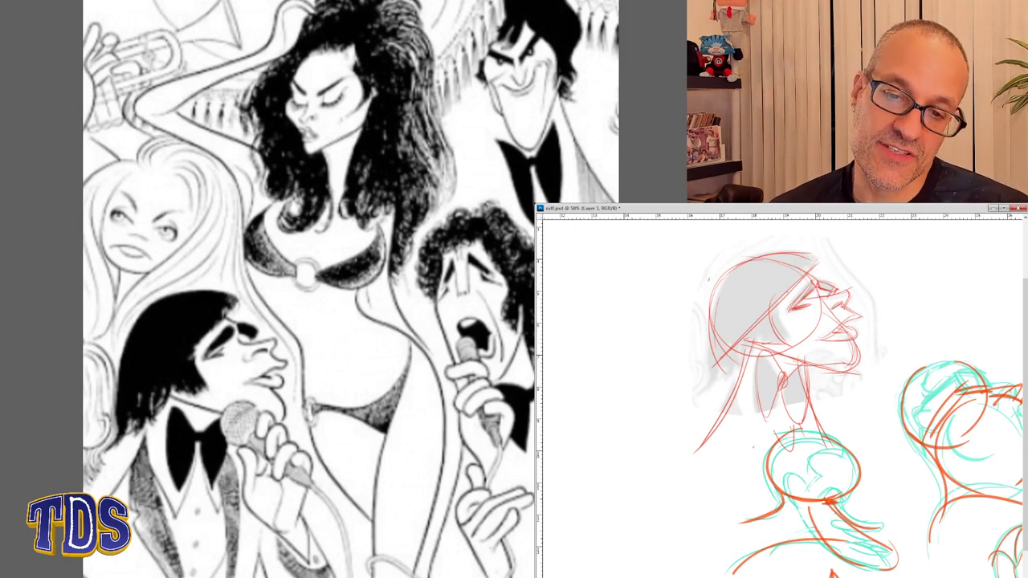
left_click_drag(849, 329, 857, 356)
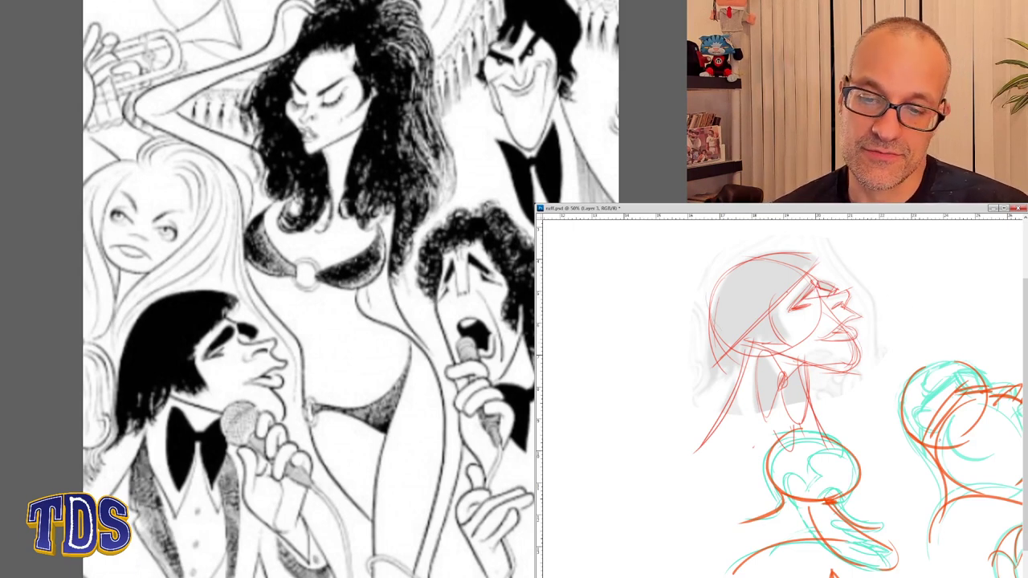
- Zoom the reference in on the long-haired woman's face and sketch her round skull in red in empty canvas
left_click_drag(948, 450, 865, 377)
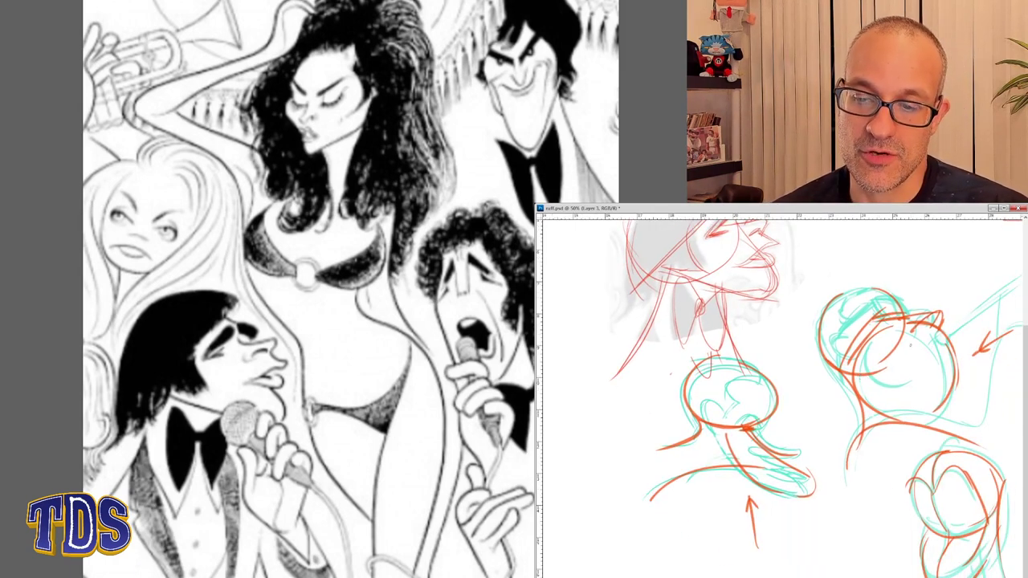
left_click_drag(790, 347, 843, 412)
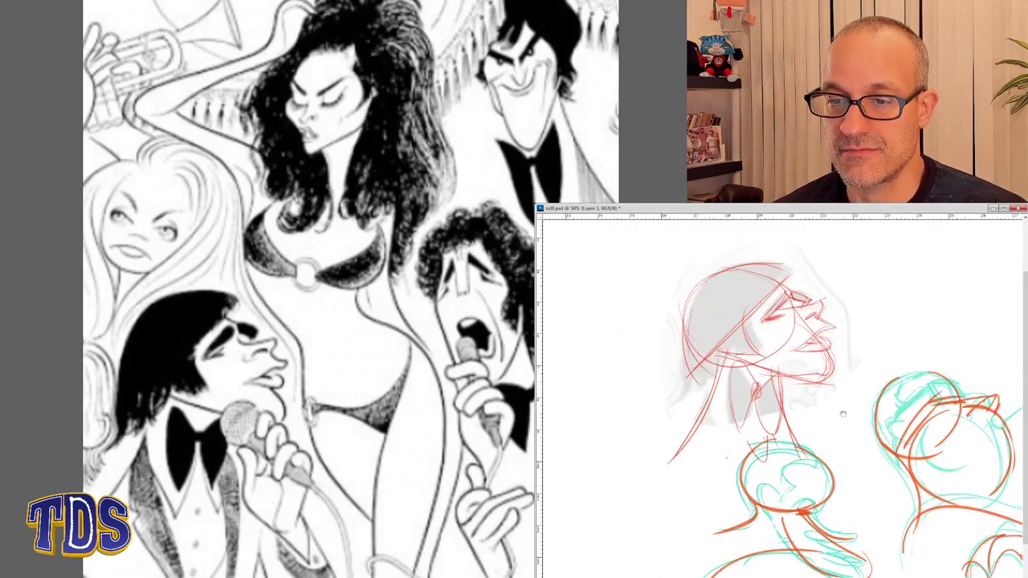
left_click(337, 325)
left_click_drag(200, 220, 202, 270)
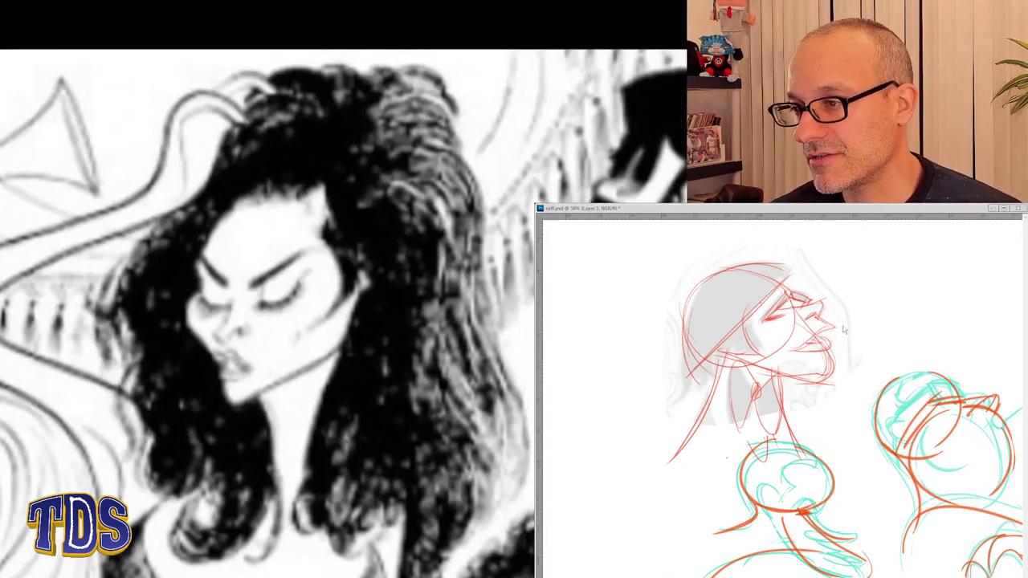
key("ctrl+r")
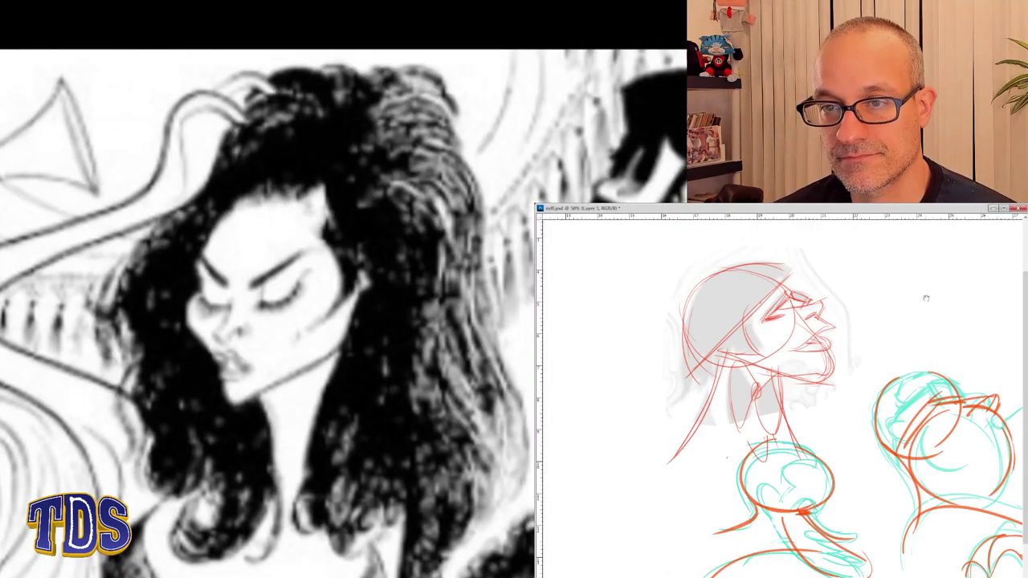
key("ctrl+minus")
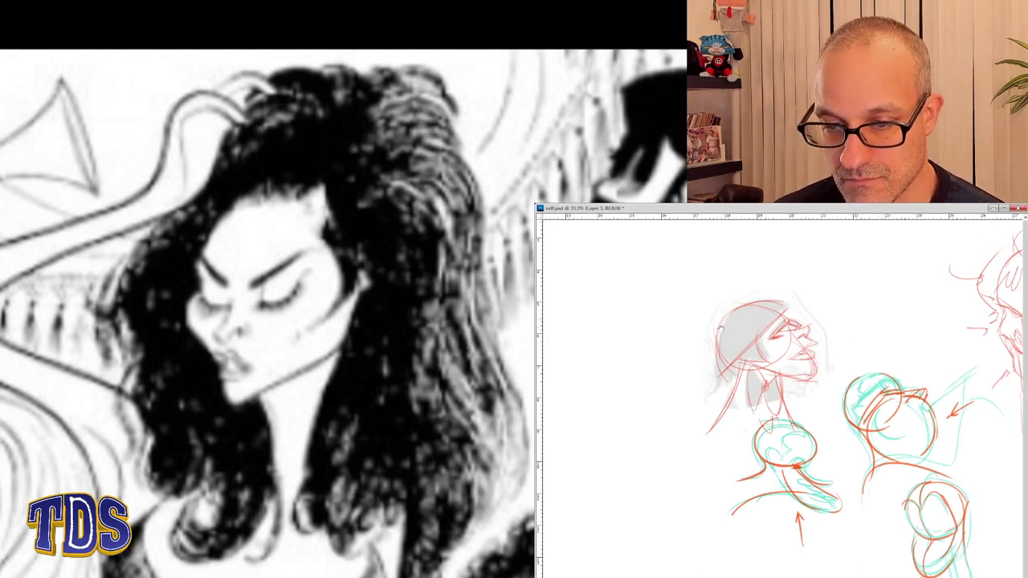
left_click_drag(723, 328, 930, 307)
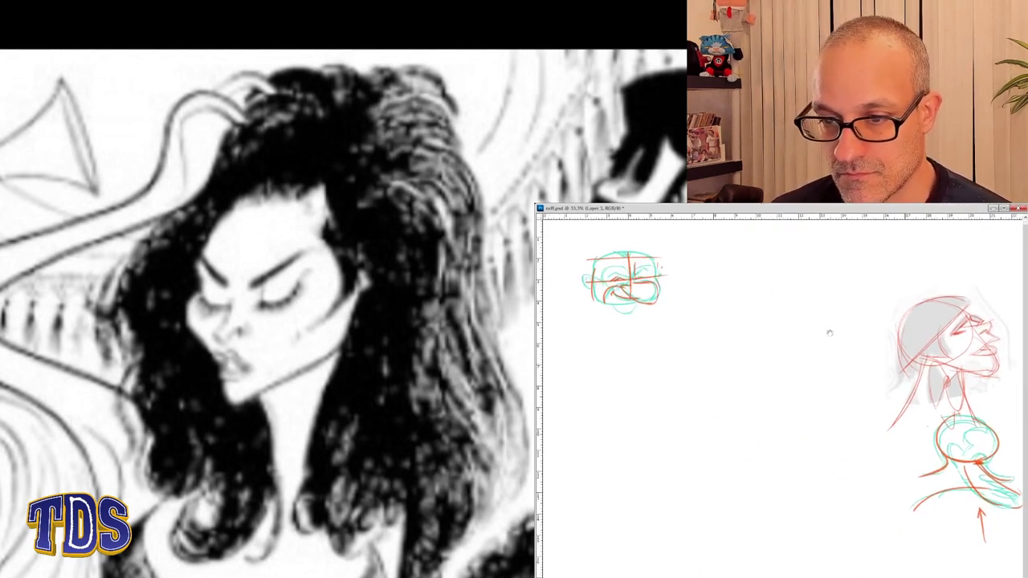
mouse_move(725, 417)
left_mouse_down()
mouse_move(770, 346)
mouse_move(815, 425)
left_mouse_up()
mouse_move(745, 354)
left_mouse_down()
mouse_move(723, 421)
mouse_move(764, 353)
mouse_move(819, 411)
left_mouse_up()
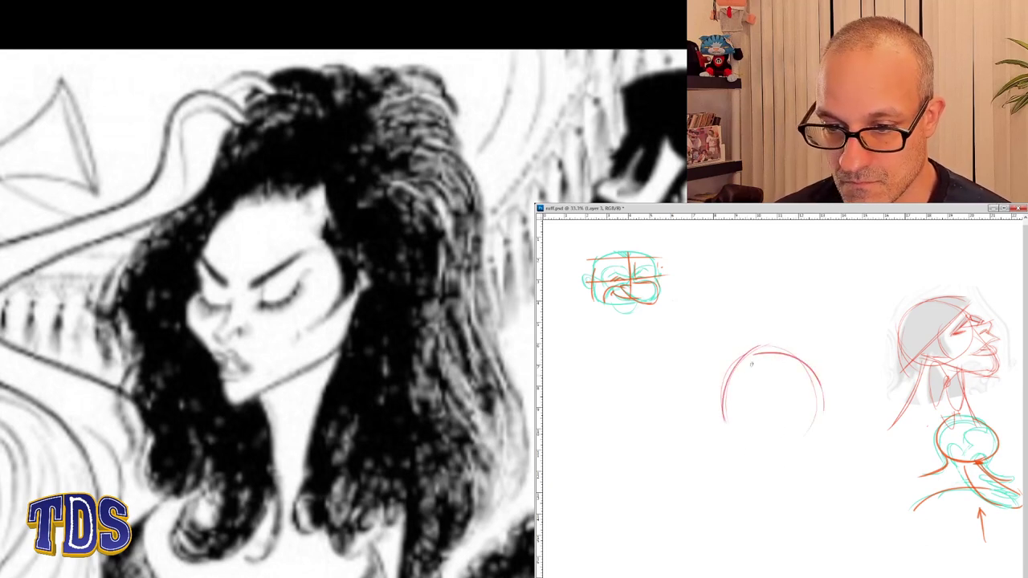
- Draw the woman's angry angled brows across the lower part of the skull in red
mouse_move(737, 369)
left_mouse_down()
mouse_move(725, 407)
mouse_move(776, 428)
left_mouse_up()
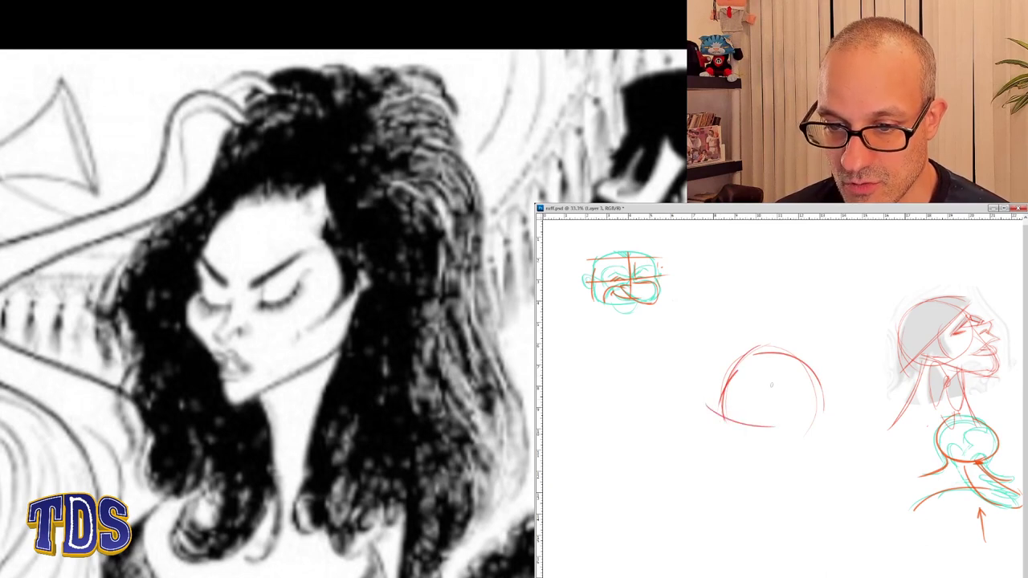
key("ctrl+z")
left_click_drag(710, 413, 758, 410)
key("ctrl+z")
left_click_drag(750, 416, 782, 397)
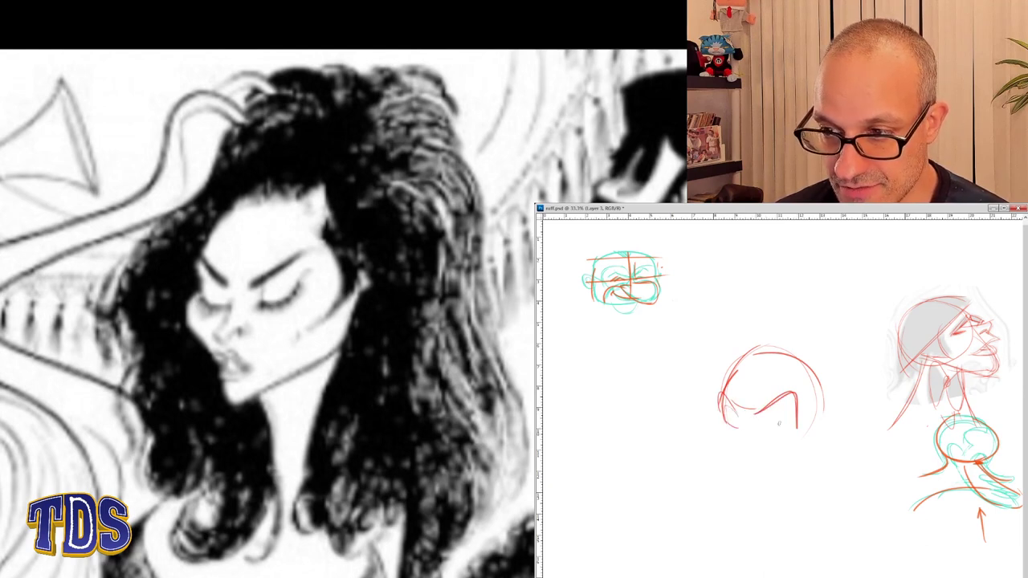
- Add the woman's eye socket, nose, full lips, cheek, angular jaw and pointed chin in red
mouse_move(766, 410)
left_mouse_down()
mouse_move(781, 431)
mouse_move(706, 440)
mouse_move(721, 454)
mouse_move(731, 504)
left_mouse_up()
mouse_move(724, 452)
left_mouse_down()
mouse_move(732, 501)
mouse_move(804, 463)
left_mouse_up()
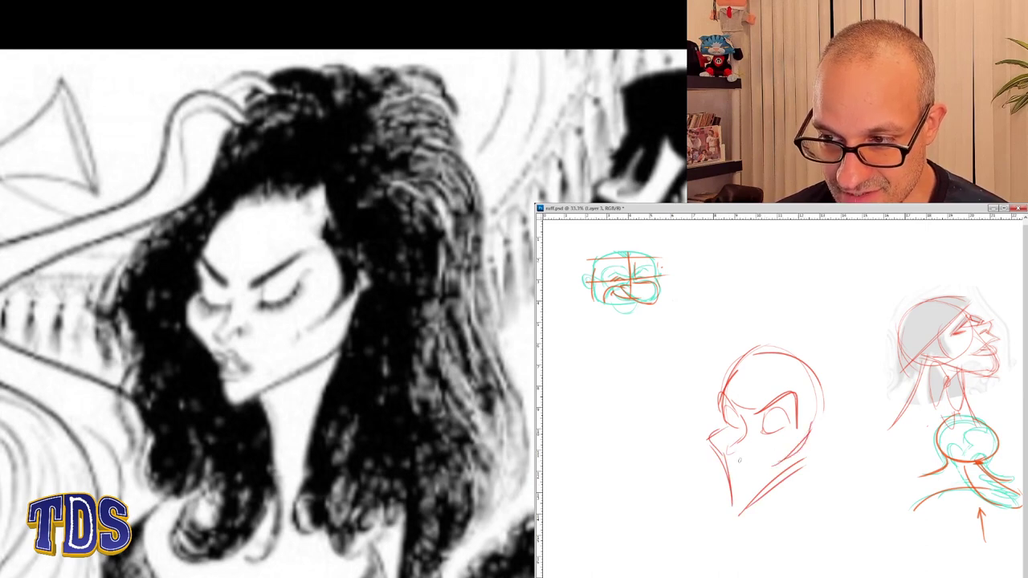
left_click_drag(732, 456, 747, 485)
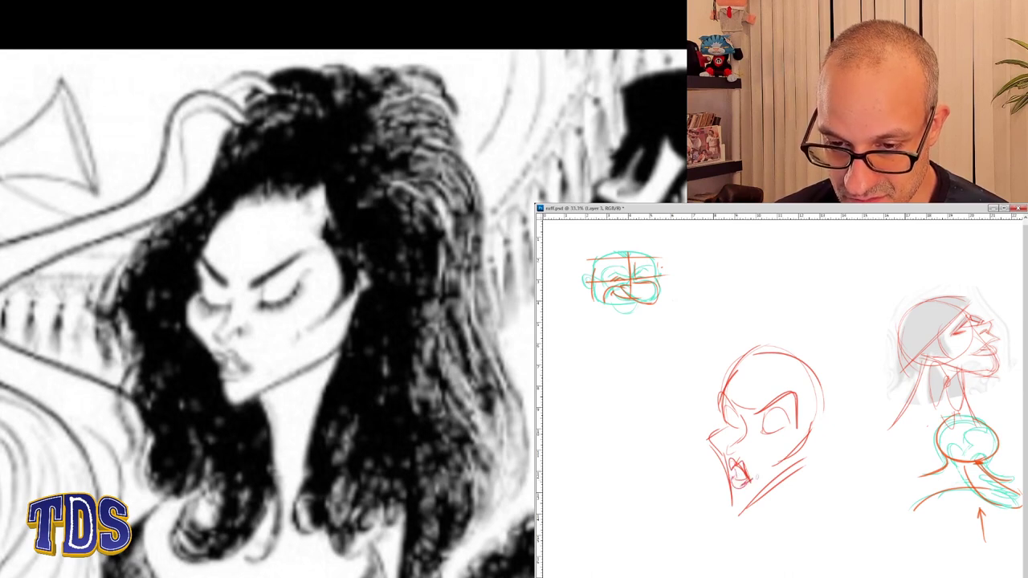
left_click_drag(736, 485, 775, 486)
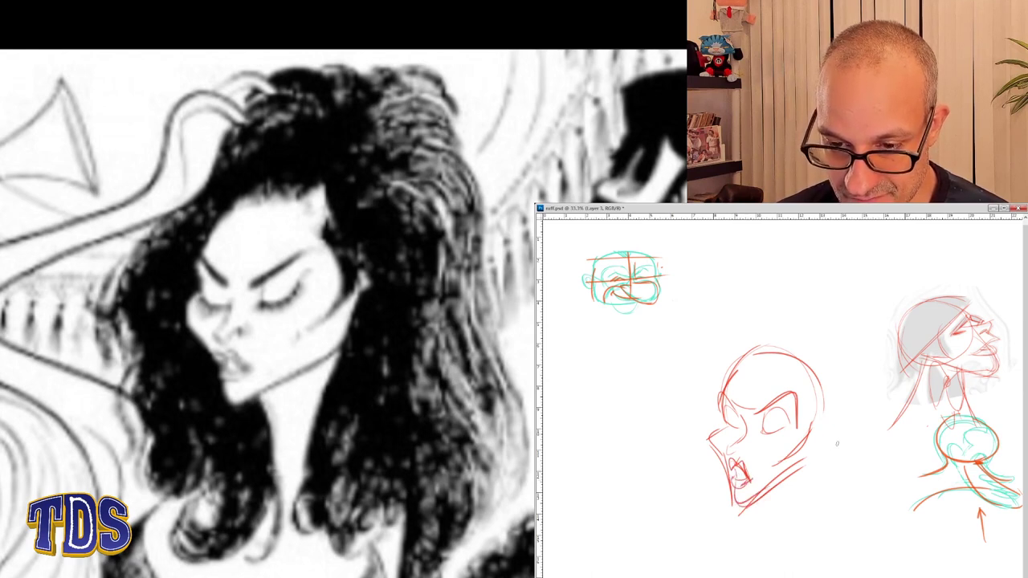
- Reinforce the back of the long-haired woman's skull and cheek in red, adding closed eyelids, a nostril and short hatching on the crown
mouse_move(823, 432)
left_mouse_down()
mouse_move(810, 472)
mouse_move(766, 485)
mouse_move(819, 401)
mouse_move(788, 453)
mouse_move(814, 430)
mouse_move(821, 405)
left_mouse_up()
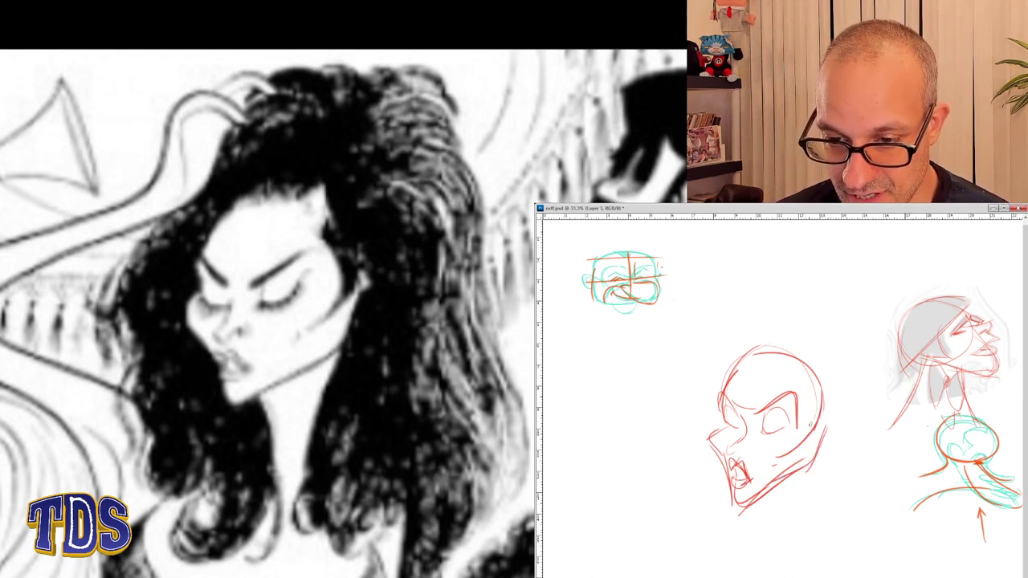
left_click_drag(798, 447, 818, 415)
key("ctrl+z")
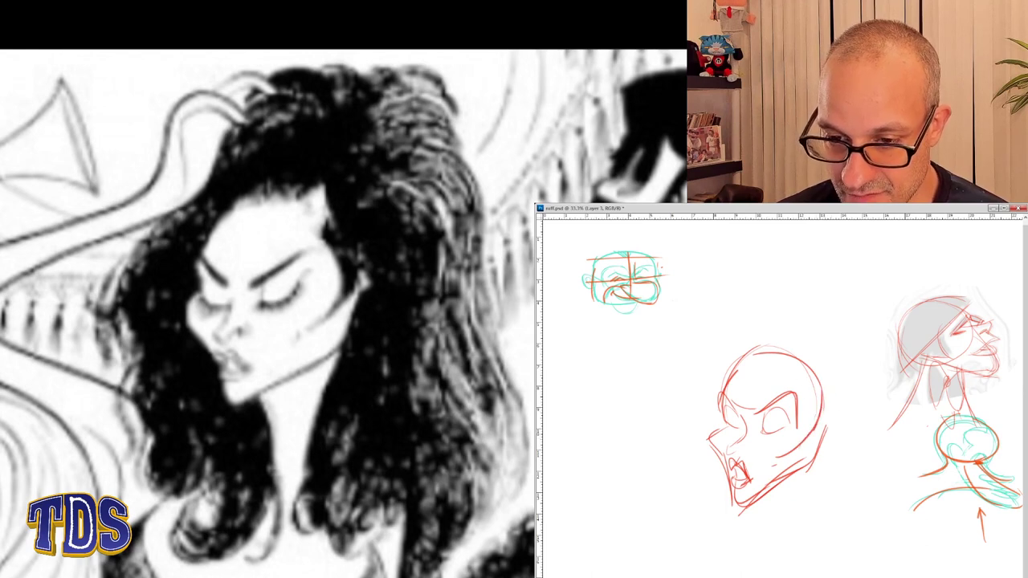
left_click_drag(798, 448, 839, 381)
mouse_move(814, 414)
left_mouse_down()
mouse_move(818, 366)
mouse_move(811, 376)
mouse_move(771, 358)
mouse_move(734, 366)
mouse_move(741, 426)
mouse_move(795, 426)
mouse_move(741, 455)
left_mouse_up()
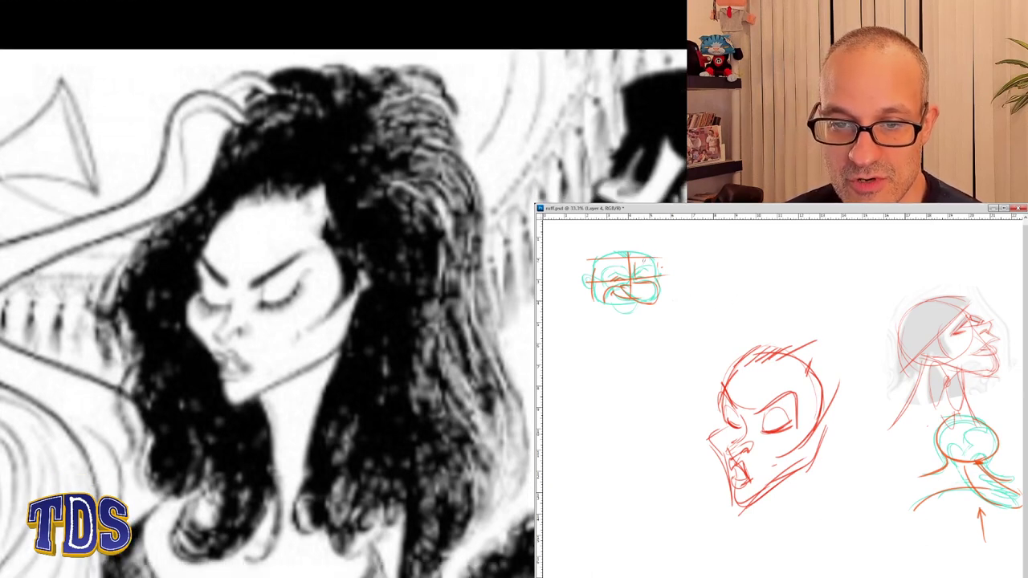
- Sample teal from the first head sketch and trace the skull's crown, the brow line and the rounded eye sockets
left_click(626, 258, "alt")
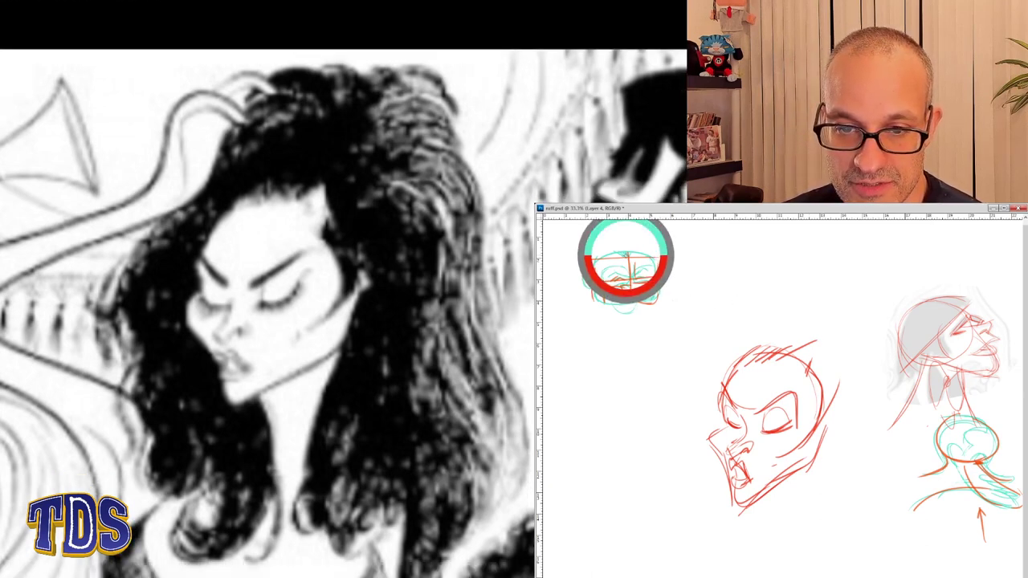
left_click_drag(758, 350, 793, 342)
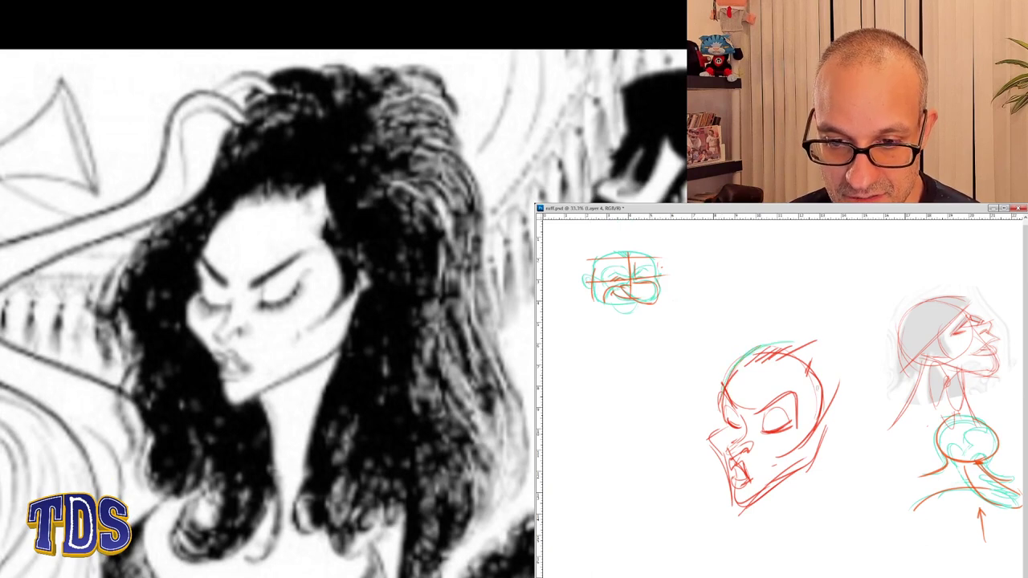
mouse_move(760, 459)
left_mouse_down()
mouse_move(826, 430)
mouse_move(897, 367)
left_mouse_up()
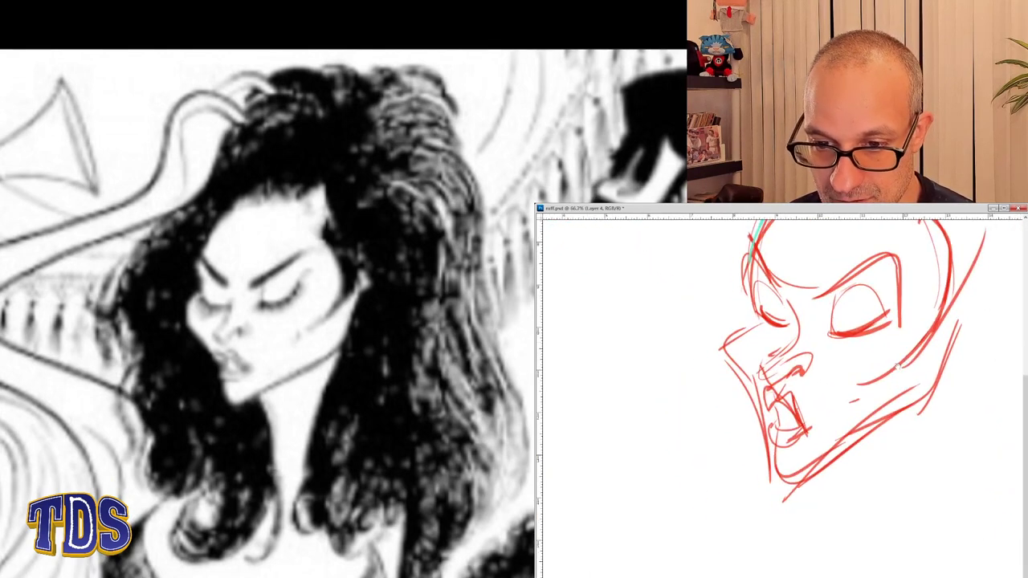
mouse_move(757, 234)
left_mouse_down()
mouse_move(785, 285)
mouse_move(883, 256)
left_mouse_up()
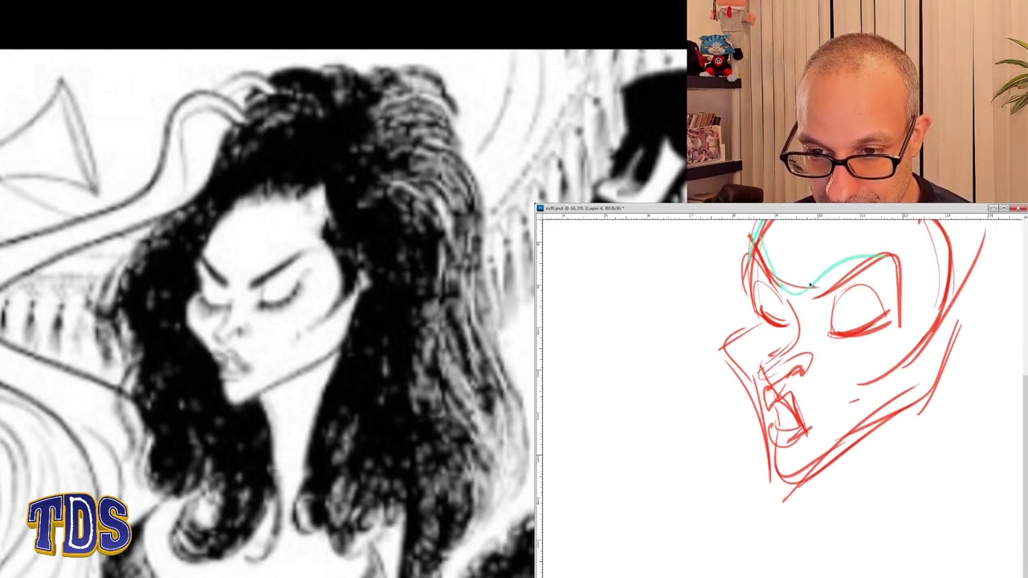
key("ctrl+z")
mouse_move(777, 278)
left_mouse_down()
mouse_move(819, 275)
mouse_move(774, 266)
mouse_move(841, 276)
mouse_move(829, 285)
mouse_move(904, 277)
left_mouse_up()
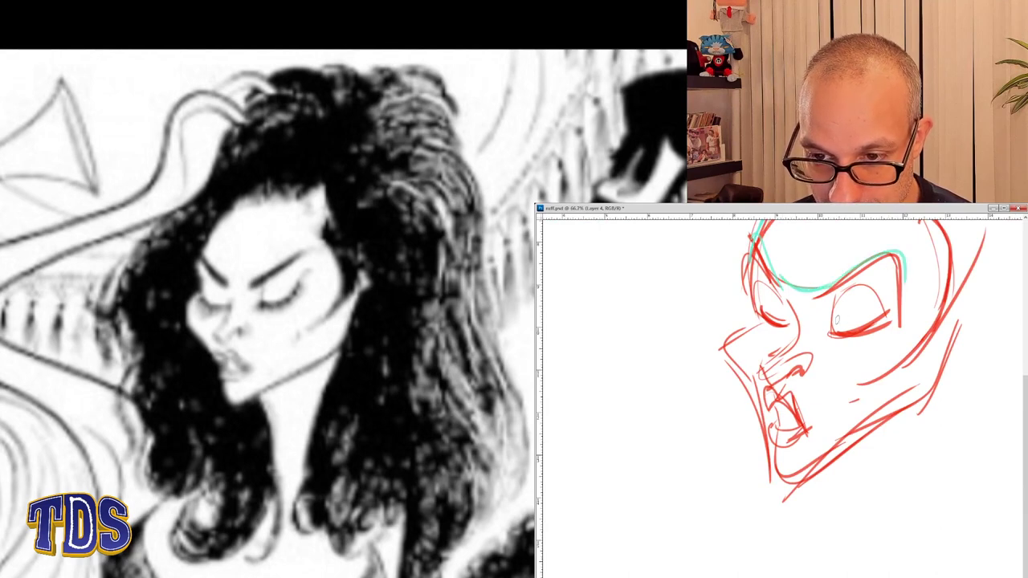
mouse_move(837, 320)
left_mouse_down()
mouse_move(850, 290)
mouse_move(883, 307)
left_mouse_up()
mouse_move(835, 315)
left_mouse_down()
mouse_move(860, 332)
mouse_move(881, 324)
left_mouse_up()
left_click_drag(759, 313, 755, 278)
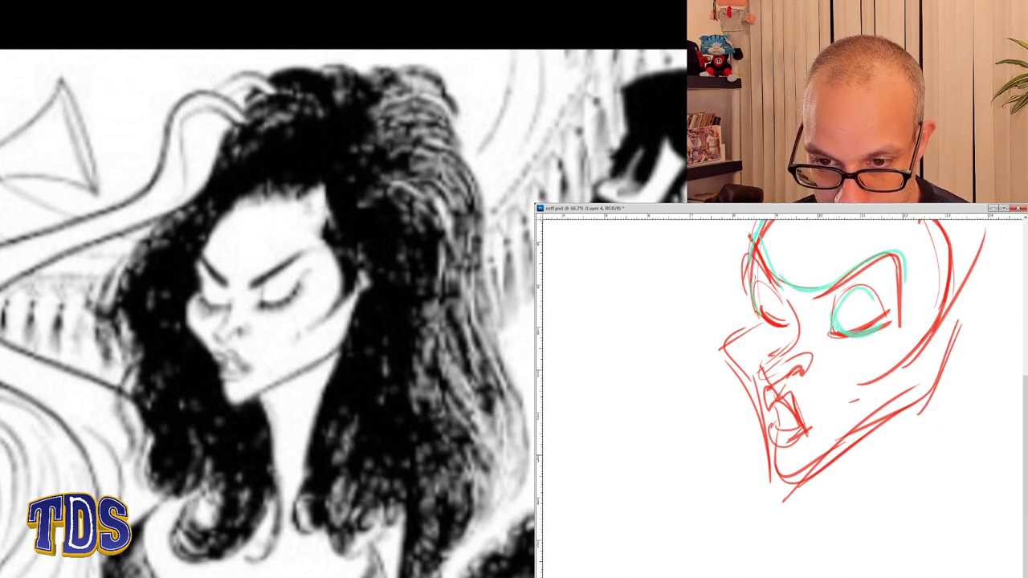
- Trace the woman's nose, lips, front of the muzzle, chin and lower jaw edge in teal
mouse_move(747, 241)
left_mouse_down()
mouse_move(750, 291)
mouse_move(795, 352)
mouse_move(755, 361)
mouse_move(763, 381)
mouse_move(814, 366)
mouse_move(769, 405)
mouse_move(804, 429)
left_mouse_up()
left_click_drag(785, 391, 811, 427)
mouse_move(770, 402)
left_mouse_down()
mouse_move(803, 440)
mouse_move(796, 429)
left_mouse_up()
mouse_move(756, 314)
left_mouse_down()
mouse_move(747, 375)
mouse_move(729, 361)
mouse_move(771, 456)
left_mouse_up()
left_click_drag(745, 381, 758, 470)
mouse_move(754, 419)
left_mouse_down()
mouse_move(772, 485)
mouse_move(823, 447)
mouse_move(888, 424)
left_mouse_up()
left_click_drag(827, 459, 901, 417)
- Trace the rear jaw, cheekbone, temple and back of the skull in teal, and curve the cheek beneath the eye socket
left_click_drag(946, 332, 843, 441)
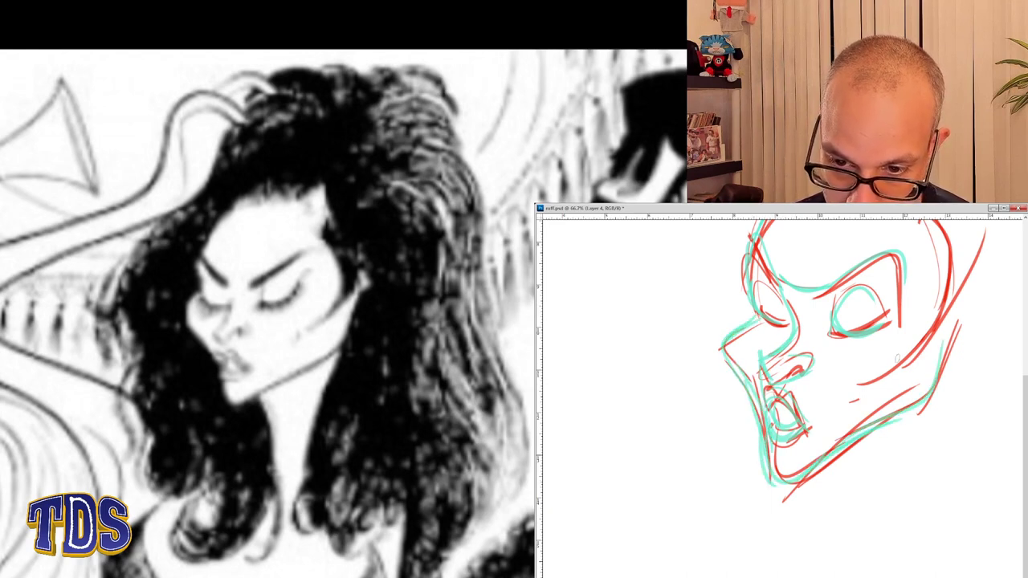
mouse_move(933, 344)
left_mouse_down()
mouse_move(861, 385)
mouse_move(817, 427)
left_mouse_up()
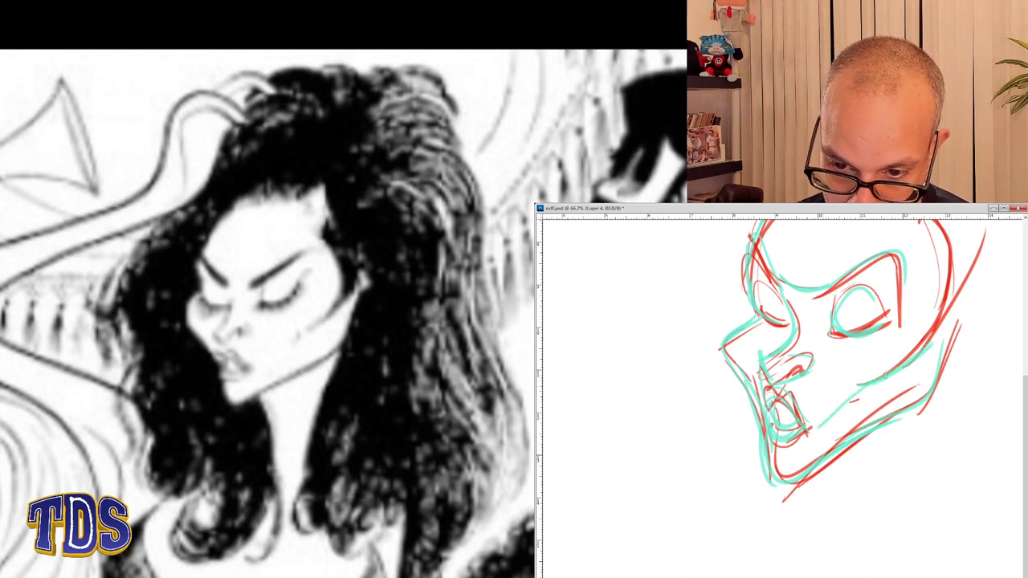
left_click_drag(941, 329, 961, 268)
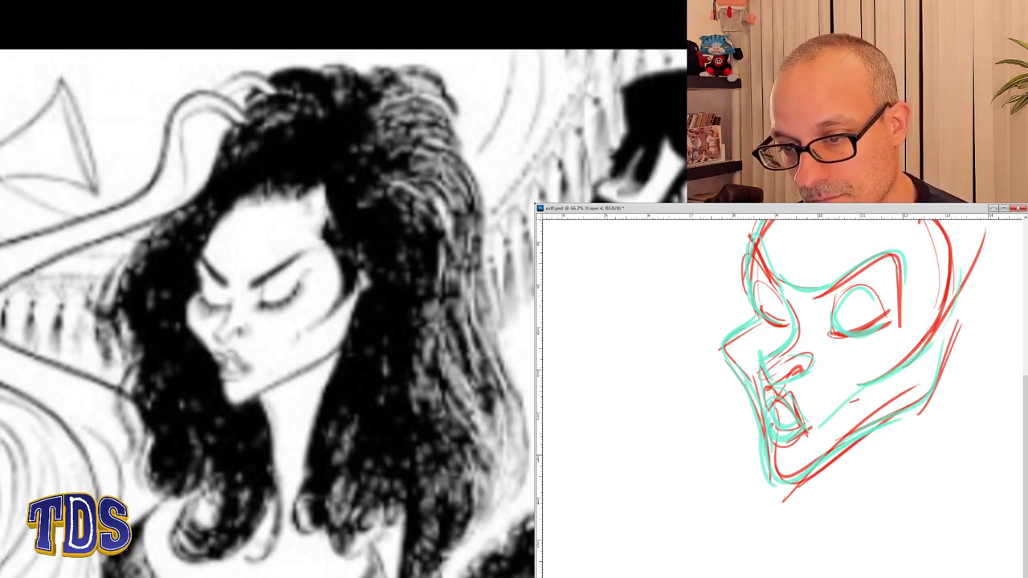
key("ctrl+minus")
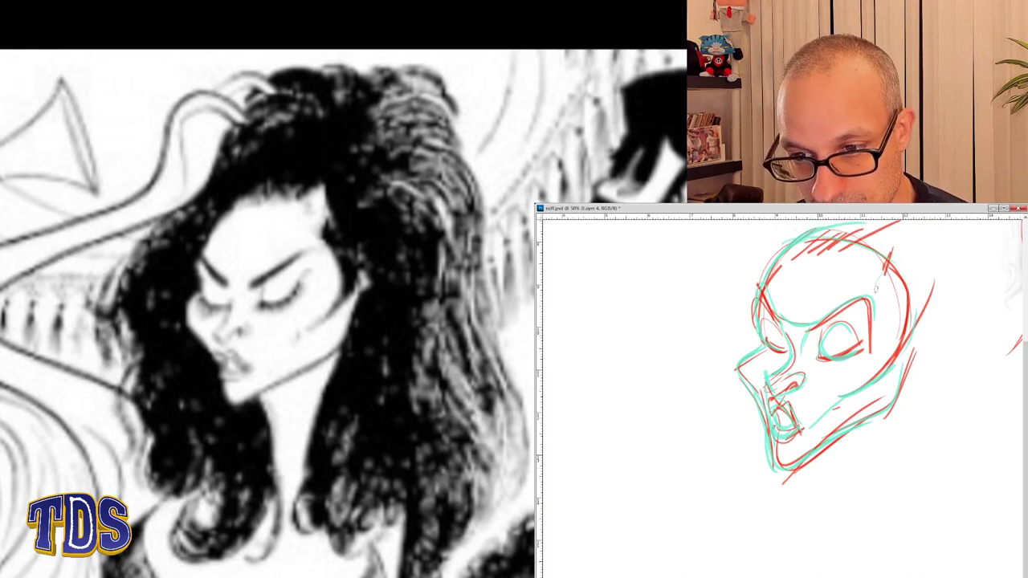
mouse_move(876, 288)
left_mouse_down()
mouse_move(899, 251)
mouse_move(894, 378)
mouse_move(867, 384)
left_mouse_up()
left_click_drag(802, 371, 864, 393)
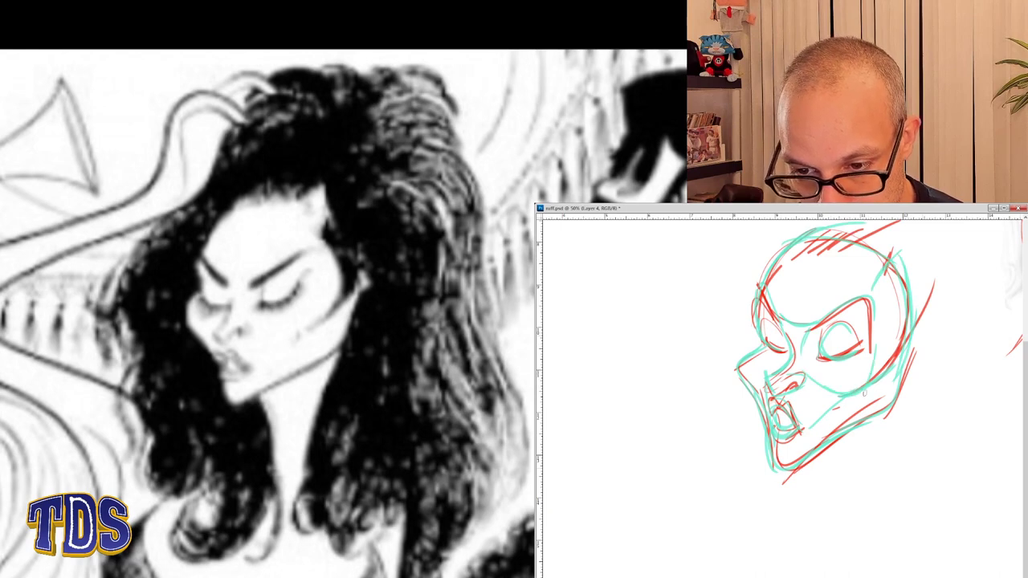
- Frame the blonde woman's face in the reference and sample teal from the first head beside empty canvas
key("ctrl+minus")
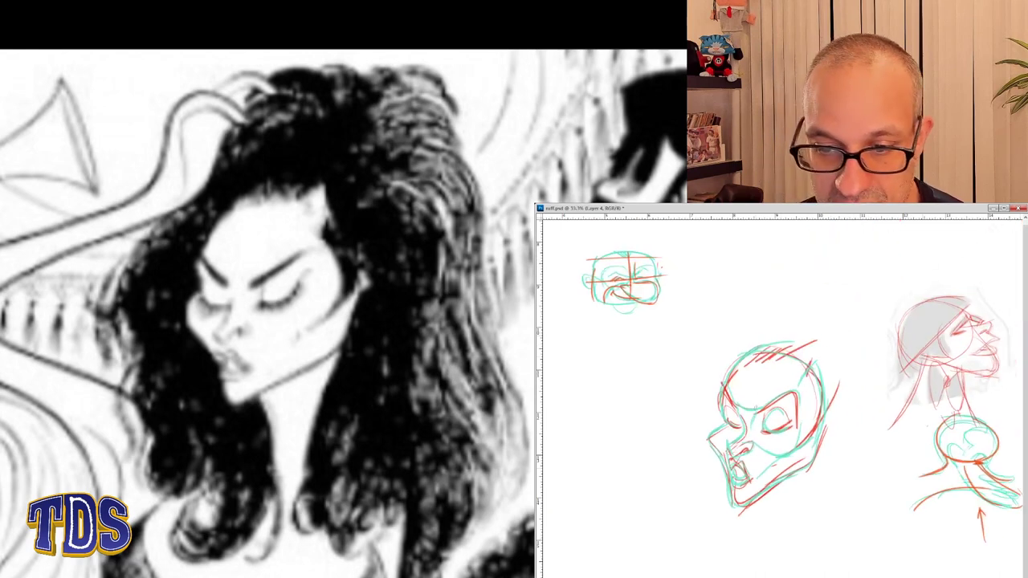
key("ctrl+minus")
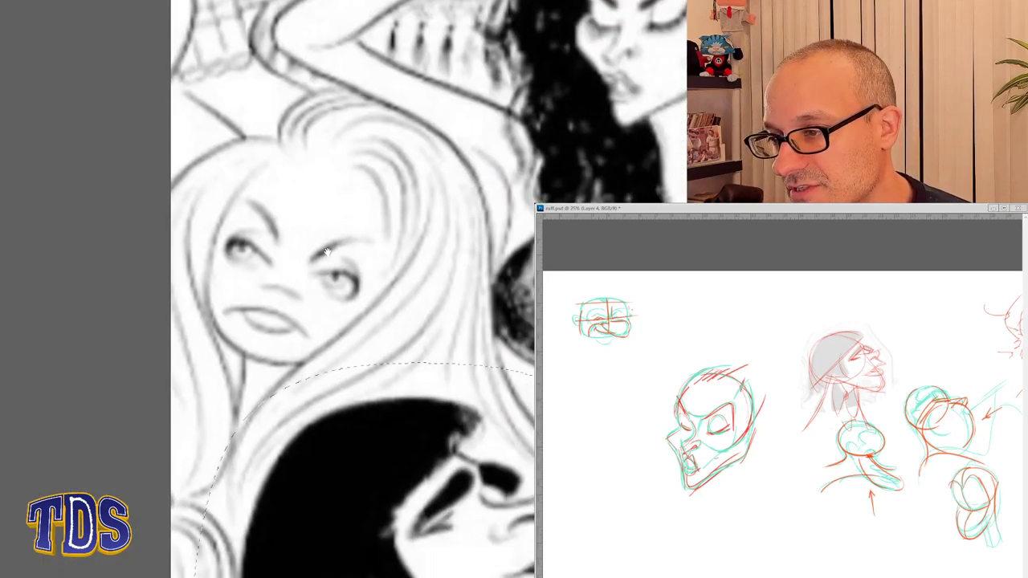
key("ctrl+r")
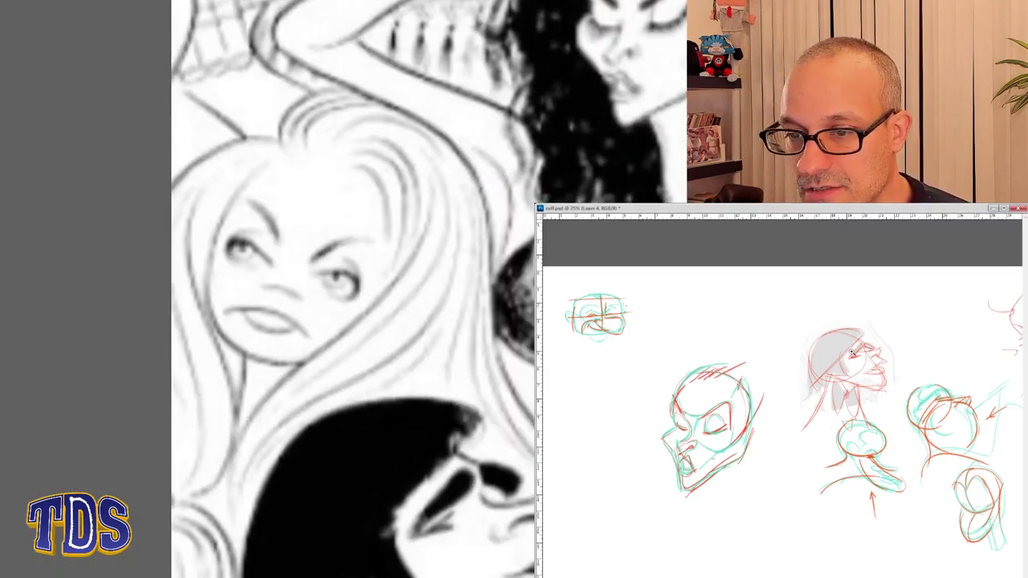
key("ctrl+plus")
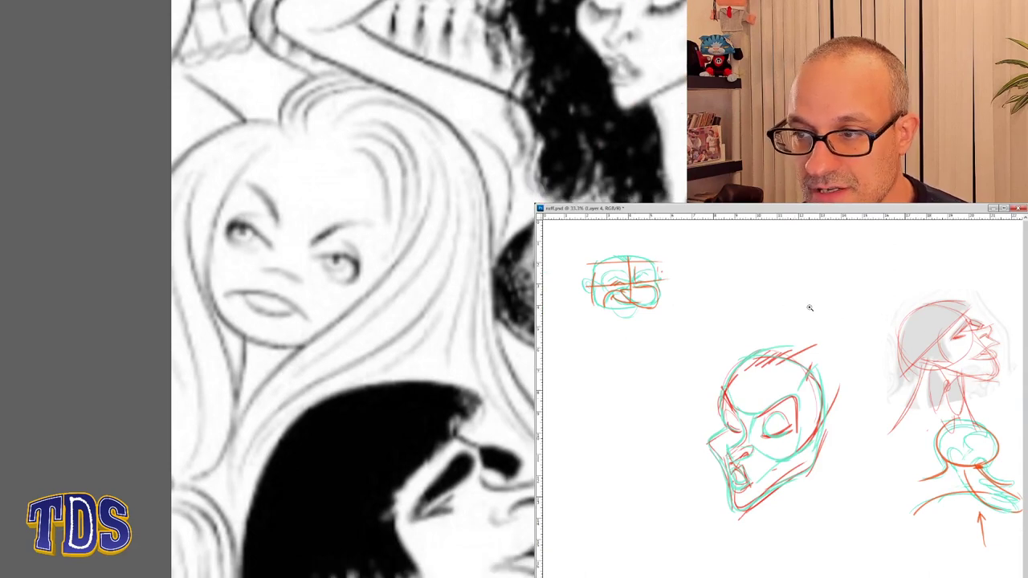
scroll(800, 324, "down", 1)
left_click_drag(606, 288, 620, 285)
scroll(621, 286, "up", 1)
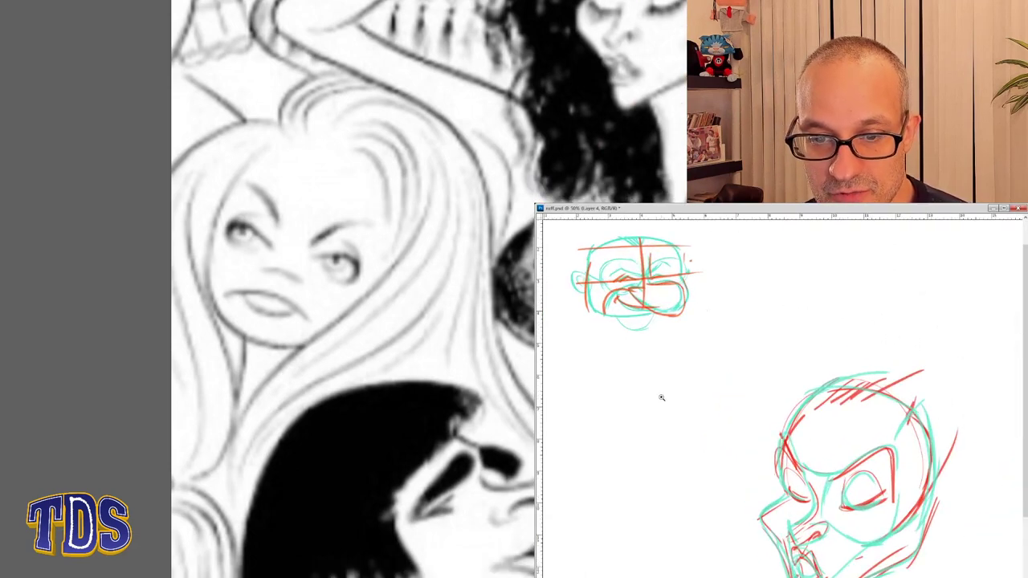
scroll(658, 397, "up", 1)
left_click_drag(729, 402, 804, 346)
scroll(803, 341, "down", 1)
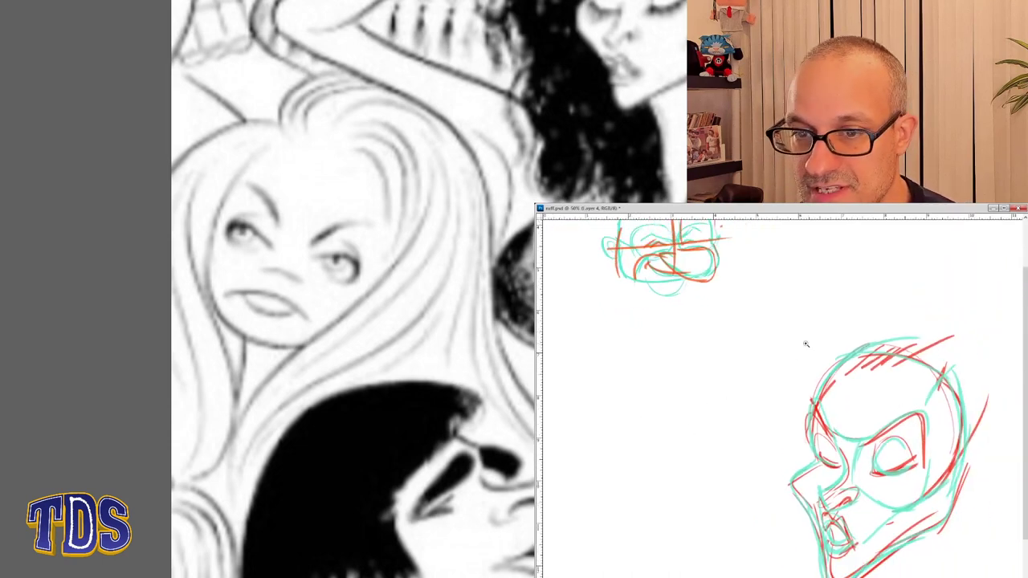
left_click(672, 256, "alt")
left_click(667, 249, "alt")
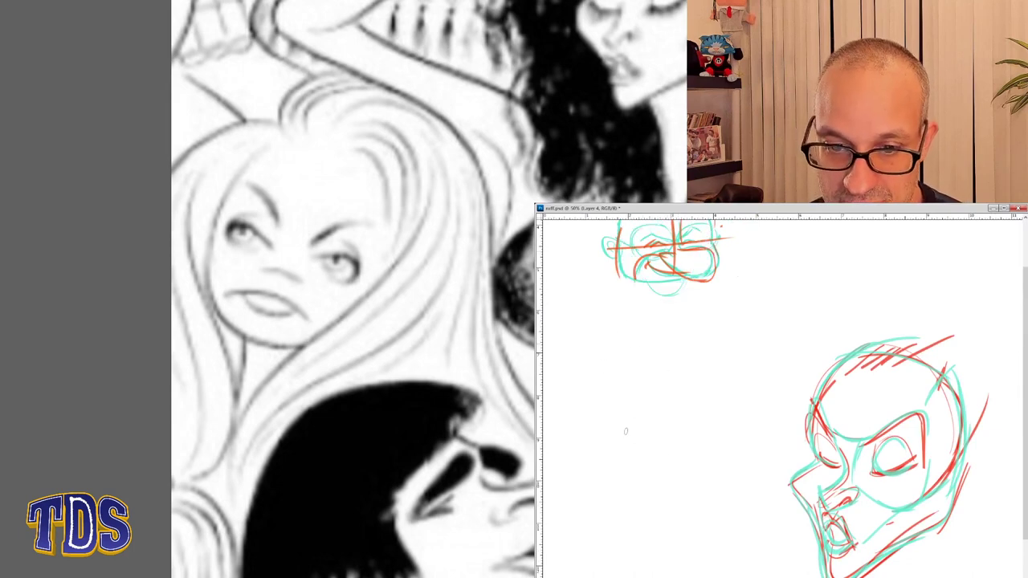
key("bracketright")
key("bracketright")
key("bracketright")
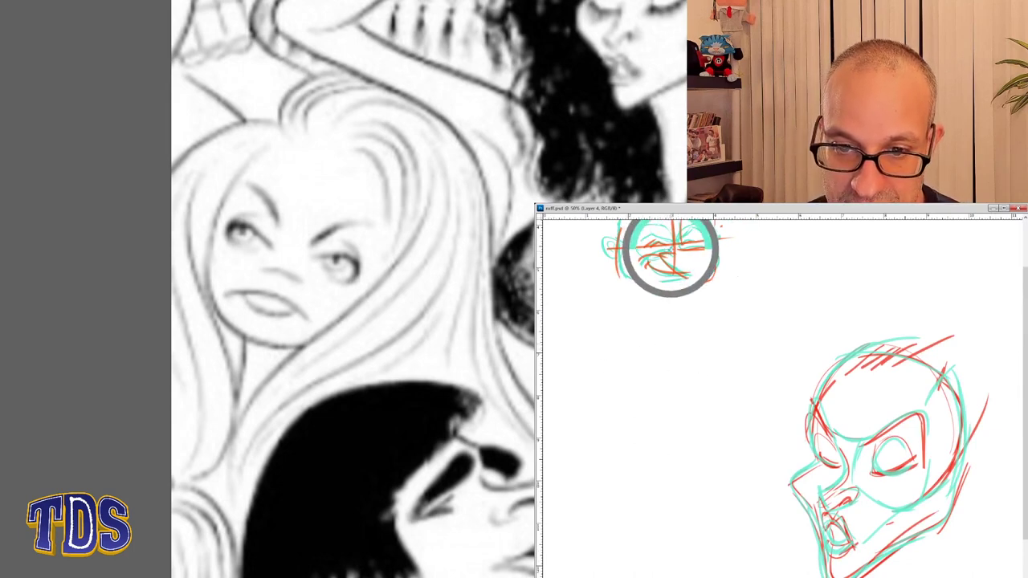
key("bracketleft")
key("bracketleft")
key("bracketleft")
- Sketch the side and rounded chin of the blonde woman's face below the first head in teal, with a tilted centre line
left_click_drag(640, 349, 746, 352)
key("ctrl+z")
mouse_move(639, 350)
left_mouse_down()
mouse_move(652, 454)
mouse_move(689, 455)
left_mouse_up()
left_click_drag(733, 334, 680, 456)
key("ctrl+z")
left_click_drag(737, 359, 664, 453)
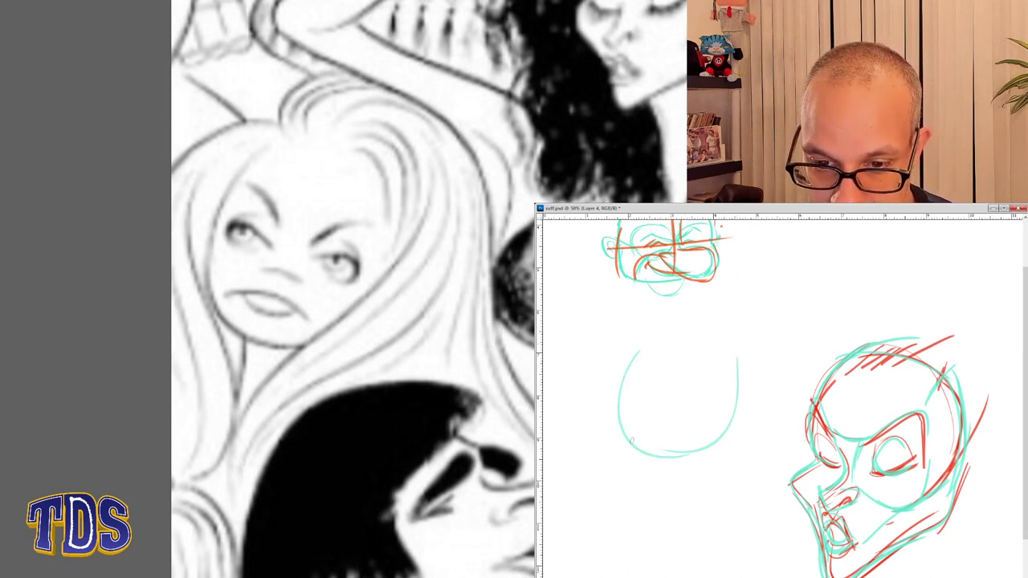
key("ctrl+z")
left_click_drag(615, 426, 726, 438)
left_click_drag(643, 511, 684, 368)
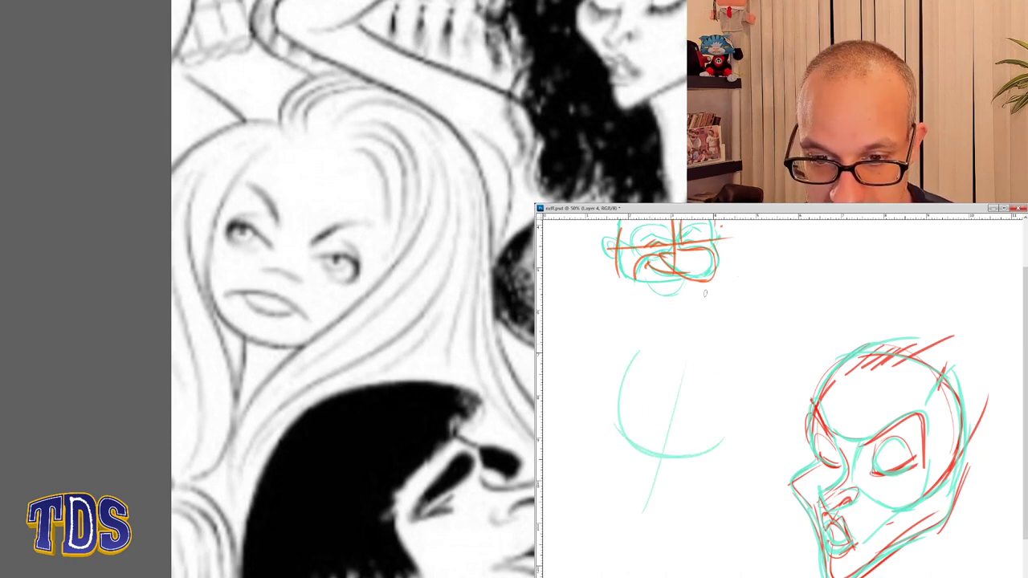
- Draw the far side of the blonde woman's head and the parted arcs of hair above her forehead in teal
left_click_drag(716, 315, 743, 406)
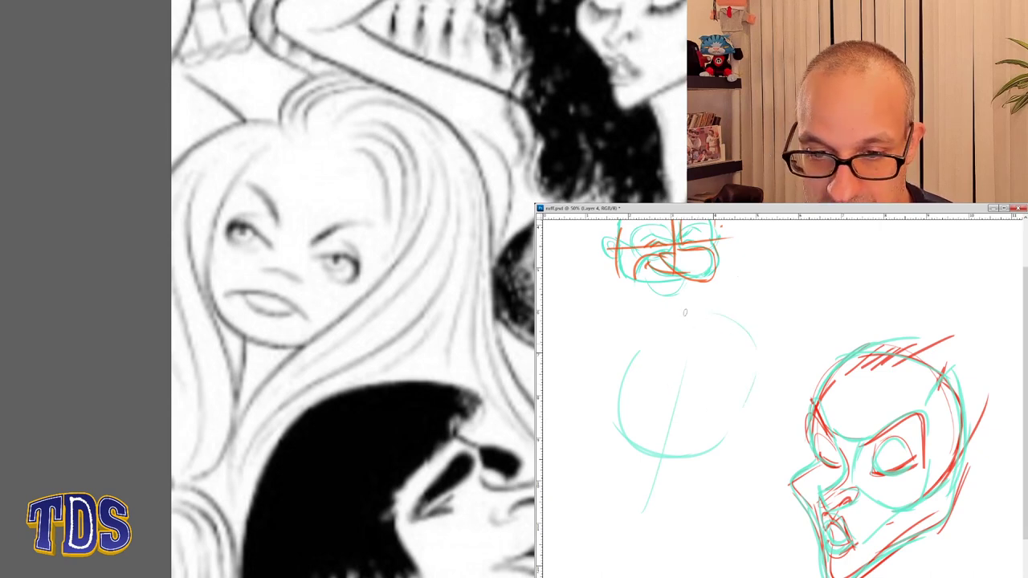
mouse_move(671, 329)
left_mouse_down()
mouse_move(735, 278)
mouse_move(773, 351)
left_mouse_up()
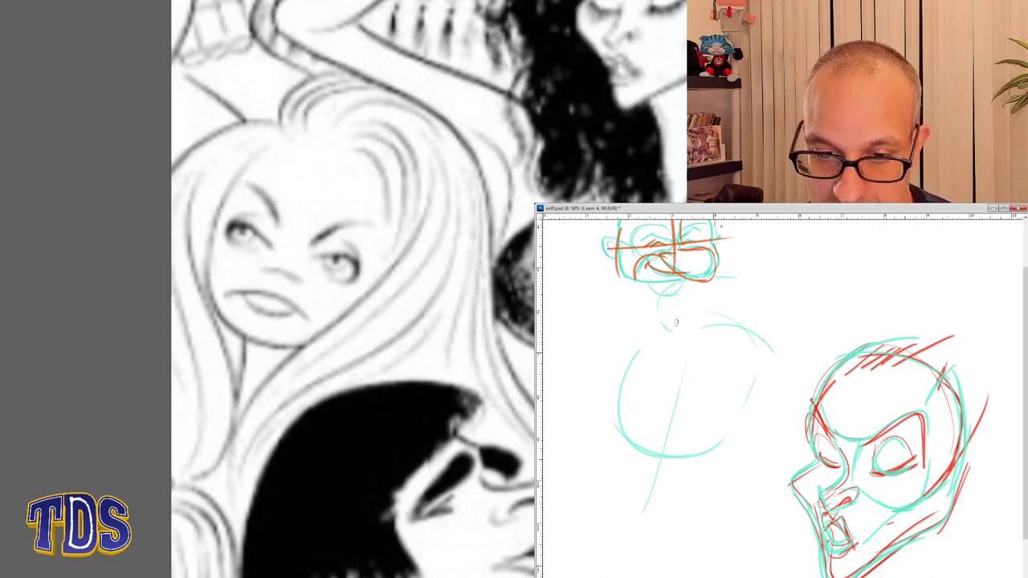
left_click_drag(637, 377, 671, 327)
key("ctrl+z")
left_click_drag(622, 381, 666, 329)
- Add long hair strands beside the face, a swept fringe, the far jaw line and the neck in teal
mouse_move(589, 383)
left_mouse_down()
mouse_move(670, 316)
mouse_move(575, 369)
mouse_move(617, 468)
left_mouse_up()
key("ctrl+z")
left_click_drag(610, 350, 604, 572)
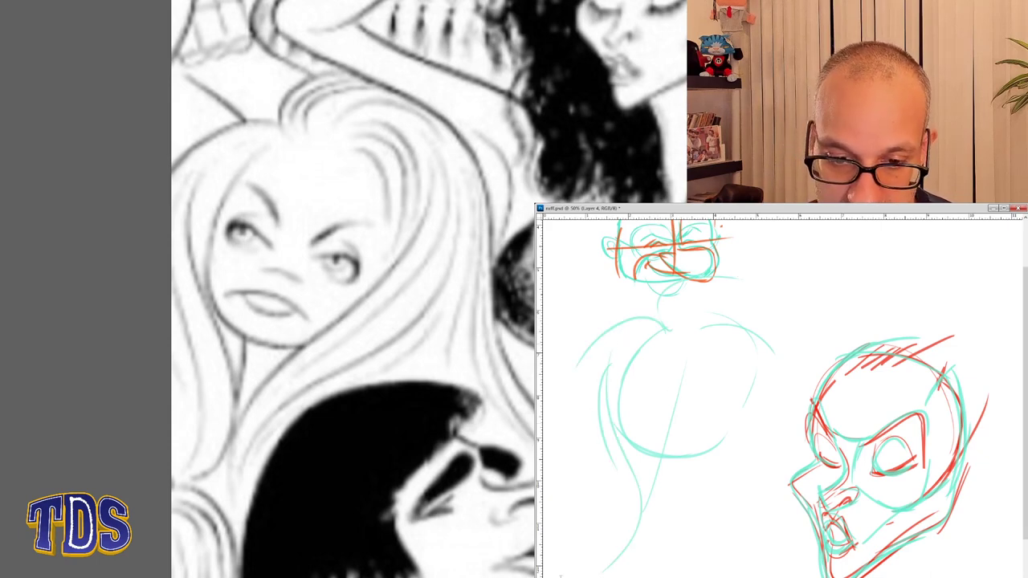
left_click_drag(562, 394, 560, 443)
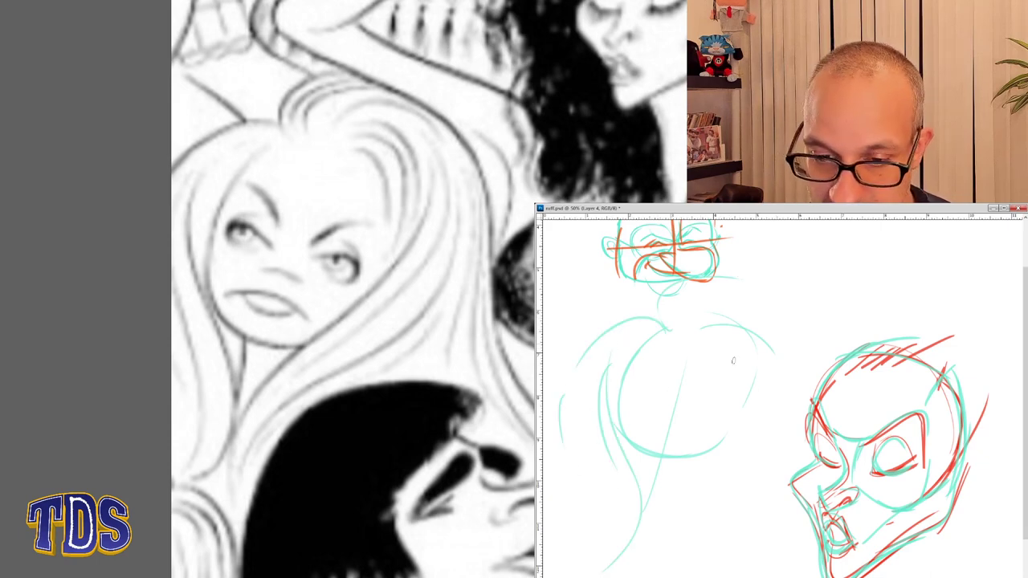
left_click_drag(729, 325, 754, 369)
mouse_move(684, 322)
left_mouse_down()
mouse_move(715, 290)
mouse_move(737, 306)
left_mouse_up()
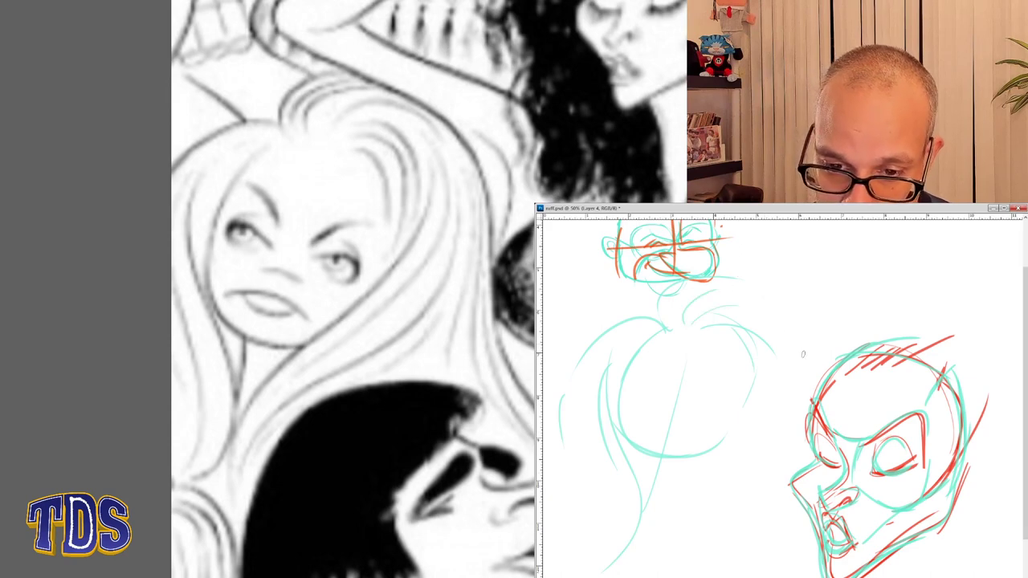
left_click_drag(648, 512, 757, 394)
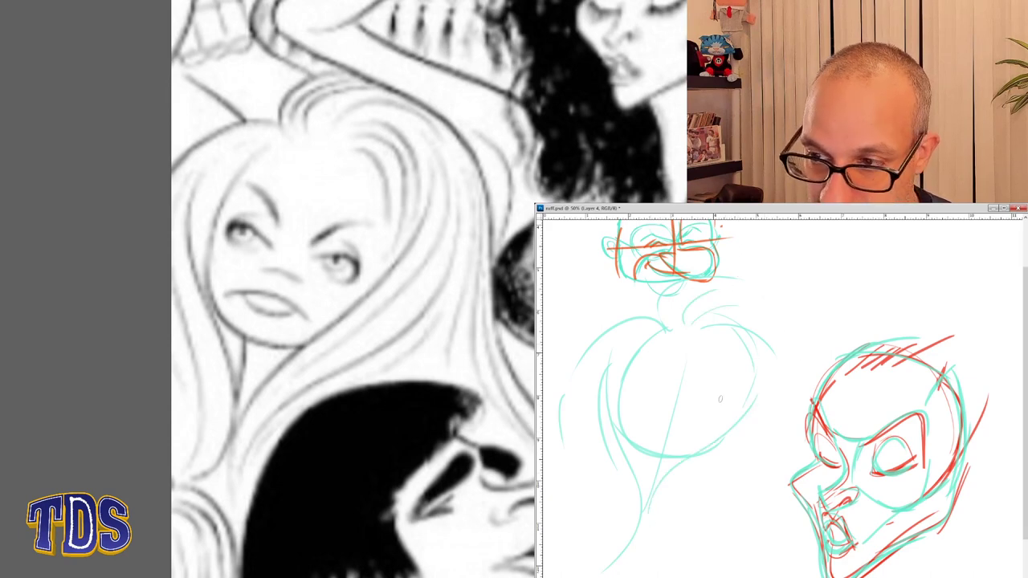
- Draw the blonde woman's angled brows, eyes, short nose and downturned lips in teal, and bring the whole set of sketches into view
mouse_move(634, 368)
left_mouse_down()
mouse_move(657, 396)
mouse_move(729, 384)
left_mouse_up()
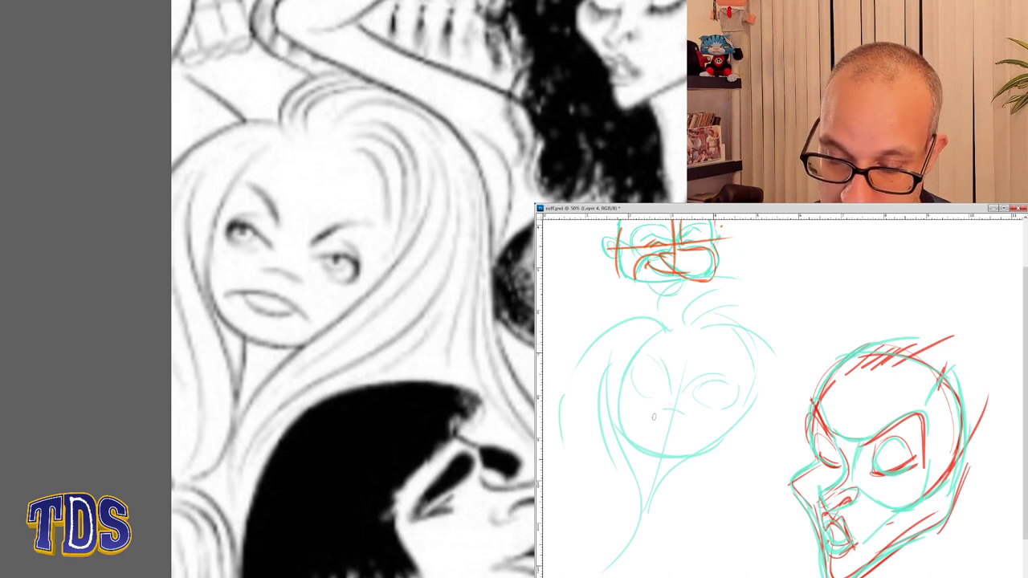
left_click_drag(639, 419, 681, 460)
key("ctrl+z")
mouse_move(640, 424)
left_mouse_down()
mouse_move(691, 444)
mouse_move(672, 438)
mouse_move(681, 433)
left_mouse_up()
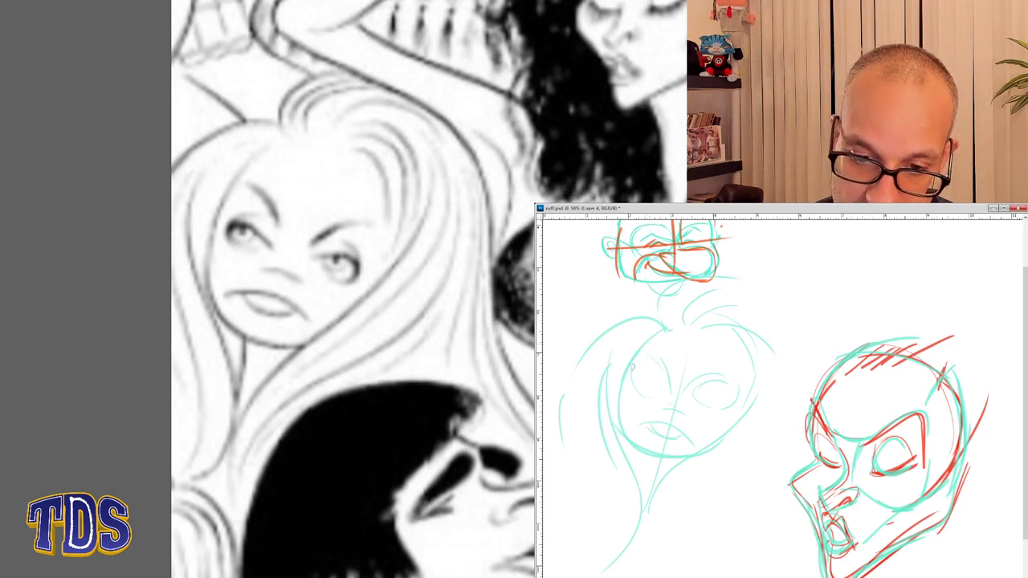
mouse_move(633, 367)
left_mouse_down()
mouse_move(667, 396)
mouse_move(637, 368)
mouse_move(647, 375)
left_mouse_up()
key("ctrl+z")
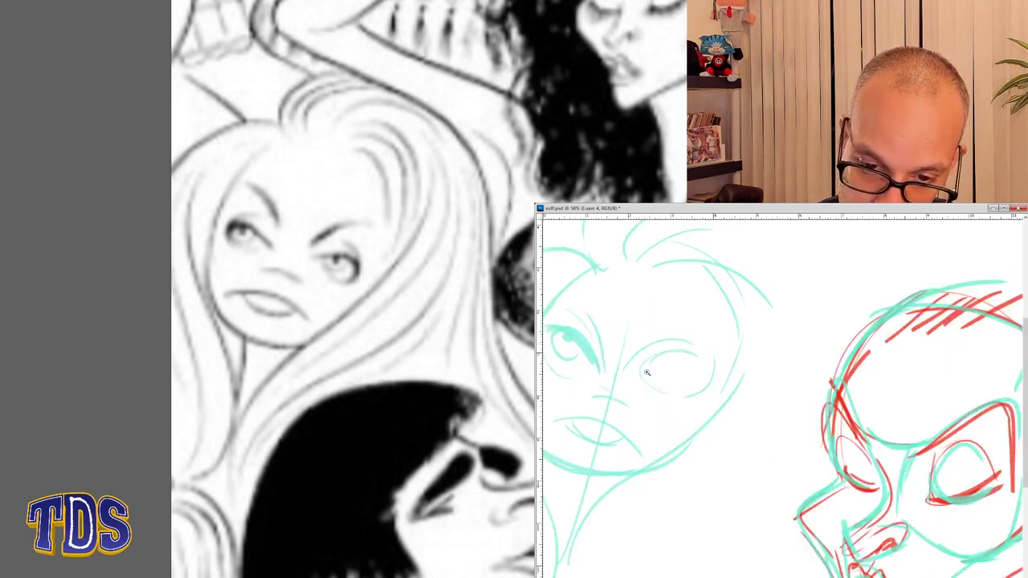
key("ctrl+0")
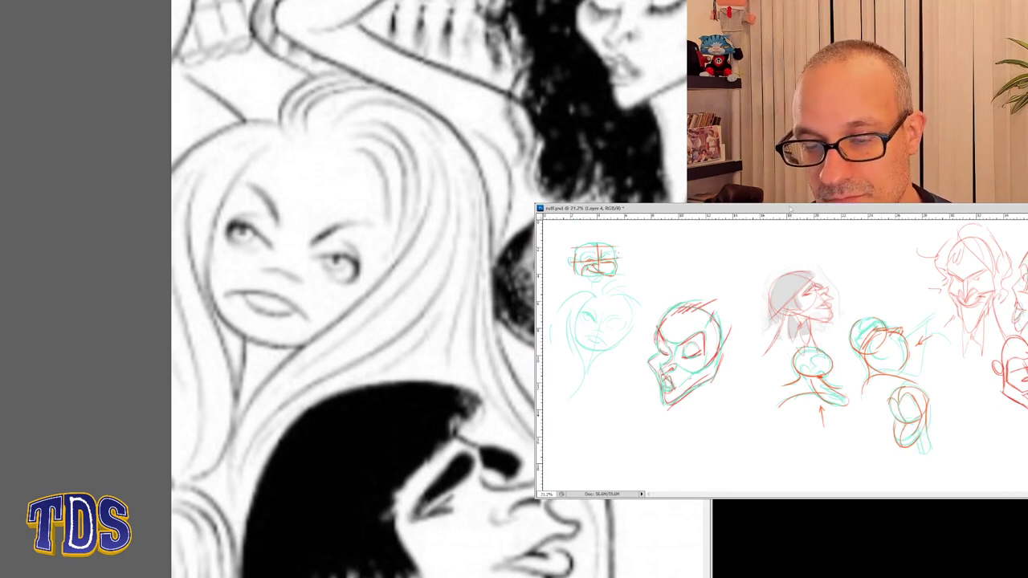
left_click_drag(1026, 496, 1026, 525)
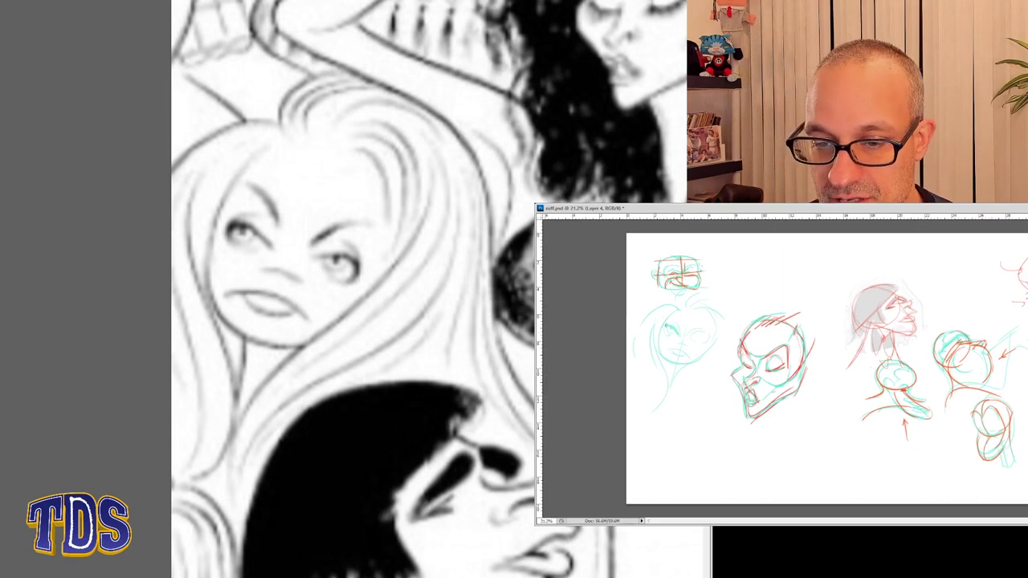
- Draw a heavy upper lid, iris and shaded pupil on the blonde woman's higher eye in teal
key("ctrl+plus")
key("ctrl+plus")
key("ctrl+plus")
key("ctrl+plus")
left_click_drag(672, 332, 932, 354)
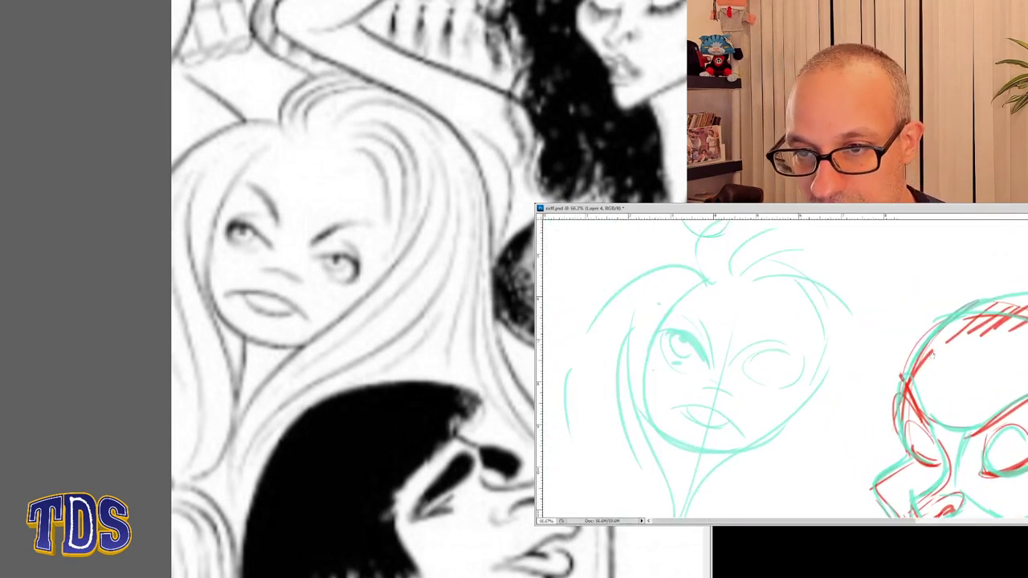
scroll(697, 346, "up", 1)
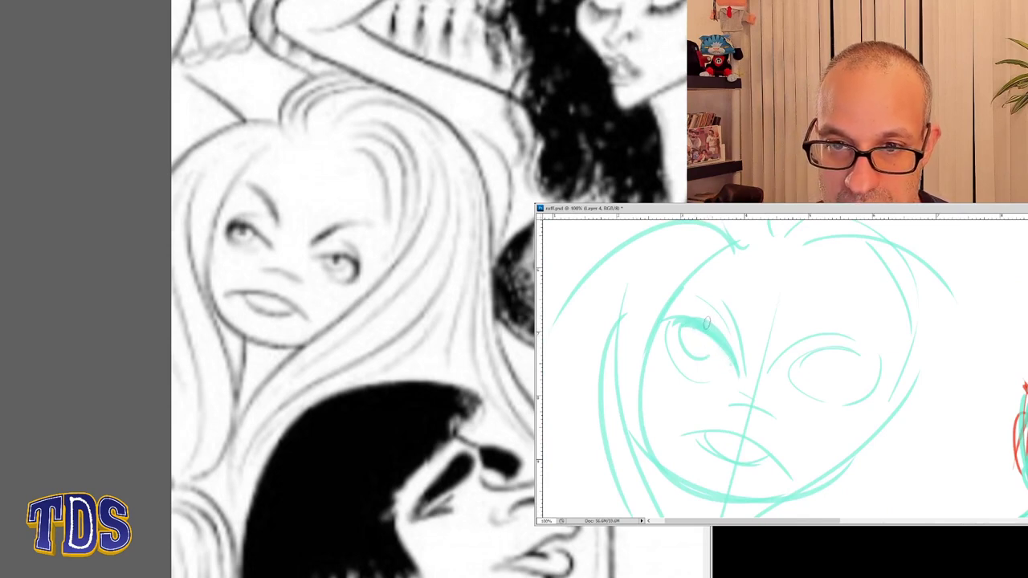
mouse_move(692, 327)
left_mouse_down()
mouse_move(688, 354)
mouse_move(703, 330)
mouse_move(696, 335)
left_mouse_up()
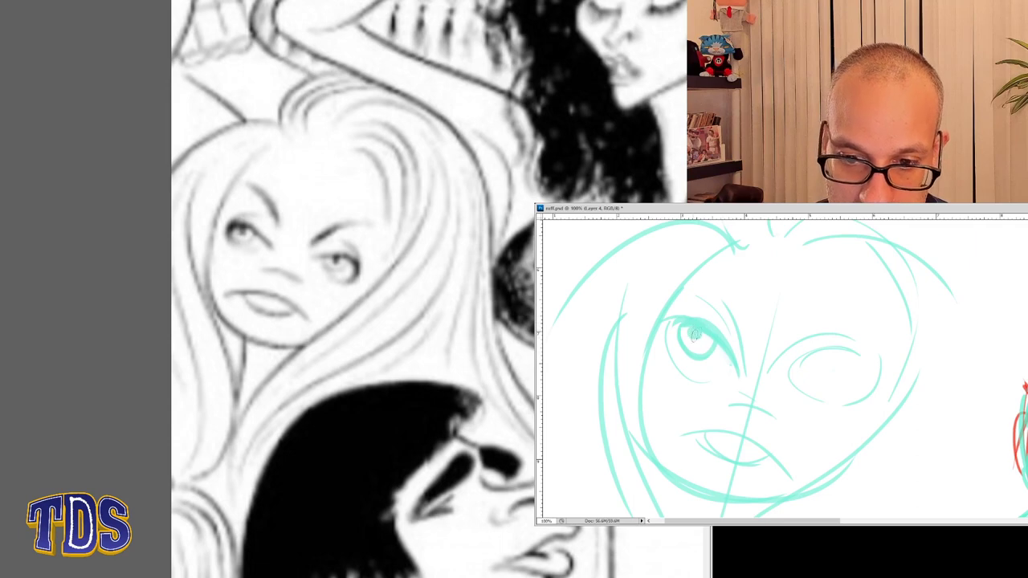
- Draw the upper lid, crease, outer lash line, iris and pupil of the blonde woman's other eye in teal
left_click_drag(784, 381, 870, 391)
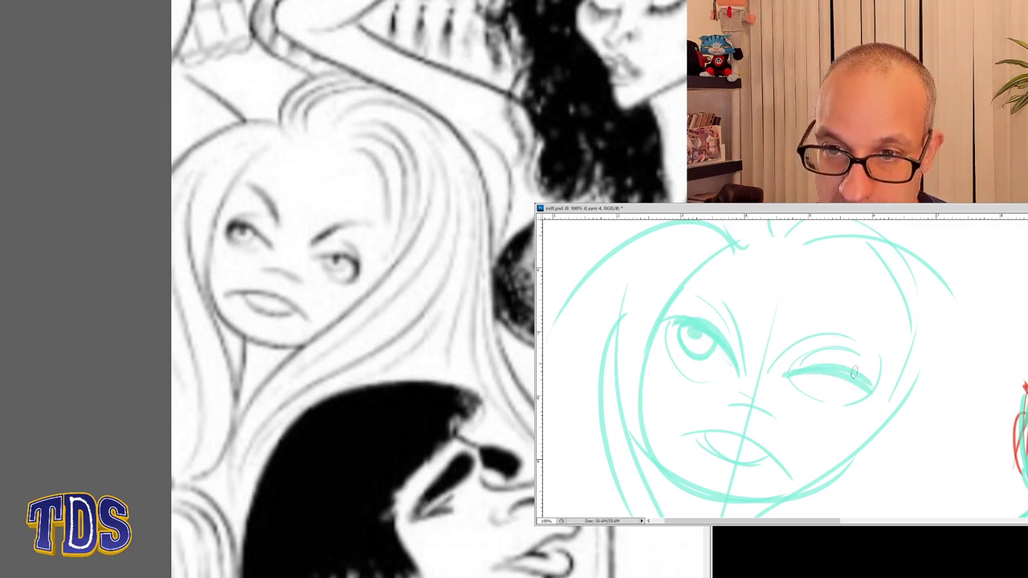
key("ctrl+z")
left_click_drag(793, 374, 872, 393)
left_click_drag(810, 353, 868, 414)
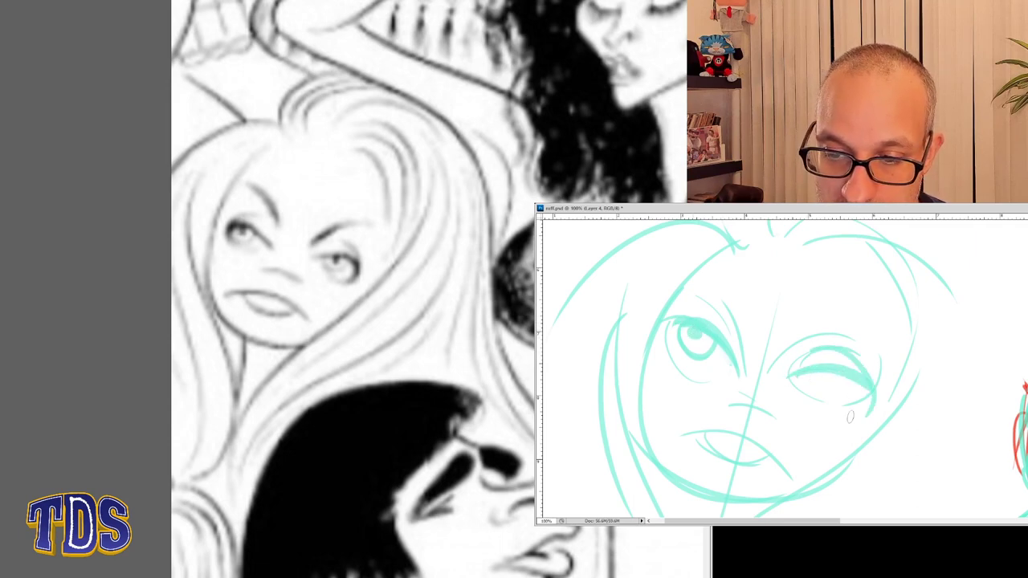
mouse_move(813, 375)
left_mouse_down()
mouse_move(828, 369)
mouse_move(824, 378)
mouse_move(839, 381)
left_mouse_up()
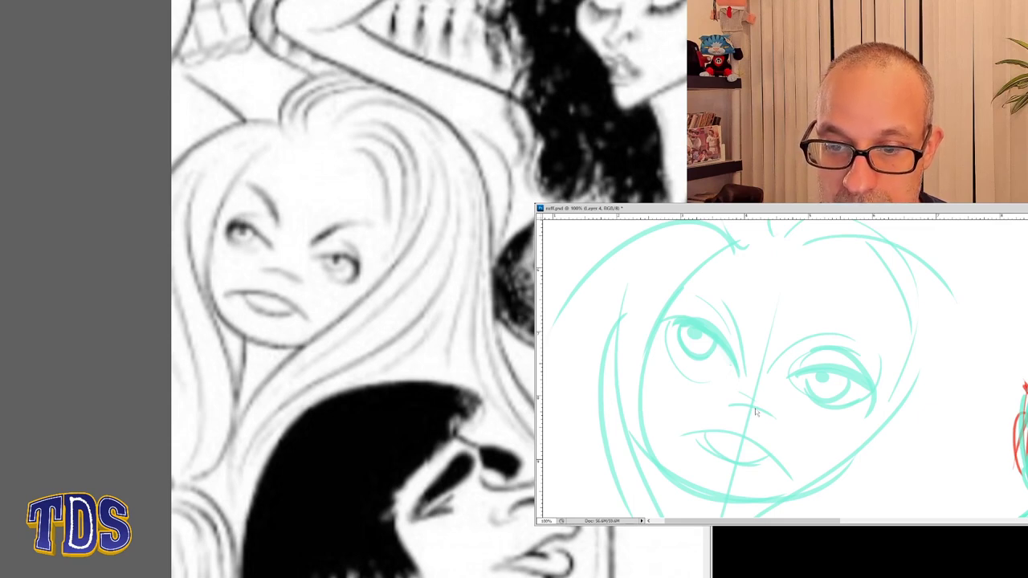
- Strengthen the blonde woman's nose, lower lid and far jaw, and add hair strands along her temple in teal
left_click_drag(725, 405, 767, 423)
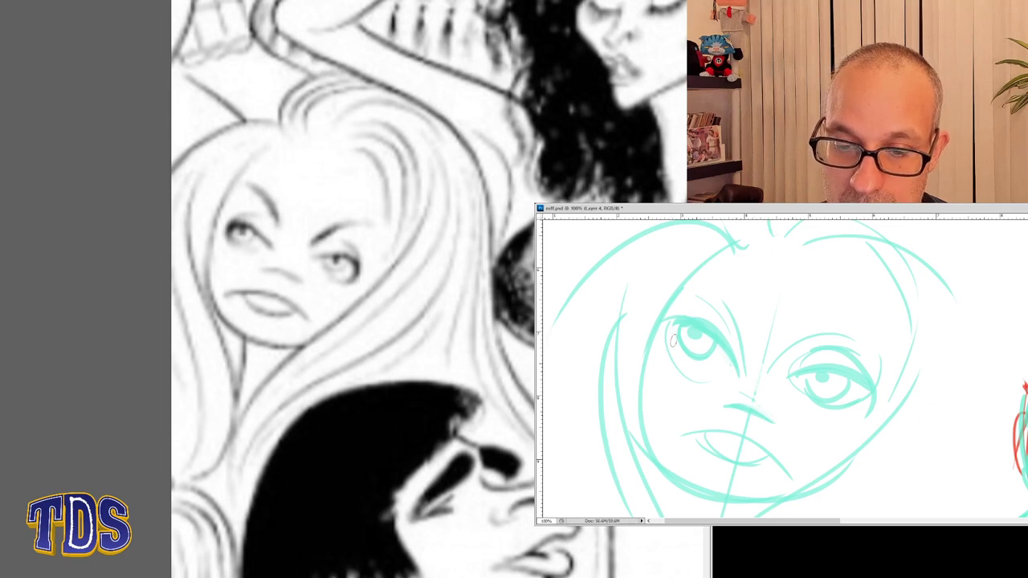
left_click_drag(666, 331, 726, 363)
key("ctrl+z")
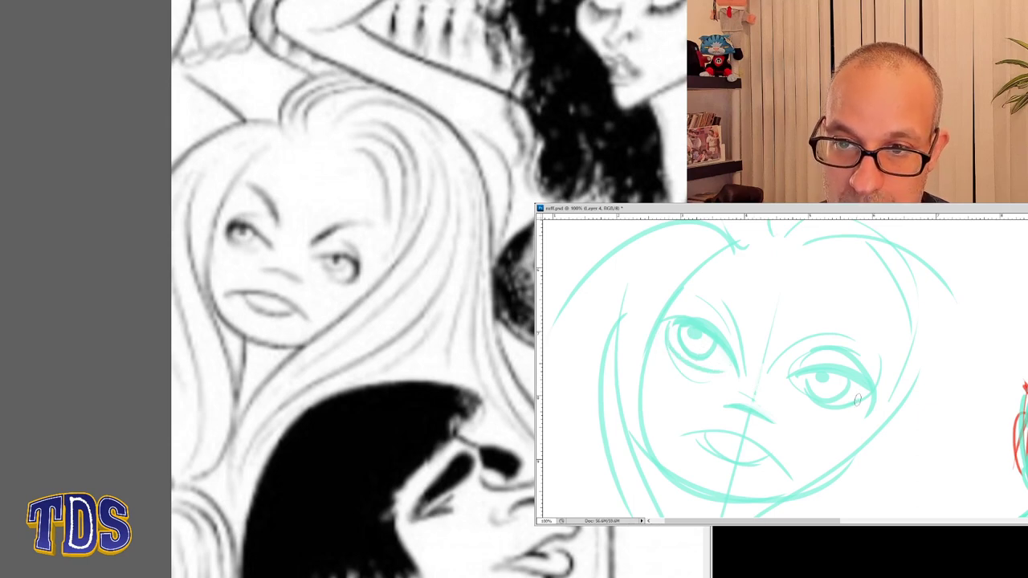
mouse_move(904, 311)
left_mouse_down()
mouse_move(864, 442)
mouse_move(811, 479)
left_mouse_up()
key("ctrl+z")
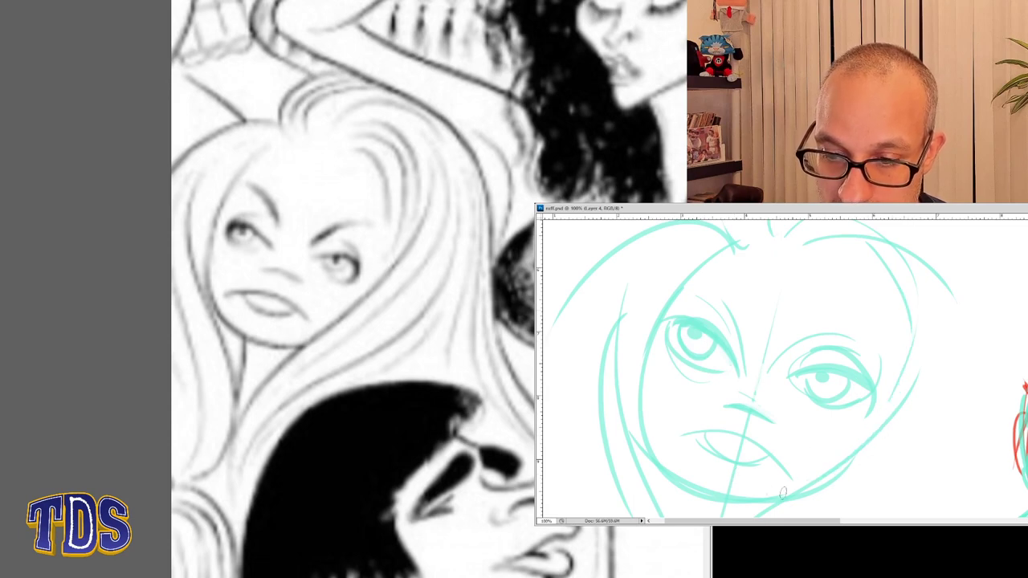
key("ctrl+z")
mouse_move(823, 242)
left_mouse_down()
mouse_move(884, 272)
mouse_move(906, 335)
left_mouse_up()
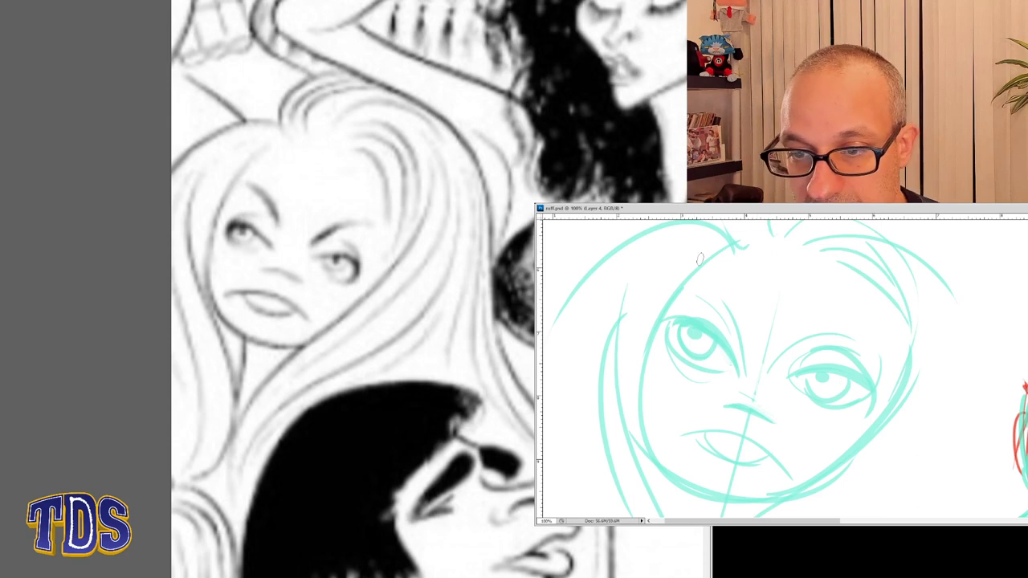
- Select the blonde woman's sketch, cut and paste it onto its own layer, and move it beside the first head
key("ctrl+minus")
key("ctrl+minus")
key("ctrl+minus")
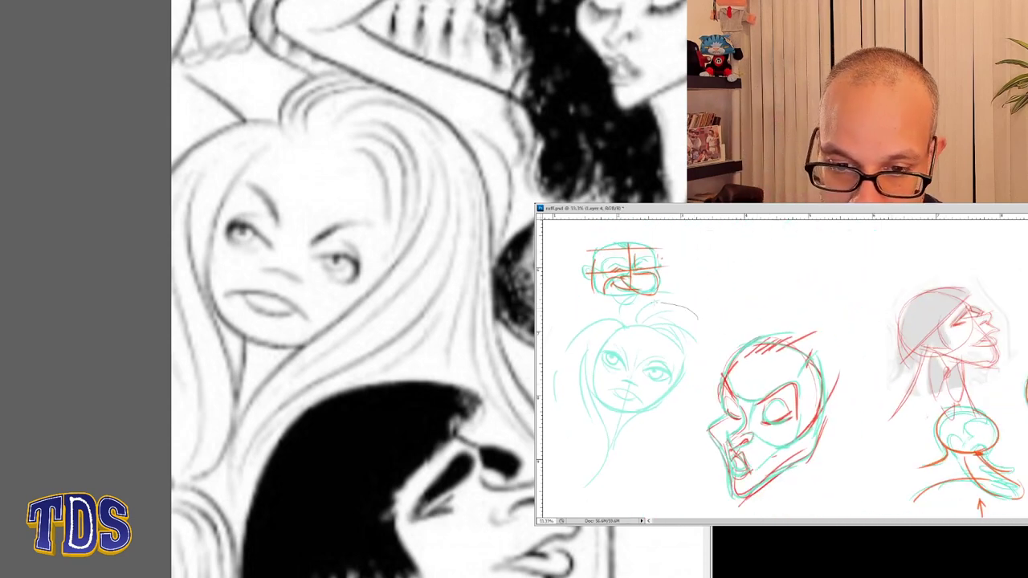
mouse_move(656, 303)
left_mouse_down()
mouse_move(546, 397)
mouse_move(701, 410)
mouse_move(710, 322)
left_mouse_up()
key("ctrl+x")
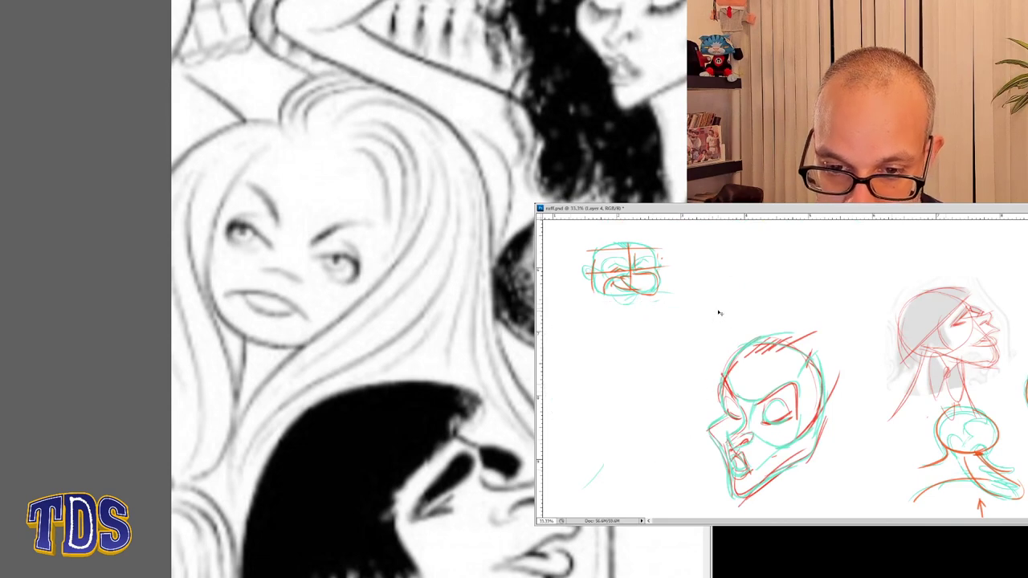
key("ctrl+v")
key("ctrl+t")
left_click_drag(998, 286, 972, 313)
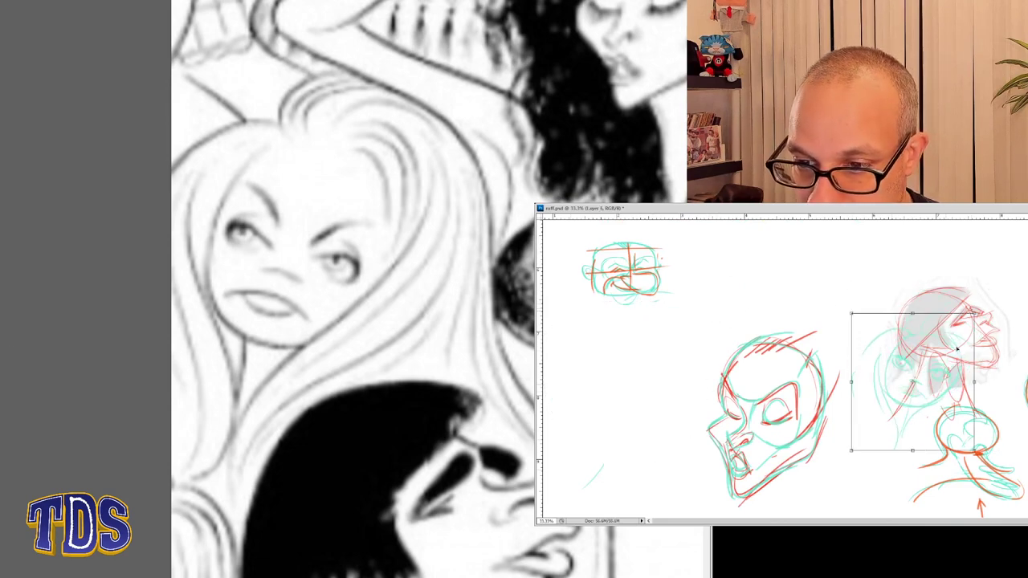
mouse_move(958, 349)
left_mouse_down()
mouse_move(763, 250)
mouse_move(776, 253)
left_mouse_up()
key("Return")
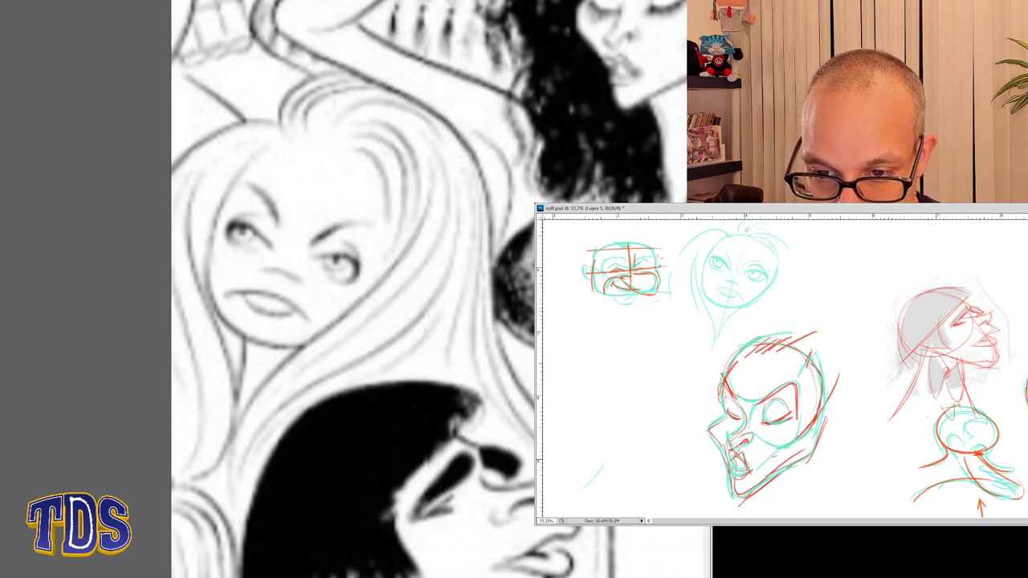
- Draw a tilted centre line and cross guide lines over the blonde woman's face in teal
left_click_drag(709, 333, 748, 228)
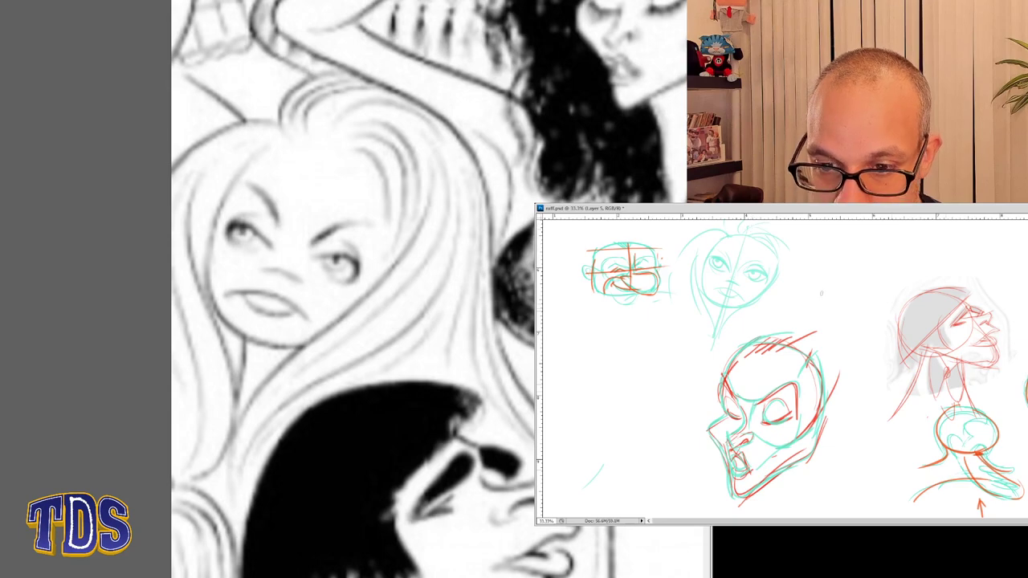
key("r")
left_click_drag(820, 293, 843, 244)
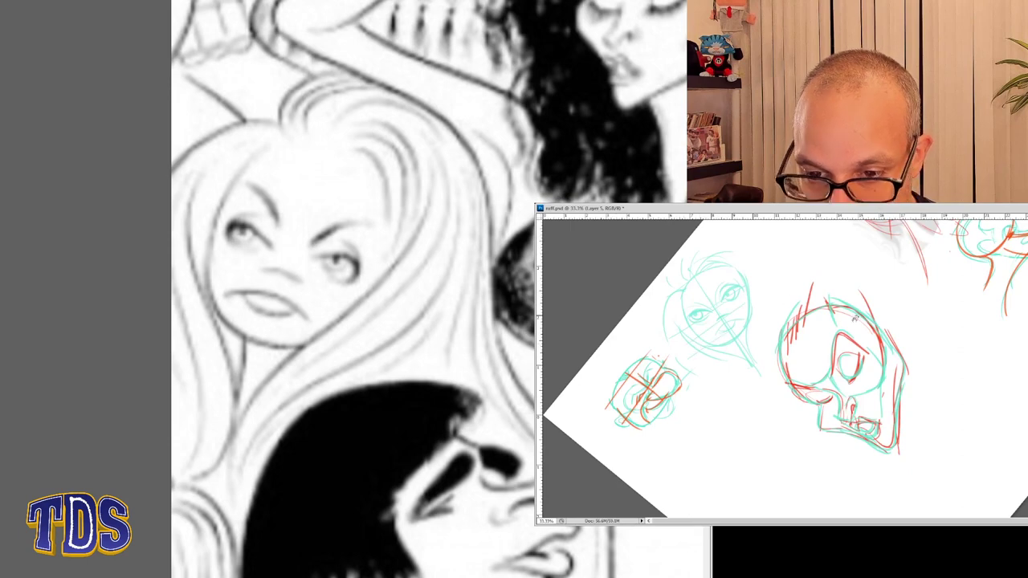
mouse_move(854, 318)
left_mouse_down()
mouse_move(899, 321)
mouse_move(941, 280)
mouse_move(844, 286)
mouse_move(859, 397)
left_mouse_up()
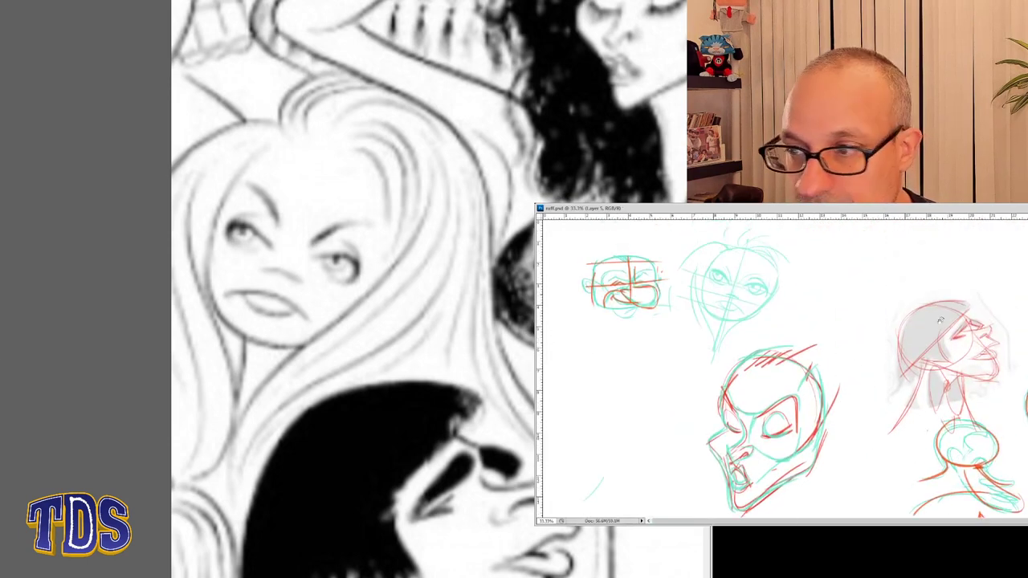
- Using red sampled from the skull sketch, rough in the curly-haired singer's flat forehead, head side and long neck lines on empty canvas
left_click(393, 220)
left_click_drag(481, 202, 337, 105)
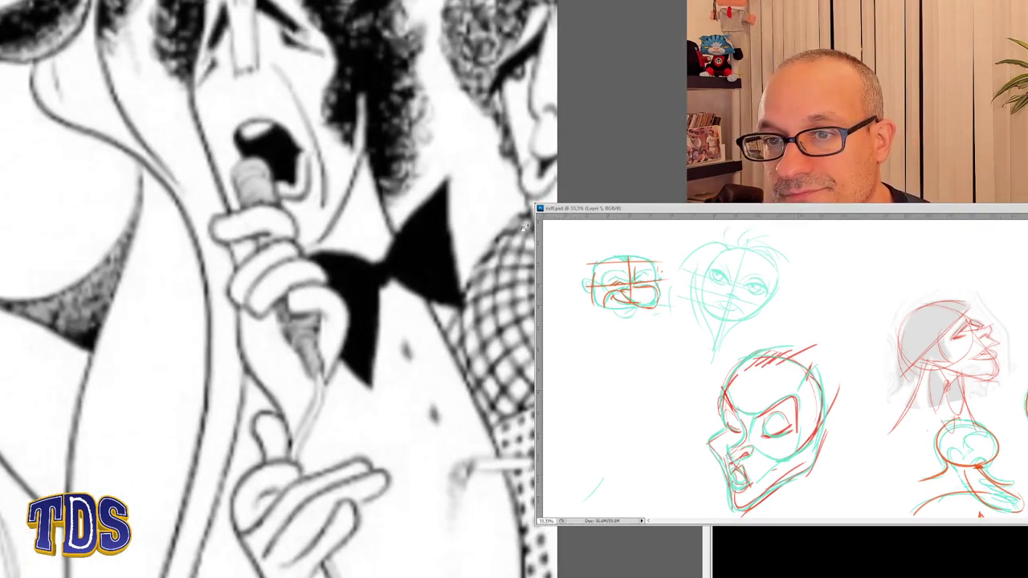
mouse_move(469, 150)
left_mouse_down()
mouse_move(527, 209)
mouse_move(547, 204)
mouse_move(526, 206)
left_mouse_up()
left_click(986, 288)
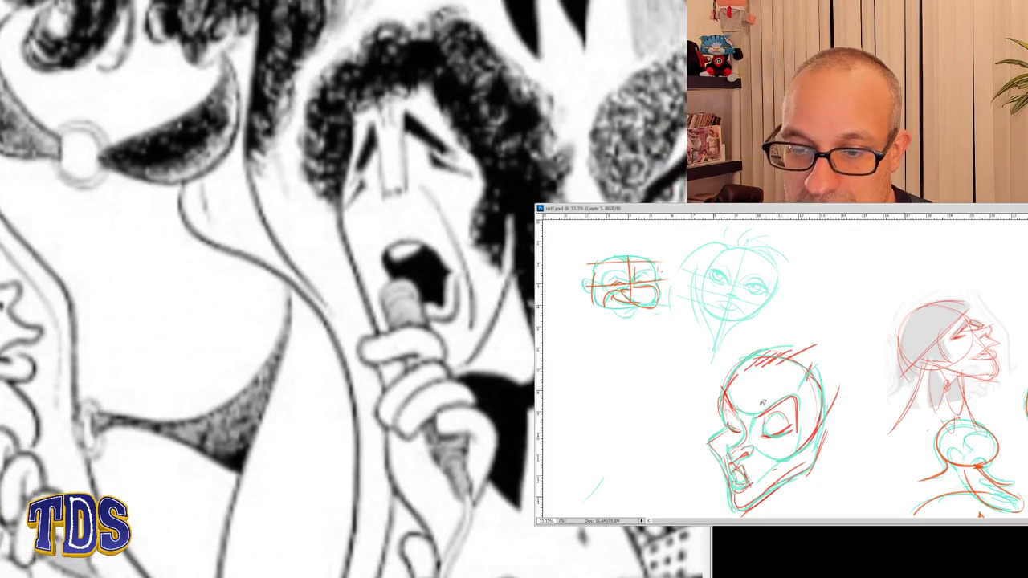
left_click(769, 408, "alt")
left_click_drag(828, 510, 827, 381)
key("ctrl+r")
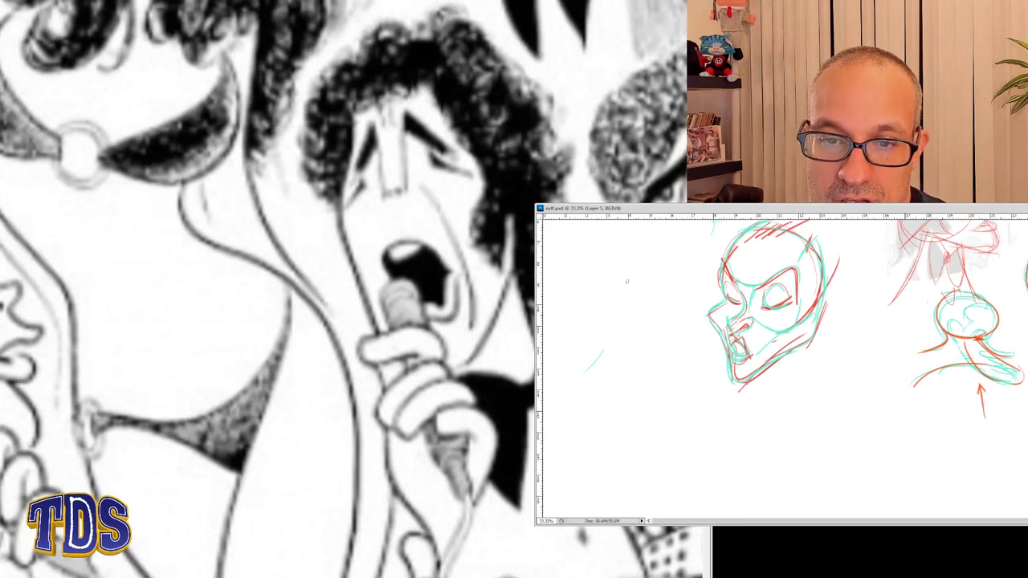
mouse_move(592, 271)
left_mouse_down()
mouse_move(639, 267)
mouse_move(580, 338)
left_mouse_up()
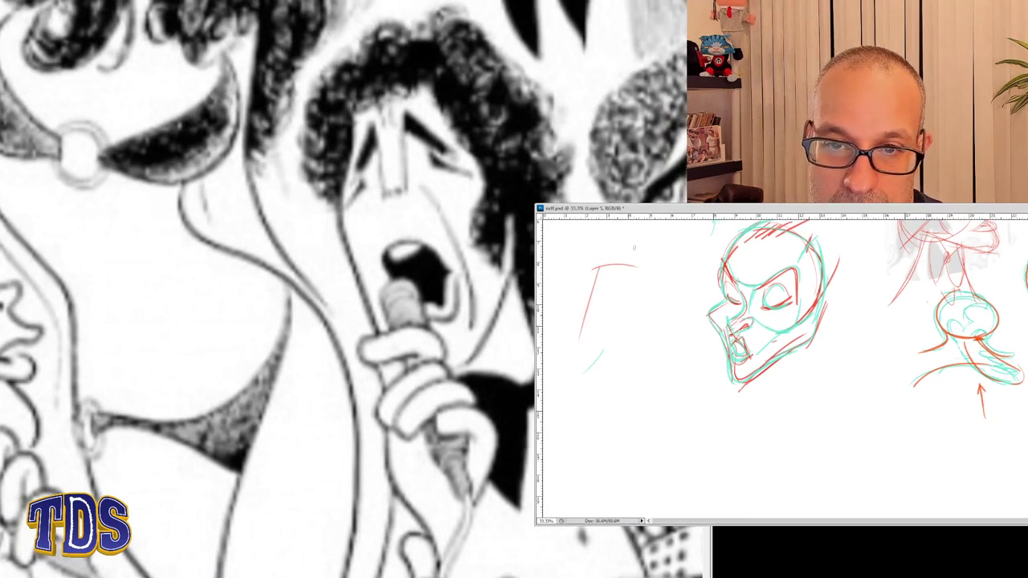
left_click_drag(599, 270, 643, 258)
mouse_move(642, 244)
left_mouse_down()
mouse_move(640, 346)
mouse_move(691, 411)
mouse_move(695, 450)
left_mouse_up()
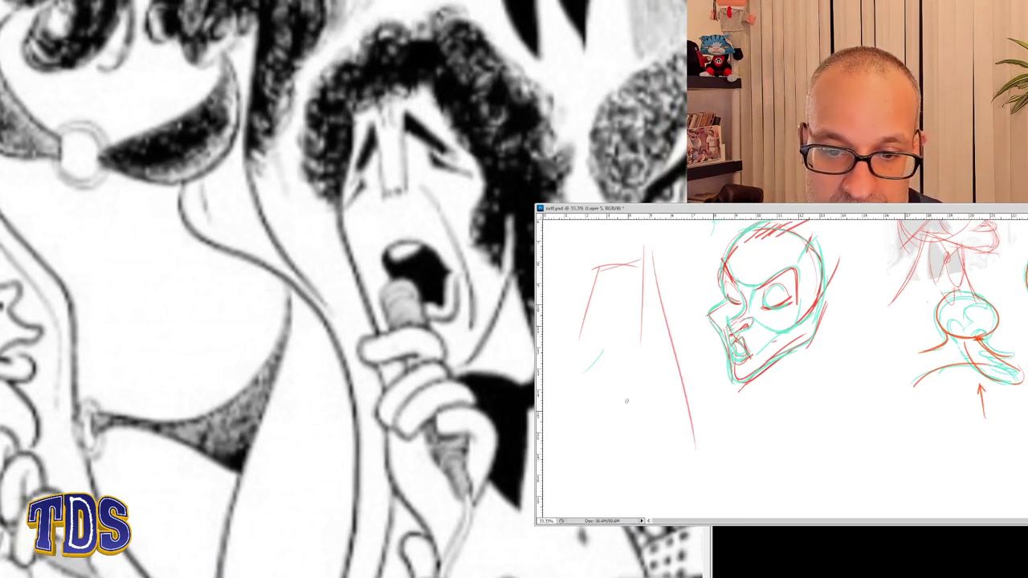
left_click_drag(619, 398, 656, 508)
left_click_drag(666, 329, 717, 490)
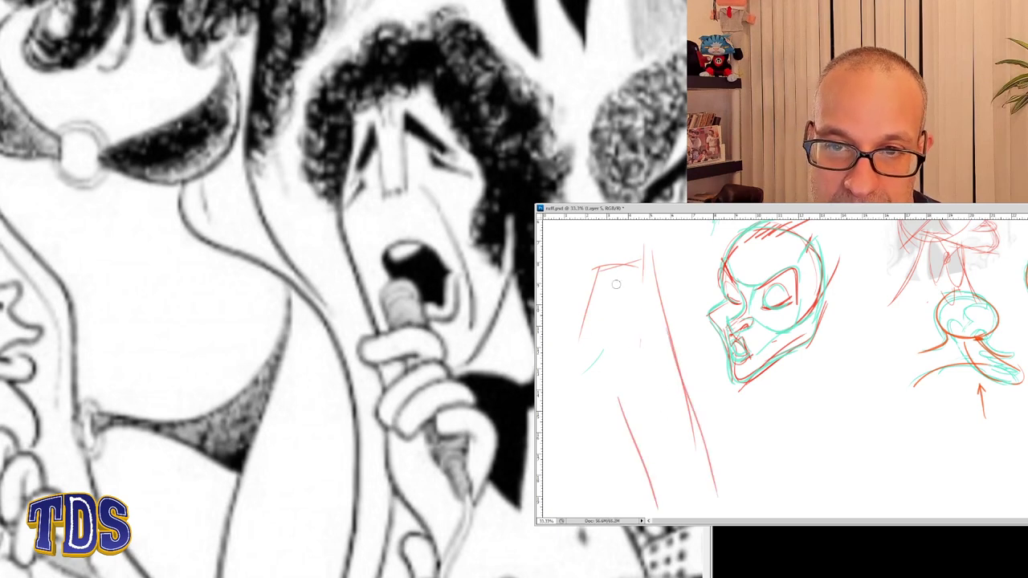
- Connect the singer's angular forehead and cheek down to a narrow rounded chin, and reinforce the jaw and neck lines in red
mouse_move(591, 266)
left_mouse_down()
mouse_move(580, 334)
mouse_move(617, 415)
left_mouse_up()
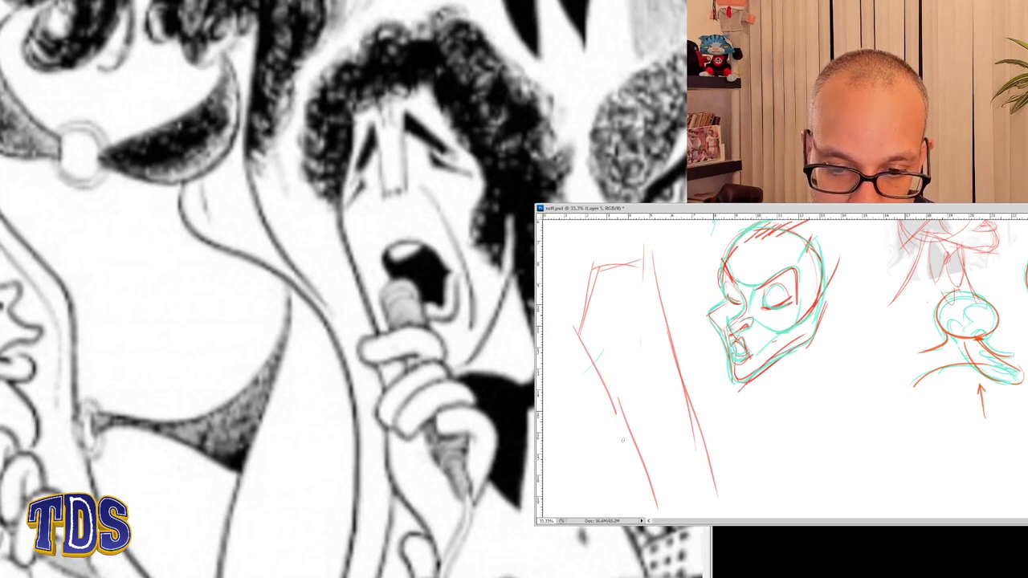
left_click_drag(627, 462, 652, 446)
left_click_drag(654, 351, 659, 449)
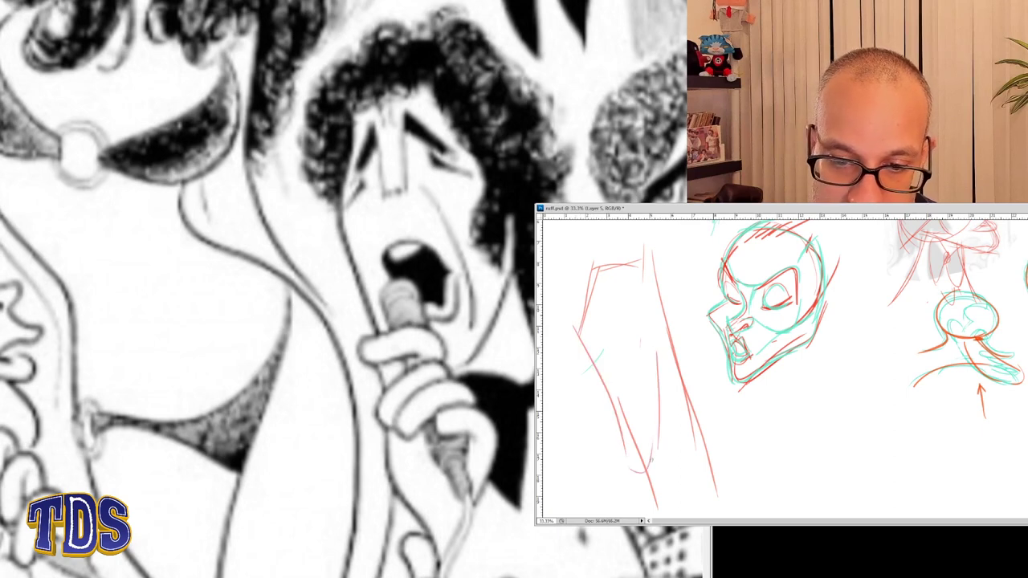
left_click_drag(686, 382, 720, 493)
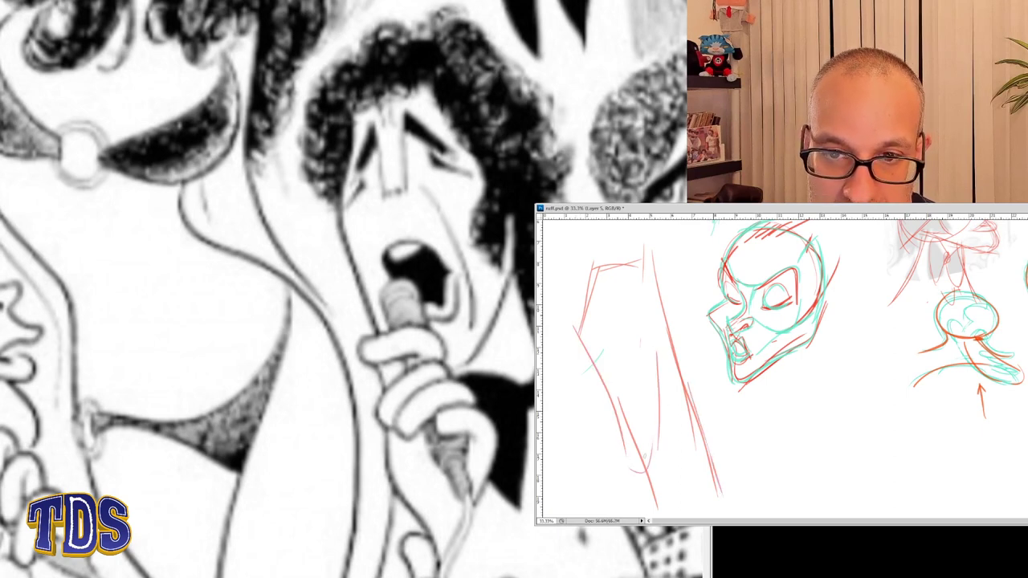
left_click_drag(624, 450, 658, 446)
left_click_drag(660, 393, 663, 456)
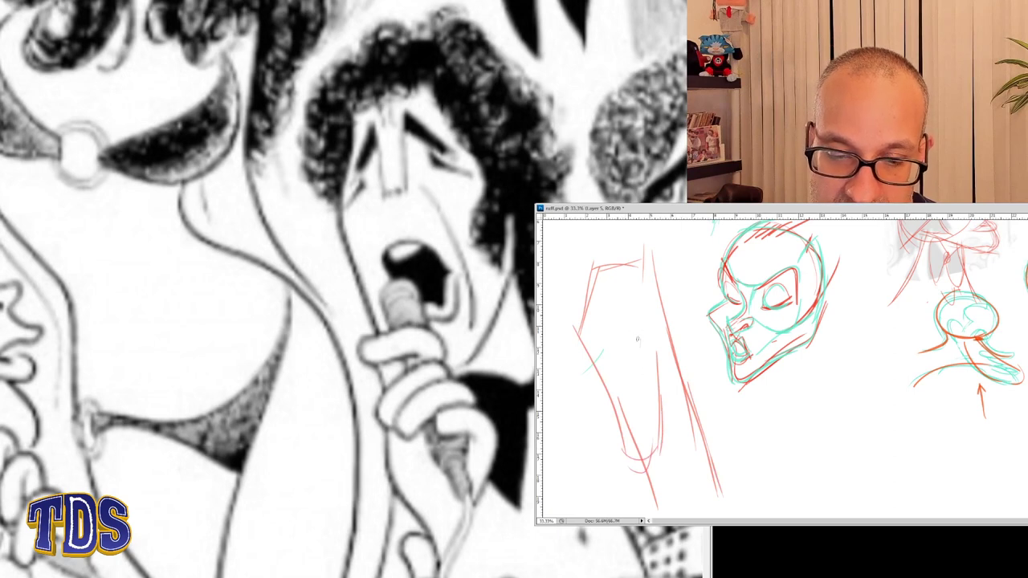
- Draw the singer's wide-open mouth, long rectangular nose and slanted brows in red inside the face outline
mouse_move(607, 363)
left_mouse_down()
mouse_move(647, 350)
mouse_move(628, 347)
mouse_move(611, 408)
mouse_move(642, 458)
left_mouse_up()
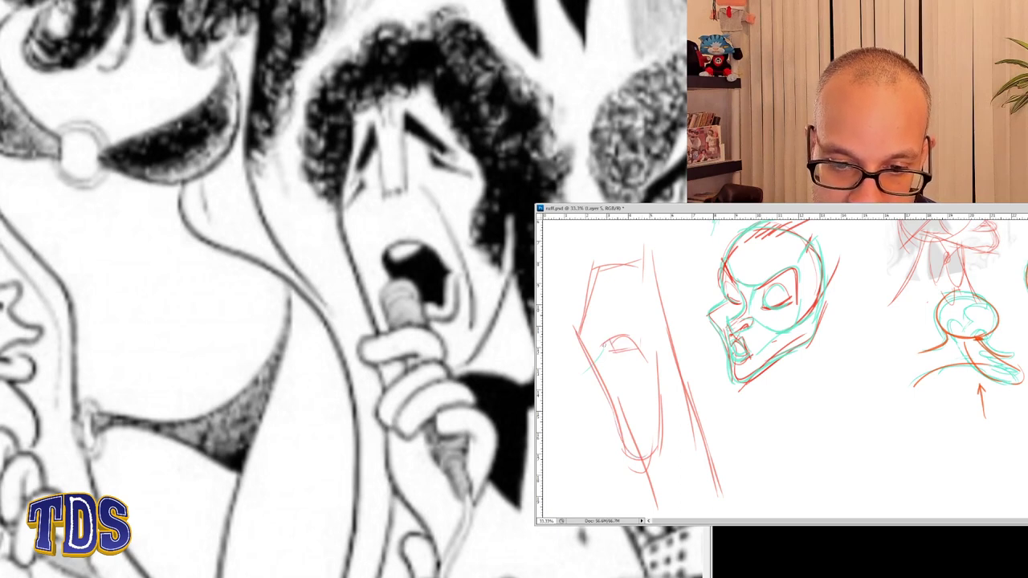
mouse_move(603, 342)
left_mouse_down()
mouse_move(613, 385)
mouse_move(624, 391)
mouse_move(646, 378)
left_mouse_up()
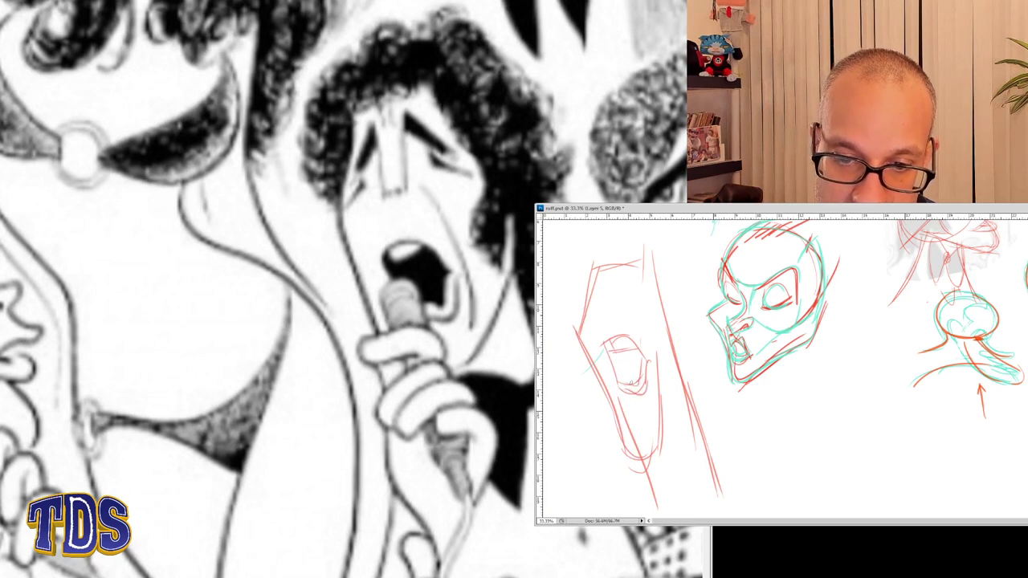
mouse_move(606, 286)
left_mouse_down()
mouse_move(605, 322)
mouse_move(620, 322)
mouse_move(610, 271)
mouse_move(645, 265)
mouse_move(658, 299)
left_mouse_up()
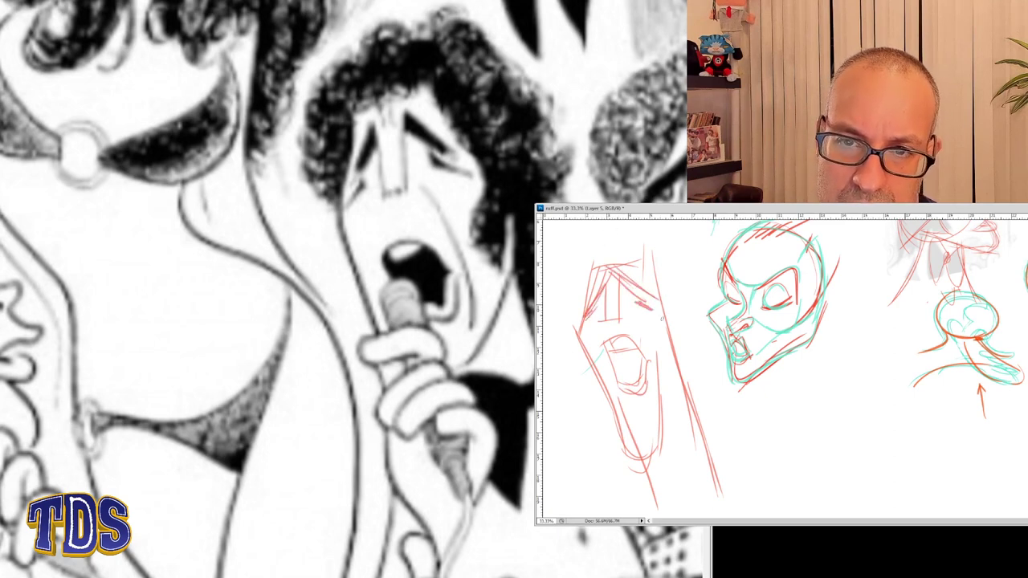
- Define the singer's near cheek edge, ear and the jaw line angling down to the chin in red
left_click_drag(666, 303, 662, 359)
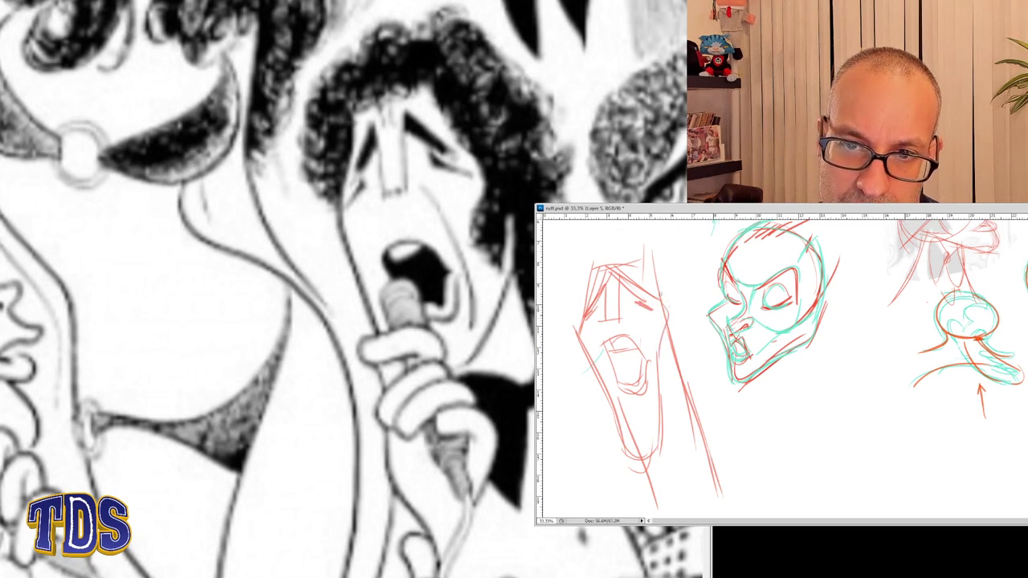
mouse_move(671, 310)
left_mouse_down()
mouse_move(664, 353)
mouse_move(685, 381)
mouse_move(655, 464)
left_mouse_up()
left_click_drag(686, 377, 650, 469)
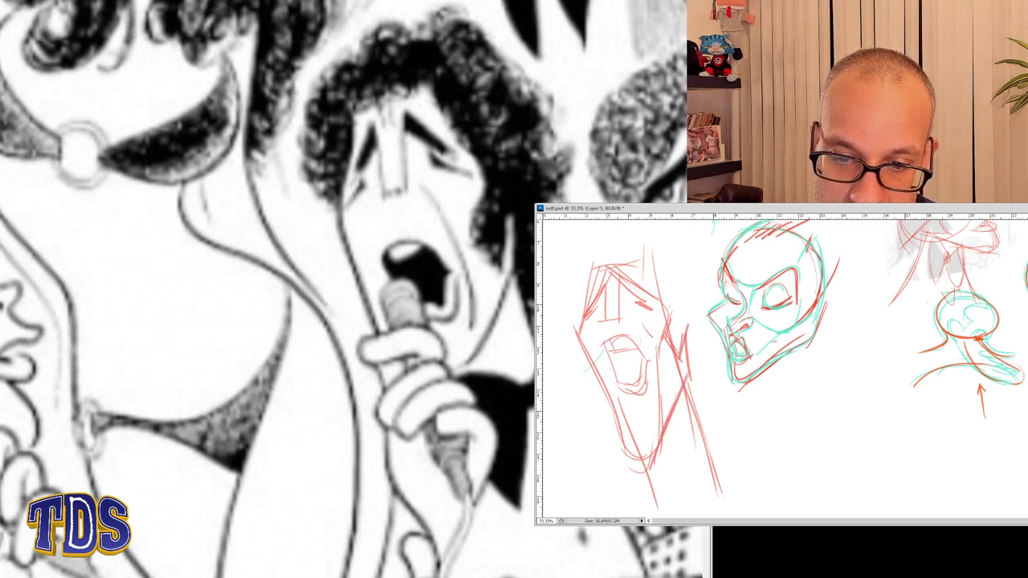
- Add the curved cheek fold beside the singer's mouth and fill the open mouth with solid red below the upper teeth
left_click_drag(654, 339, 662, 404)
key("ctrl+alt+z")
key("ctrl+alt+z")
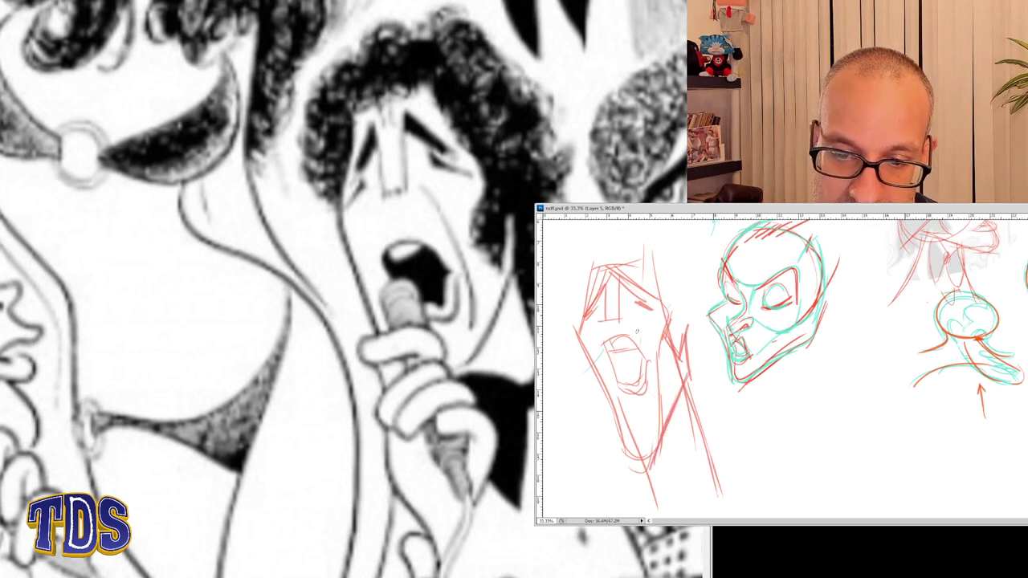
mouse_move(636, 331)
left_mouse_down()
mouse_move(646, 382)
mouse_move(652, 350)
mouse_move(659, 383)
left_mouse_up()
key("ctrl+alt+z")
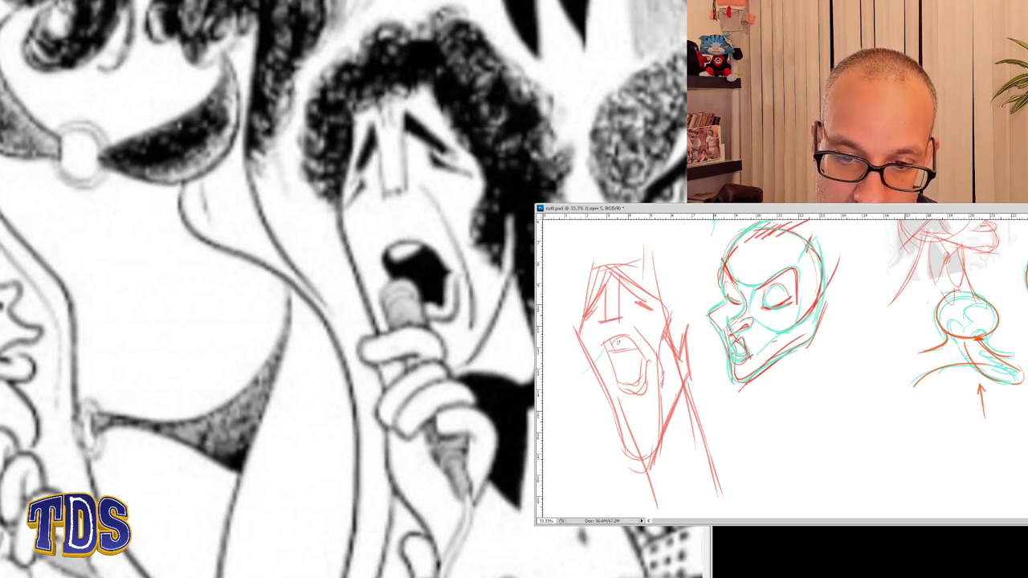
left_click(631, 365)
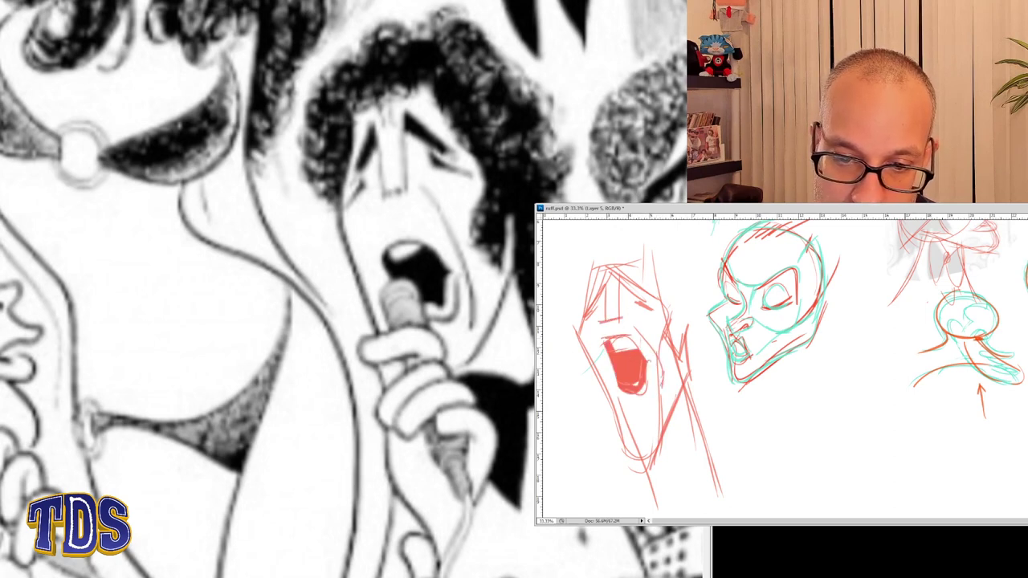
- Undo the mouth fill and refill the singer's open mouth with solid red below the upper teeth
key("ctrl+alt+z")
left_click(633, 377)
key("ctrl+alt+z")
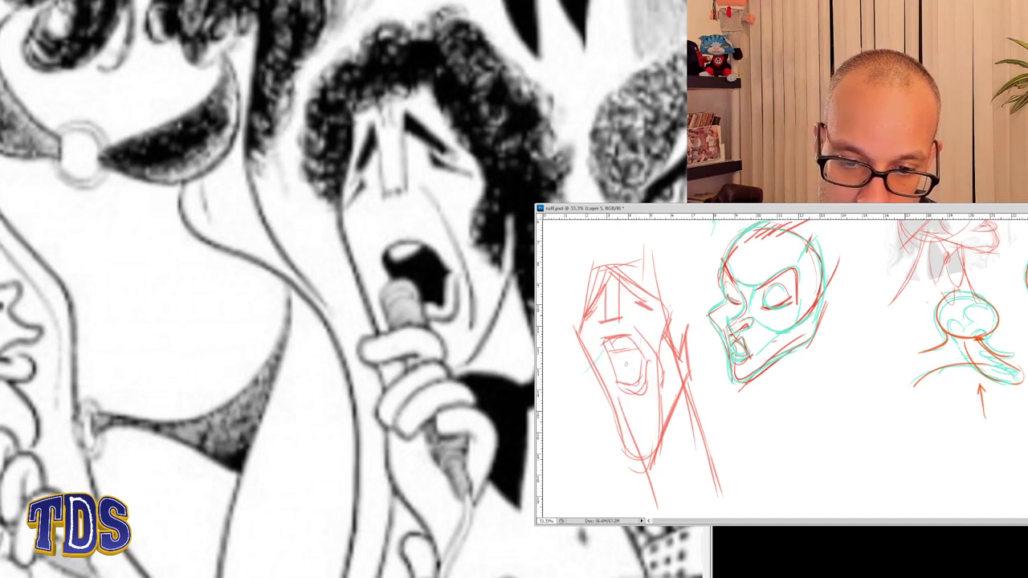
left_click(626, 363)
key("ctrl+alt+z")
left_click(627, 363)
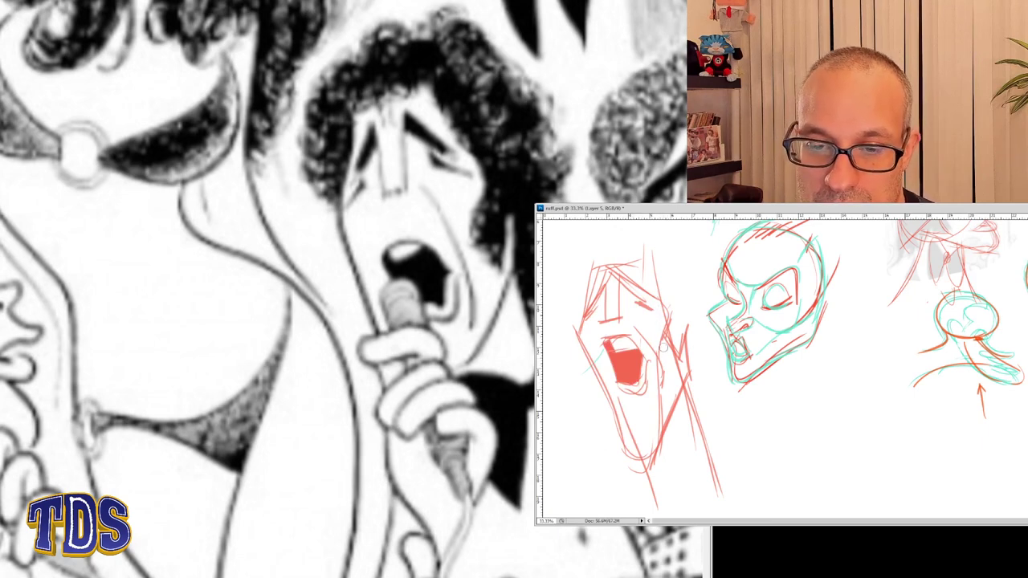
- Erase stray lines beside the singer's near cheek and redraw the ear and hair edge angling down toward the jaw in red
left_click_drag(675, 368, 681, 365)
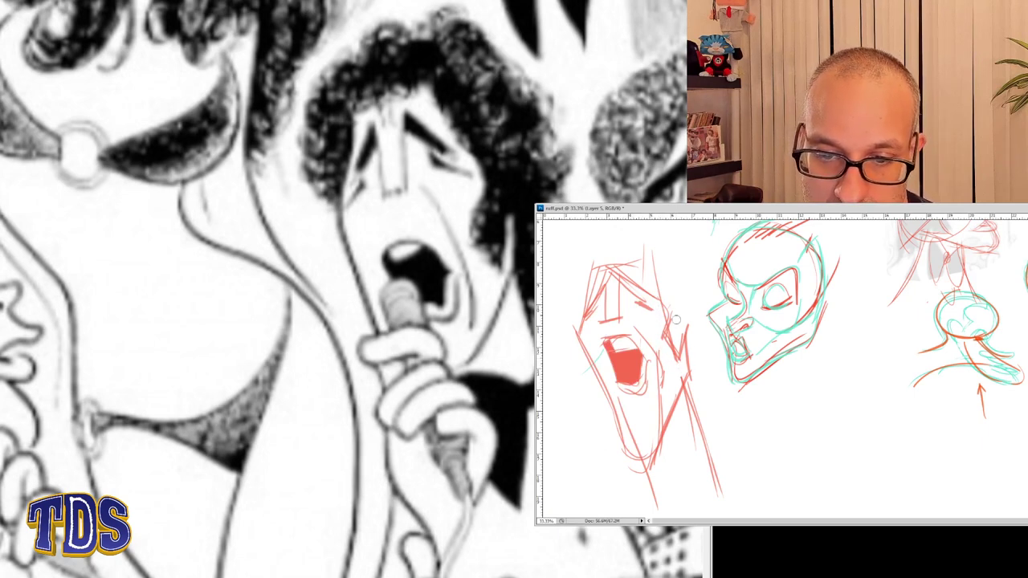
key("b")
left_click_drag(691, 290, 676, 329)
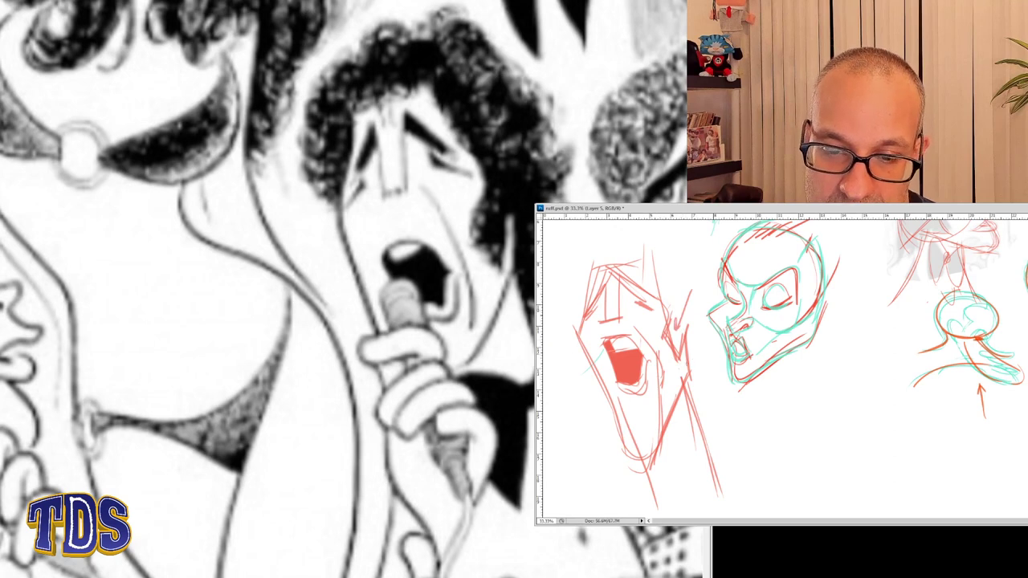
left_click_drag(687, 368, 672, 407)
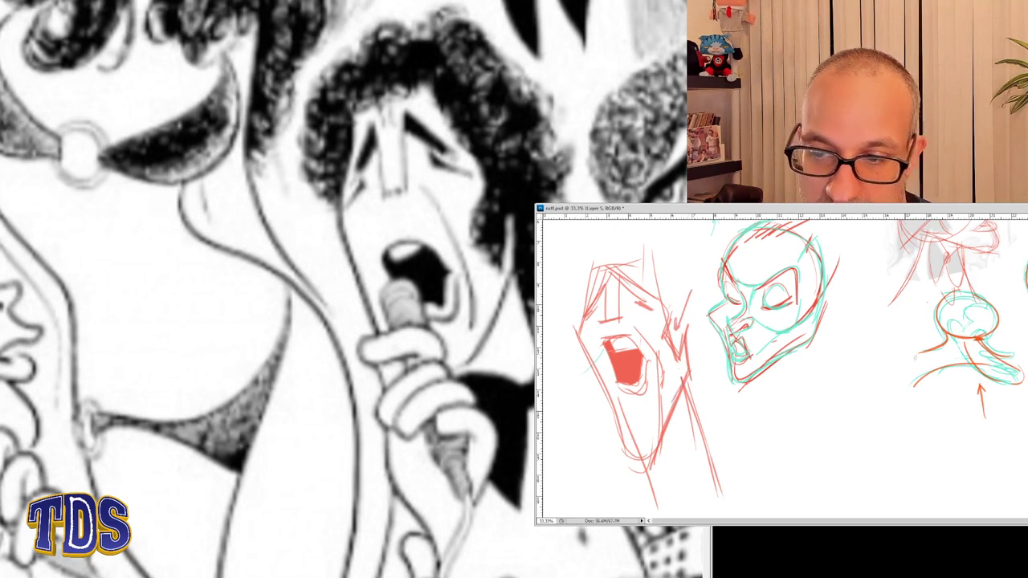
- Cut the finished singer sketch, paste it back and move it into the empty space below the round-faced heads near the canvas's far side
key("ctrl+minus")
key("ctrl+minus")
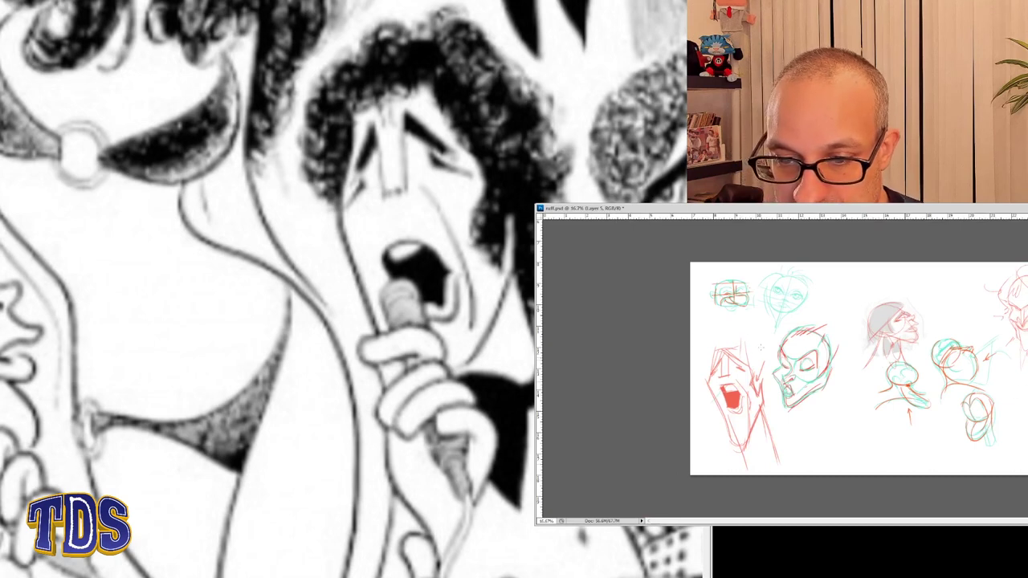
mouse_move(761, 348)
left_mouse_down()
mouse_move(717, 434)
mouse_move(769, 473)
mouse_move(790, 440)
mouse_move(766, 353)
left_mouse_up()
key("Delete")
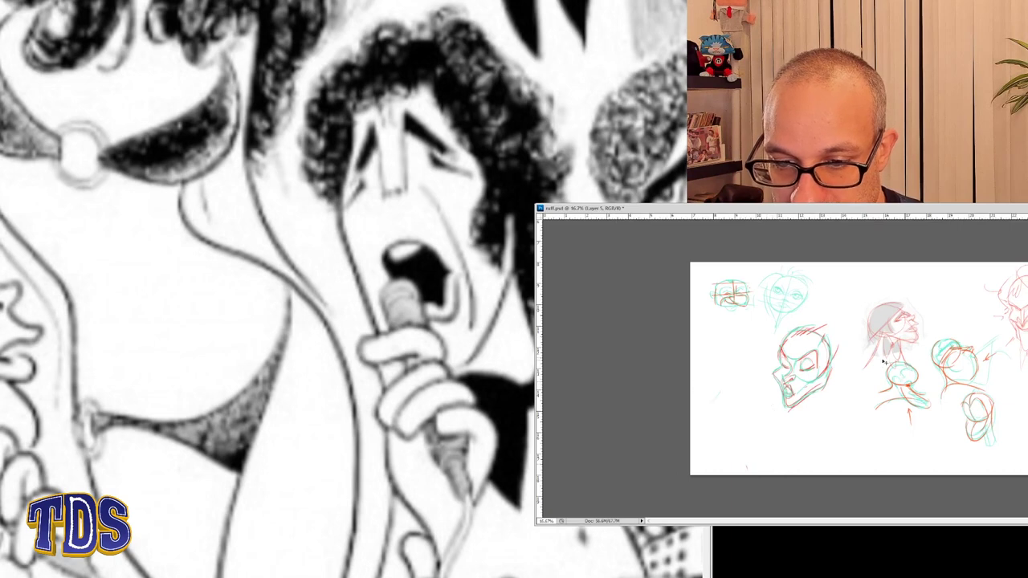
key("ctrl+v")
key("ctrl+t")
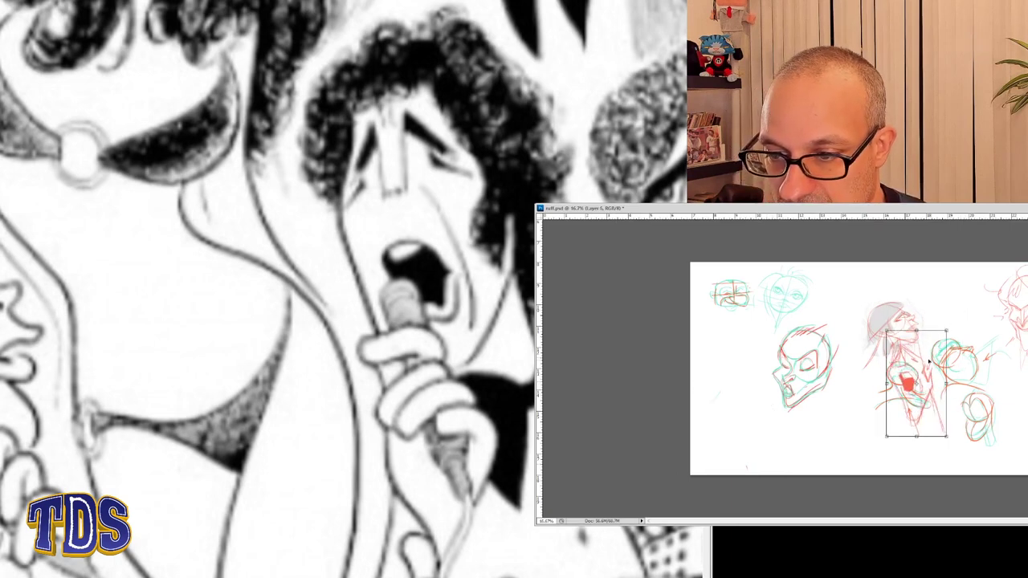
left_click_drag(928, 361, 150, 474)
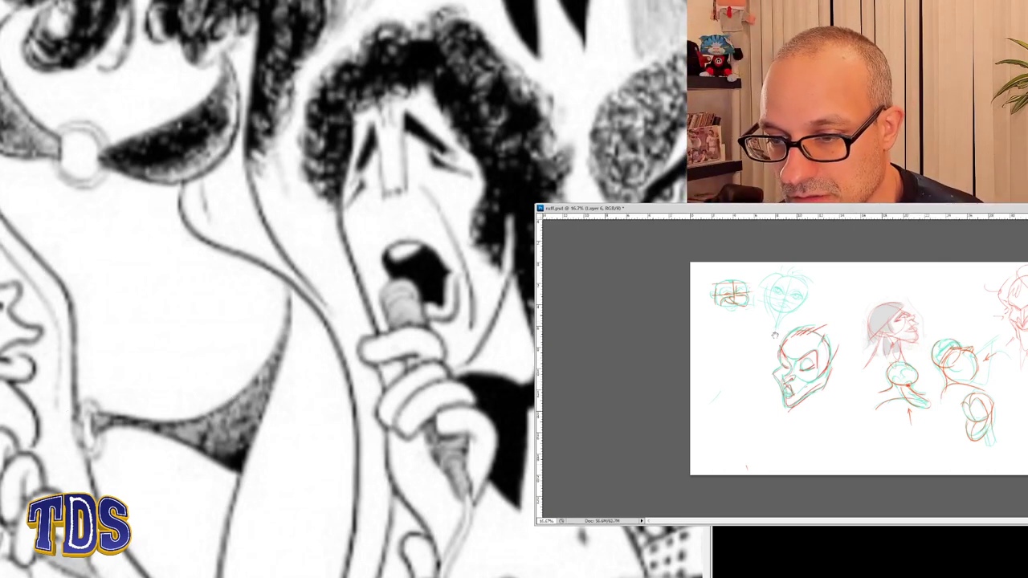
- Review the relocated singer sketch among the other head studies on the sheet
key("f")
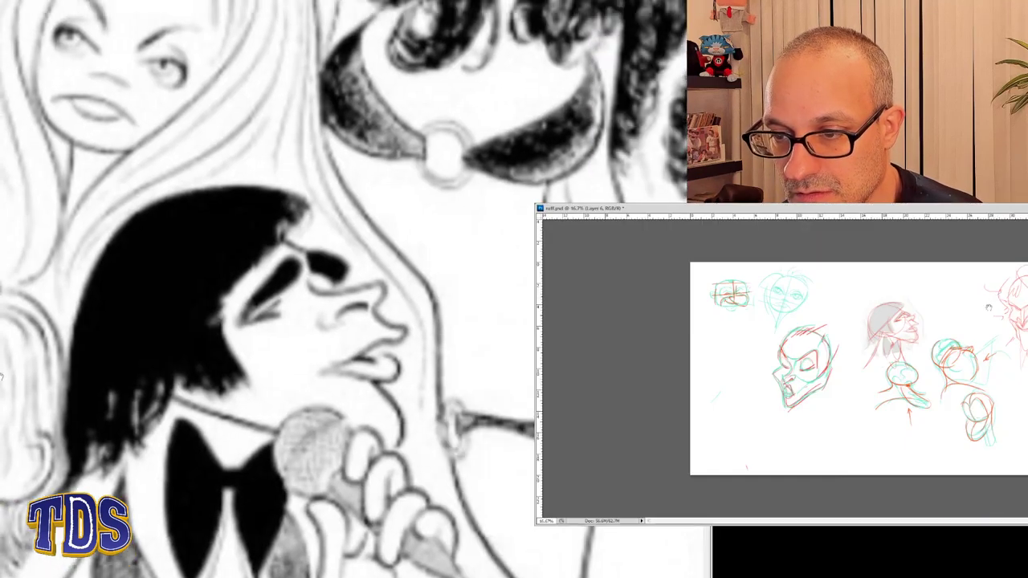
key("ctrl+plus")
key("ctrl+plus")
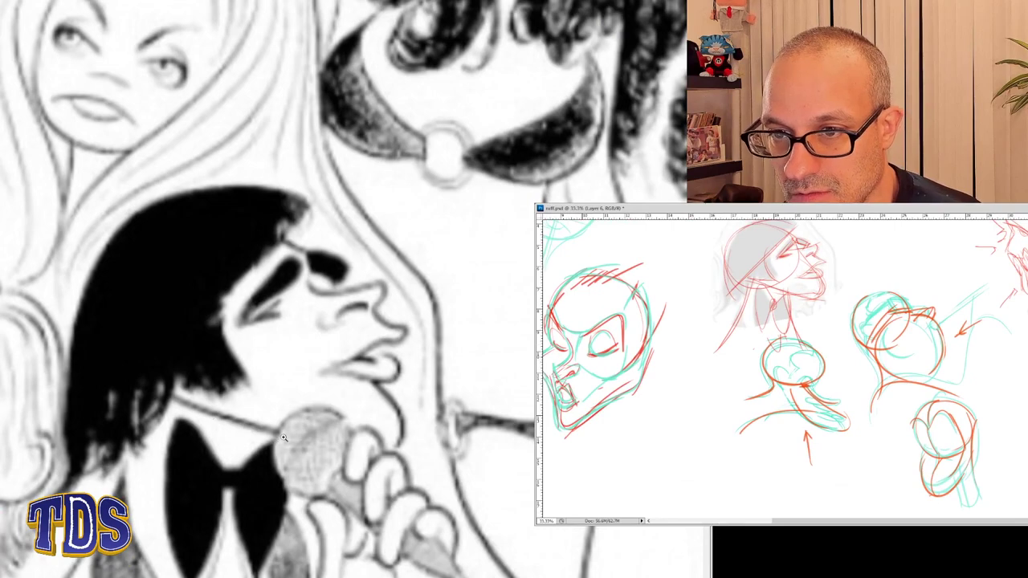
key("f")
key("f")
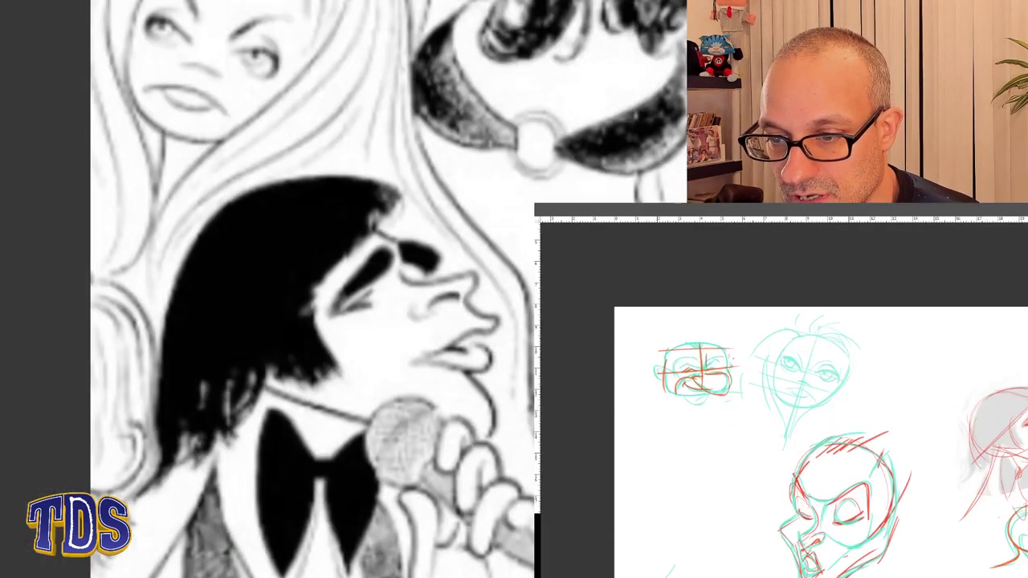
key("f")
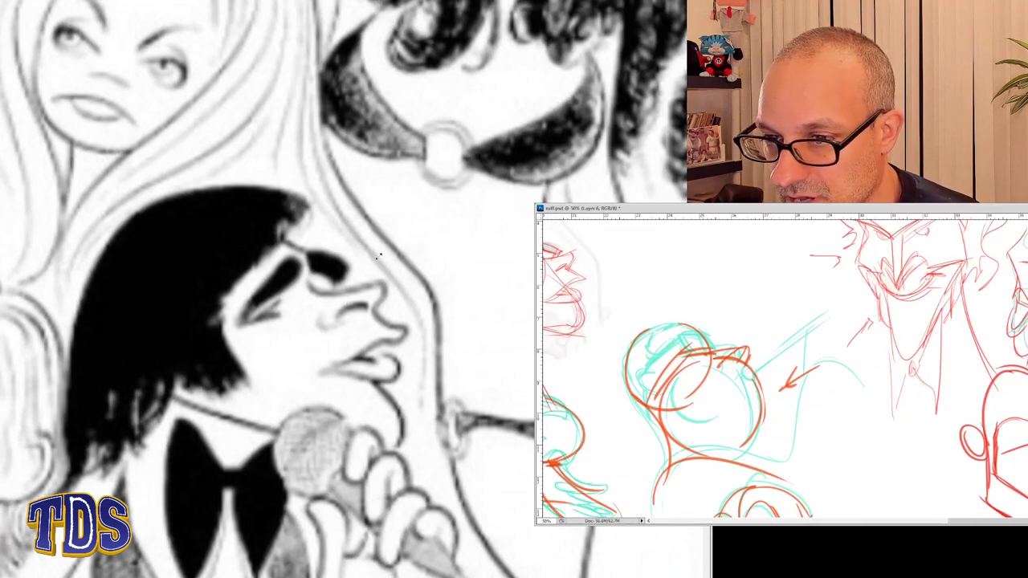
key("f")
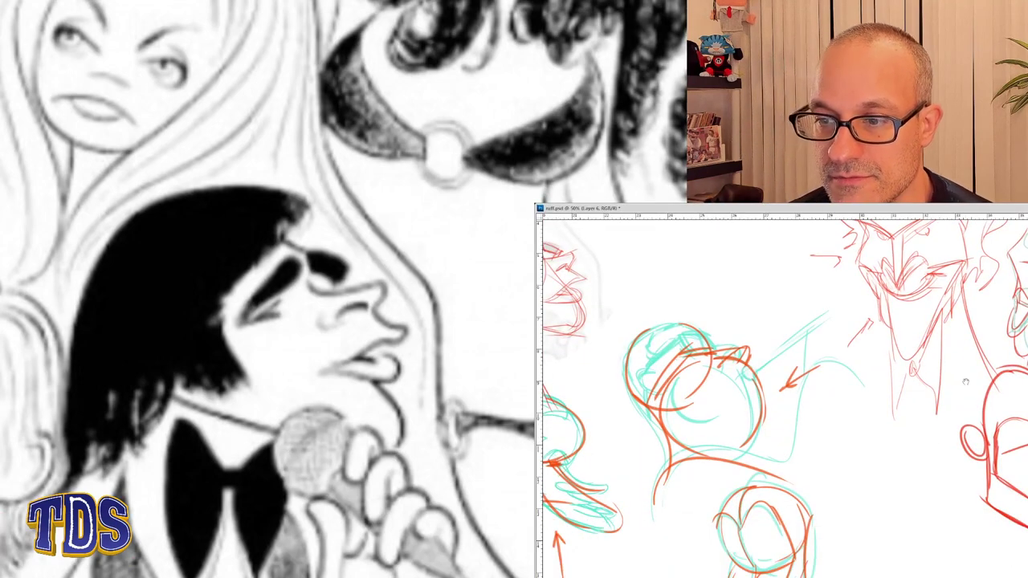
mouse_move(916, 388)
left_mouse_down()
mouse_move(685, 401)
mouse_move(686, 266)
left_mouse_up()
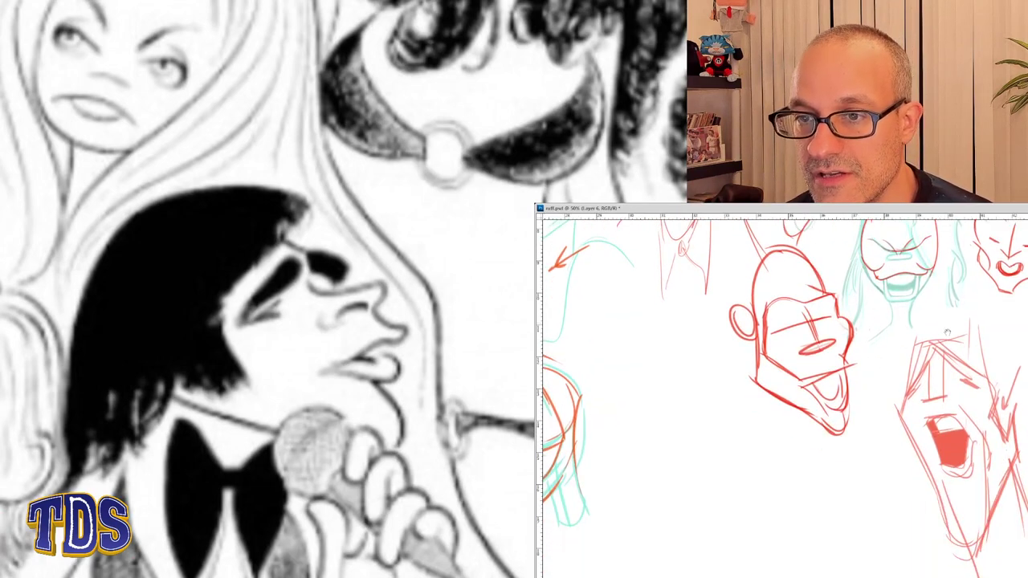
key("ctrl+minus")
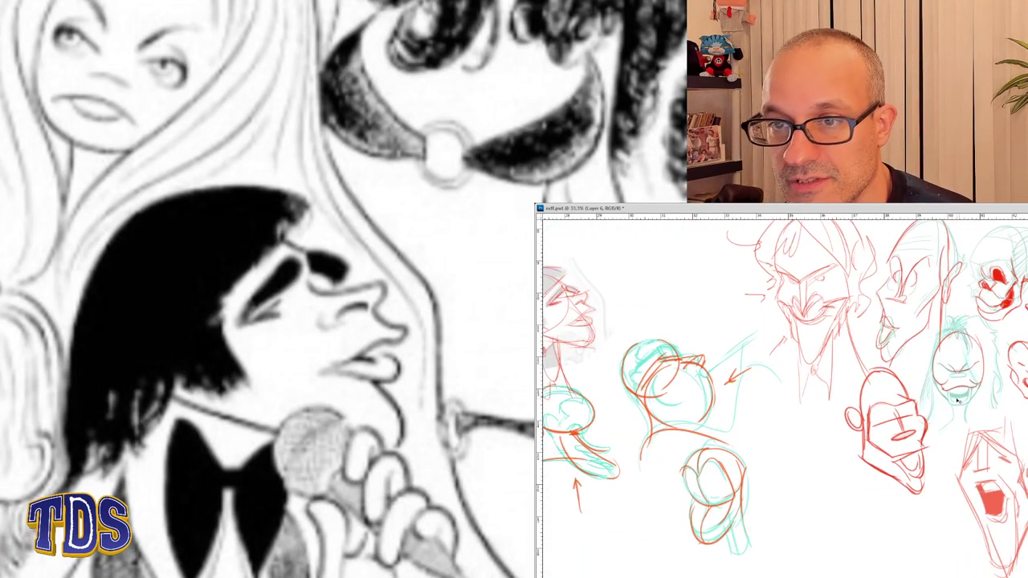
key("ctrl+minus")
key("ctrl+plus")
key("ctrl+plus")
key("ctrl+plus")
key("ctrl+plus")
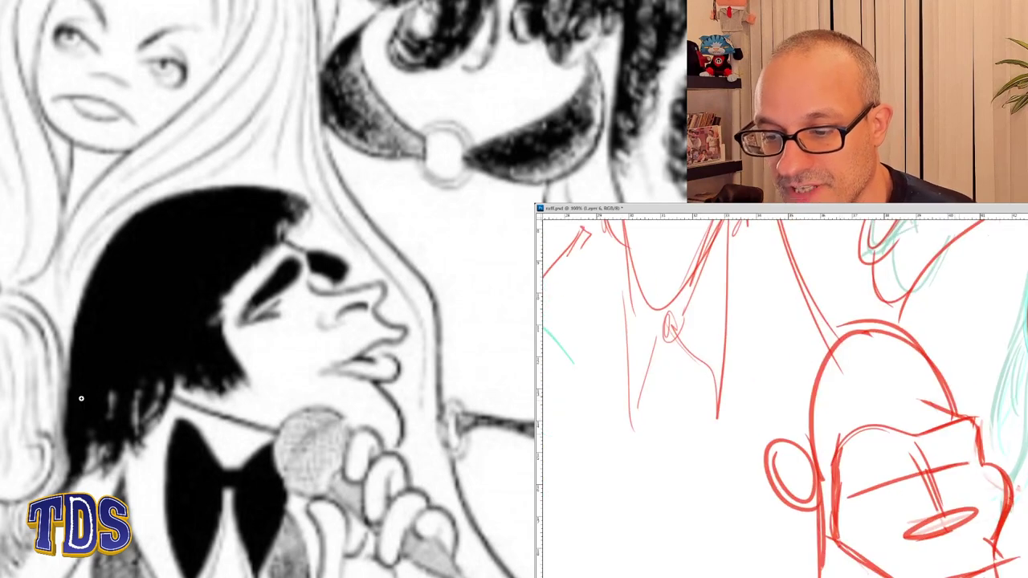
key("ctrl+0")
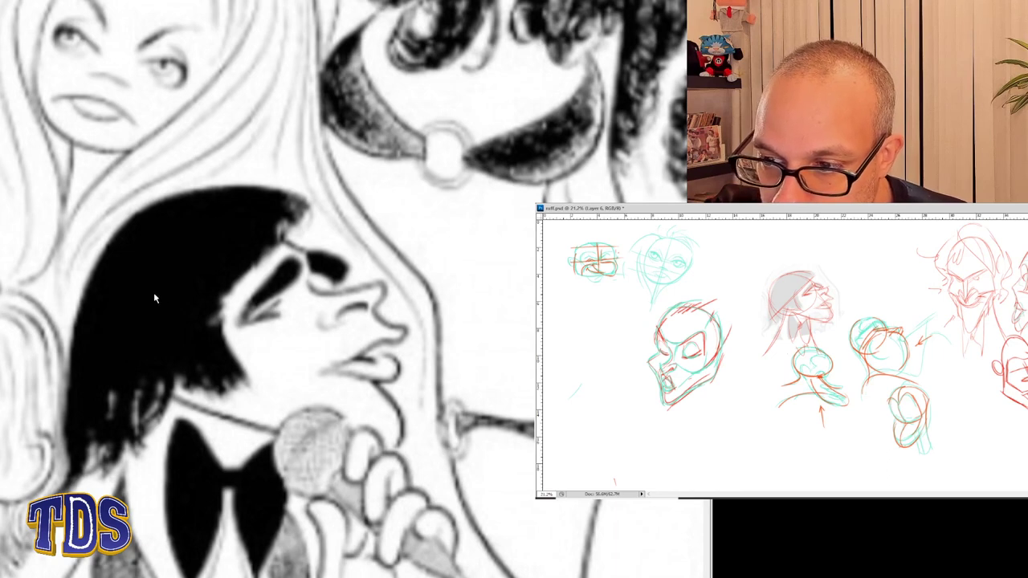
- Enlarge the sketch view and compare the group of head studies with the complete Hirschfeld illustration
mouse_move(151, 295)
left_mouse_down()
mouse_move(74, 165)
mouse_move(90, 207)
mouse_move(40, 207)
left_mouse_up()
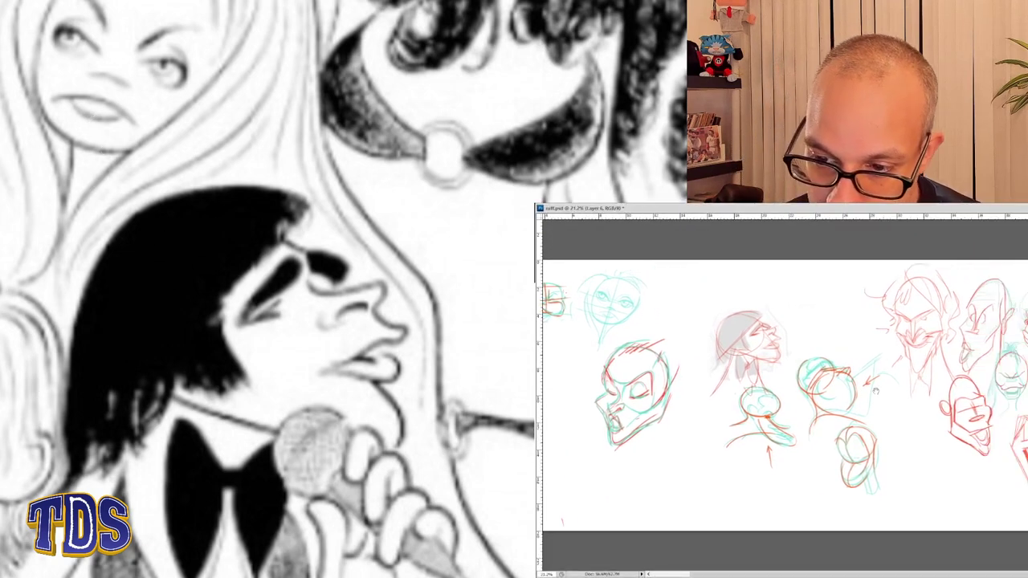
left_click(1024, 438)
left_click(1024, 442)
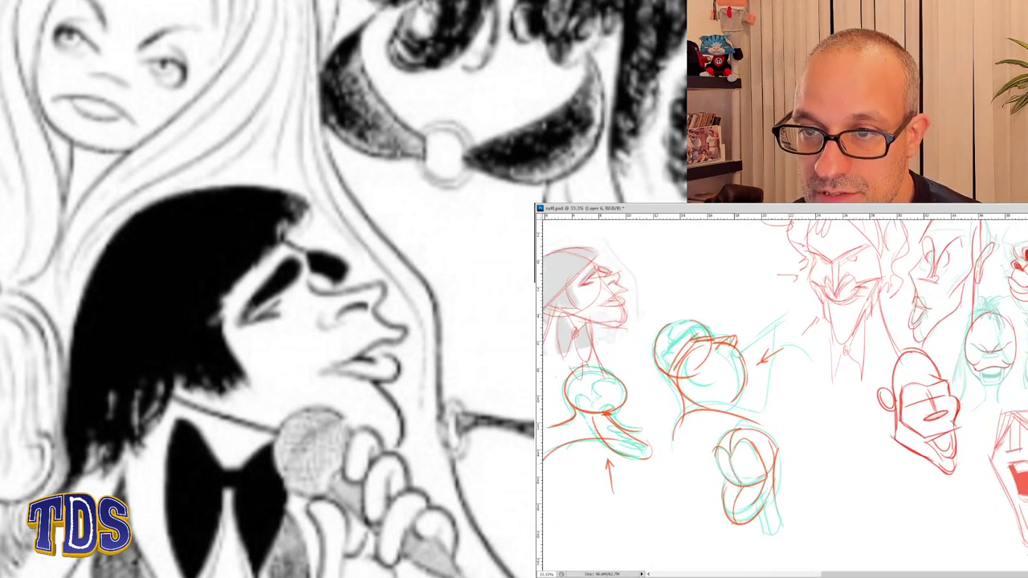
left_click_drag(1005, 457, 987, 435)
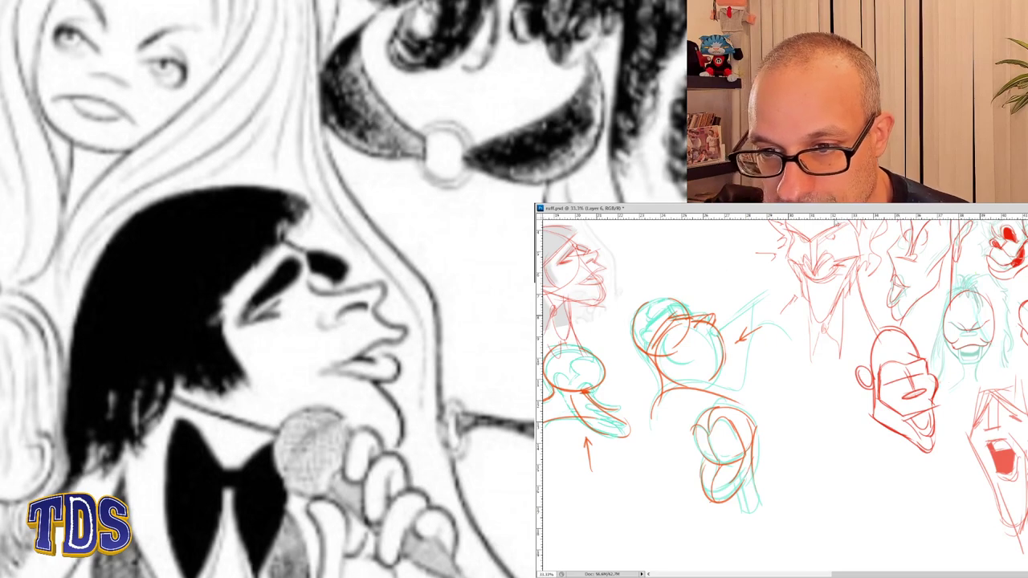
key("ctrl+z")
key("ctrl+0")
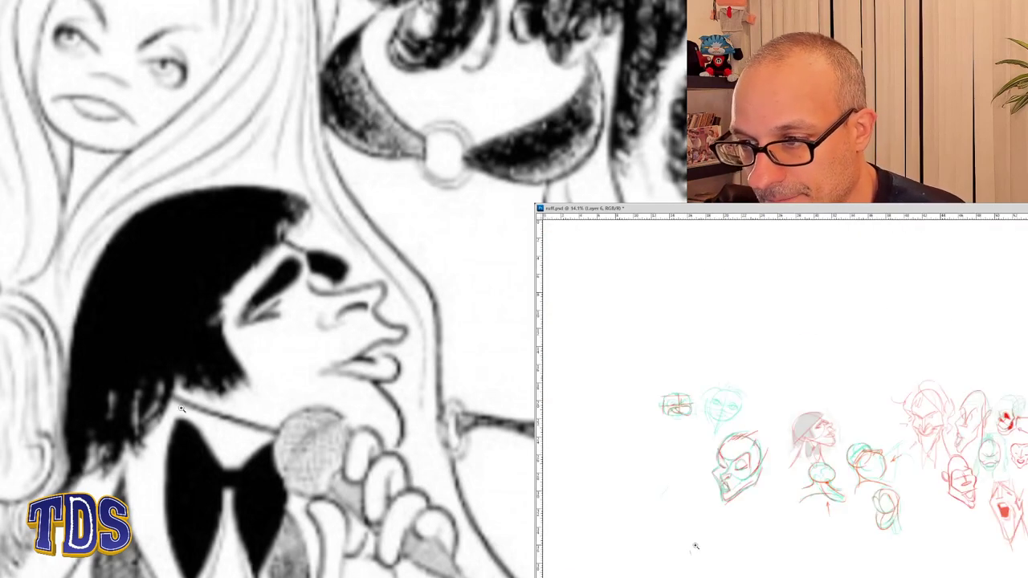
left_click_drag(891, 427, 1027, 544)
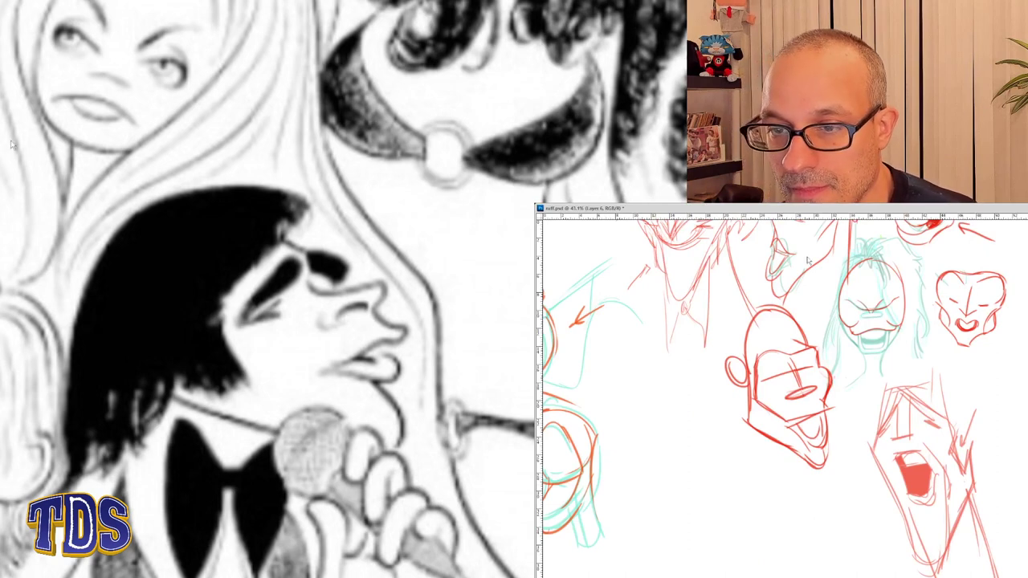
left_click(53, 161)
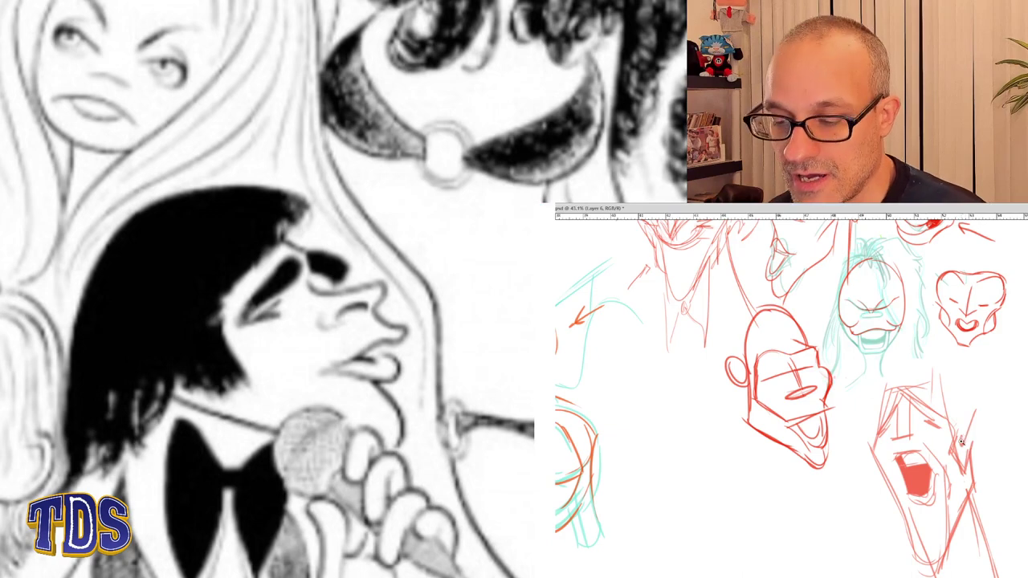
scroll(960, 442, "down", 2)
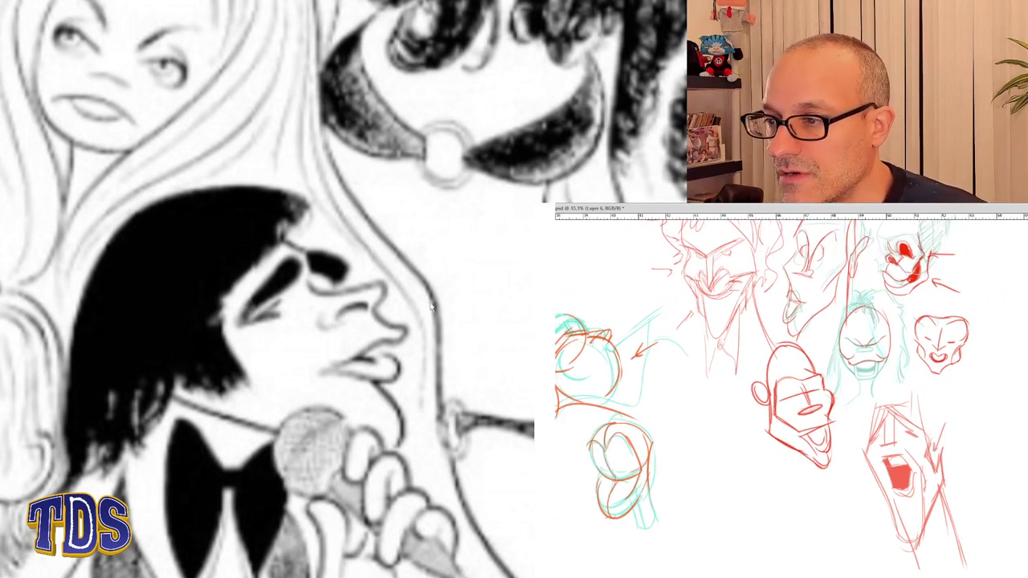
scroll(403, 309, "down", 3)
scroll(401, 313, "down", 3)
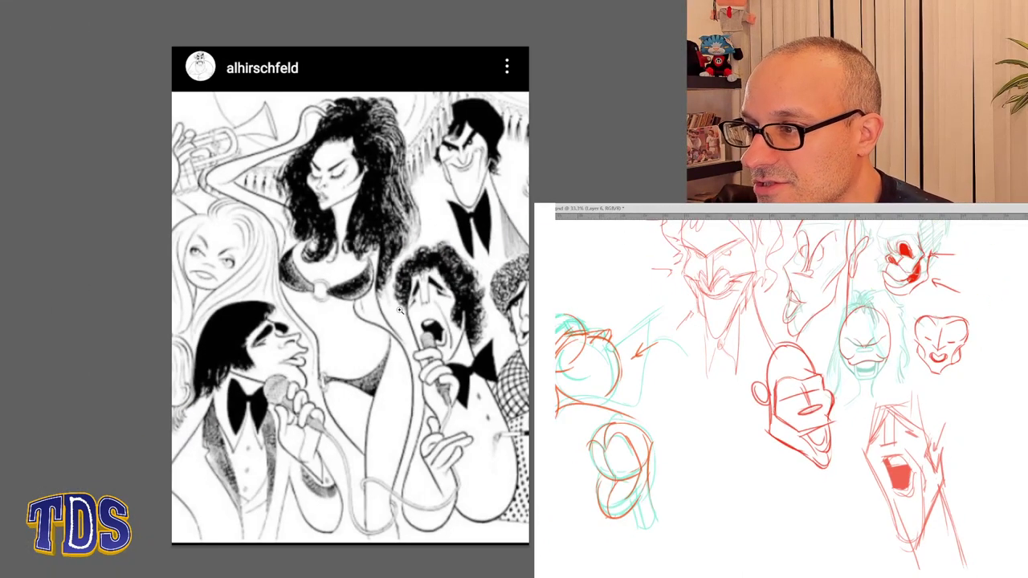